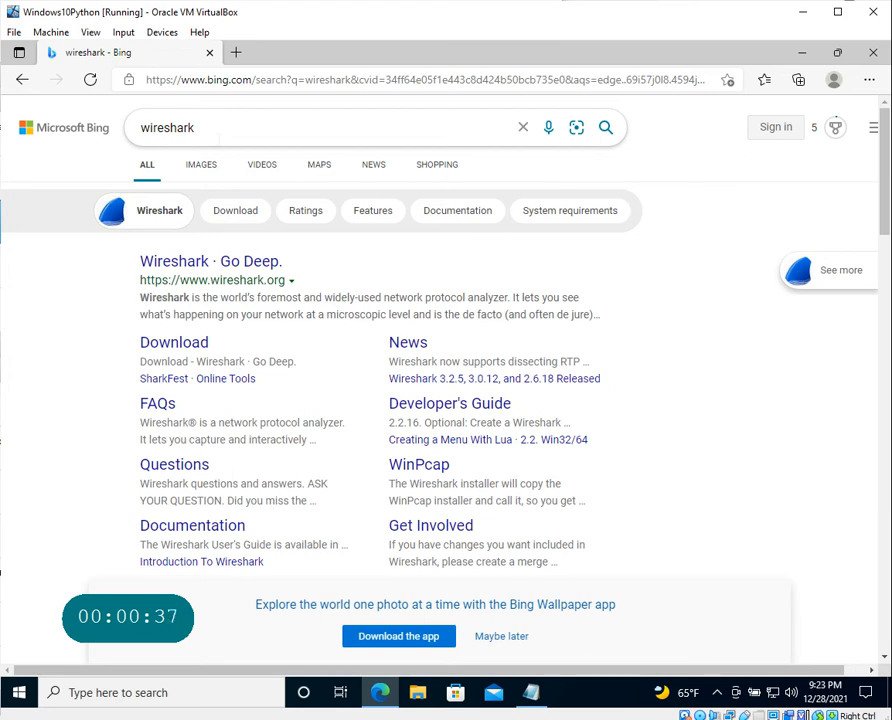
- Review the first four agenda items in the Notepad outline, from Wireshark installation to basic filtering, and put the notes away
{"action": "left_click", "coordinate": [533, 695]}
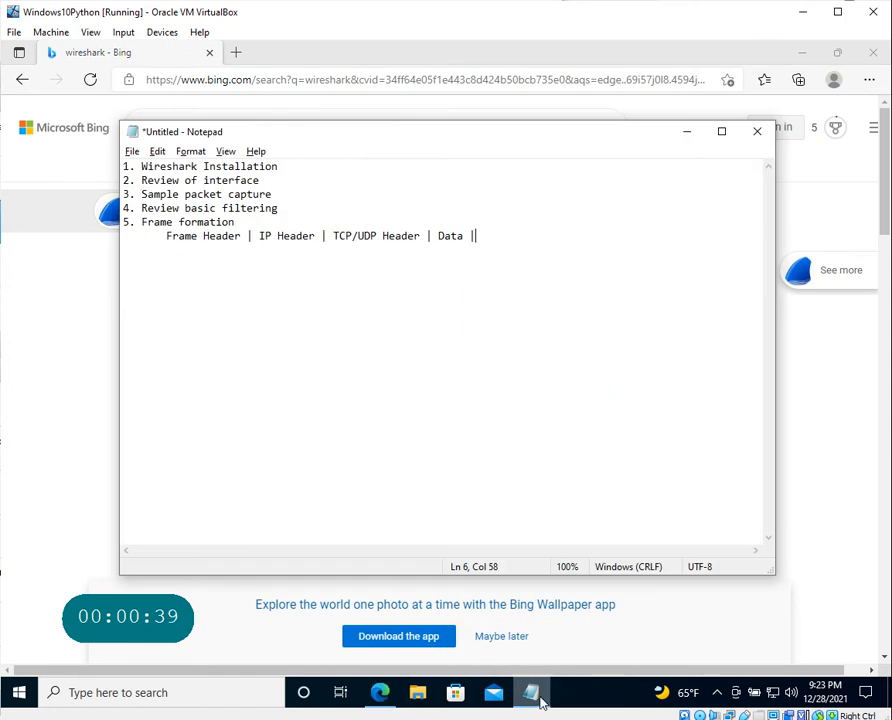
{"action": "left_click_drag", "start_coordinate": [331, 165], "coordinate": [123, 166]}
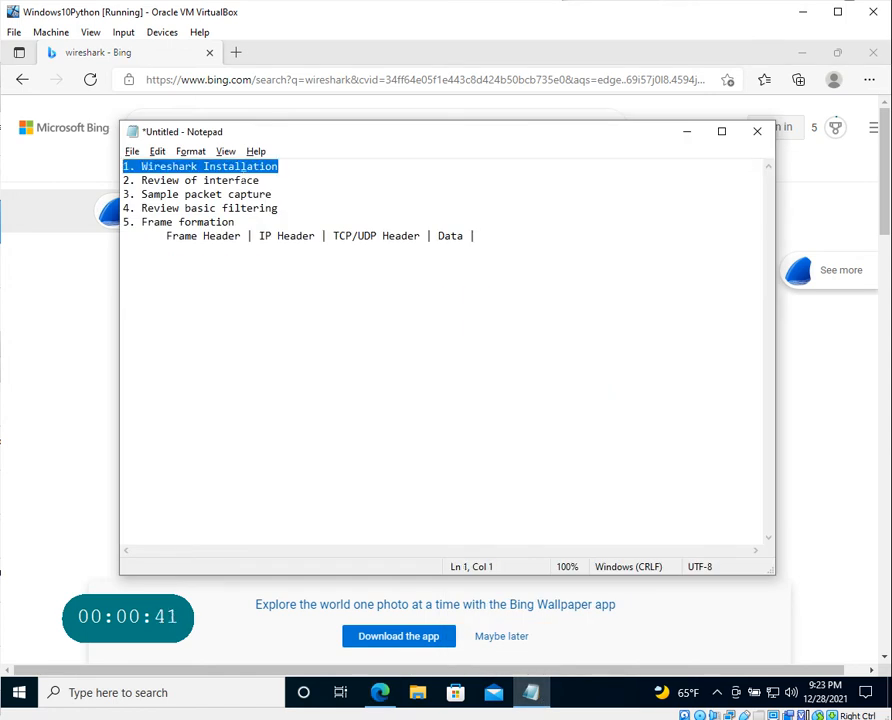
{"action": "left_click_drag", "start_coordinate": [262, 180], "coordinate": [129, 180]}
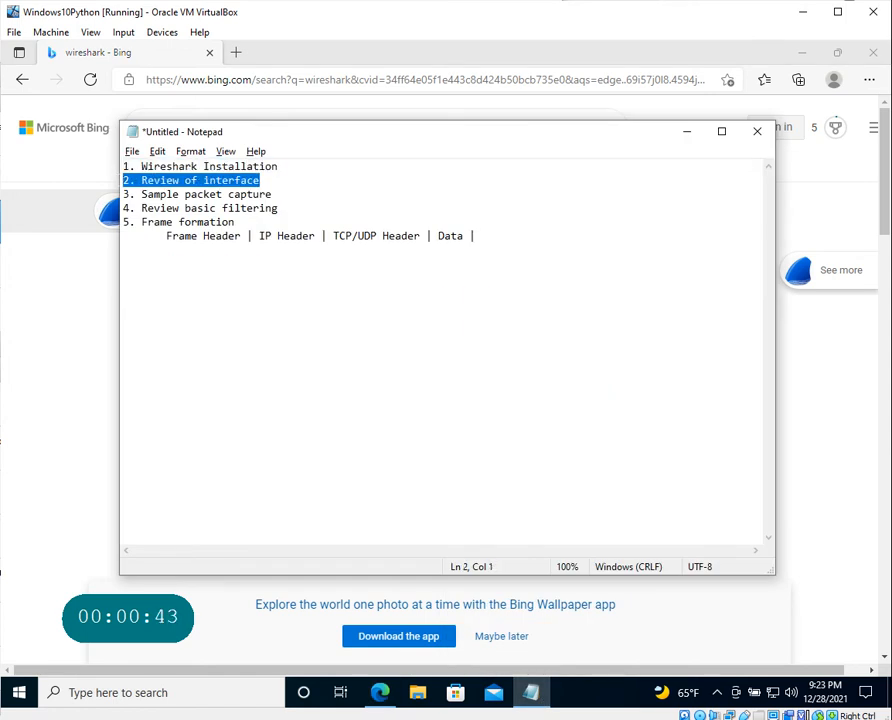
{"action": "left_click_drag", "start_coordinate": [272, 194], "coordinate": [123, 194]}
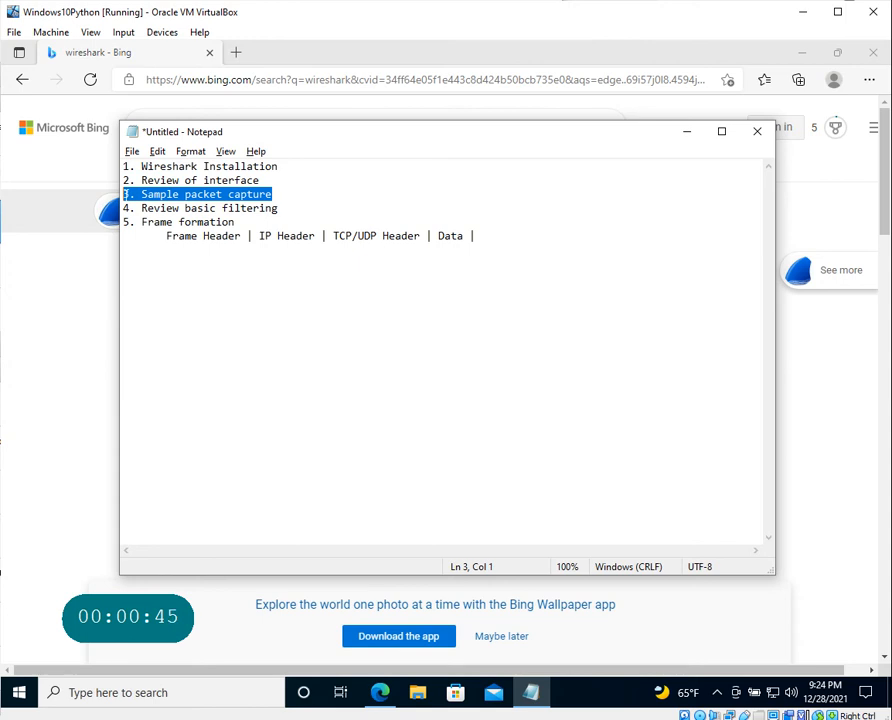
{"action": "left_click_drag", "start_coordinate": [278, 208], "coordinate": [130, 208]}
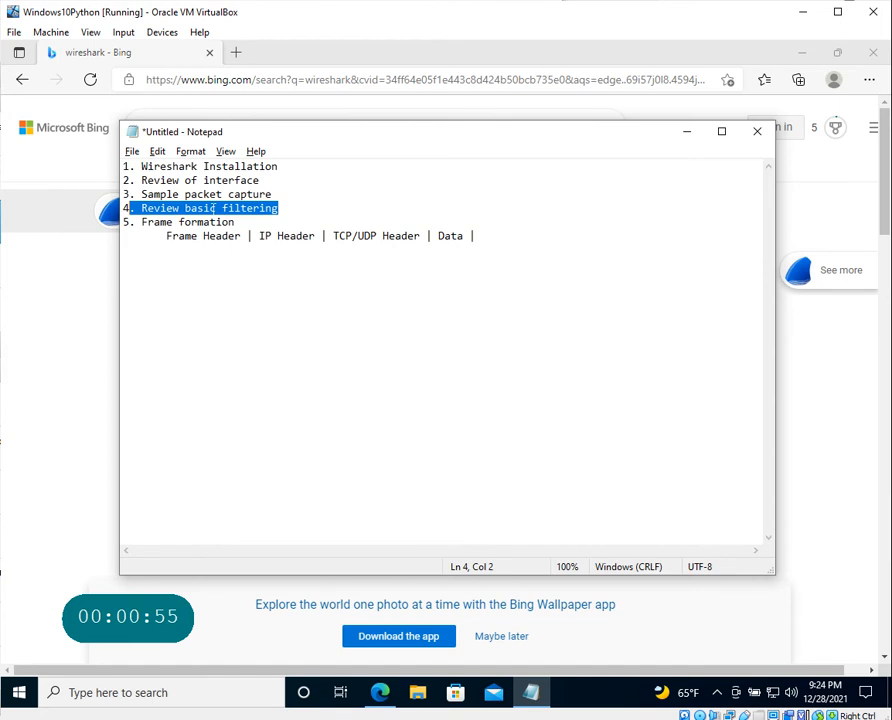
{"action": "left_click", "coordinate": [686, 132]}
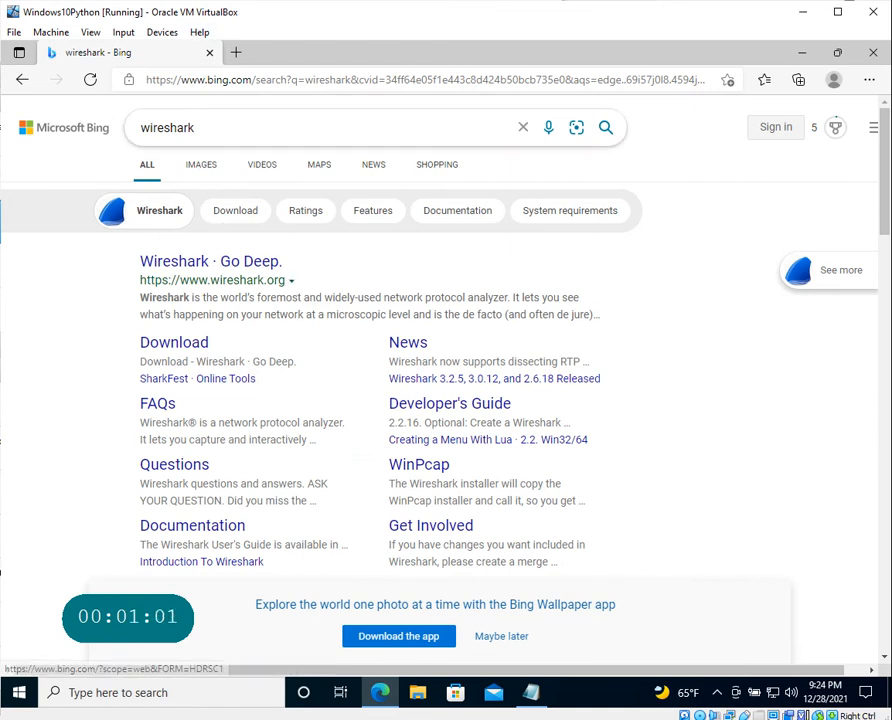
- Open Wireshark's download page from the search results and download the 64-bit Windows installer of Stable Release 3.6.0
{"action": "left_click_drag", "start_coordinate": [200, 128], "coordinate": [115, 135]}
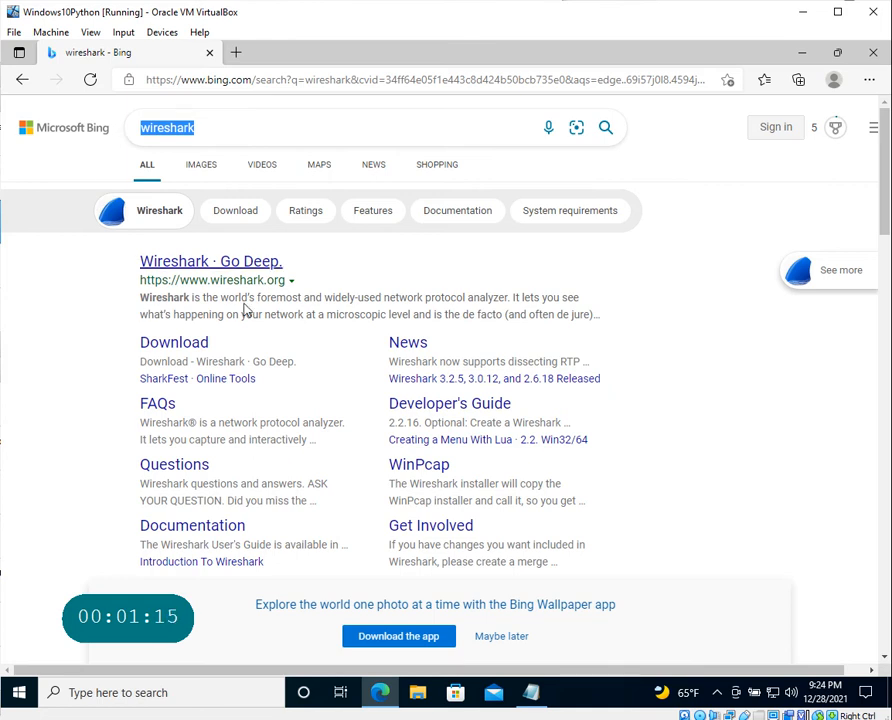
{"action": "left_click", "coordinate": [178, 344]}
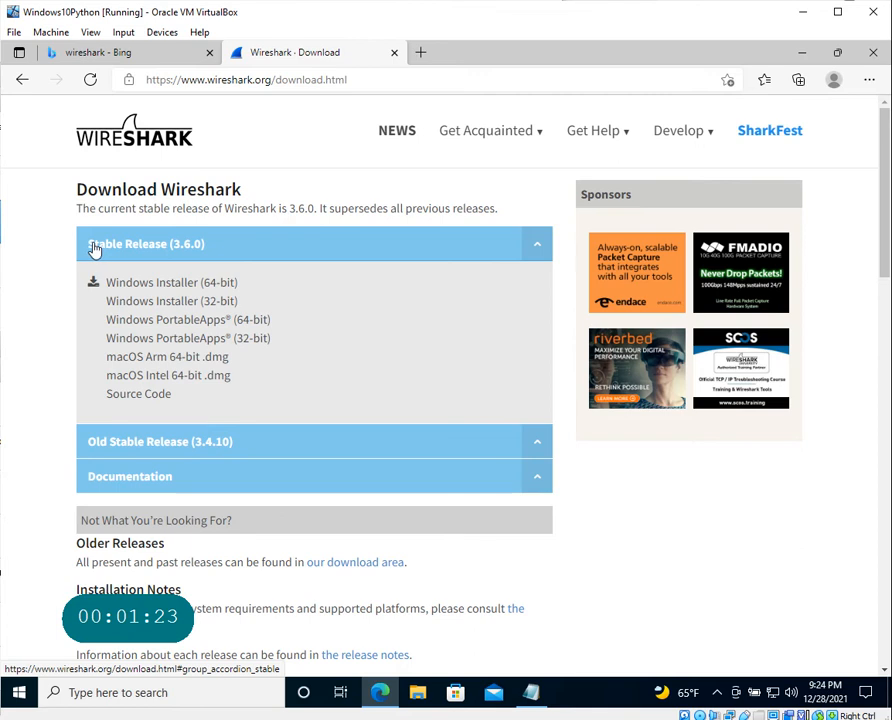
{"action": "left_click", "coordinate": [199, 287]}
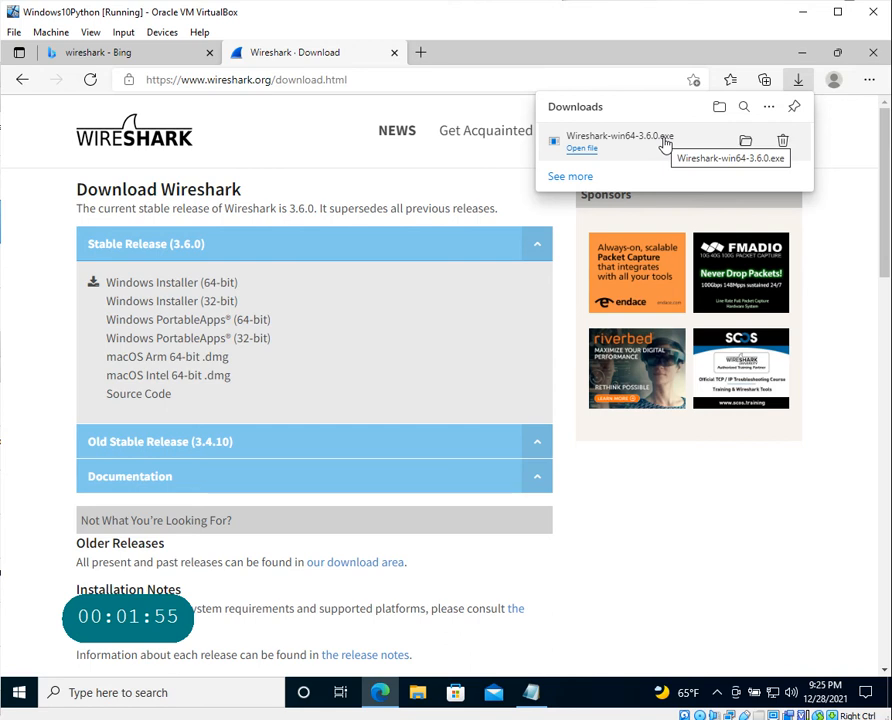
- Run the downloaded Wireshark-win64-3.6.0.exe, allow it to make changes to the device, and bring its setup wizard to the front
{"action": "left_click", "coordinate": [584, 150]}
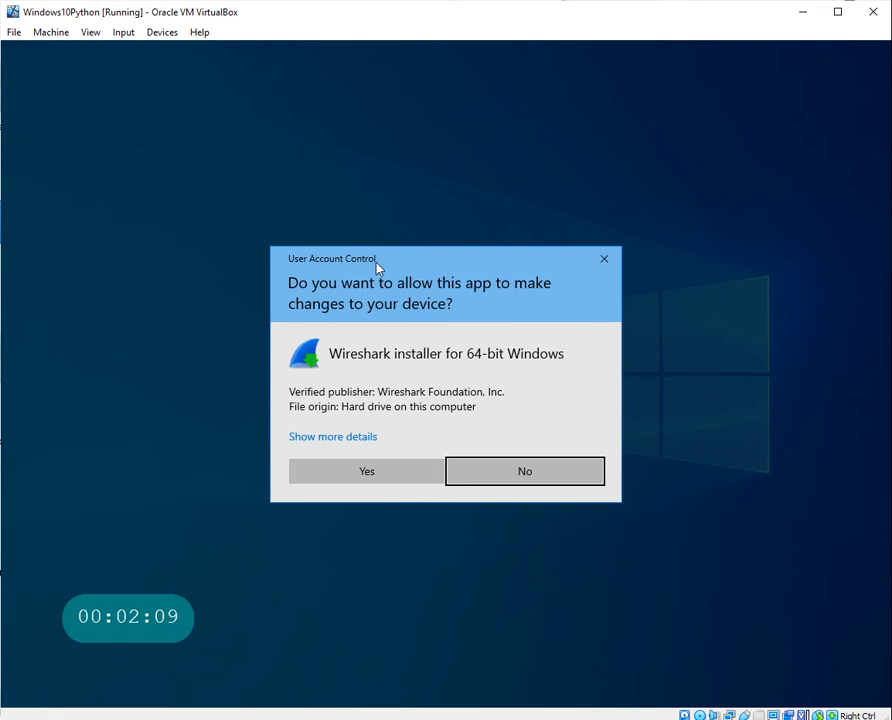
{"action": "left_click", "coordinate": [392, 479]}
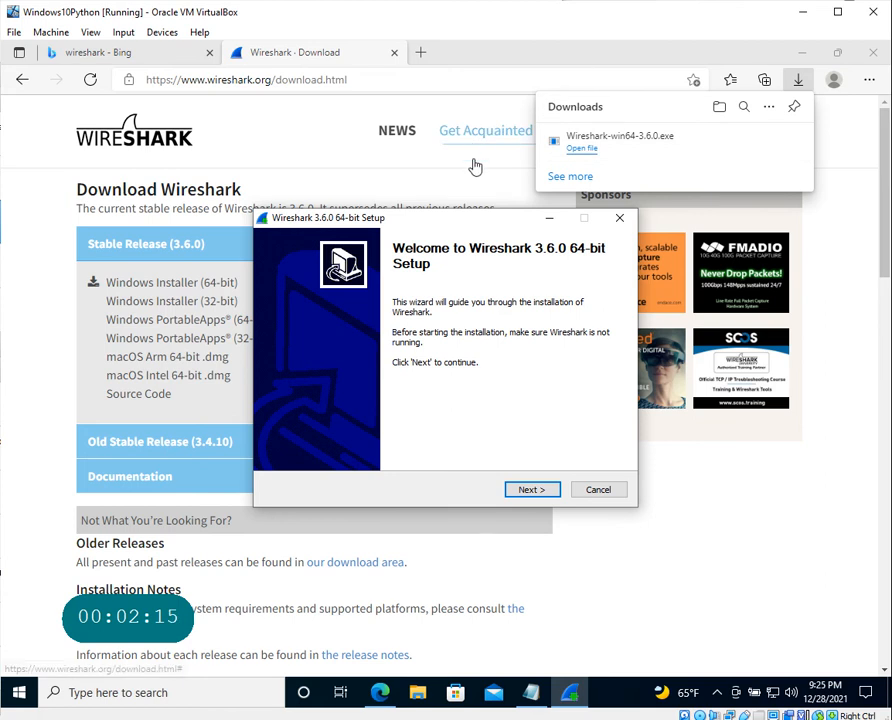
{"action": "left_click", "coordinate": [798, 80]}
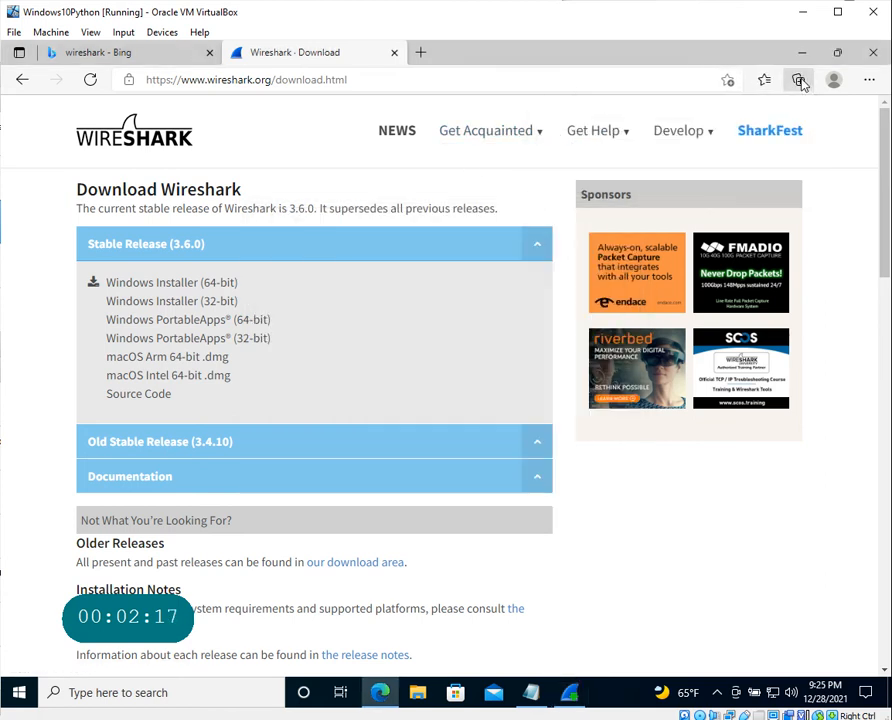
{"action": "left_click", "coordinate": [570, 692]}
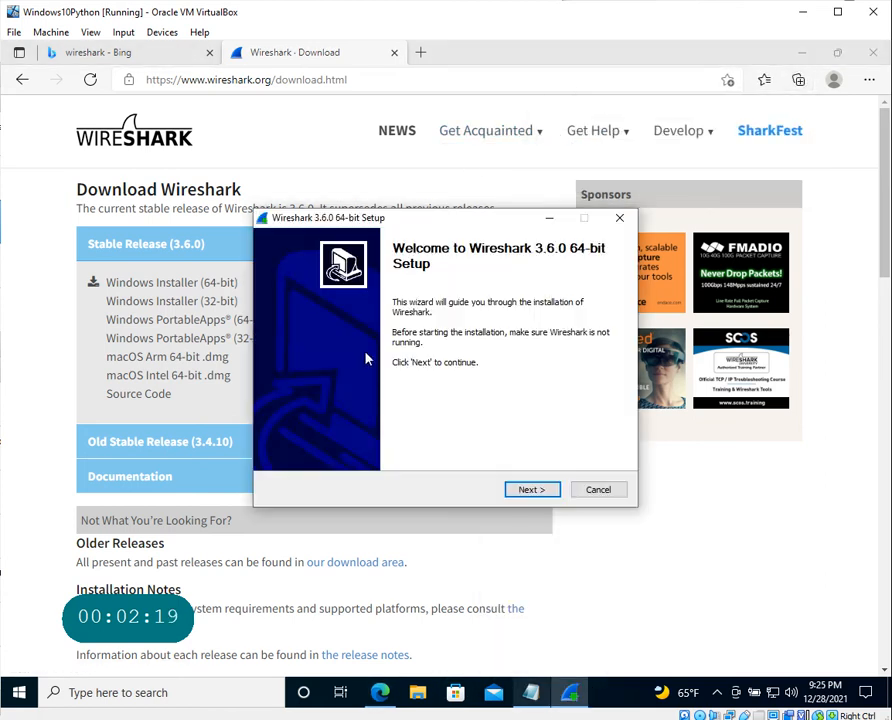
- Start the Wireshark setup, skim the license agreement and acknowledge it
{"action": "left_click", "coordinate": [538, 492]}
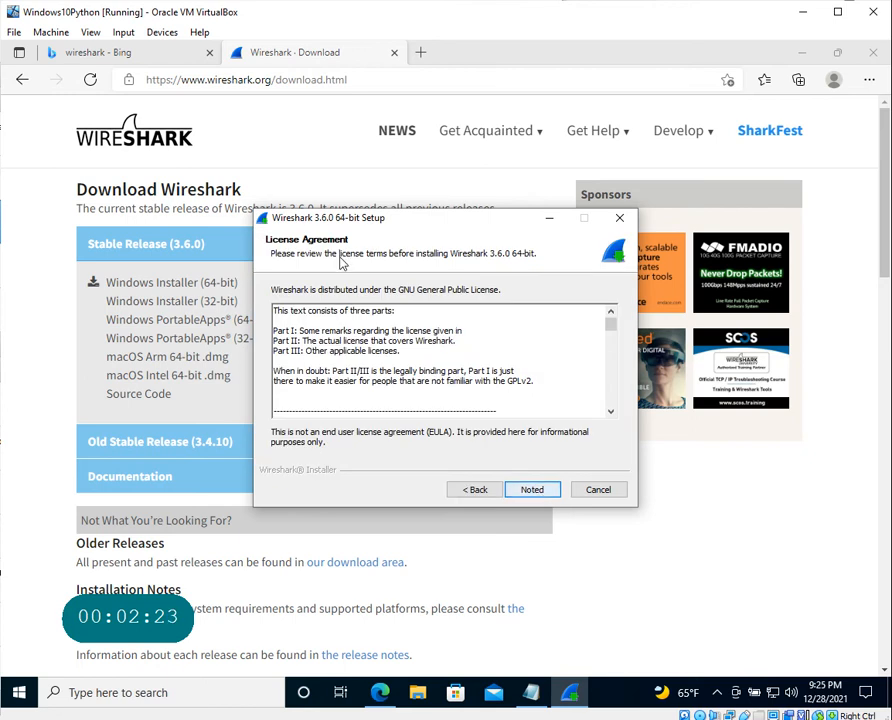
{"action": "scroll", "coordinate": [600, 385], "scroll_direction": "down", "scroll_amount": 20}
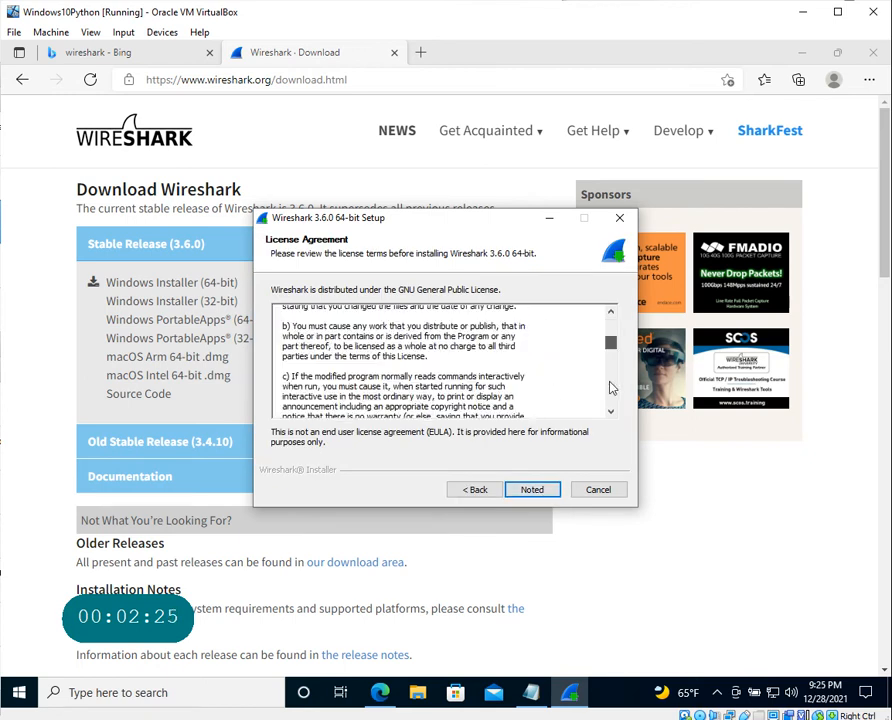
{"action": "left_click", "coordinate": [537, 490]}
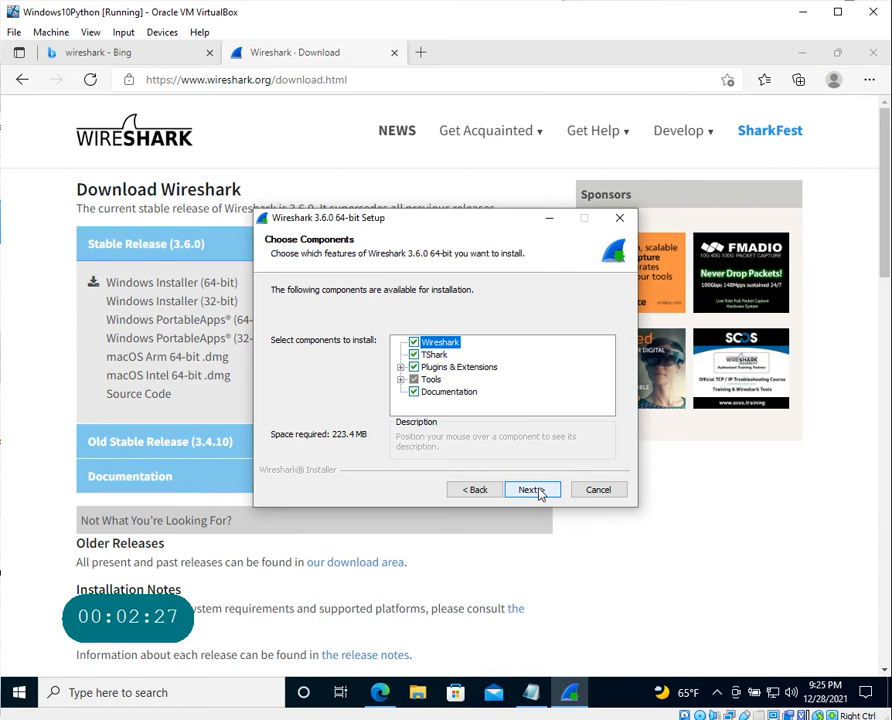
- Include the complete Tools group in the components to install and expand it to check its individual tools
{"action": "left_click", "coordinate": [414, 380]}
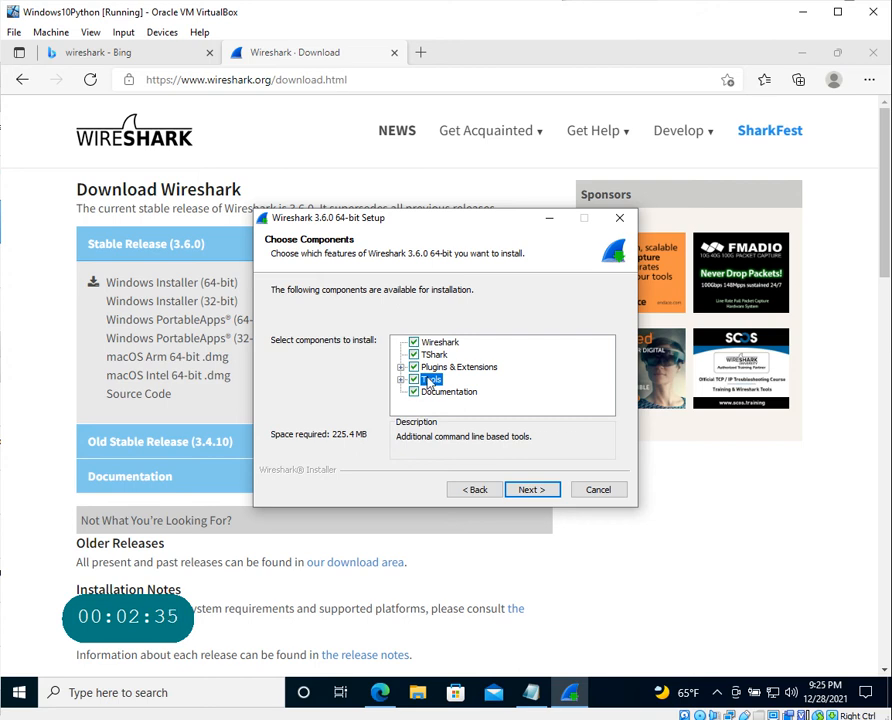
{"action": "double_click", "coordinate": [432, 381]}
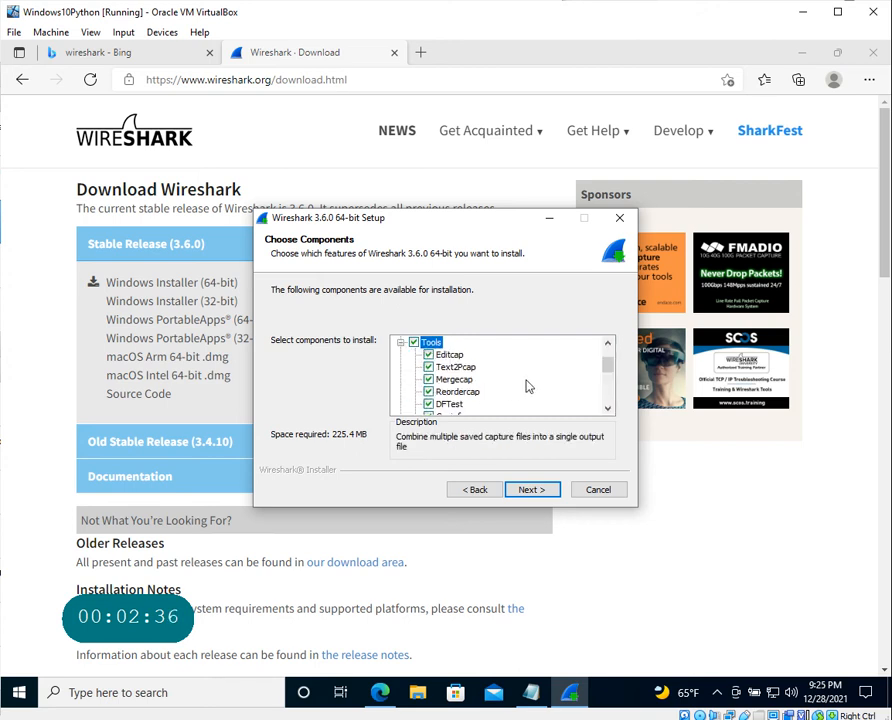
{"action": "scroll", "coordinate": [528, 386], "scroll_direction": "down", "scroll_amount": 5}
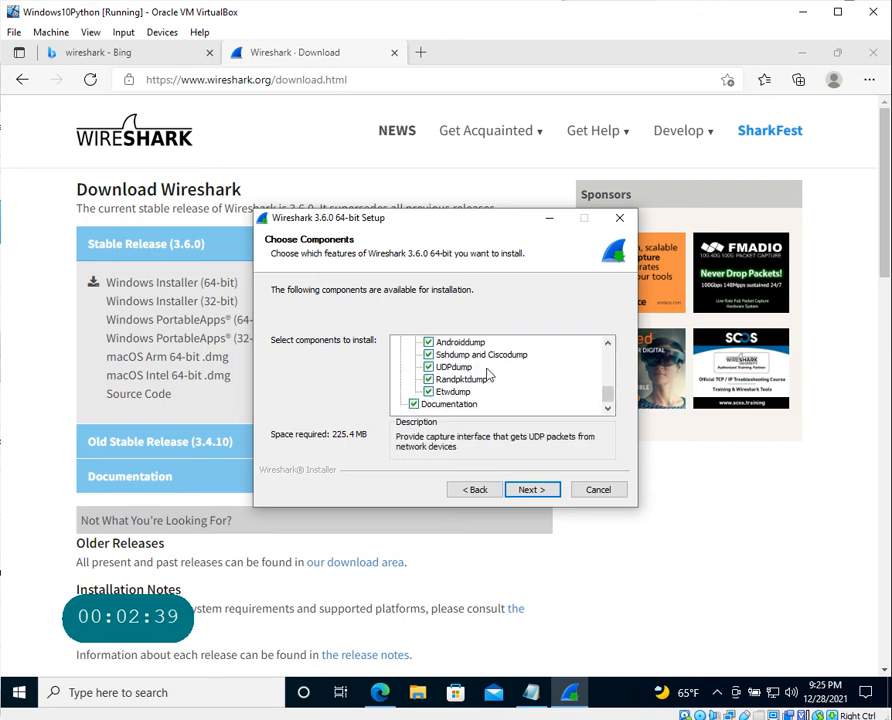
{"action": "scroll", "coordinate": [490, 374], "scroll_direction": "up", "scroll_amount": 5}
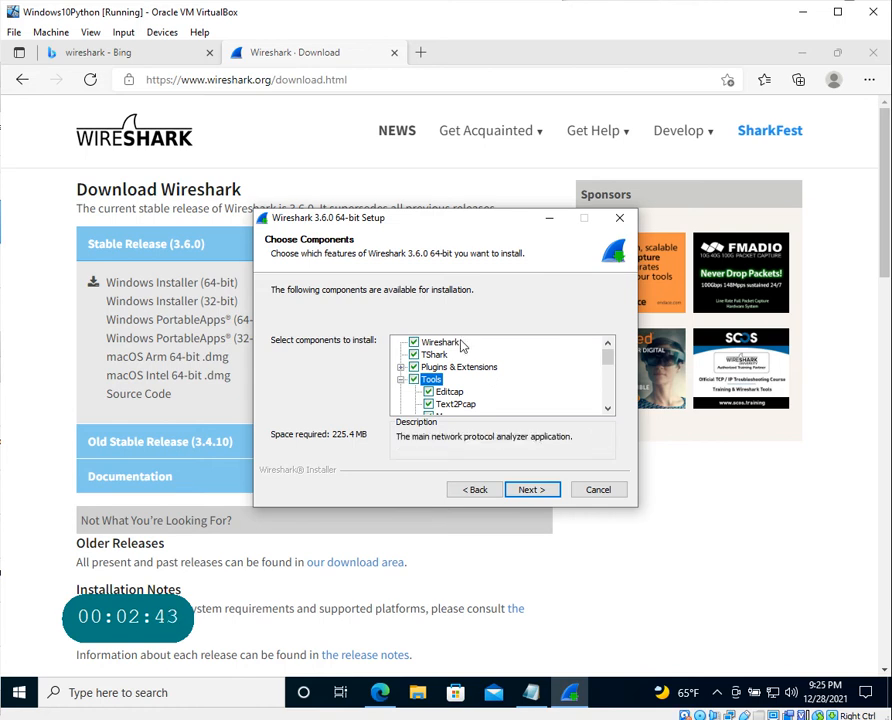
- Examine the individual entries under Plugins & Extensions and Tools in the component list, then collapse Plugins & Extensions
{"action": "left_click", "coordinate": [400, 367]}
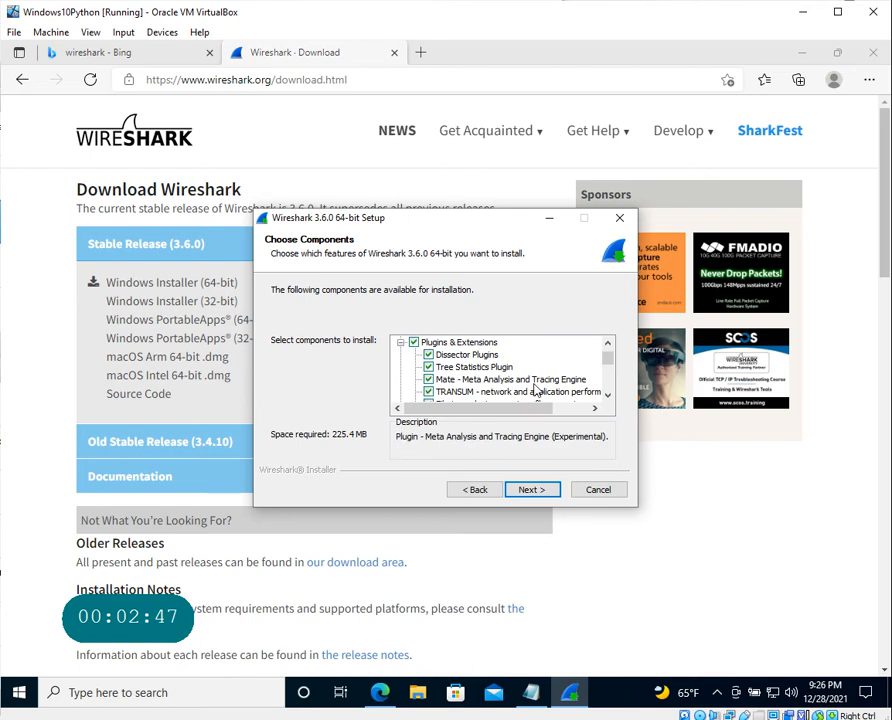
{"action": "scroll", "coordinate": [507, 385], "scroll_direction": "down", "scroll_amount": 3}
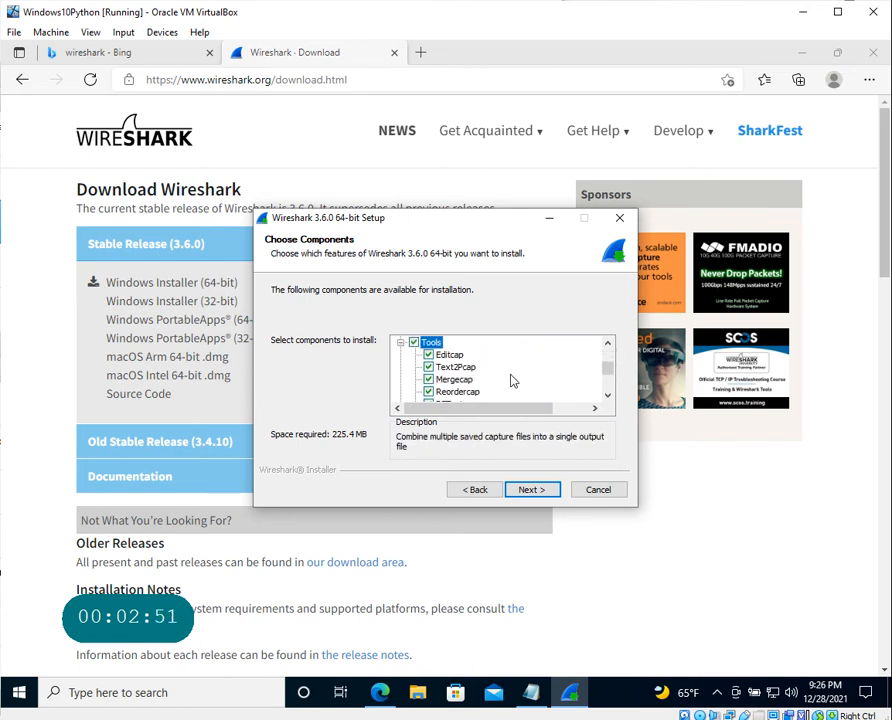
{"action": "scroll", "coordinate": [509, 383], "scroll_direction": "down", "scroll_amount": 3}
{"action": "scroll", "coordinate": [512, 381], "scroll_direction": "down", "scroll_amount": 1}
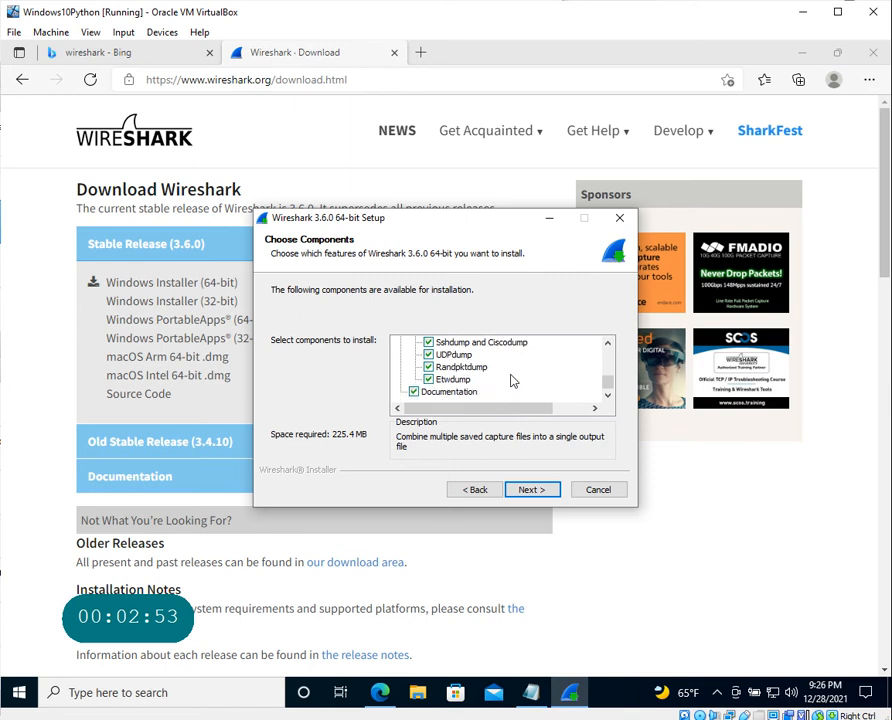
{"action": "scroll", "coordinate": [511, 381], "scroll_direction": "up", "scroll_amount": 4}
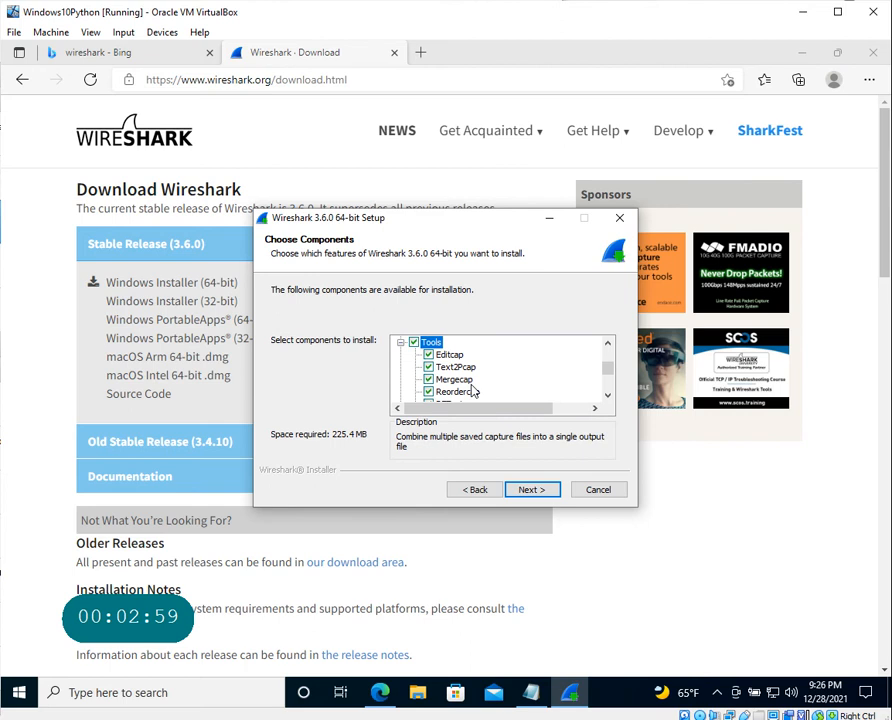
{"action": "scroll", "coordinate": [528, 389], "scroll_direction": "down", "scroll_amount": 1}
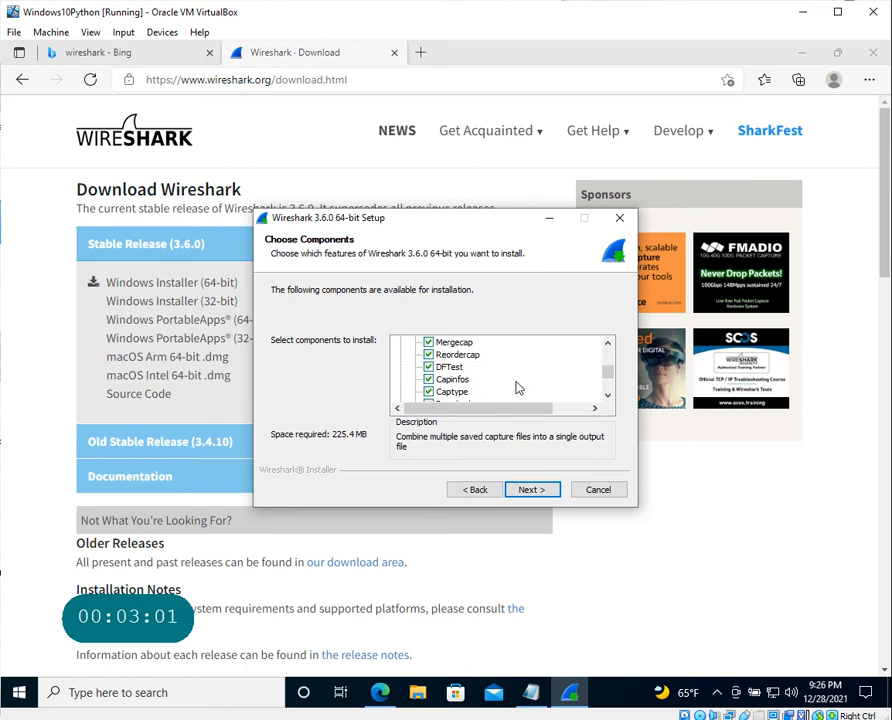
{"action": "scroll", "coordinate": [518, 390], "scroll_direction": "down", "scroll_amount": 2}
{"action": "scroll", "coordinate": [505, 390], "scroll_direction": "down", "scroll_amount": 1}
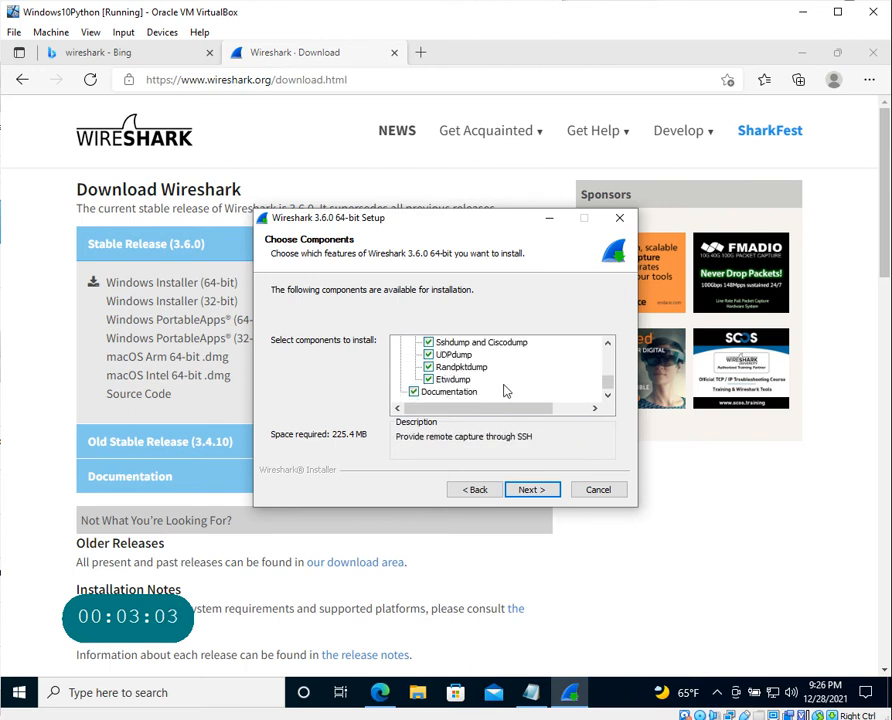
{"action": "scroll", "coordinate": [505, 390], "scroll_direction": "up", "scroll_amount": 6}
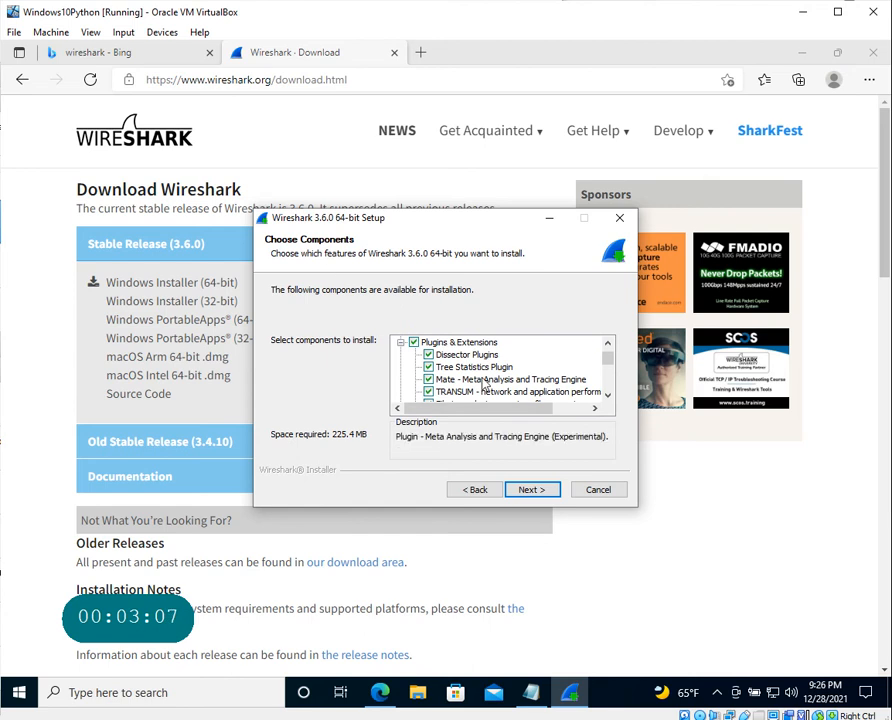
{"action": "scroll", "coordinate": [450, 382], "scroll_direction": "up", "scroll_amount": 1}
{"action": "left_click", "coordinate": [401, 367]}
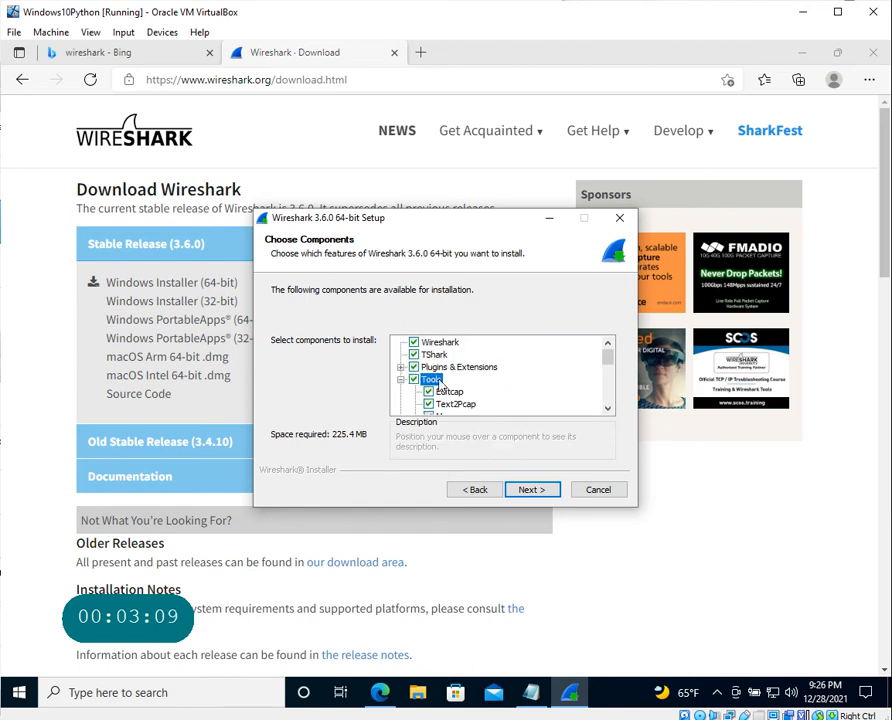
- Accept the components, add a Wireshark desktop icon, and keep C:\Program Files\Wireshark as the install location
{"action": "left_click", "coordinate": [548, 490]}
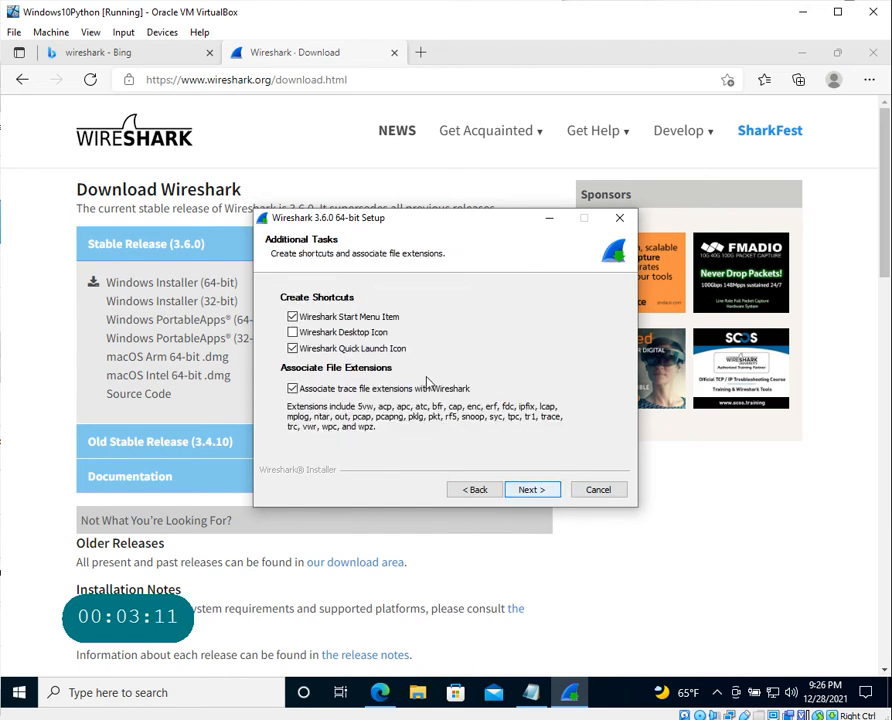
{"action": "left_click", "coordinate": [360, 335]}
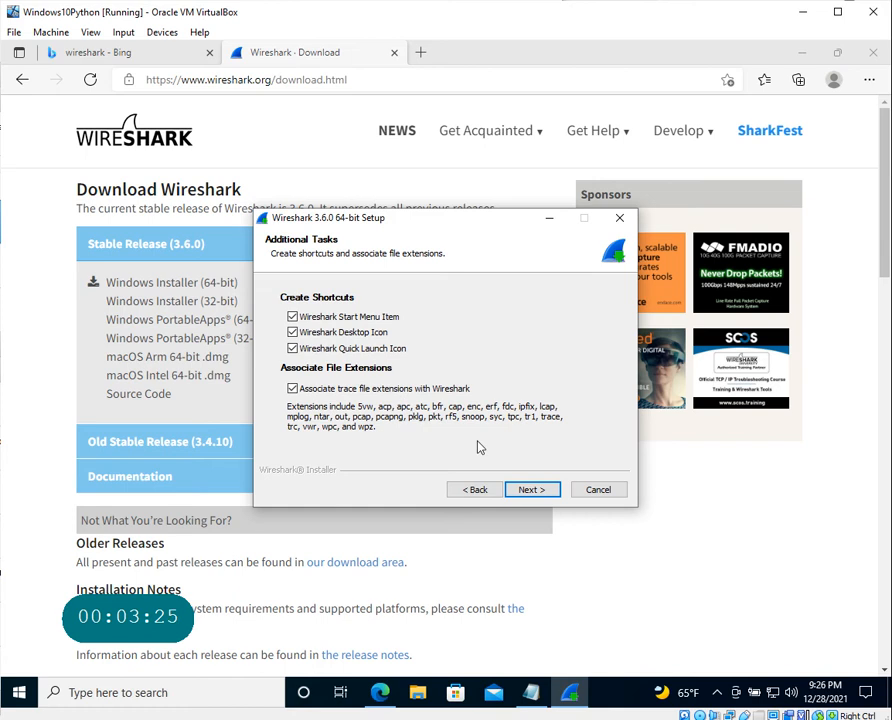
{"action": "left_click", "coordinate": [533, 490]}
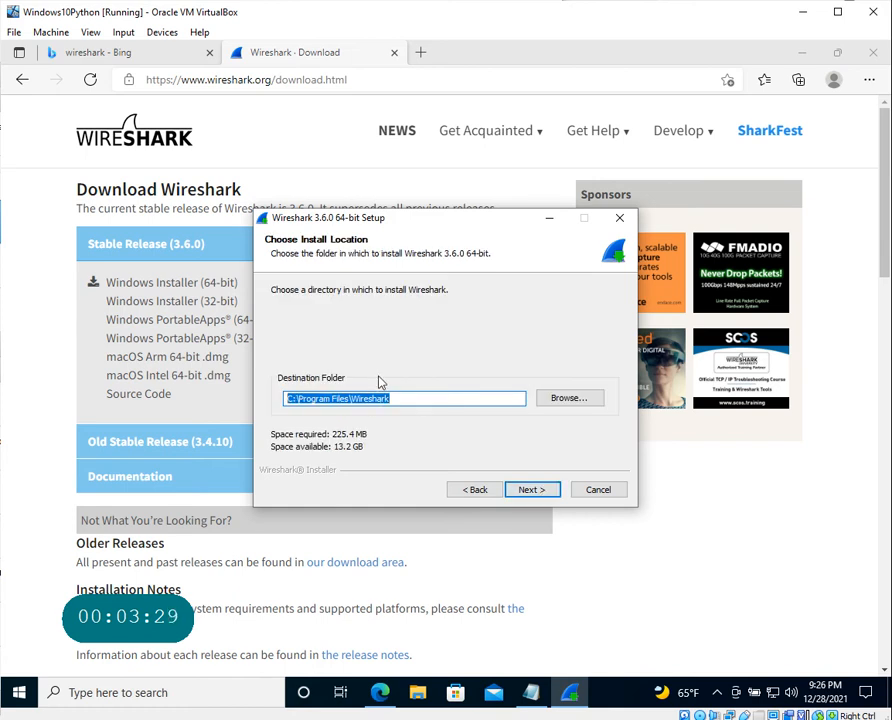
{"action": "left_click", "coordinate": [536, 493]}
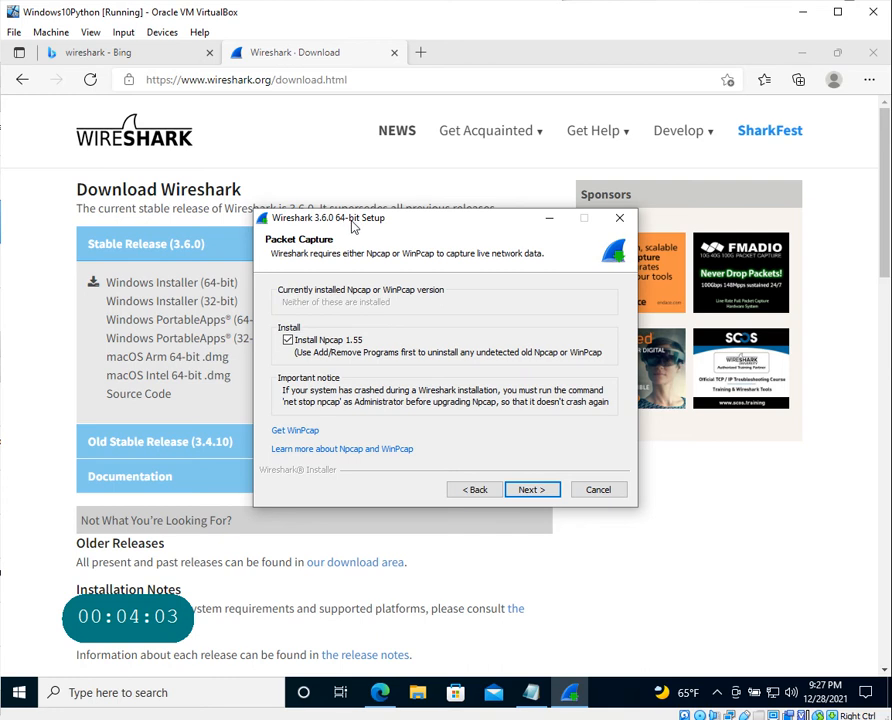
- Keep Npcap 1.55 and USBPcap 1.5.4.0 selected for installation and start installing Wireshark
{"action": "left_click", "coordinate": [533, 490]}
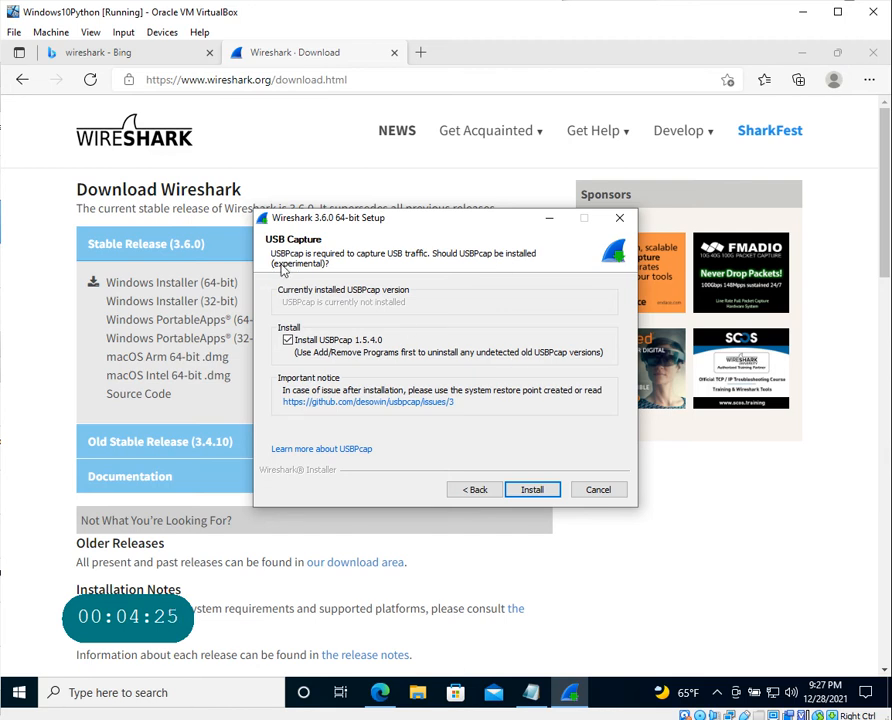
{"action": "left_click", "coordinate": [288, 341]}
{"action": "left_click", "coordinate": [288, 341]}
{"action": "left_click", "coordinate": [533, 490]}
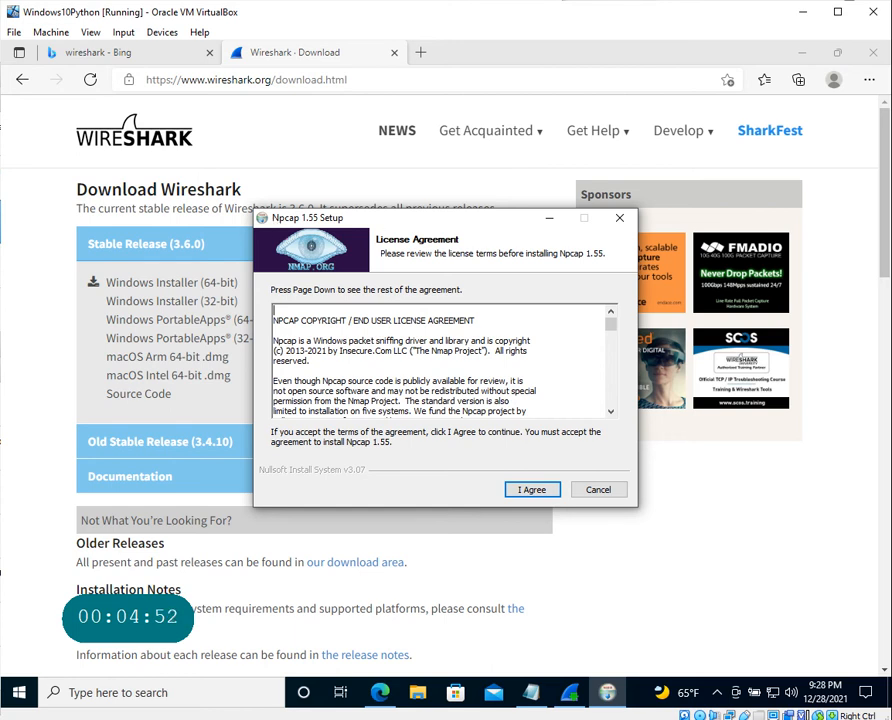
- Accept the Npcap 1.55 license, enable raw 802.11 traffic support for wireless adapters, and install Npcap through to the end of its setup
{"action": "scroll", "coordinate": [614, 344], "scroll_direction": "down", "scroll_amount": 5}
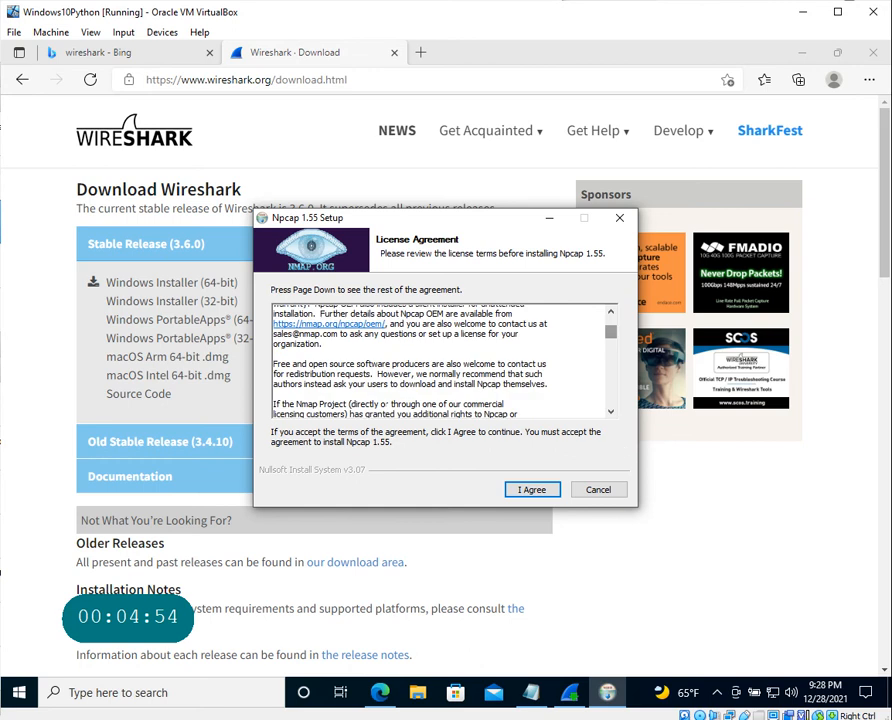
{"action": "left_click", "coordinate": [534, 492]}
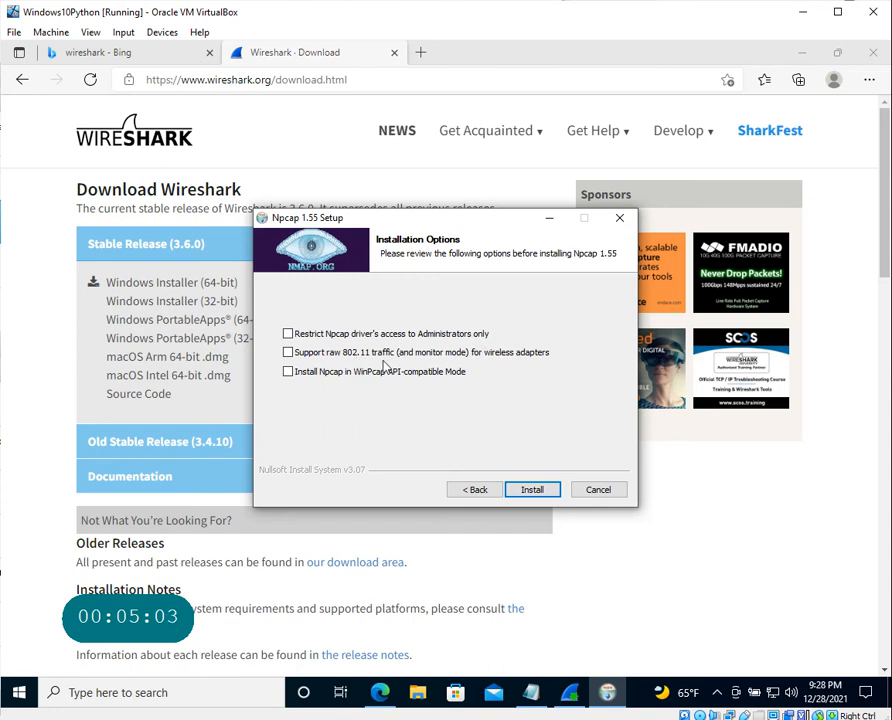
{"action": "left_click", "coordinate": [288, 353]}
{"action": "left_click", "coordinate": [520, 490]}
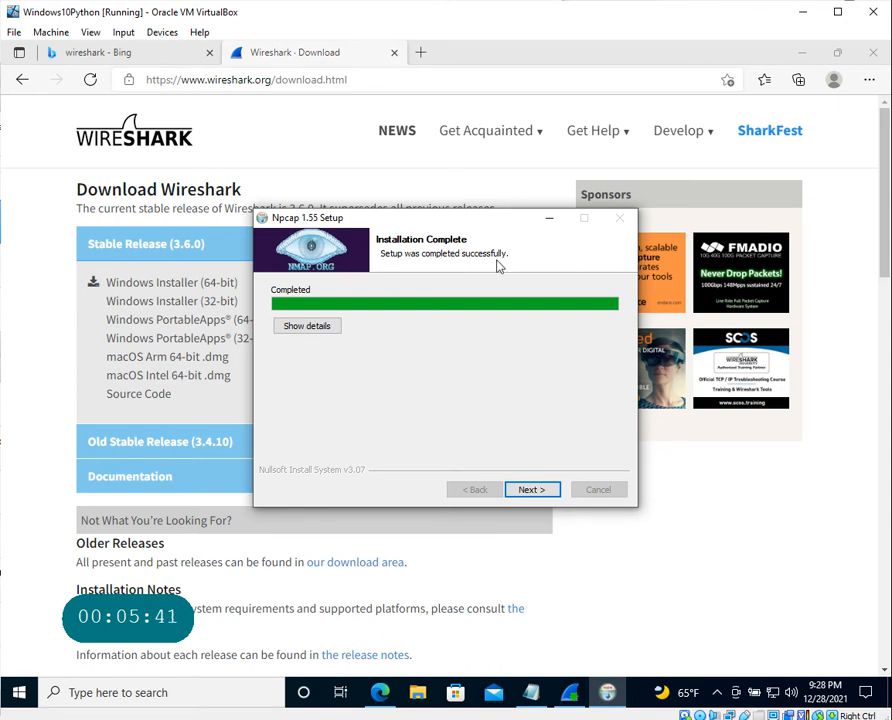
{"action": "left_click", "coordinate": [532, 492]}
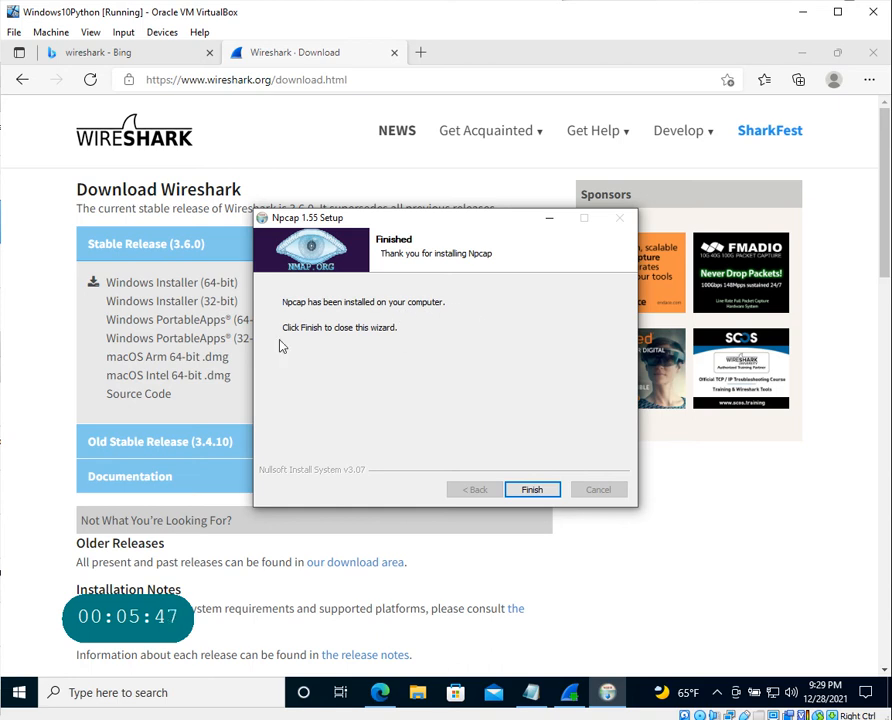
{"action": "left_click", "coordinate": [538, 491]}
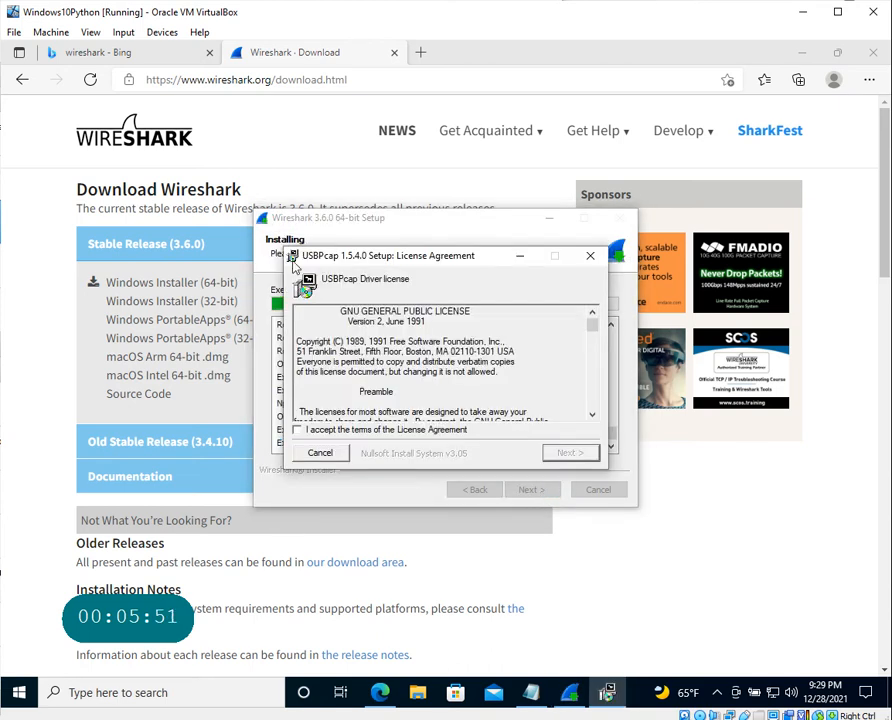
- Accept the USBPcap driver and USBPcapCMD licenses, and install USBPcap 1.5.4.0 as a Full install in the default location
{"action": "left_click", "coordinate": [297, 429]}
{"action": "left_click", "coordinate": [577, 460]}
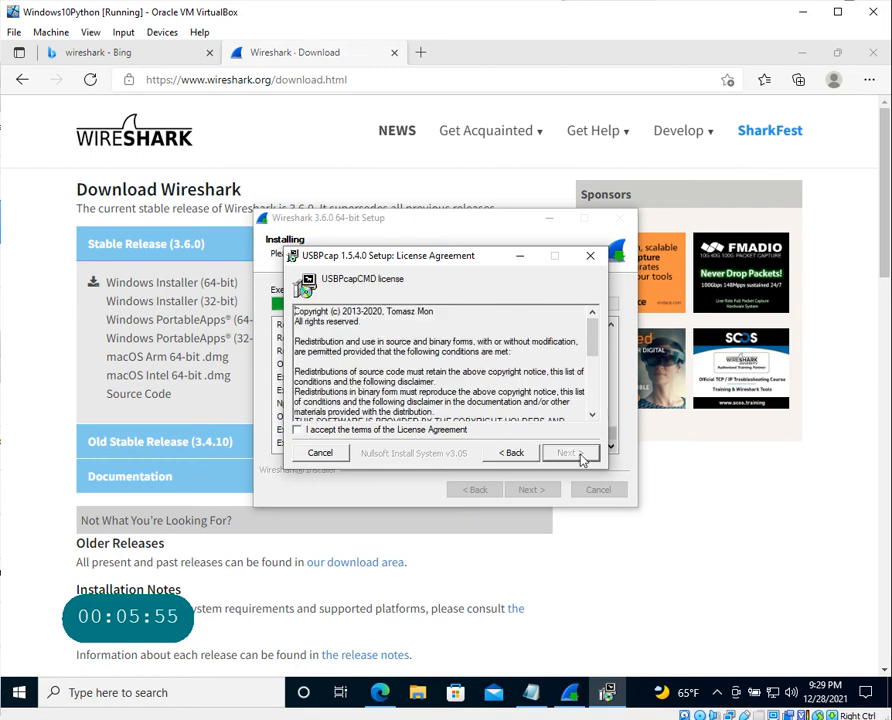
{"action": "left_click", "coordinate": [297, 429]}
{"action": "left_click", "coordinate": [574, 455]}
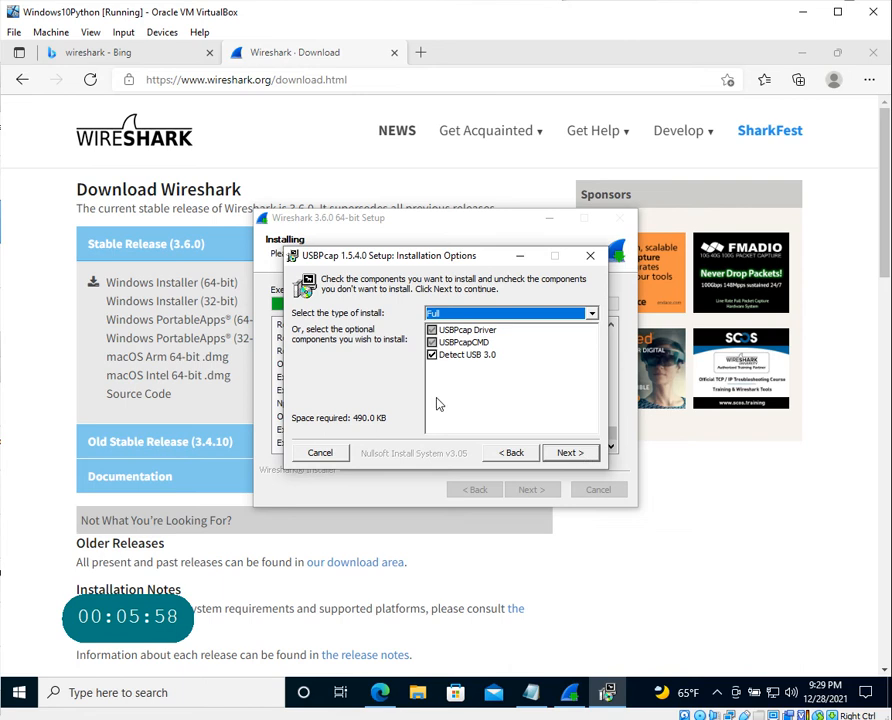
{"action": "left_click", "coordinate": [568, 453]}
{"action": "left_click", "coordinate": [572, 454]}
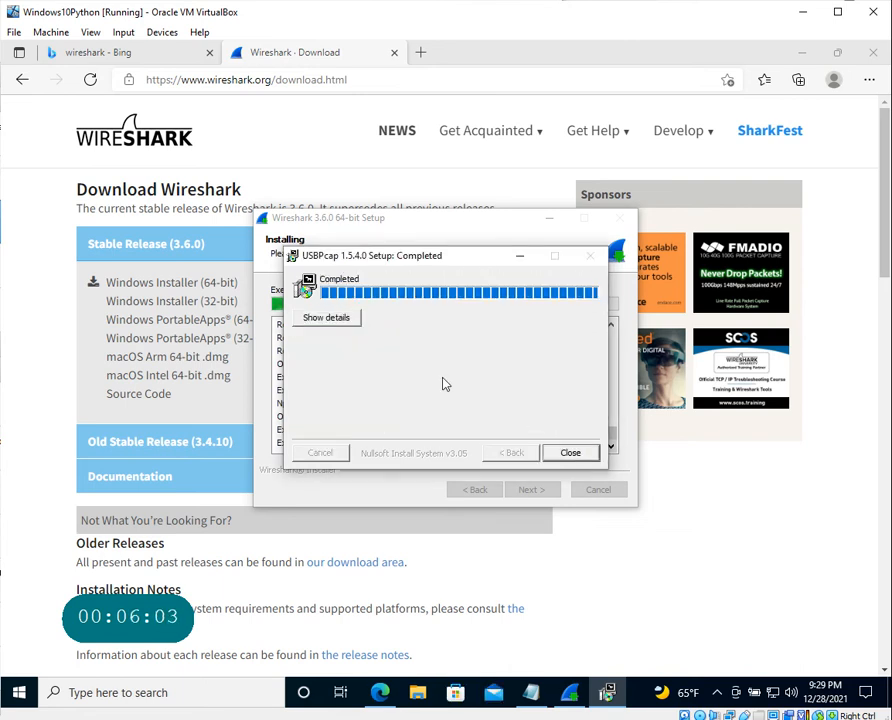
- Close the finished USBPcap setup, then continue past the completed Wireshark installation, dismissing the Windows activation notice
{"action": "left_click", "coordinate": [574, 453]}
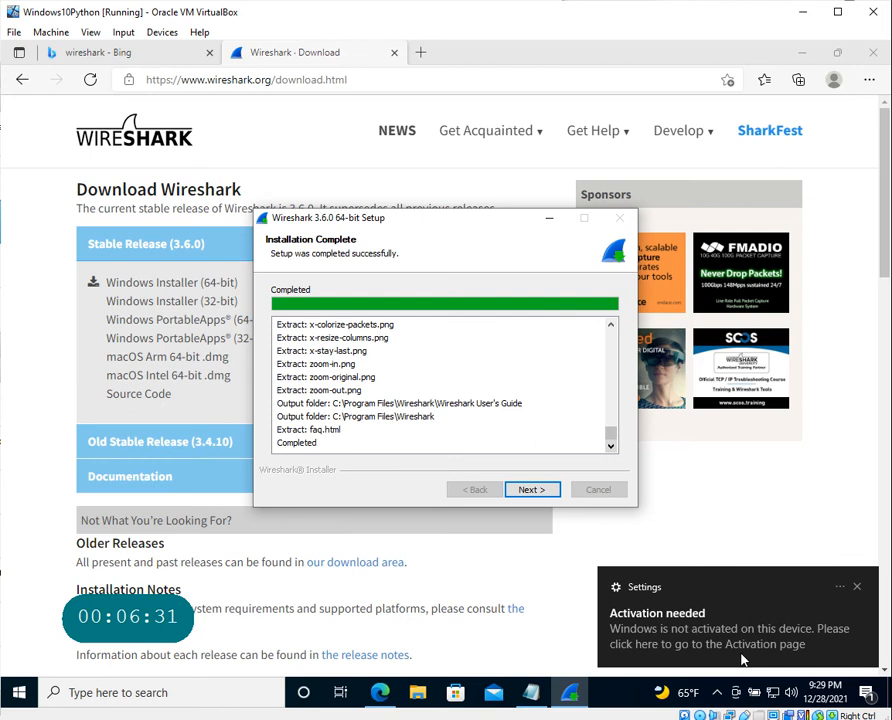
{"action": "left_click", "coordinate": [859, 589]}
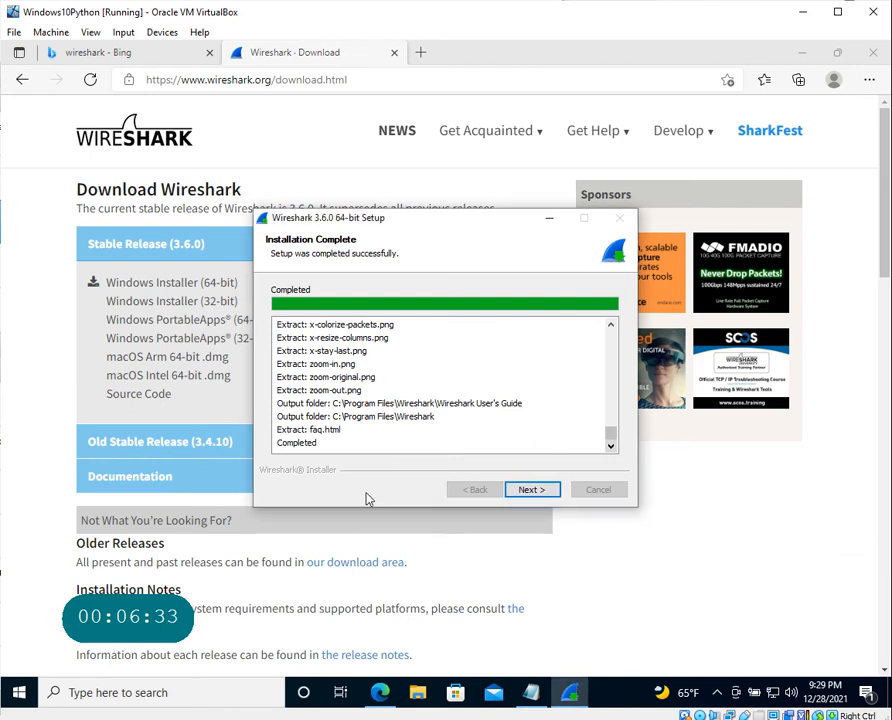
{"action": "left_click", "coordinate": [544, 491]}
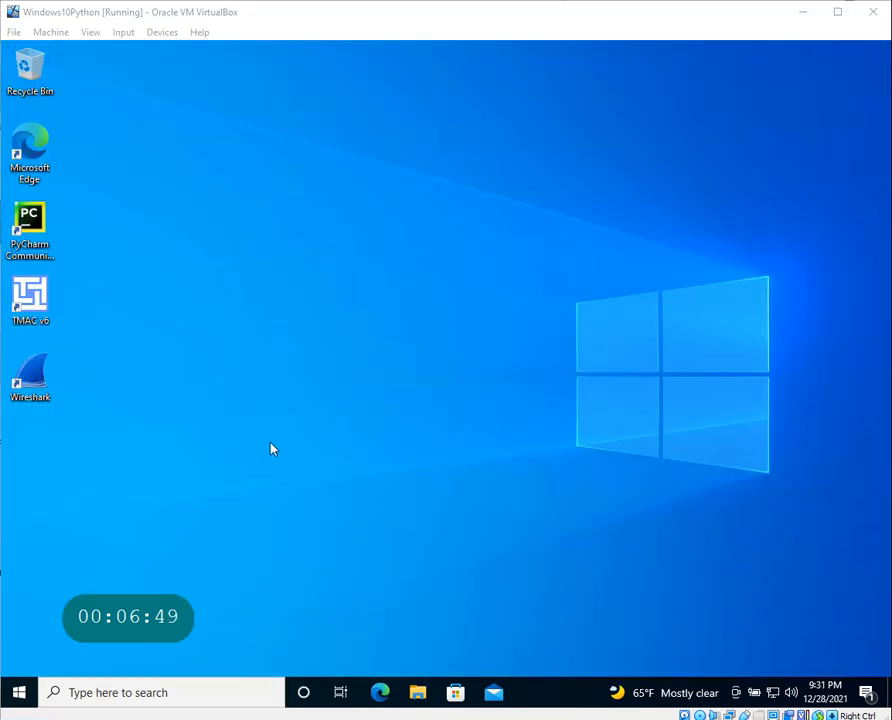
- Launch Wireshark from its desktop shortcut and maximize its window
{"action": "double_click", "coordinate": [38, 376]}
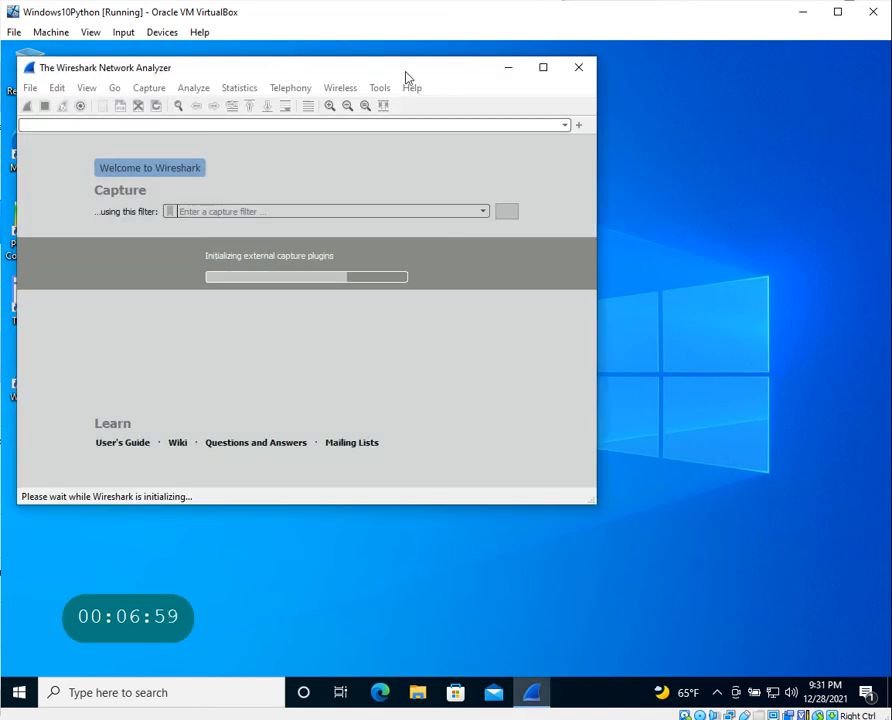
{"action": "left_click_drag", "start_coordinate": [355, 67], "coordinate": [389, 150]}
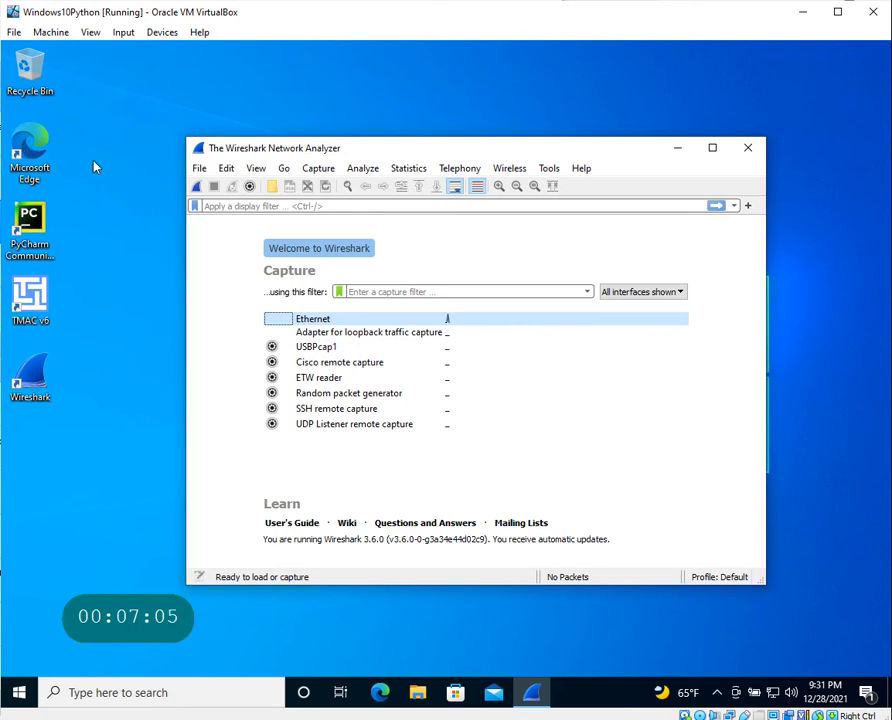
{"action": "left_click", "coordinate": [712, 150]}
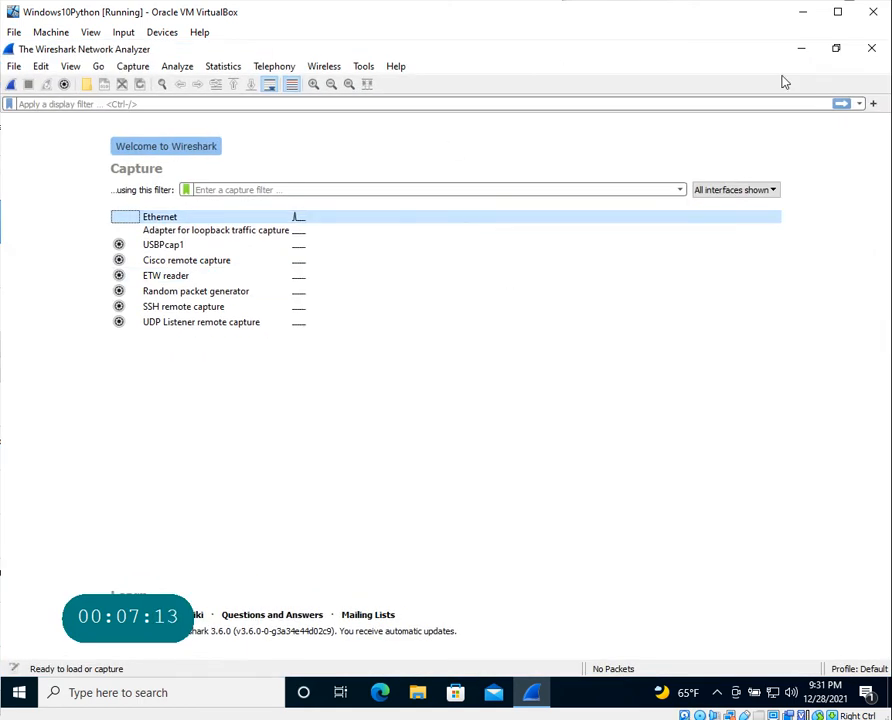
{"action": "left_click", "coordinate": [836, 48]}
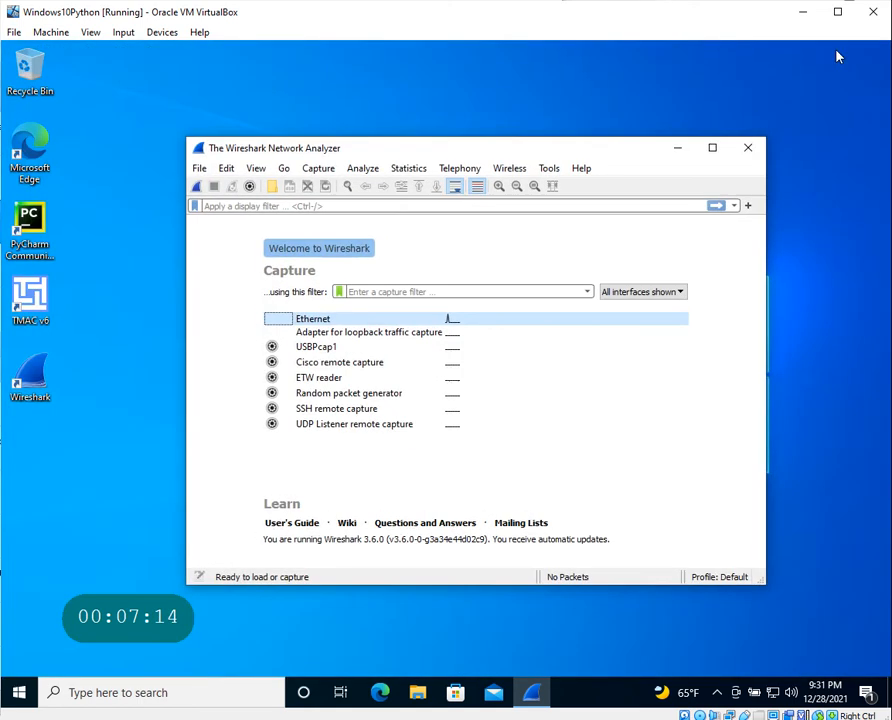
{"action": "left_click", "coordinate": [716, 153]}
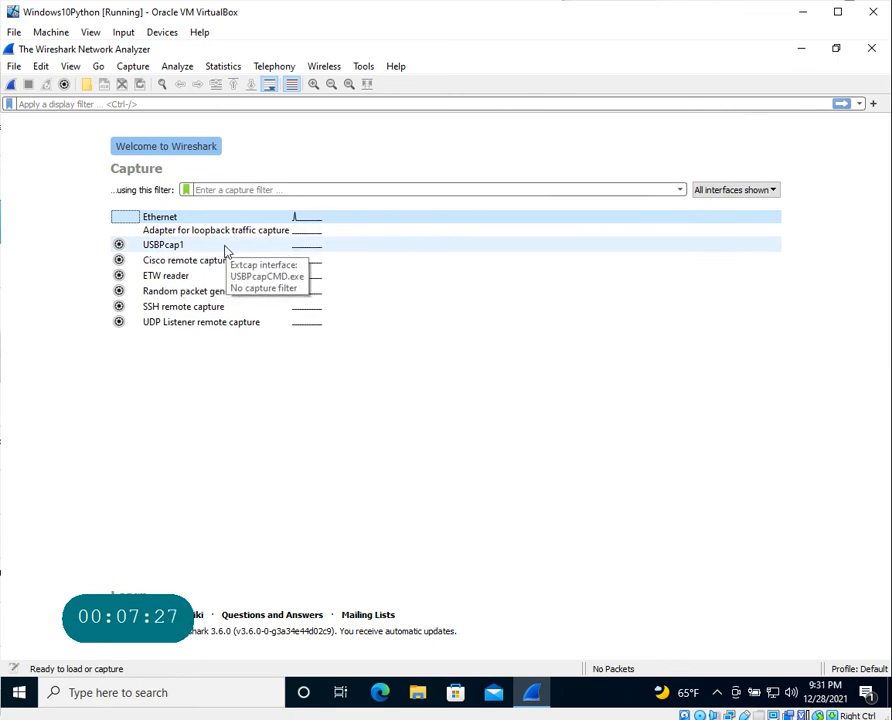
- Try to start a capture on the USBPcap1 interface, declining the User Account Control request and dismissing the error messages
{"action": "left_click", "coordinate": [311, 252]}
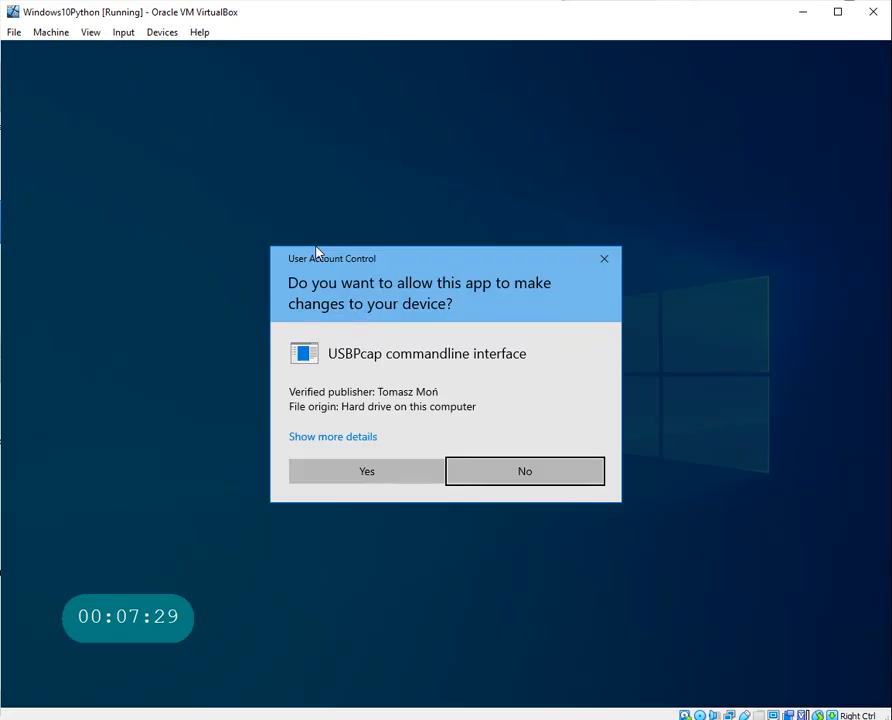
{"action": "left_click", "coordinate": [540, 480]}
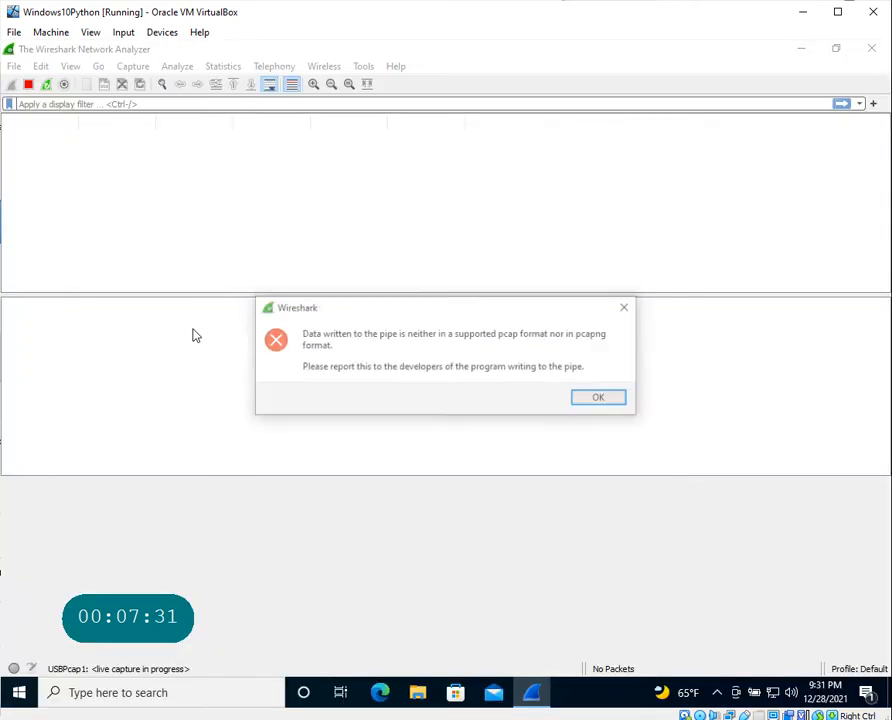
{"action": "left_click", "coordinate": [605, 398]}
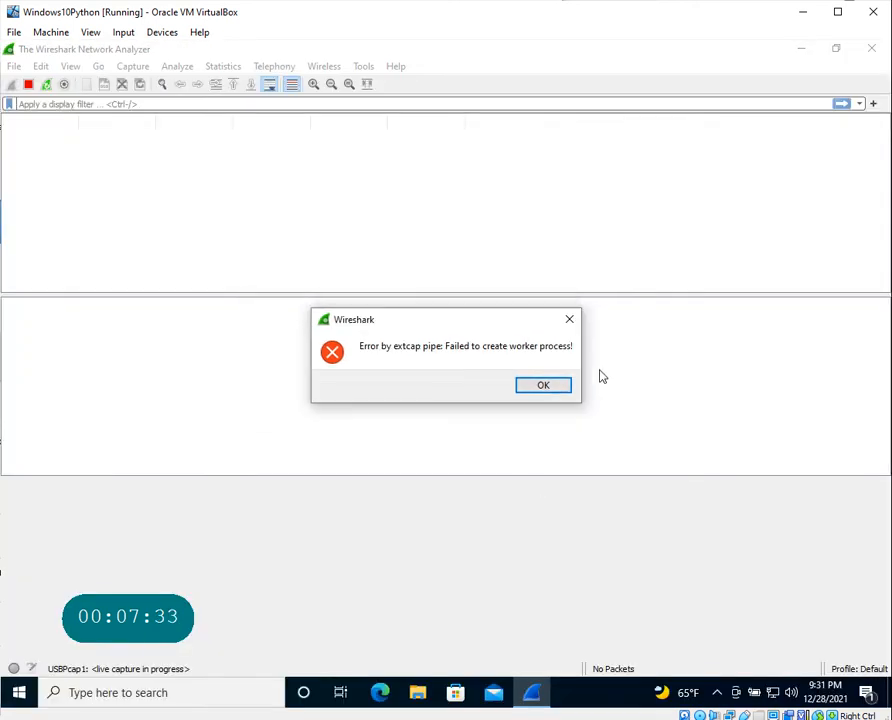
{"action": "left_click", "coordinate": [557, 389]}
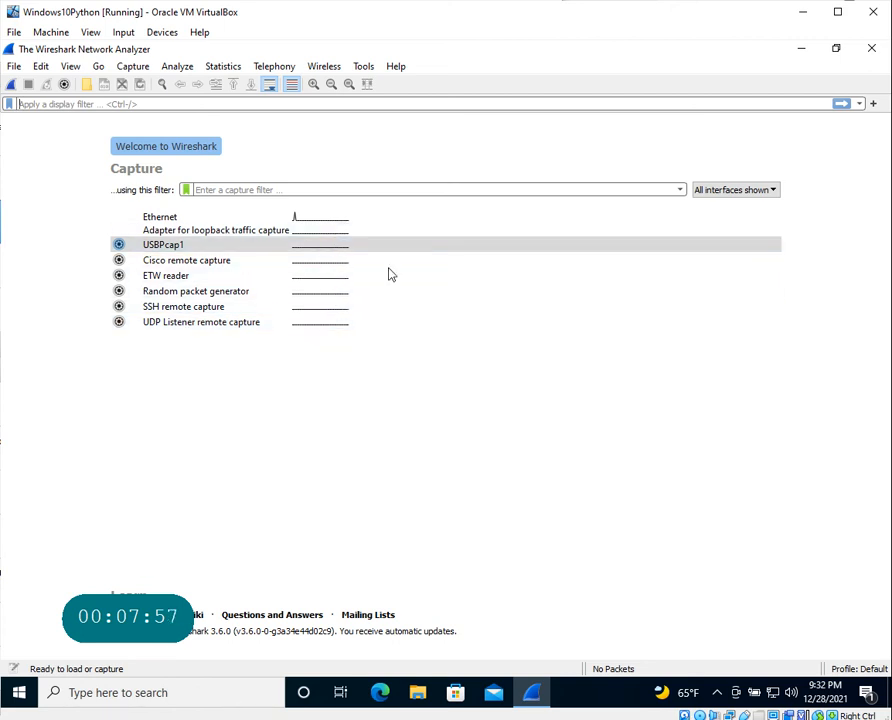
- Start a live packet capture on the Ethernet interface
{"action": "mouse_move", "coordinate": [310, 224]}
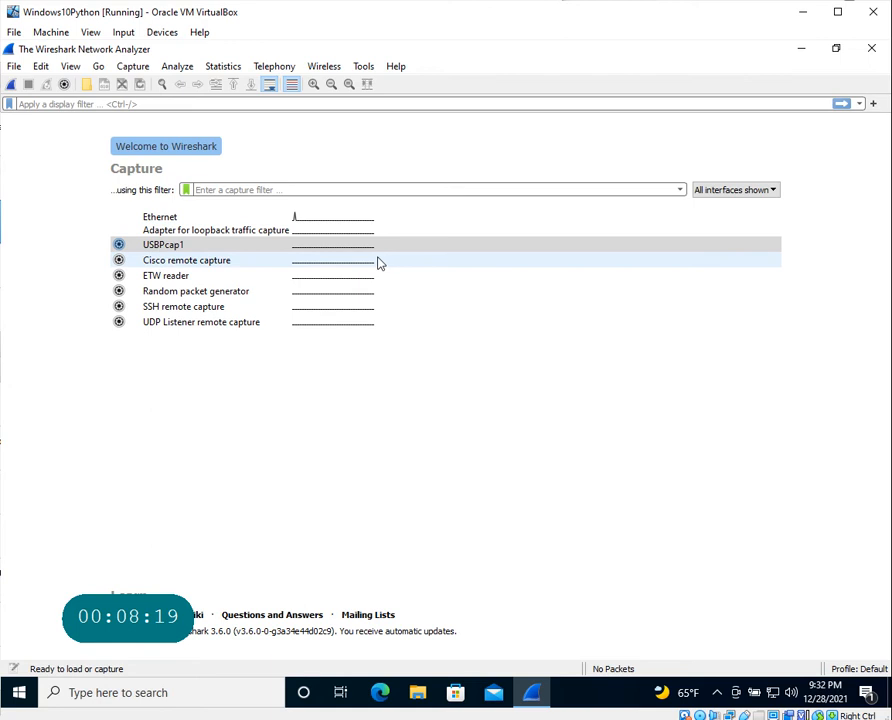
{"action": "left_click", "coordinate": [264, 222]}
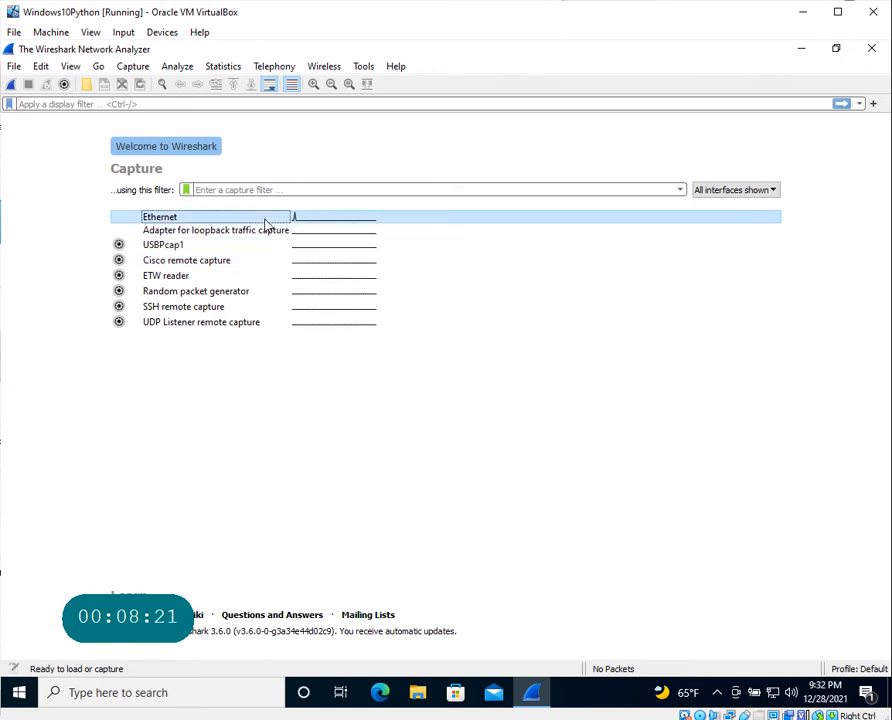
{"action": "double_click", "coordinate": [325, 221]}
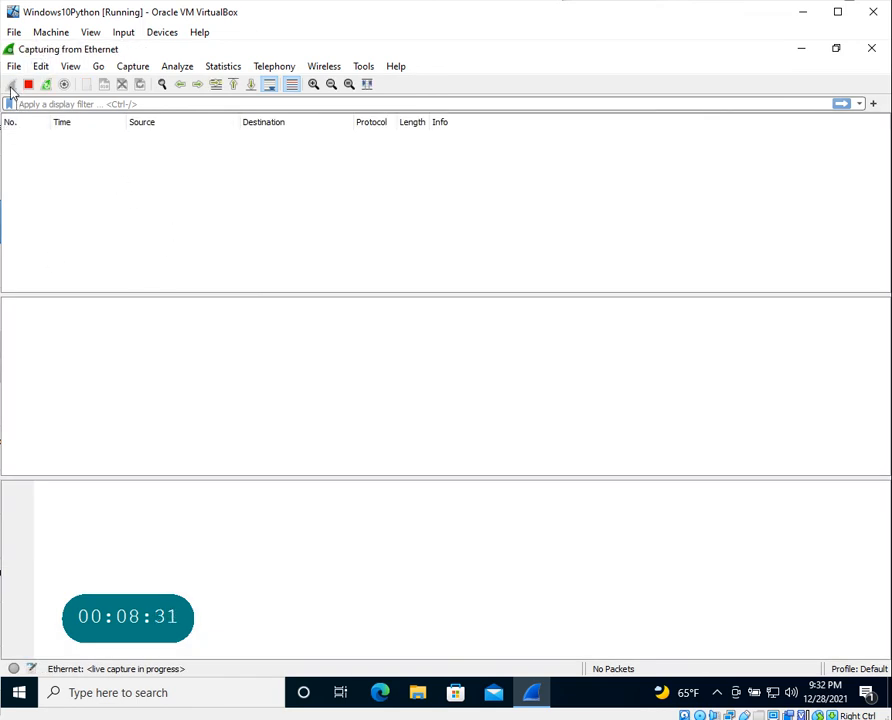
- Switch to Microsoft Edge, search for google, and open the Google site from the results to generate network traffic
{"action": "left_click", "coordinate": [381, 694]}
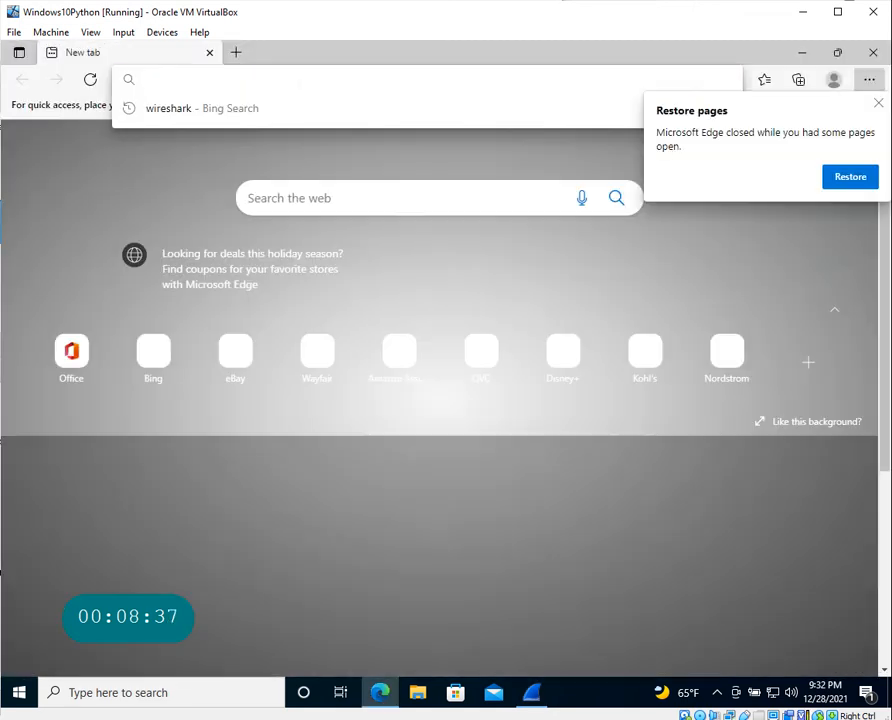
{"action": "type", "text": "gooe"}
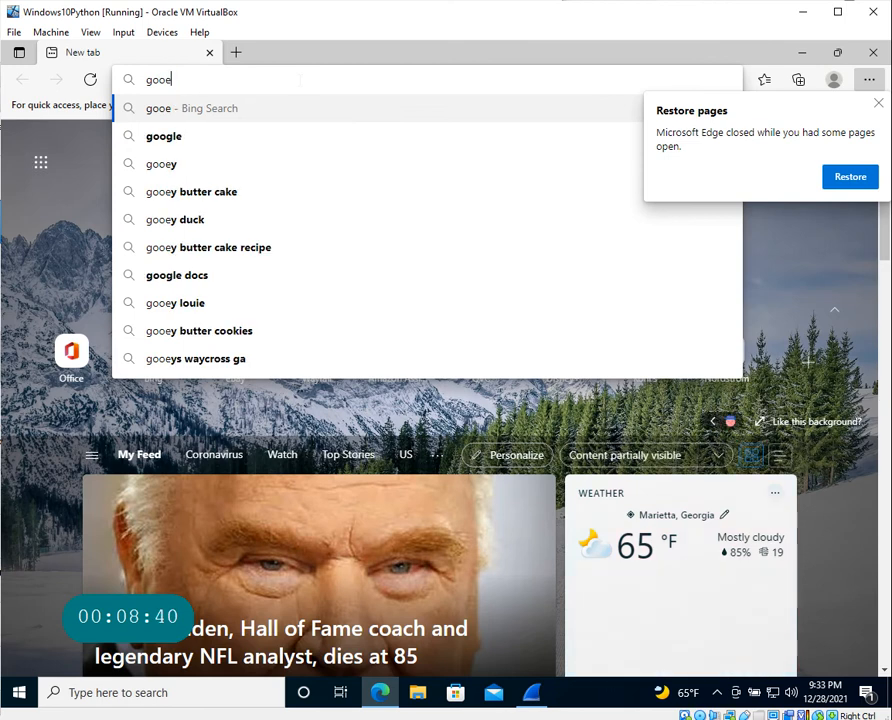
{"action": "key", "text": "BackSpace"}
{"action": "type", "text": "g"}
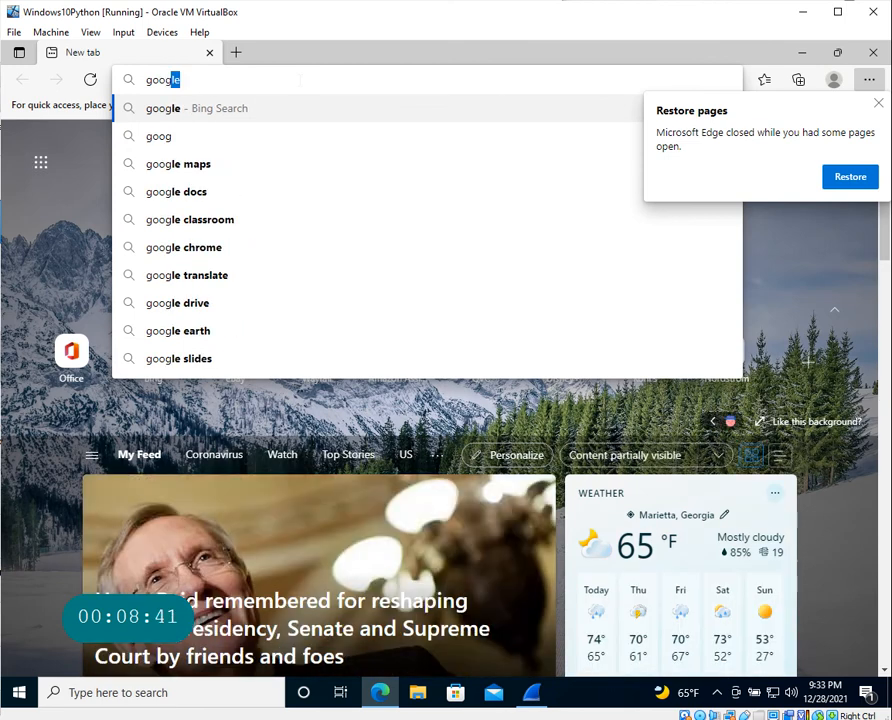
{"action": "key", "text": "Return"}
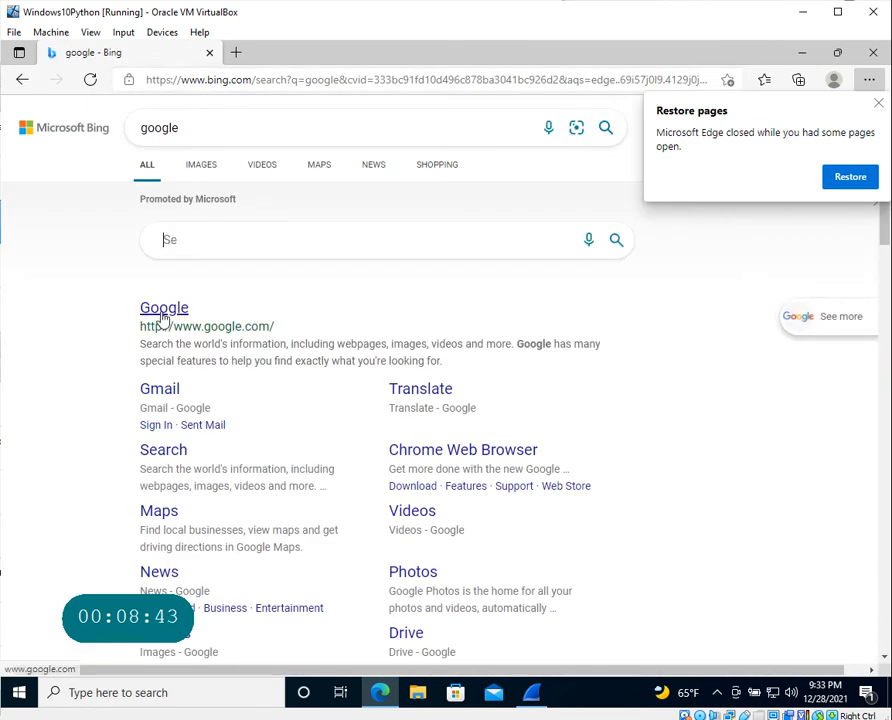
{"action": "left_click", "coordinate": [164, 312]}
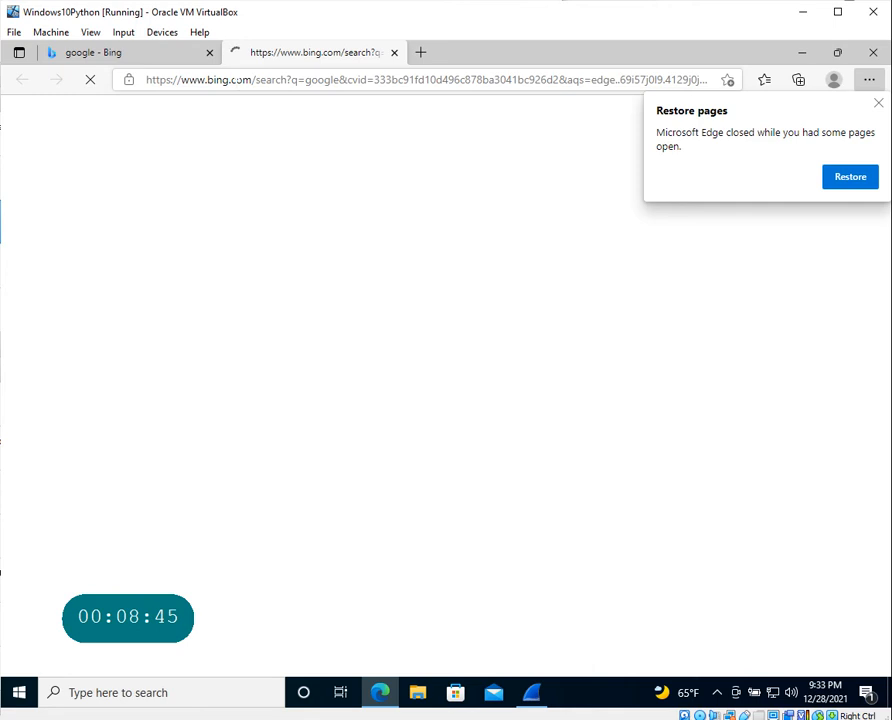
- Return to Wireshark and view the packets captured from the Ethernet interface
{"action": "key", "text": "alt+Tab"}
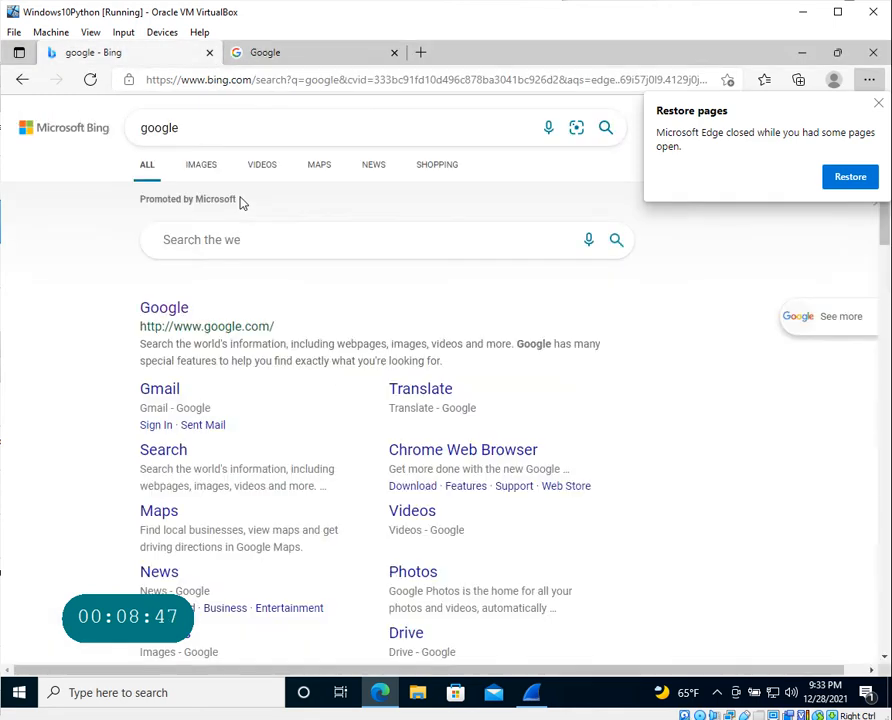
{"action": "key", "text": "alt+Tab"}
{"action": "key", "text": "Tab"}
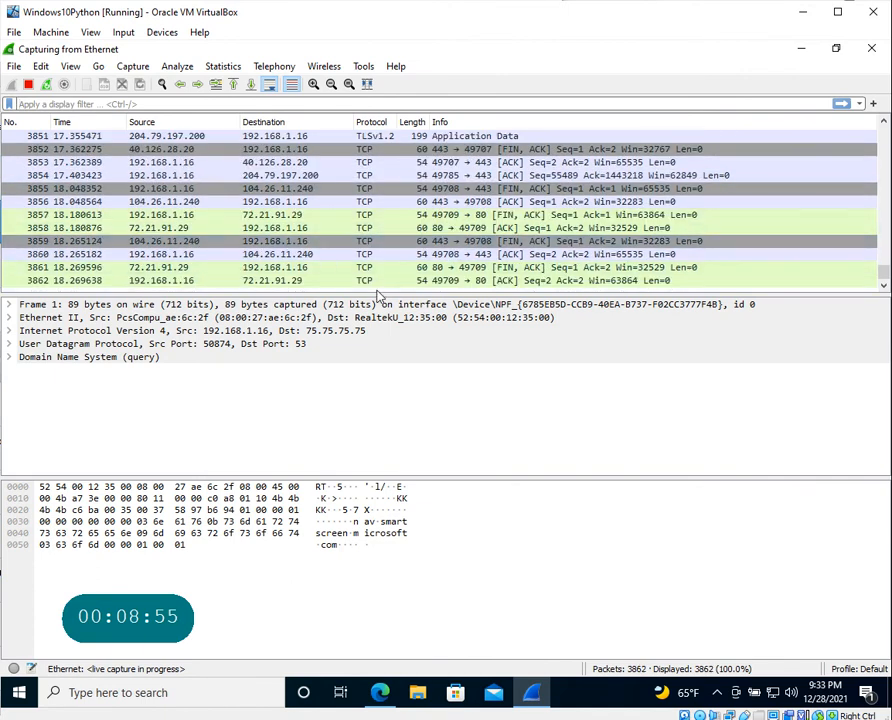
- Switch back to Microsoft Edge and search Bing for wireshark to generate more traffic
{"action": "key", "text": "alt+Tab"}
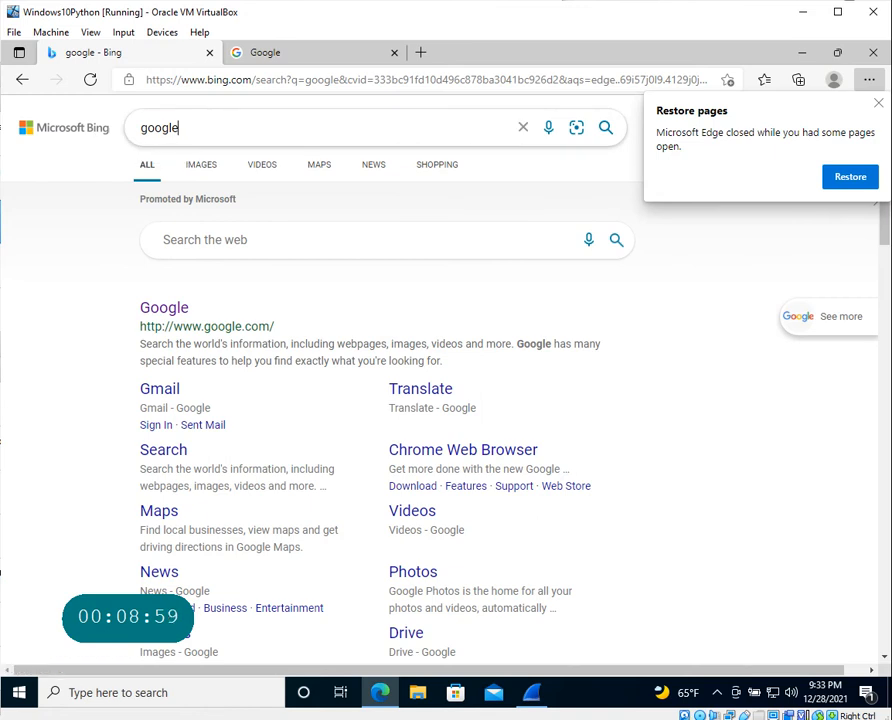
{"action": "key", "text": "ctrl+a"}
{"action": "type", "text": "wir"}
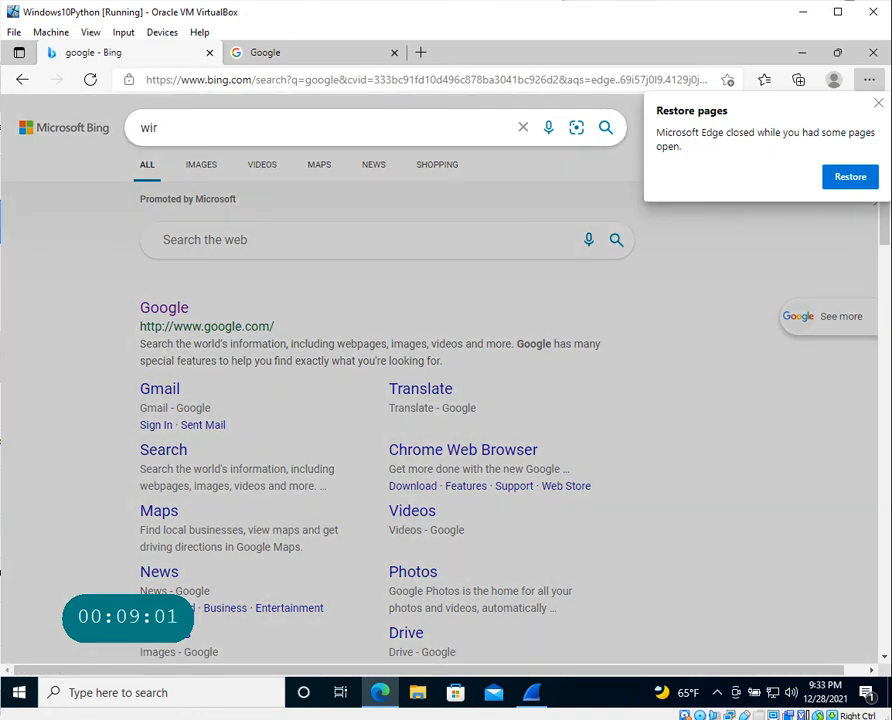
{"action": "type", "text": "esha"}
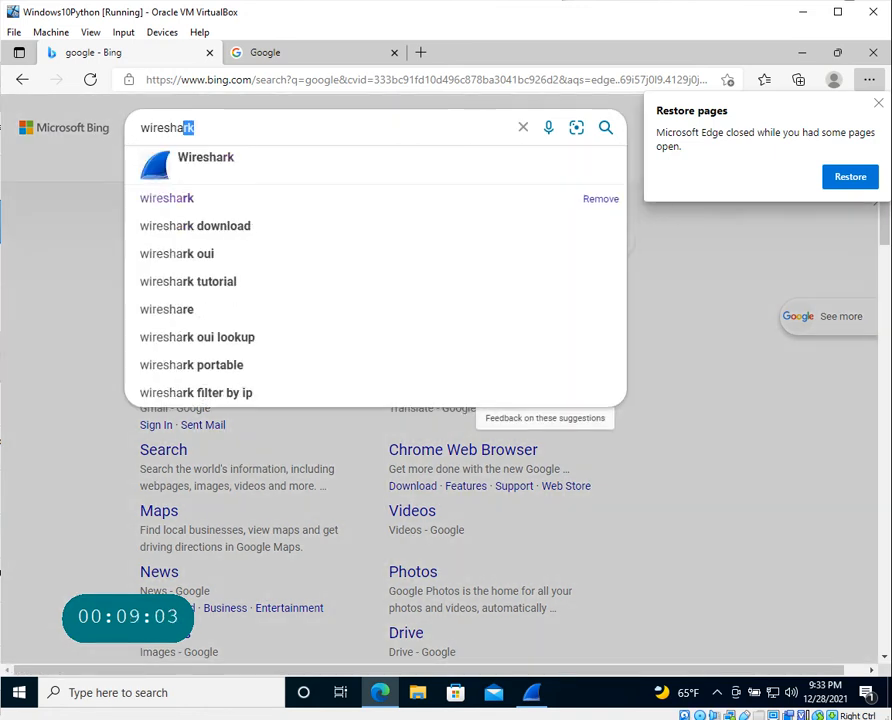
{"action": "type", "text": "rk"}
{"action": "key", "text": "Return"}
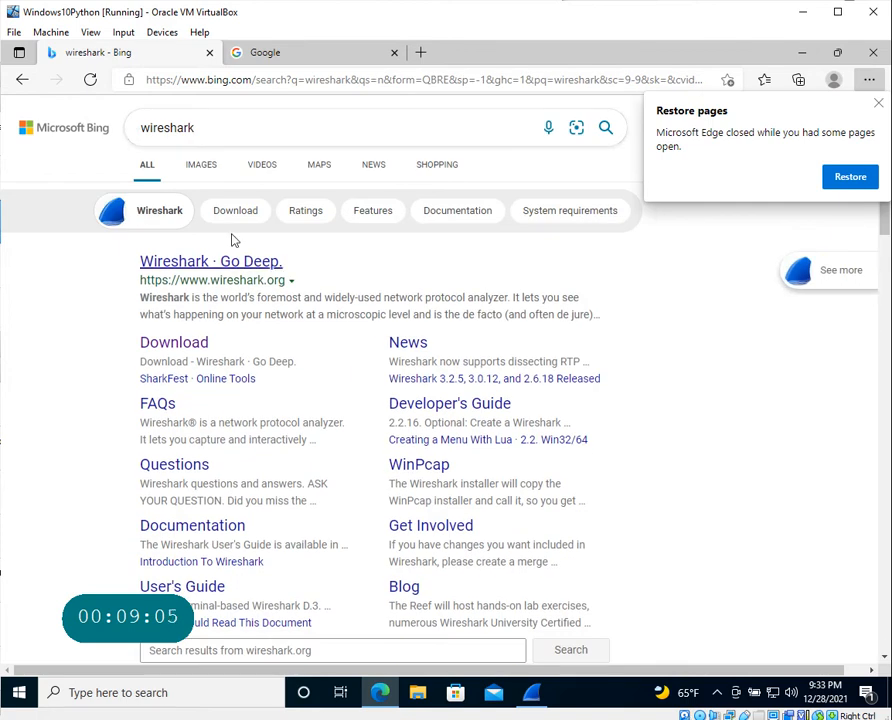
- Search Bing for wireshark examples and look through the results
{"action": "left_click", "coordinate": [175, 127]}
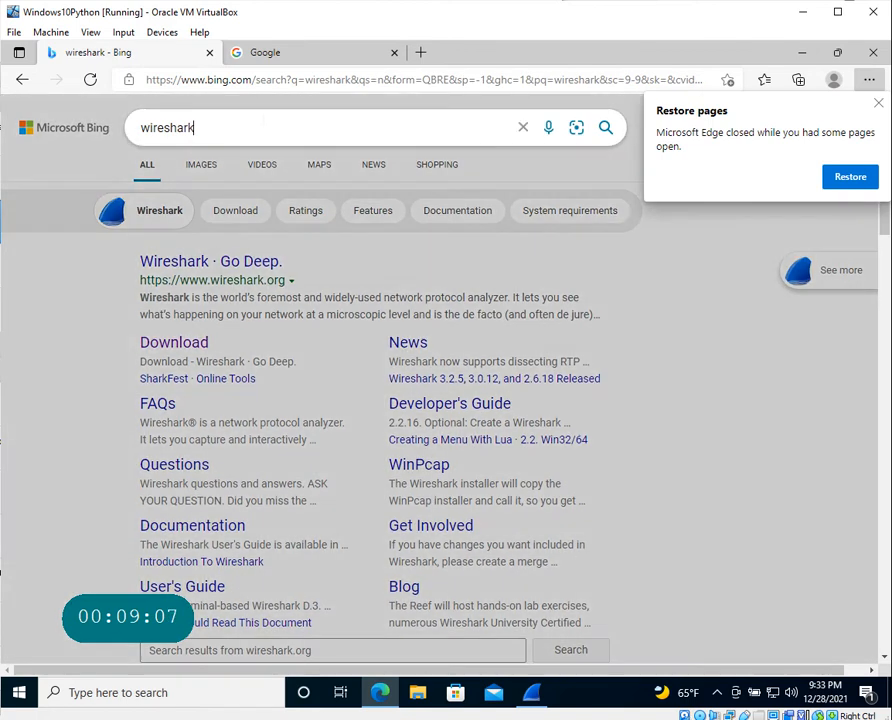
{"action": "type", "text": "exa"}
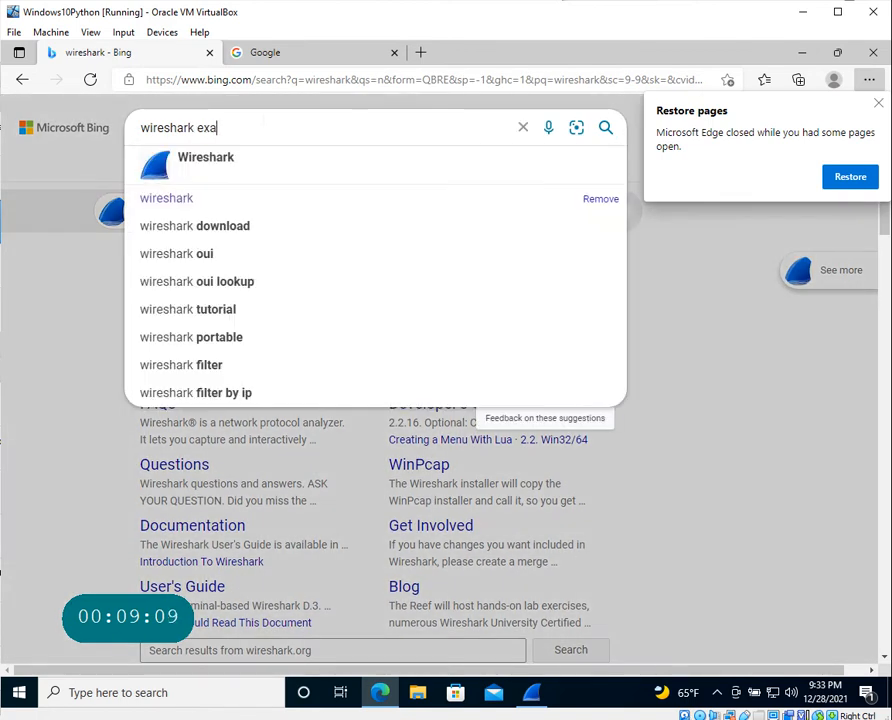
{"action": "type", "text": "mples"}
{"action": "key", "text": "Return"}
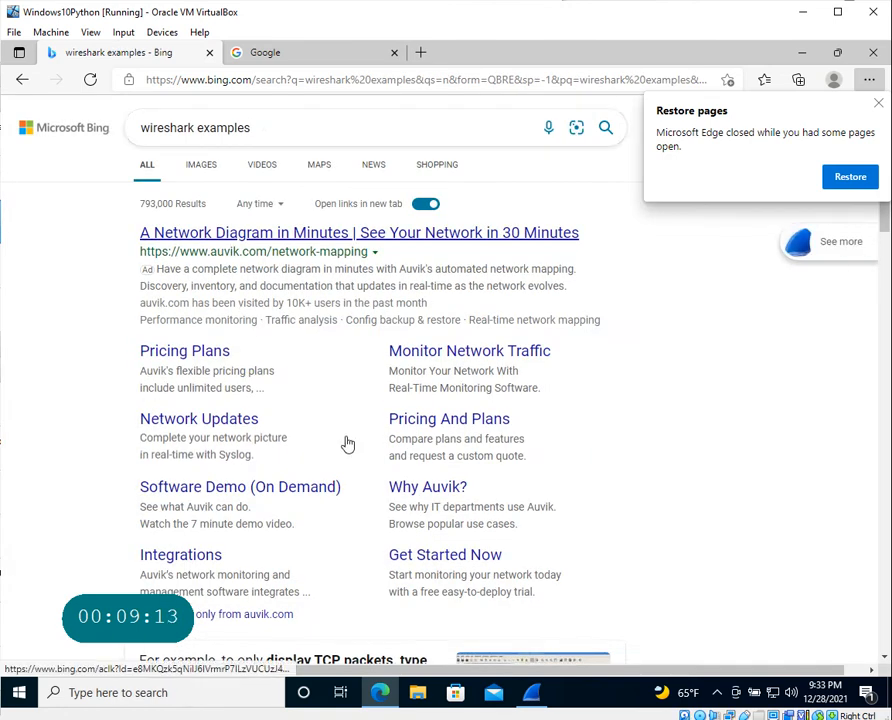
{"action": "scroll", "coordinate": [347, 443], "scroll_direction": "down", "scroll_amount": 5}
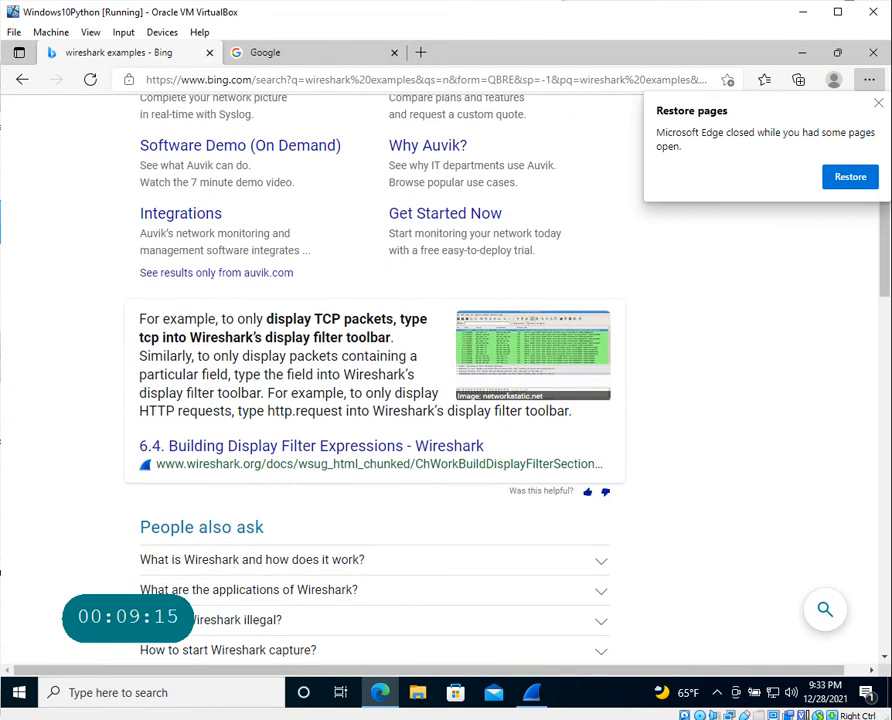
{"action": "scroll", "coordinate": [344, 452], "scroll_direction": "down", "scroll_amount": 2}
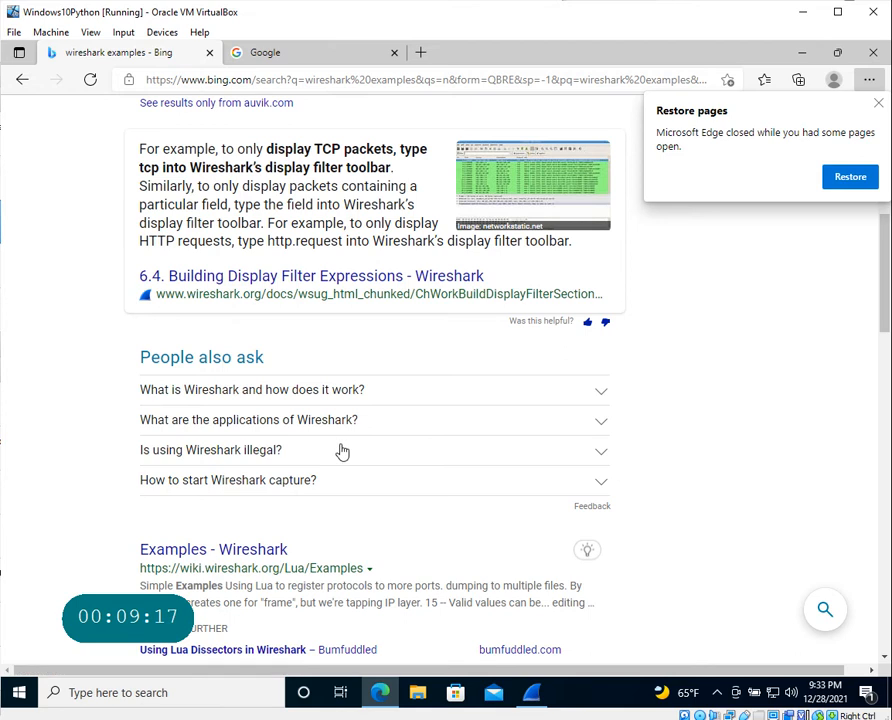
{"action": "scroll", "coordinate": [233, 520], "scroll_direction": "up", "scroll_amount": 7}
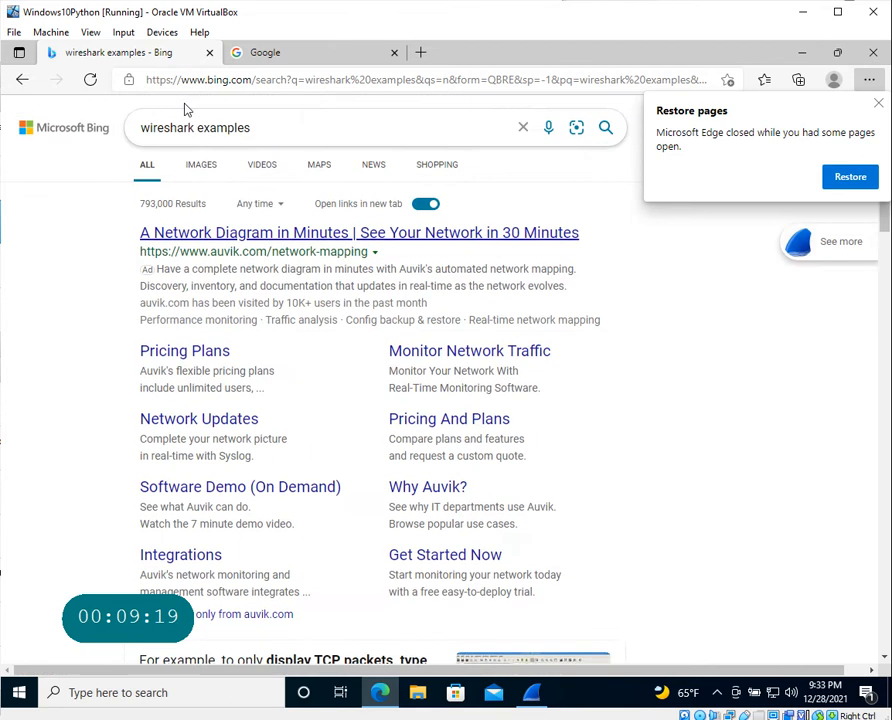
- Refine the Bing search to wireshark examples pcaps, open the SampleCaptures - Wireshark wiki result, and view its table of contents
{"action": "left_click", "coordinate": [238, 127]}
{"action": "type", "text": "pcaps"}
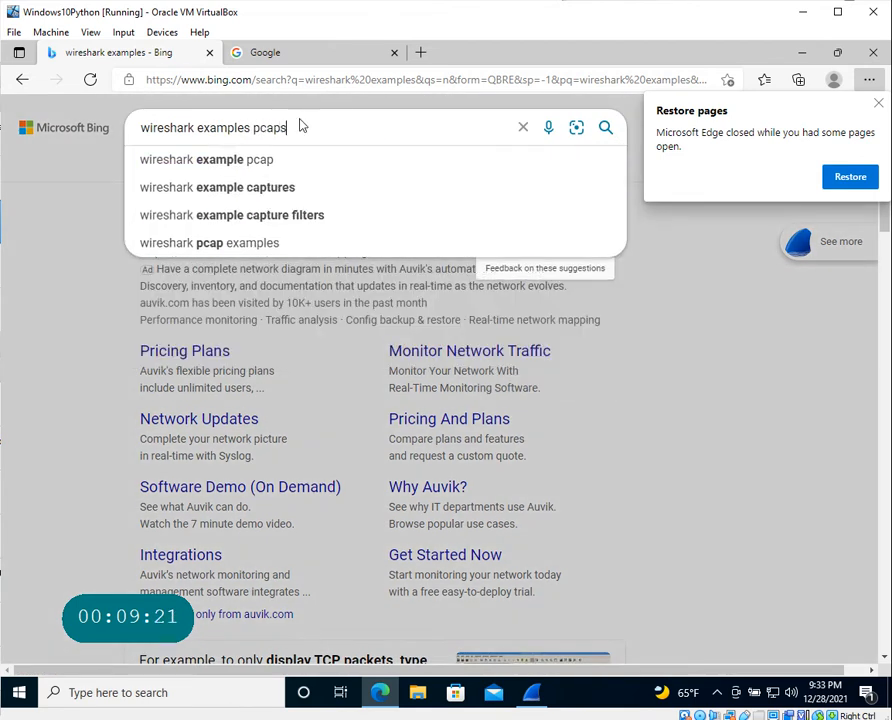
{"action": "key", "text": "Return"}
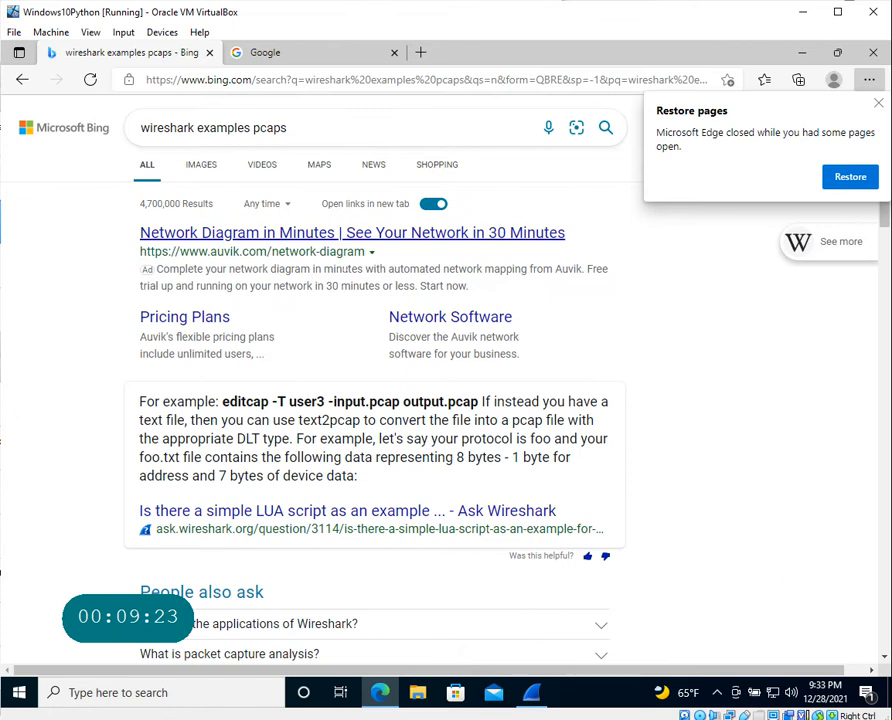
{"action": "scroll", "coordinate": [348, 394], "scroll_direction": "down", "scroll_amount": 1}
{"action": "scroll", "coordinate": [348, 392], "scroll_direction": "down", "scroll_amount": 2}
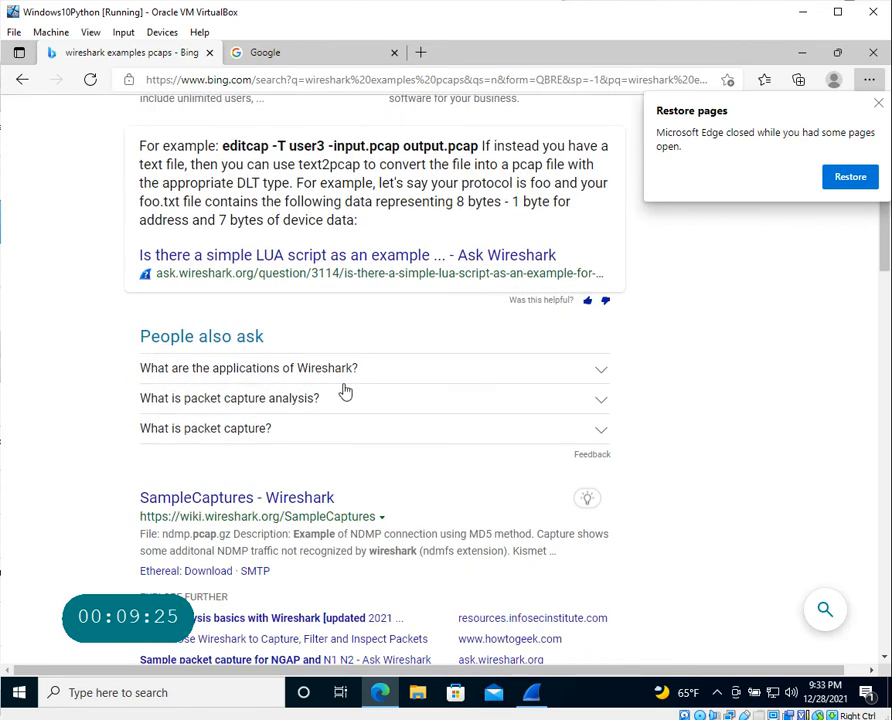
{"action": "left_click", "coordinate": [287, 498]}
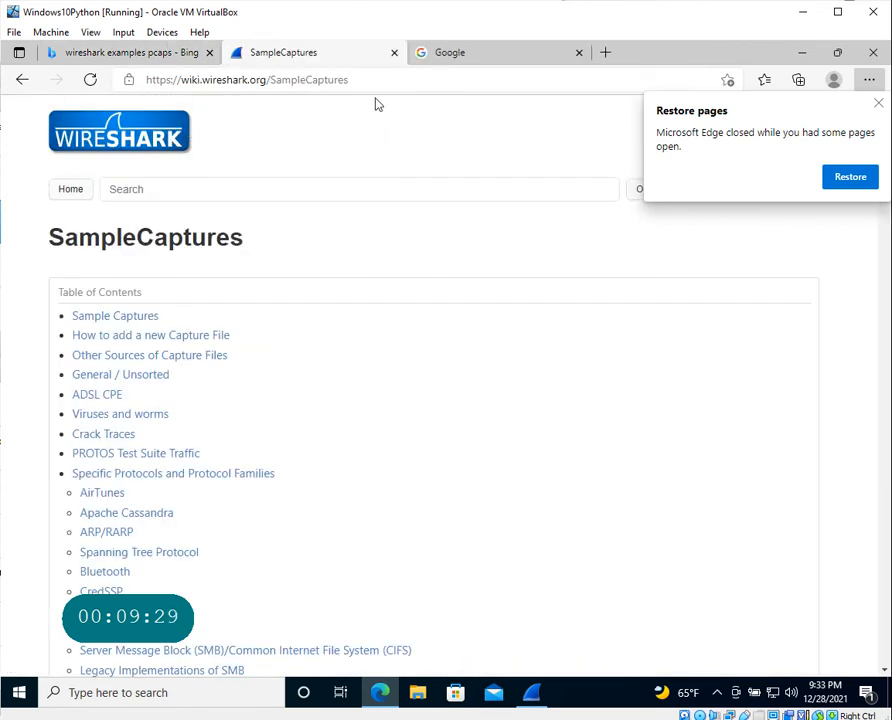
{"action": "scroll", "coordinate": [388, 366], "scroll_direction": "down", "scroll_amount": 2}
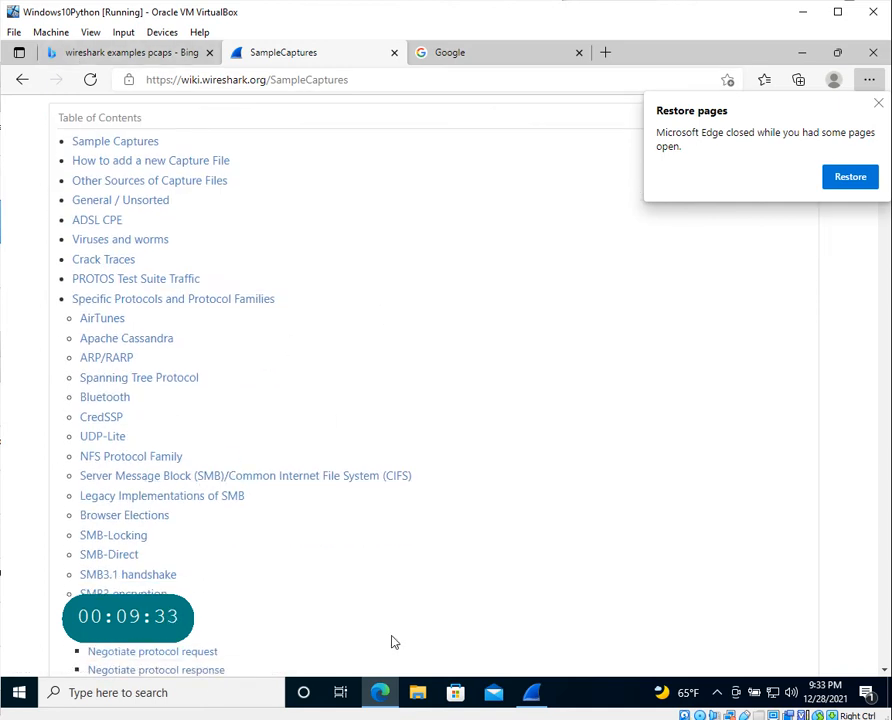
- Switch back to Wireshark and stop the live capture on the Ethernet interface
{"action": "left_click", "coordinate": [533, 694]}
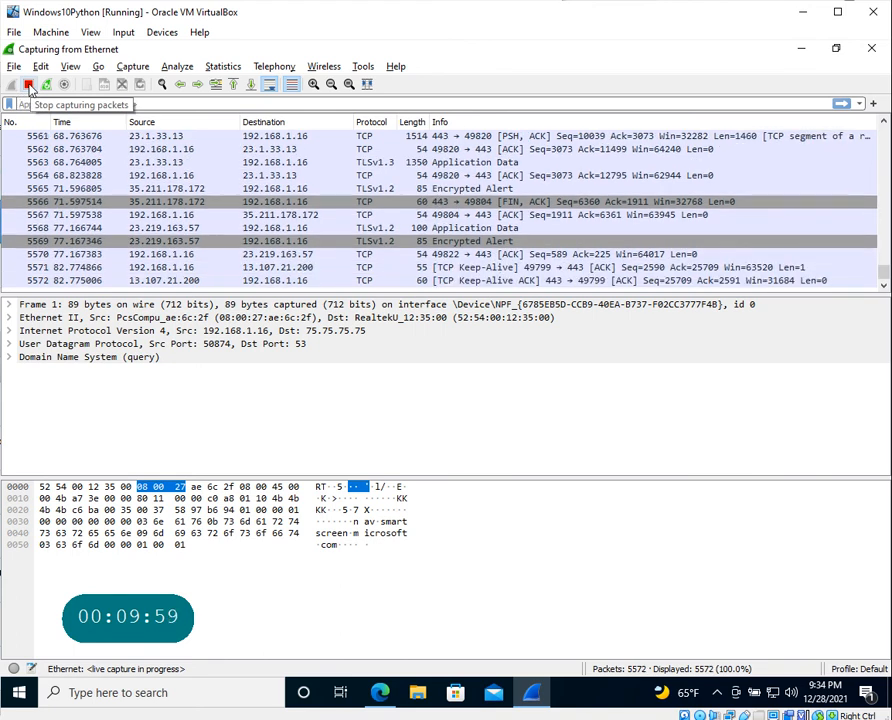
{"action": "left_click", "coordinate": [29, 85]}
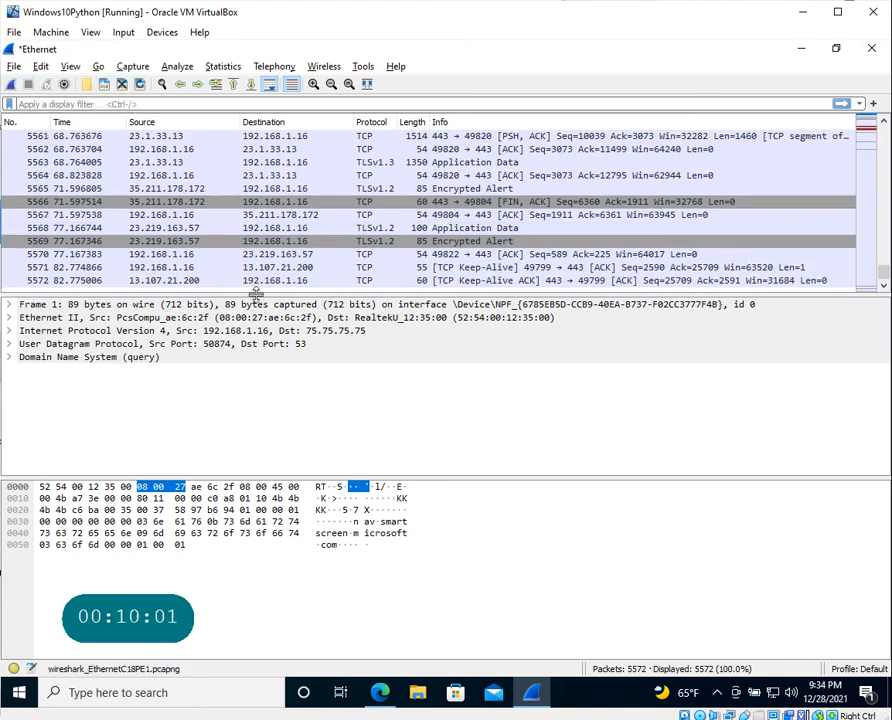
{"action": "left_click", "coordinate": [14, 33]}
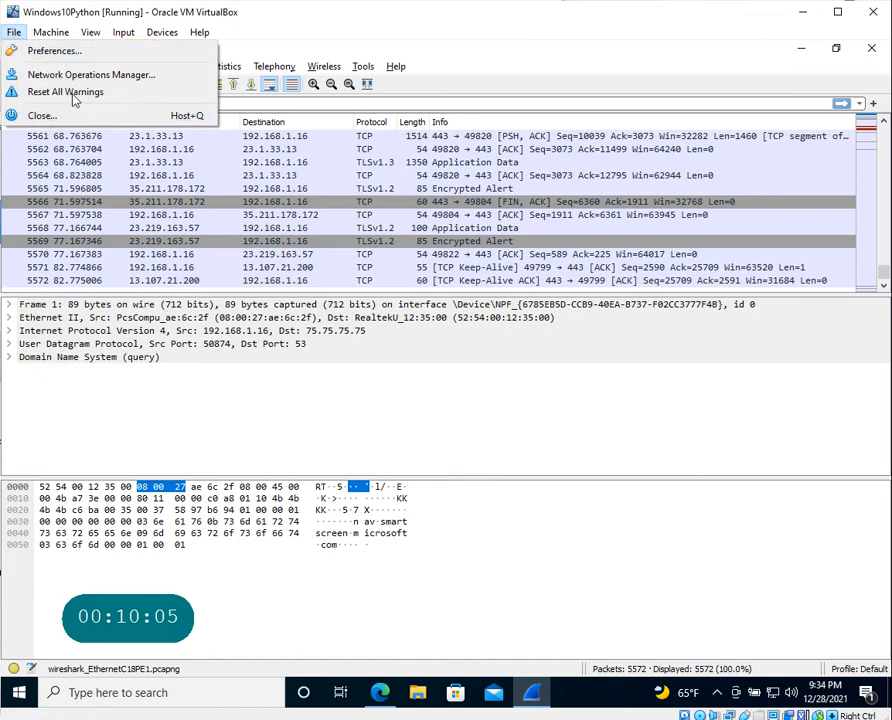
{"action": "left_click", "coordinate": [179, 252]}
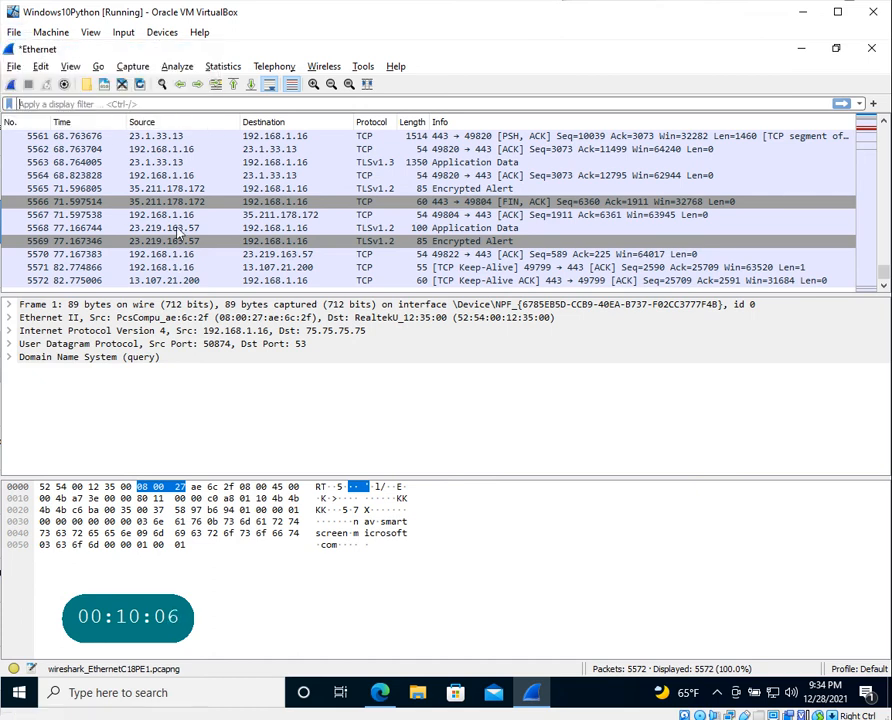
- Save the stopped capture to the Desktop as SampleCapture1 in pcapng format
{"action": "left_click", "coordinate": [14, 67]}
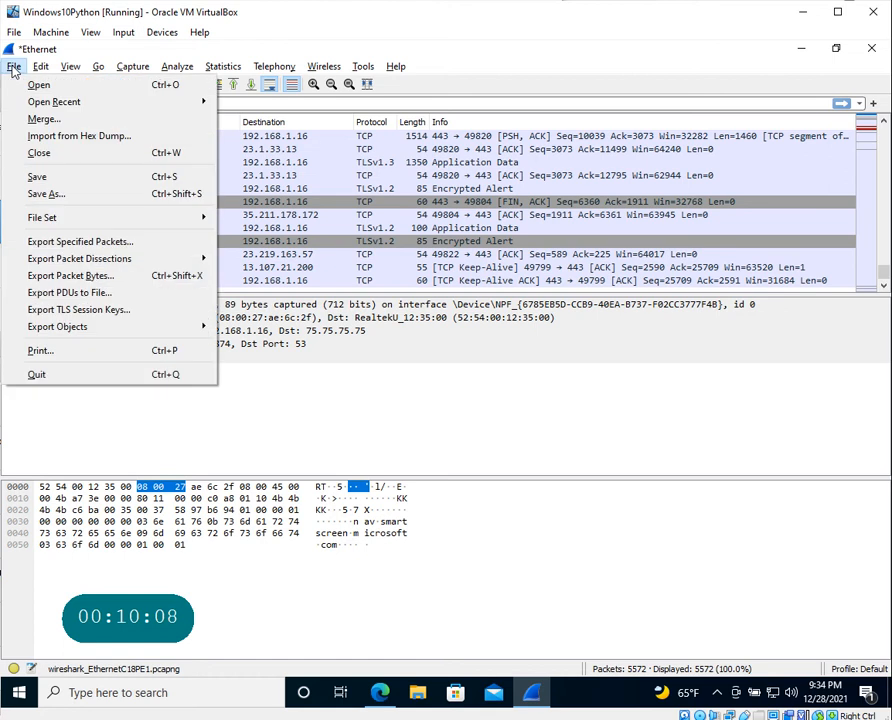
{"action": "left_click", "coordinate": [60, 194]}
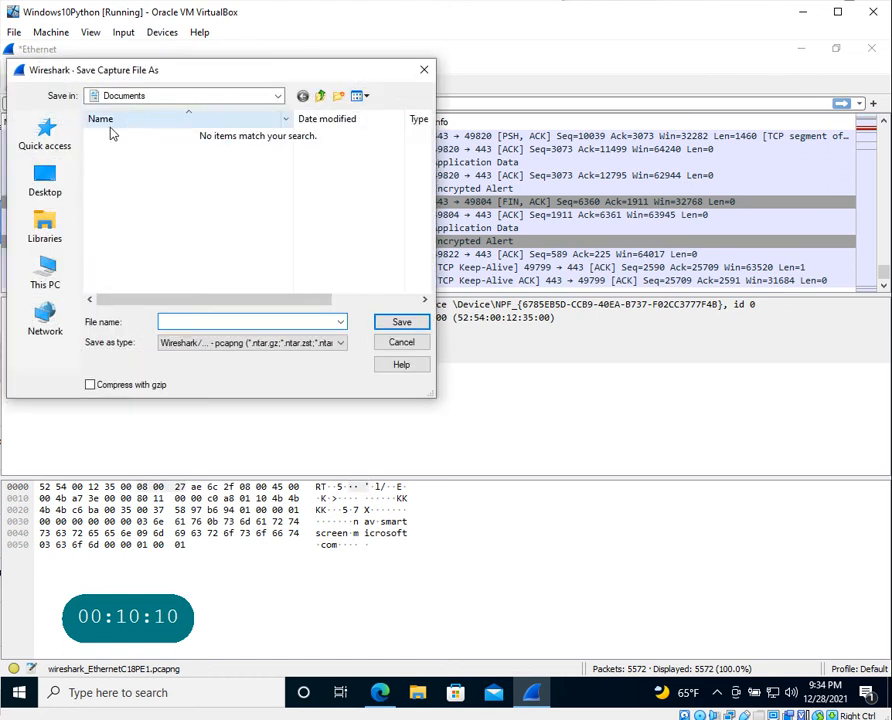
{"action": "left_click", "coordinate": [45, 188]}
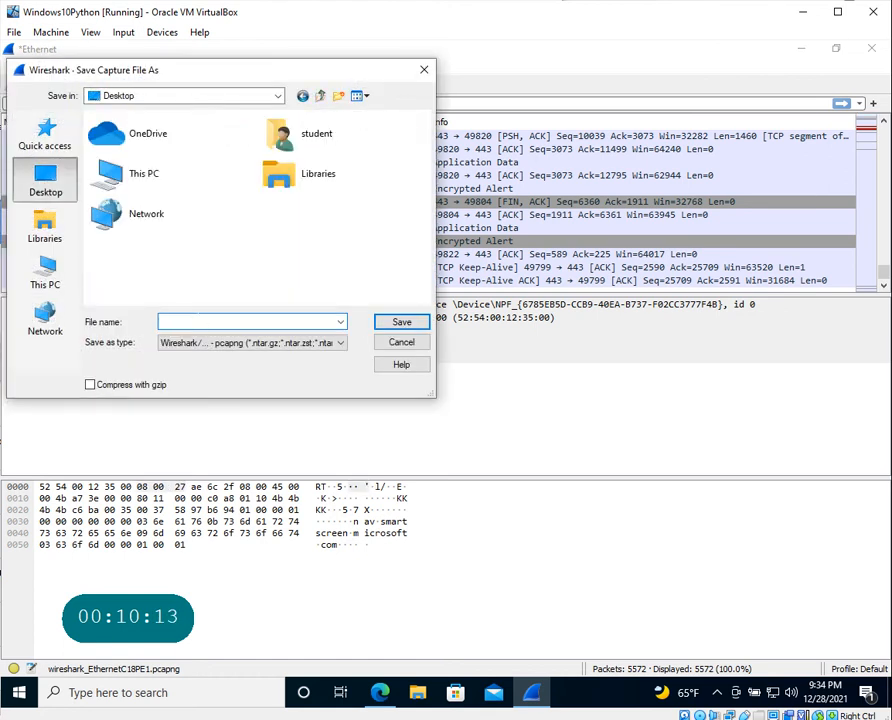
{"action": "type", "text": "Sampe"}
{"action": "key", "text": "BackSpace"}
{"action": "type", "text": "leCapture1"}
{"action": "key", "text": "Return"}
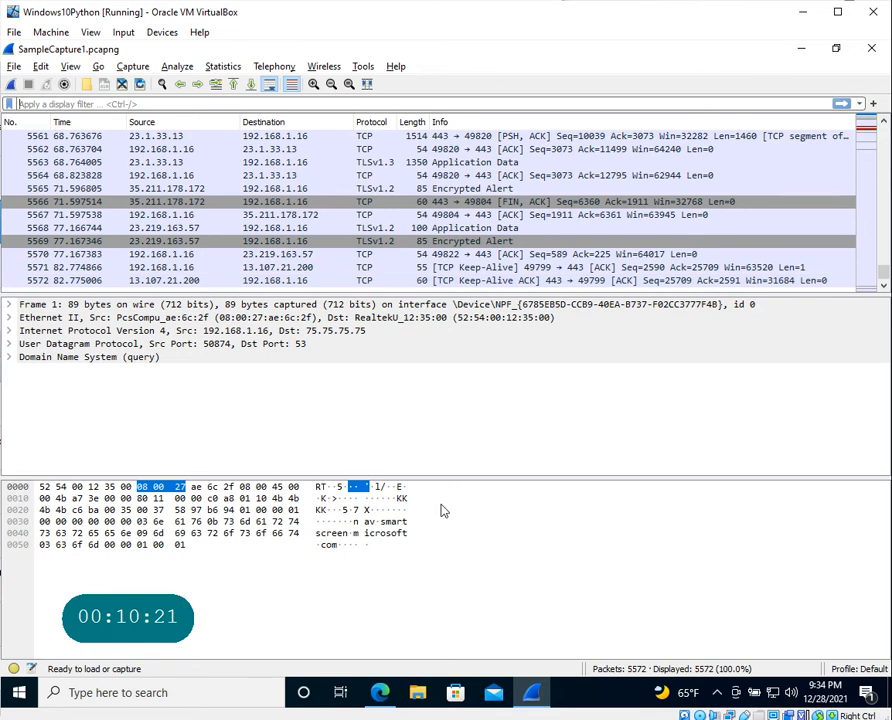
- Go back to the start of the capture and select packet 1, the DNS query, to view its details
{"action": "left_click", "coordinate": [201, 177]}
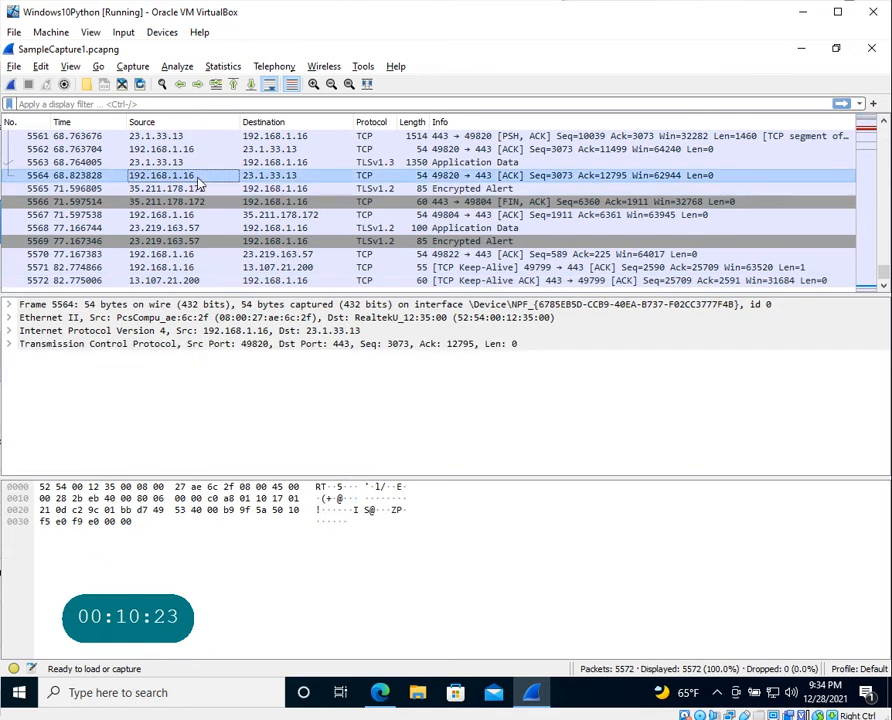
{"action": "scroll", "coordinate": [79, 143], "scroll_direction": "up", "scroll_amount": 11}
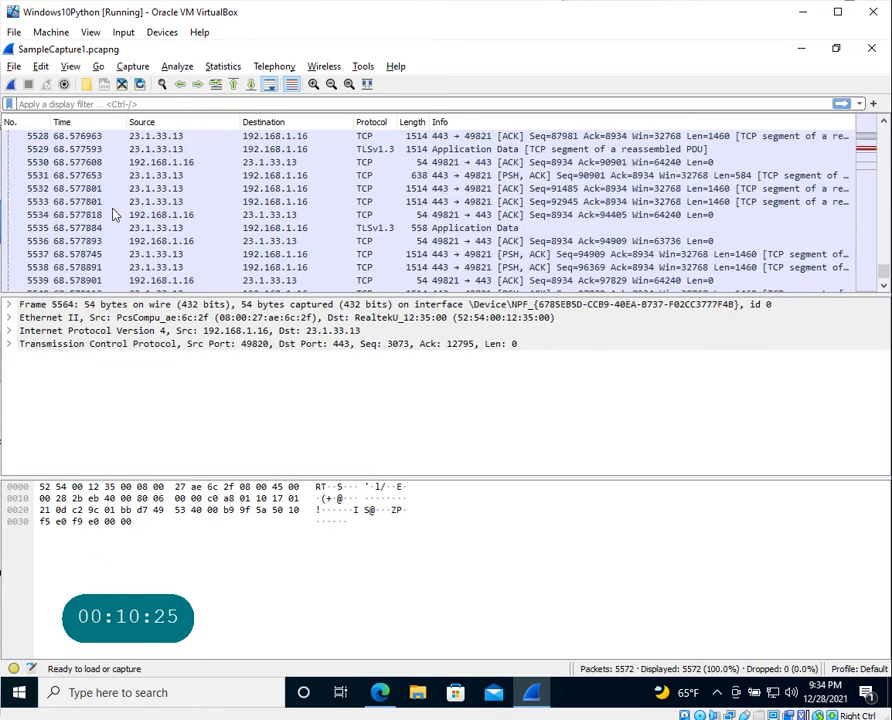
{"action": "scroll", "coordinate": [113, 215], "scroll_direction": "up", "scroll_amount": 8}
{"action": "left_click_drag", "start_coordinate": [884, 272], "coordinate": [884, 132]}
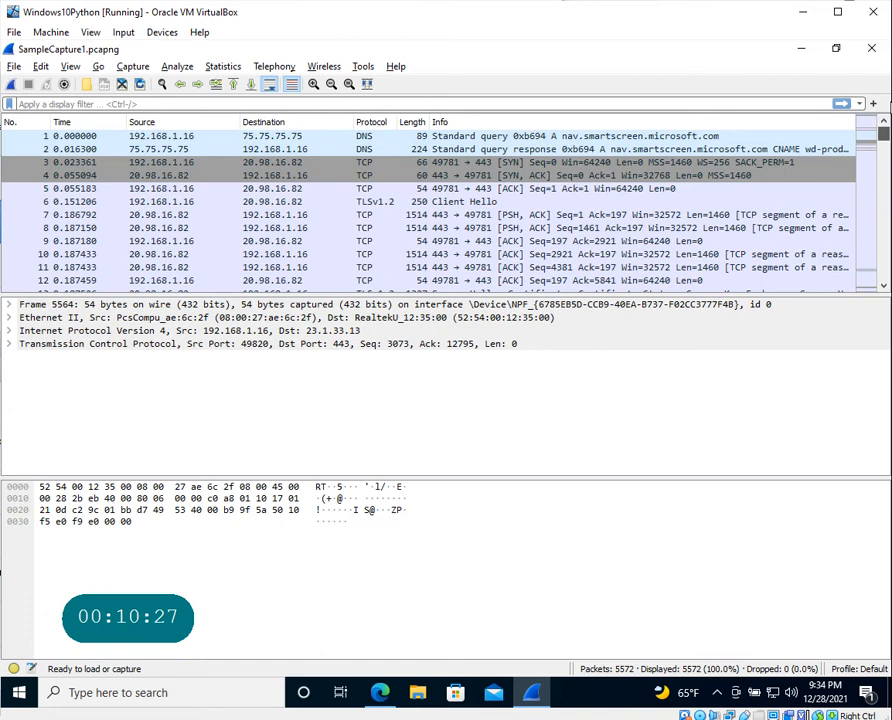
{"action": "left_click", "coordinate": [119, 140]}
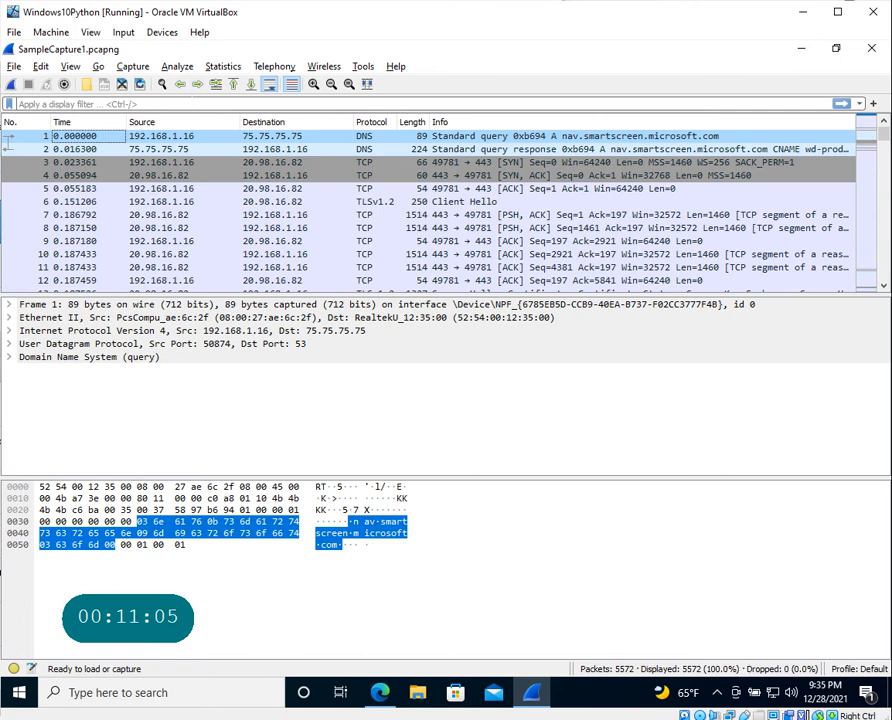
{"action": "left_click", "coordinate": [10, 38]}
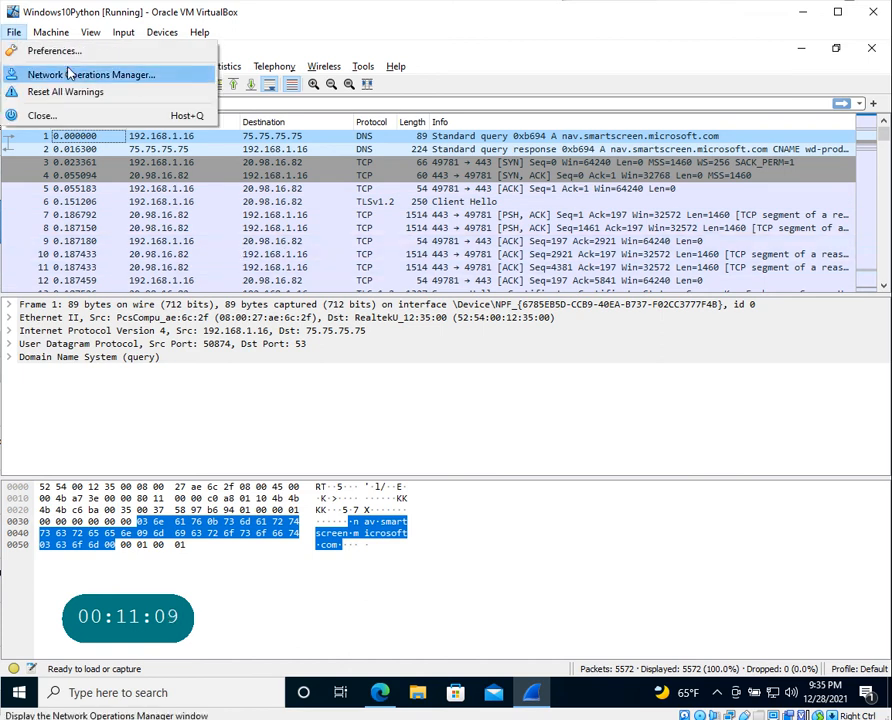
{"action": "key", "text": "Escape"}
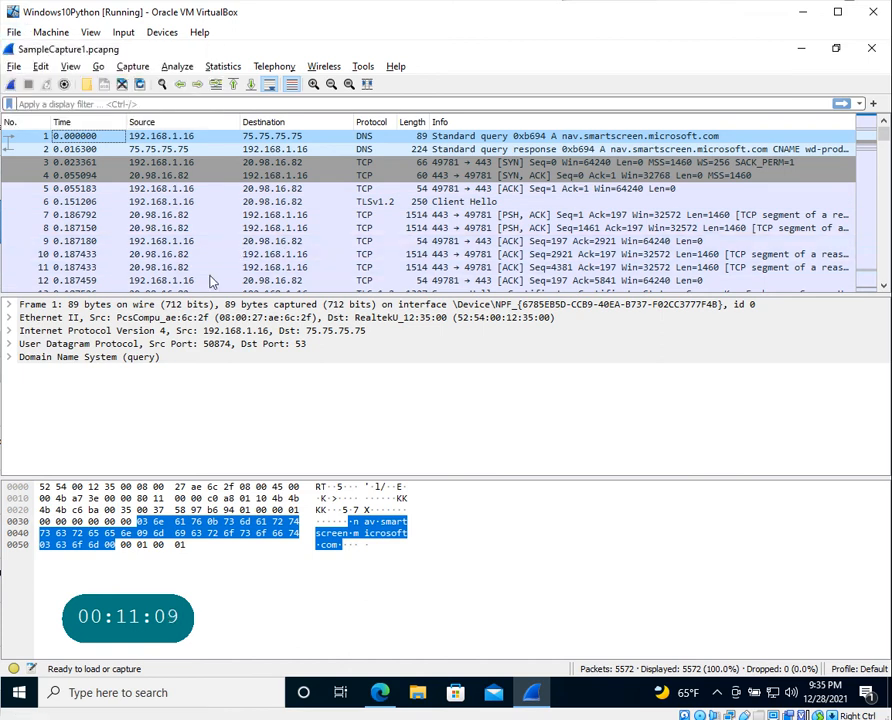
{"action": "left_click", "coordinate": [13, 67]}
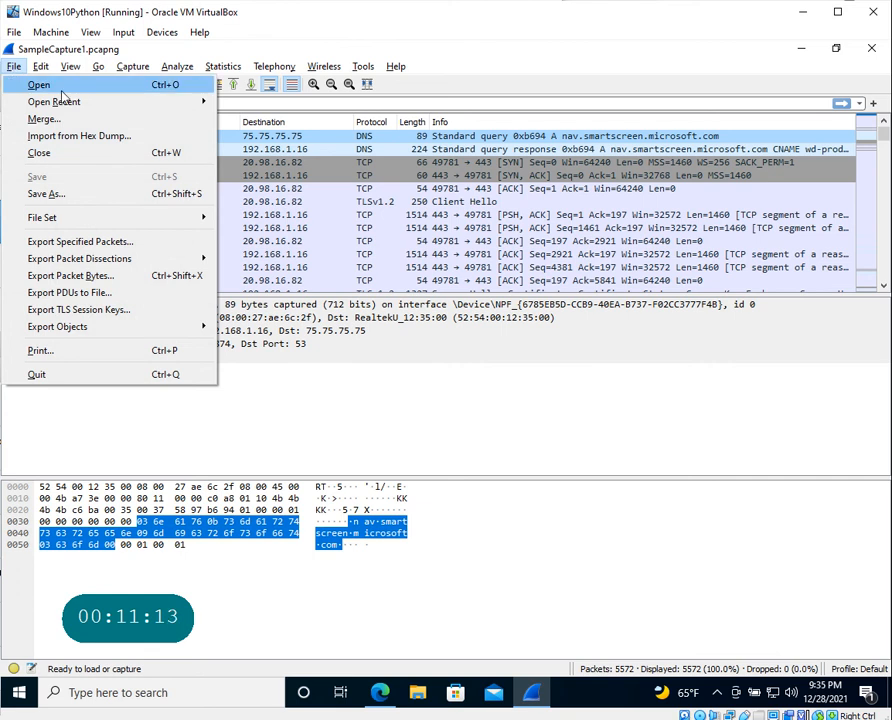
{"action": "mouse_move", "coordinate": [66, 105]}
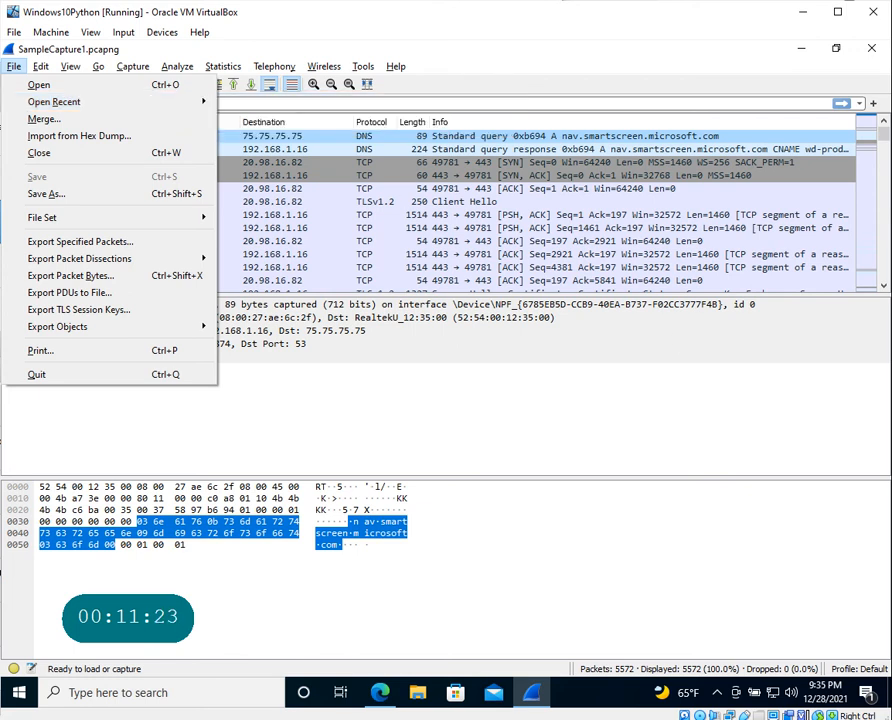
- Close Wireshark and dismiss the Restore pages prompt in Microsoft Edge
{"action": "left_click", "coordinate": [870, 55]}
{"action": "left_click", "coordinate": [871, 52]}
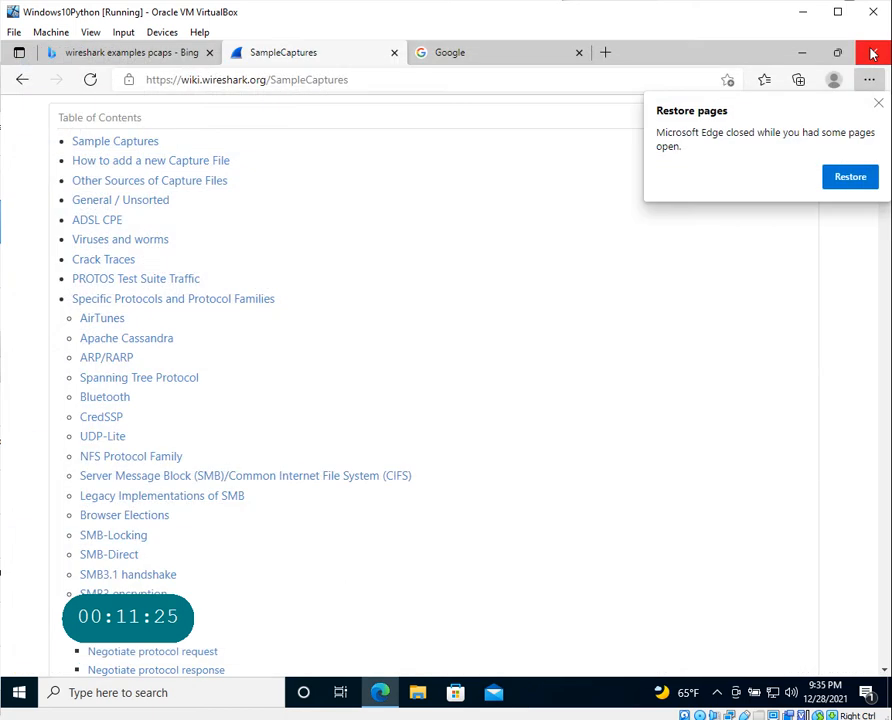
{"action": "left_click", "coordinate": [879, 104]}
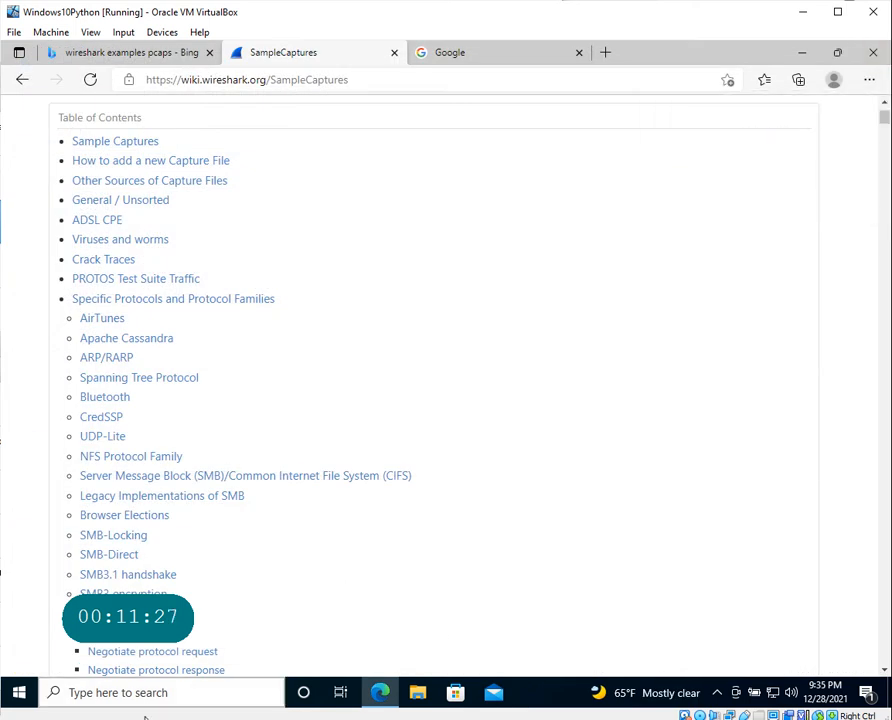
- Search Windows for wire and launch the Wireshark app from the results
{"action": "left_click", "coordinate": [165, 692]}
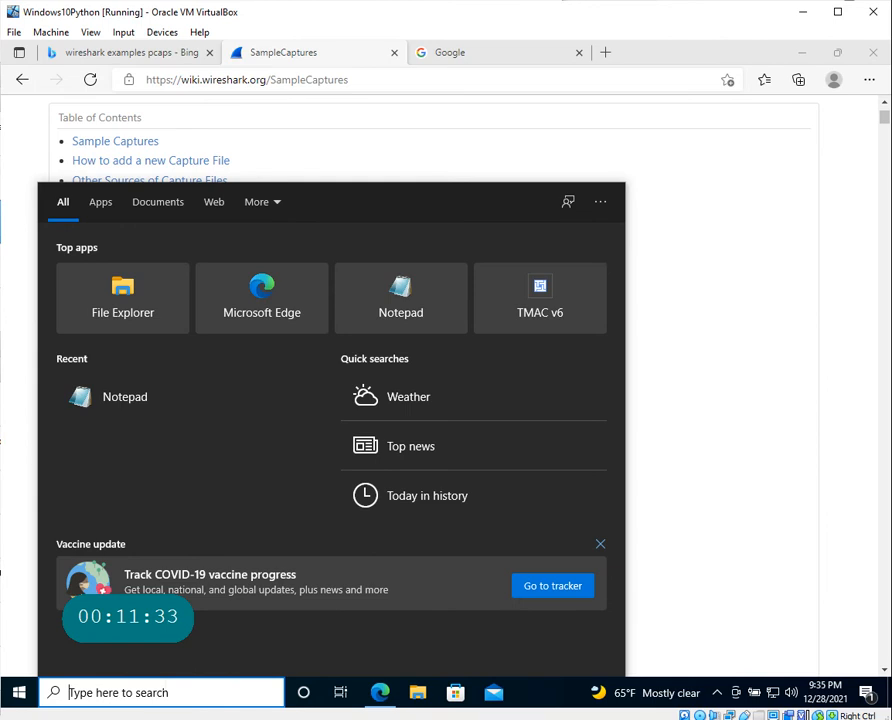
{"action": "type", "text": "wo"}
{"action": "key", "text": "BackSpace"}
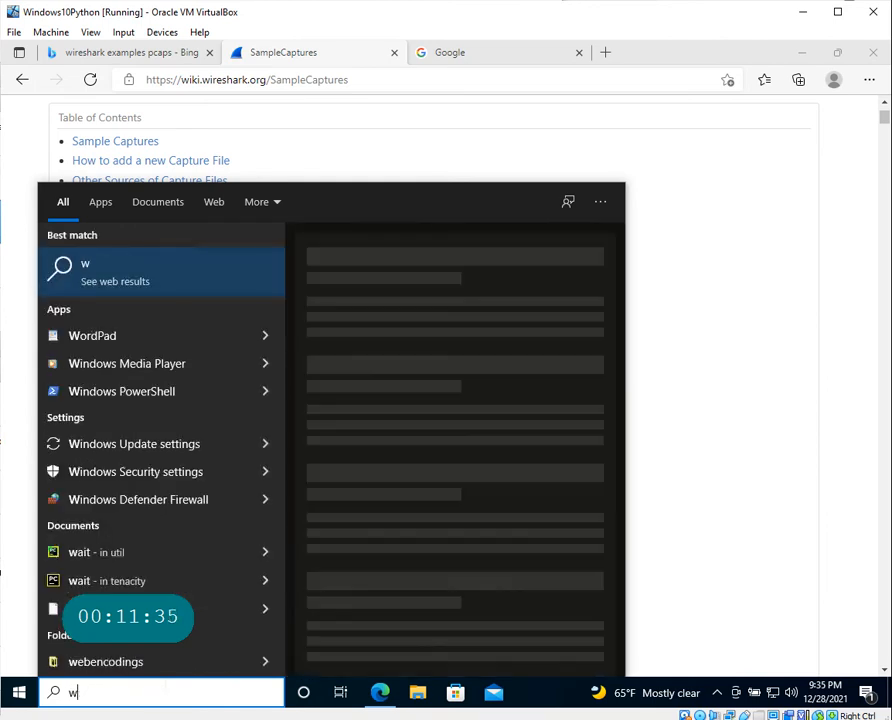
{"action": "type", "text": "ire"}
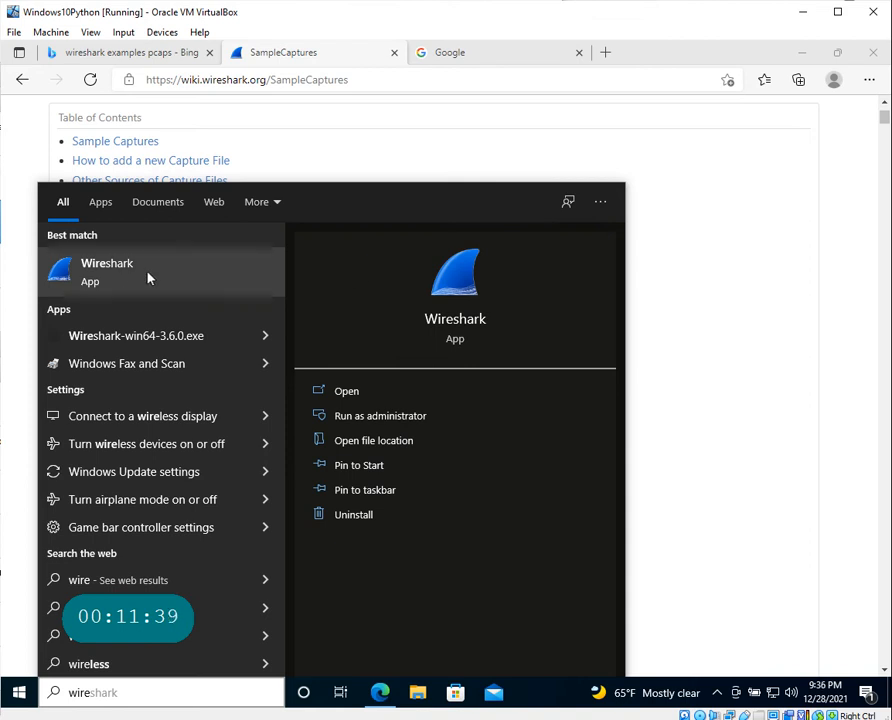
{"action": "left_click", "coordinate": [148, 279]}
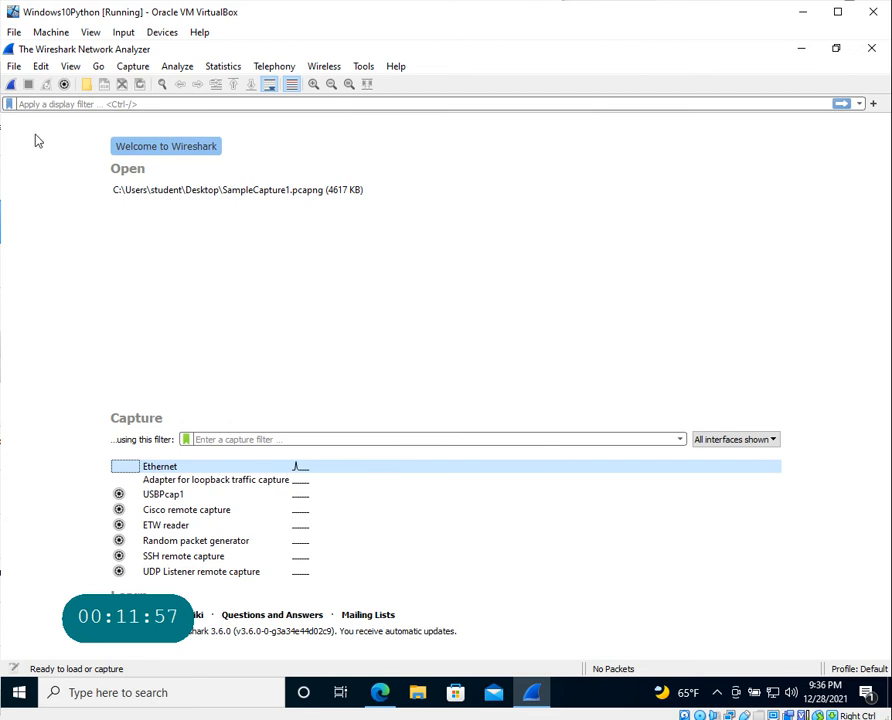
- Clear Wireshark's list of recently opened capture files
{"action": "left_click", "coordinate": [15, 68]}
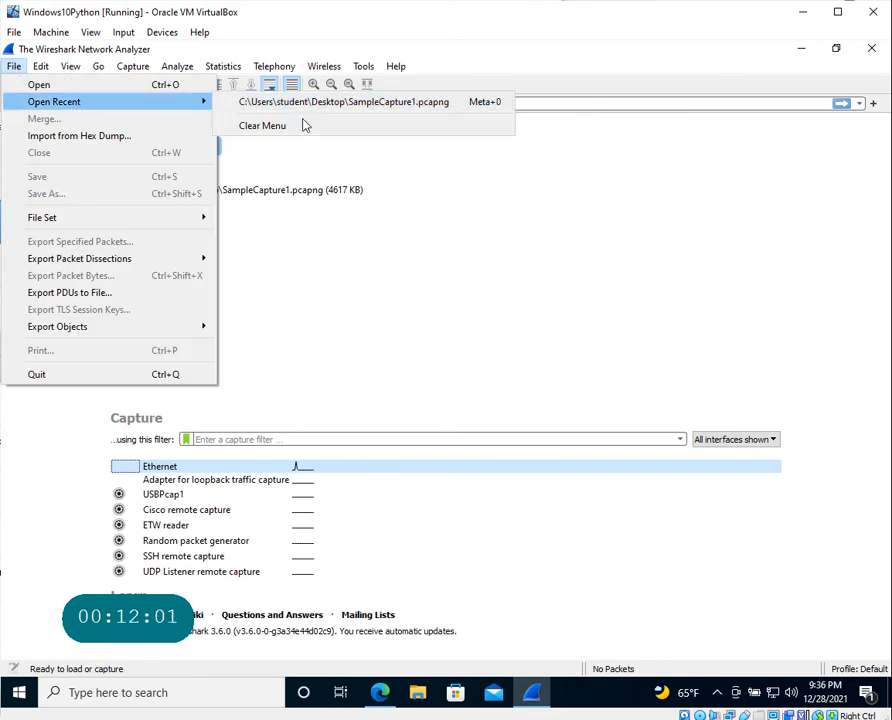
{"action": "left_click", "coordinate": [304, 127]}
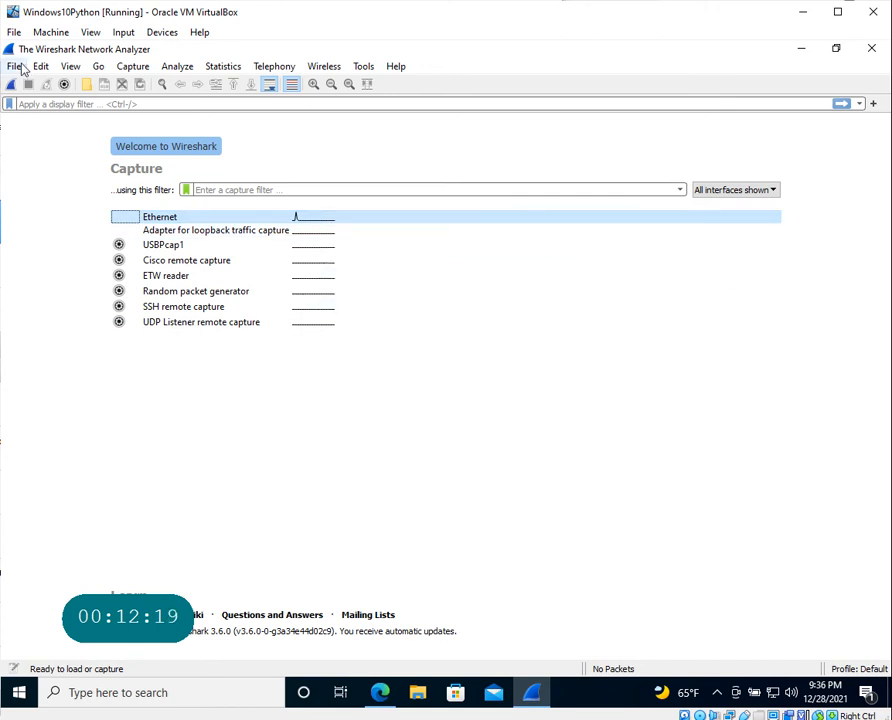
- Check the recently opened files list, and open SampleCapture1 from the Desktop
{"action": "left_click", "coordinate": [14, 33]}
{"action": "left_click", "coordinate": [98, 322]}
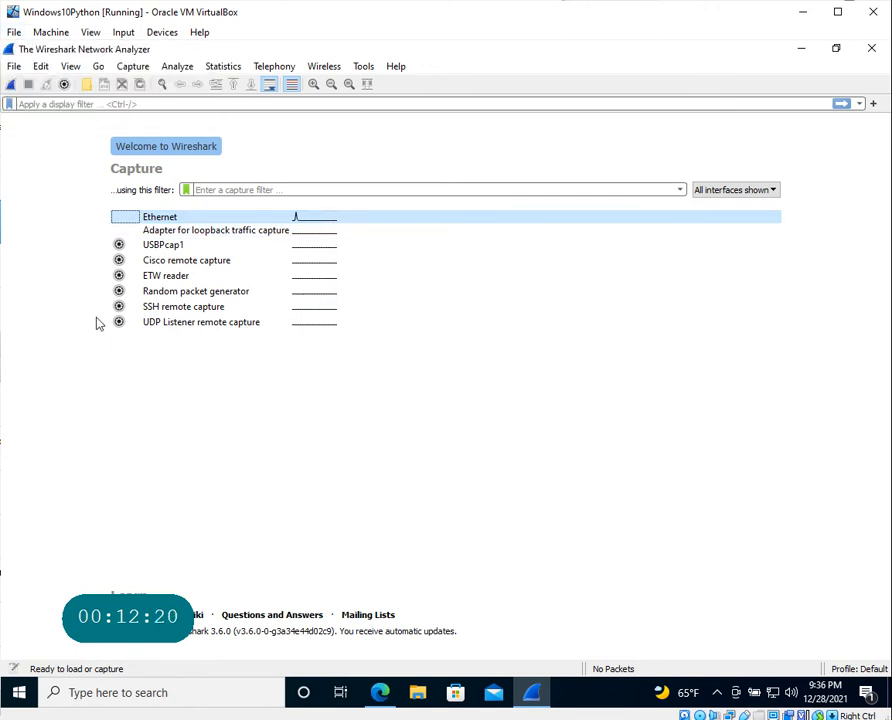
{"action": "left_click", "coordinate": [15, 67]}
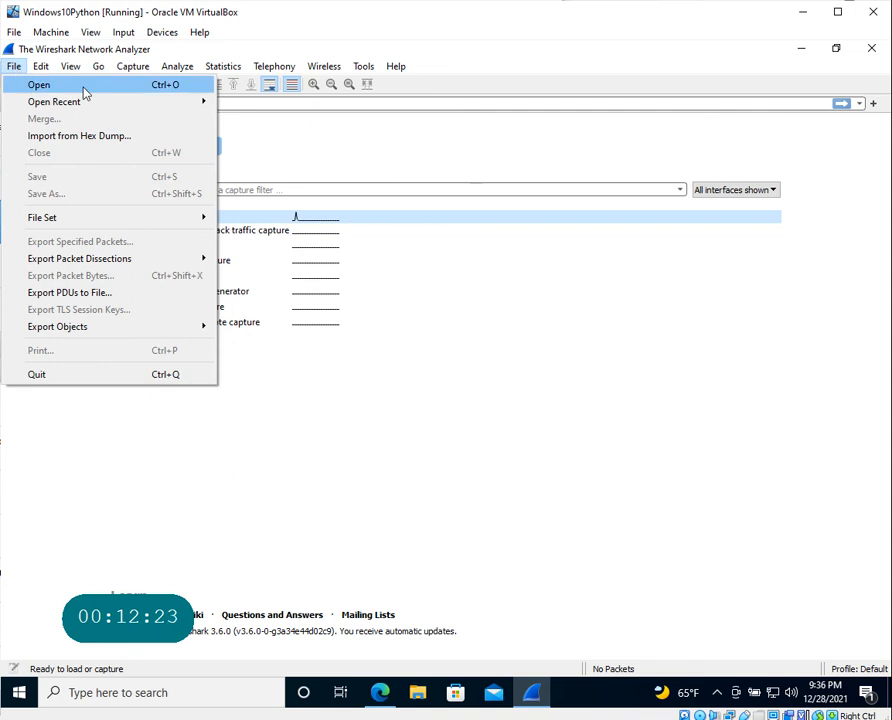
{"action": "mouse_move", "coordinate": [86, 103]}
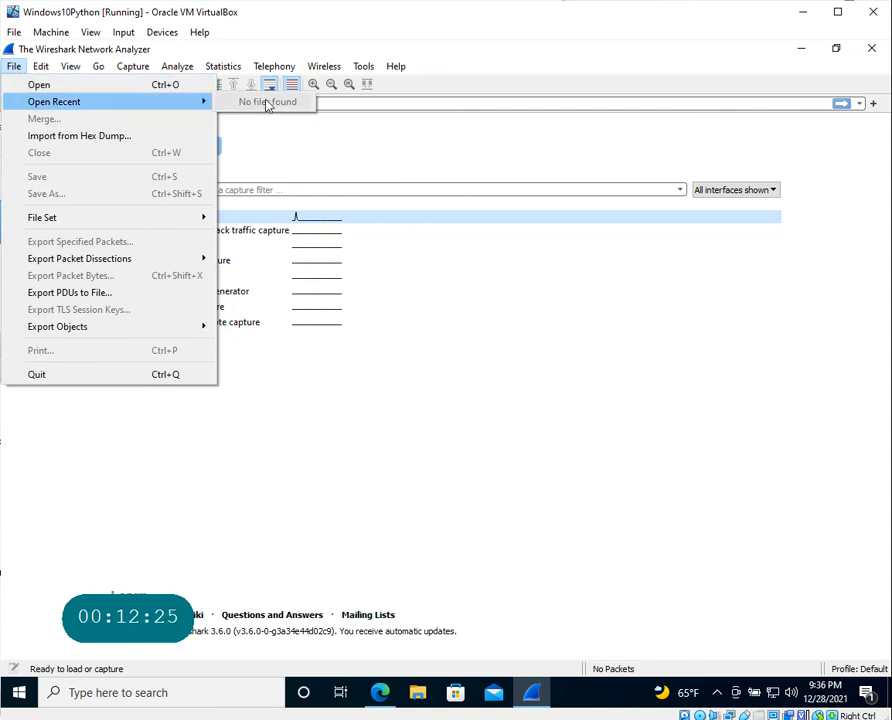
{"action": "left_click", "coordinate": [82, 87]}
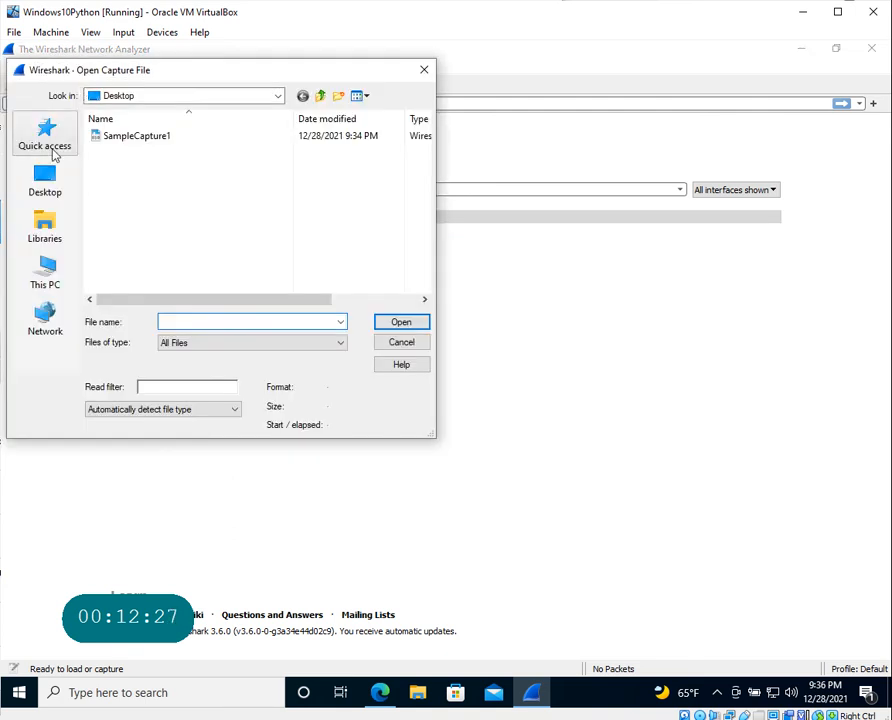
{"action": "left_click", "coordinate": [150, 140]}
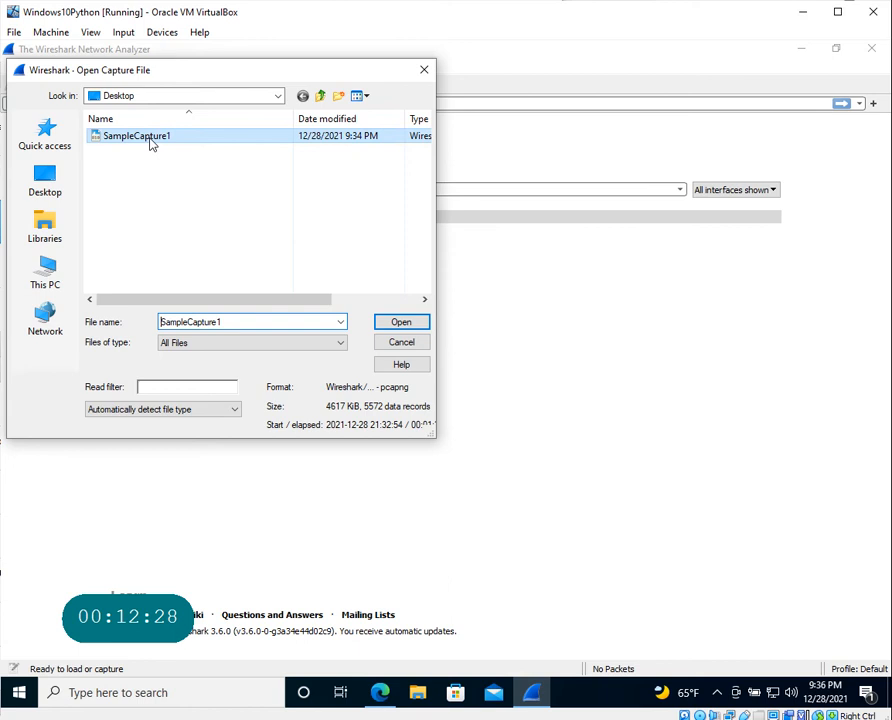
{"action": "left_click", "coordinate": [399, 325]}
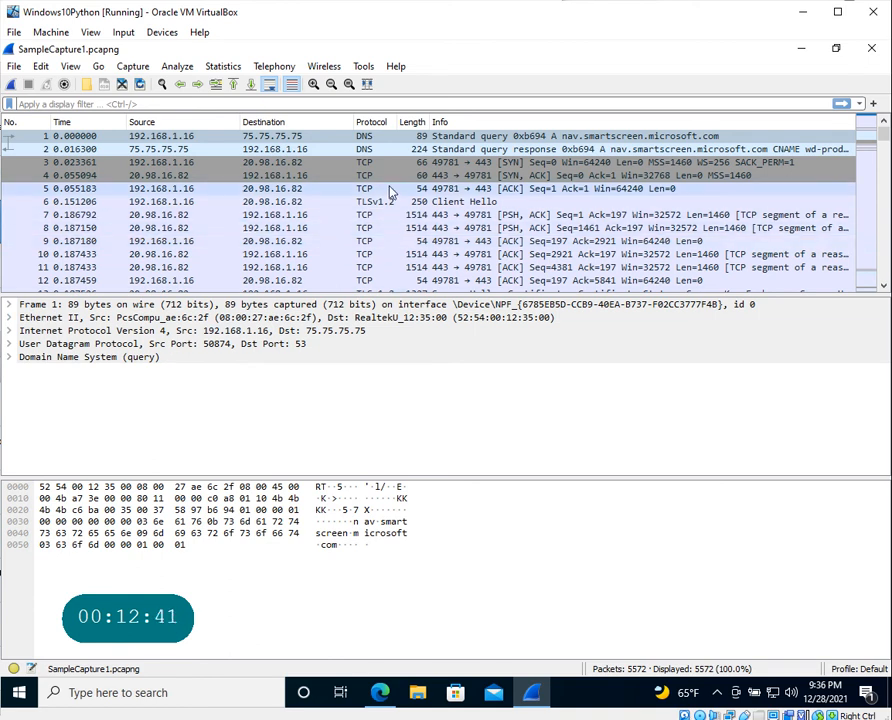
- Close Wireshark and relaunch it through a Windows search for wire
{"action": "left_click", "coordinate": [871, 54]}
{"action": "key", "text": "alt+Tab"}
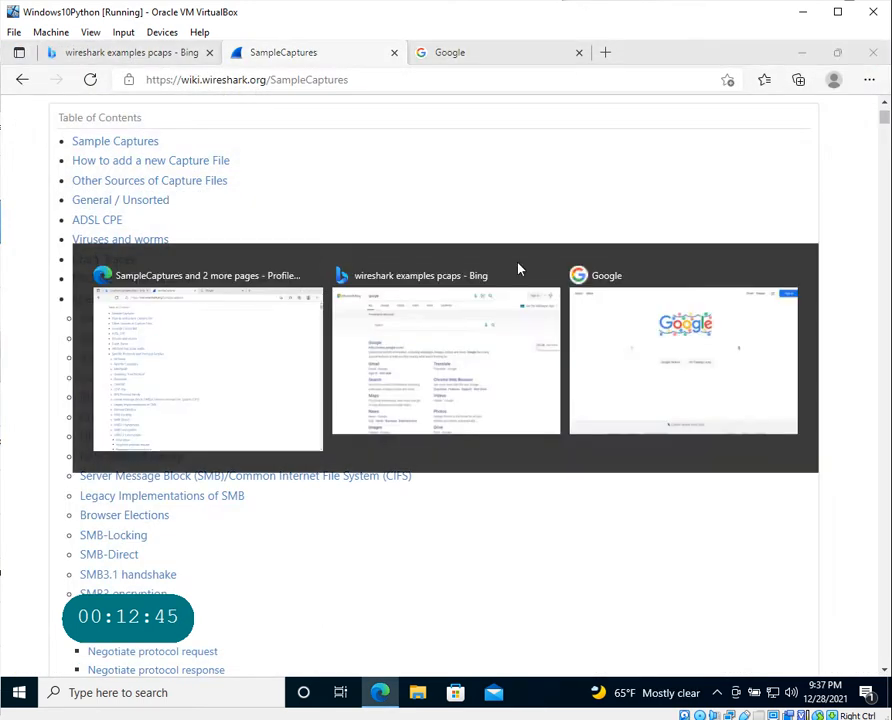
{"action": "left_click", "coordinate": [518, 268]}
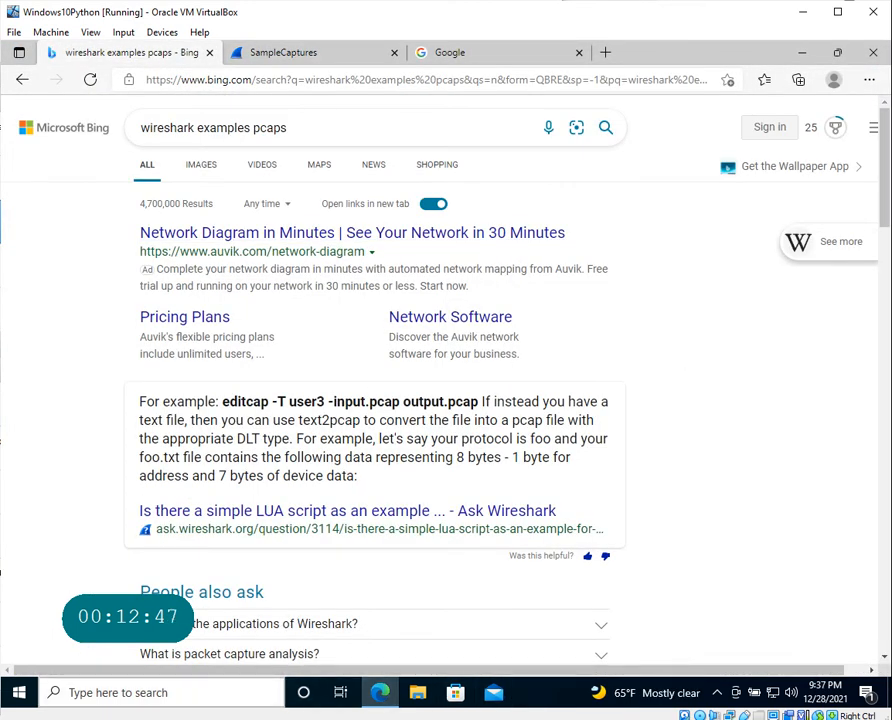
{"action": "left_click", "coordinate": [174, 696]}
{"action": "type", "text": "wire"}
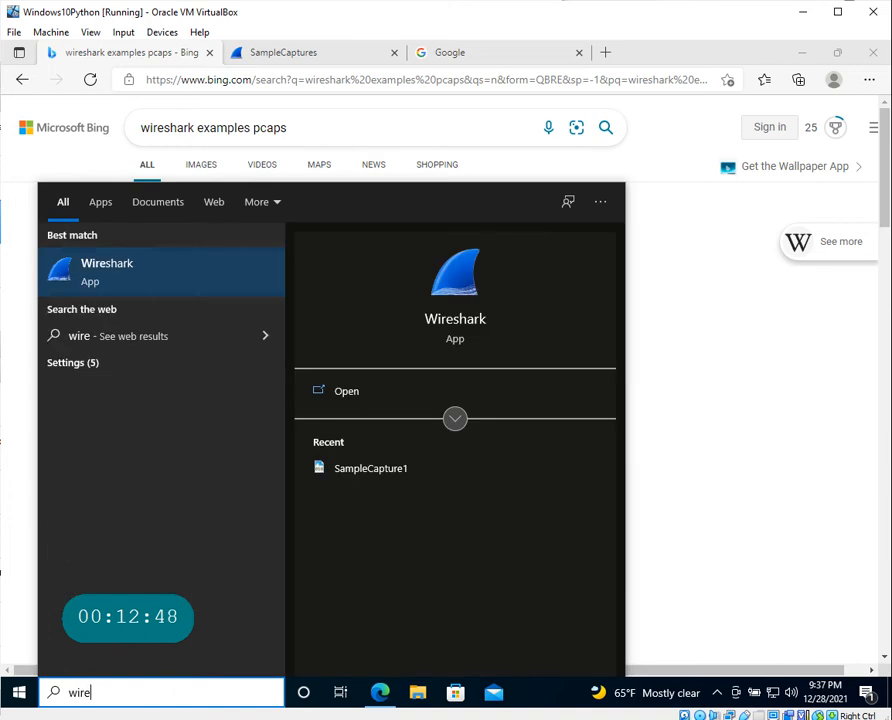
{"action": "key", "text": "Return"}
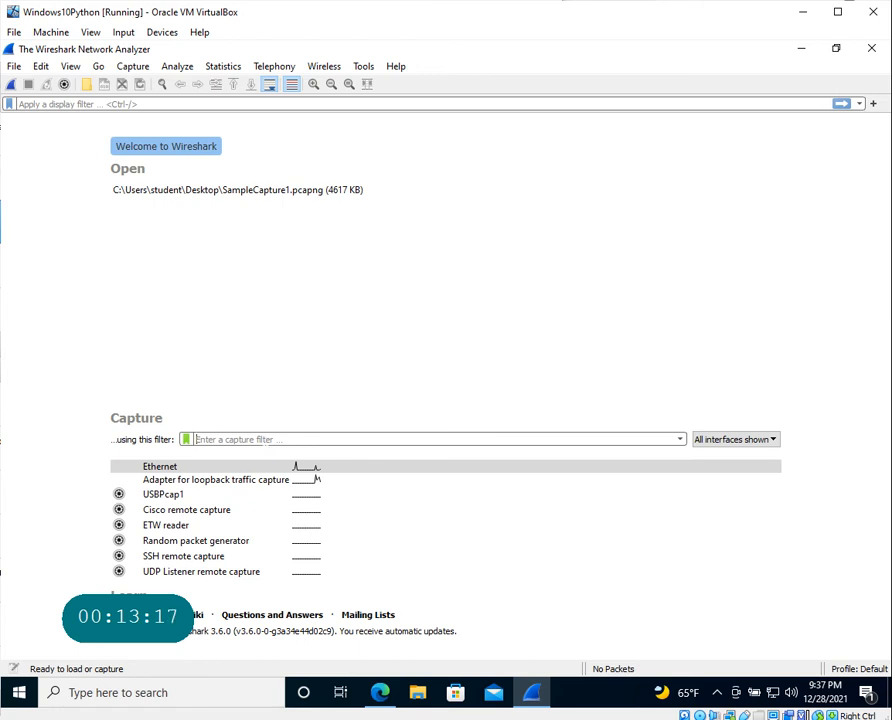
- Set the capture filter to tcp port http and start capturing on the Ethernet interface
{"action": "type", "text": "tc"}
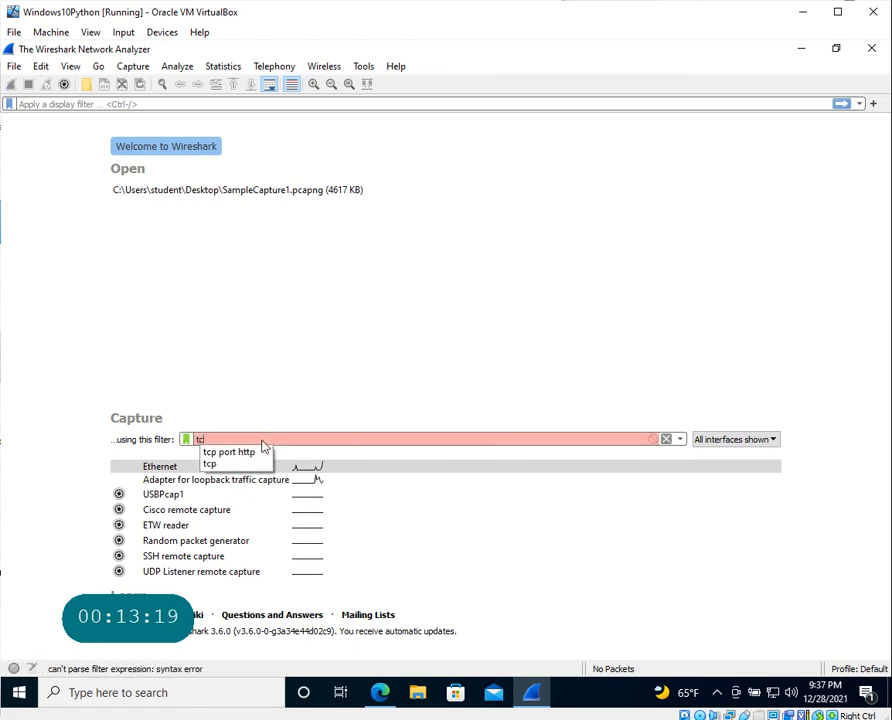
{"action": "left_click", "coordinate": [230, 453]}
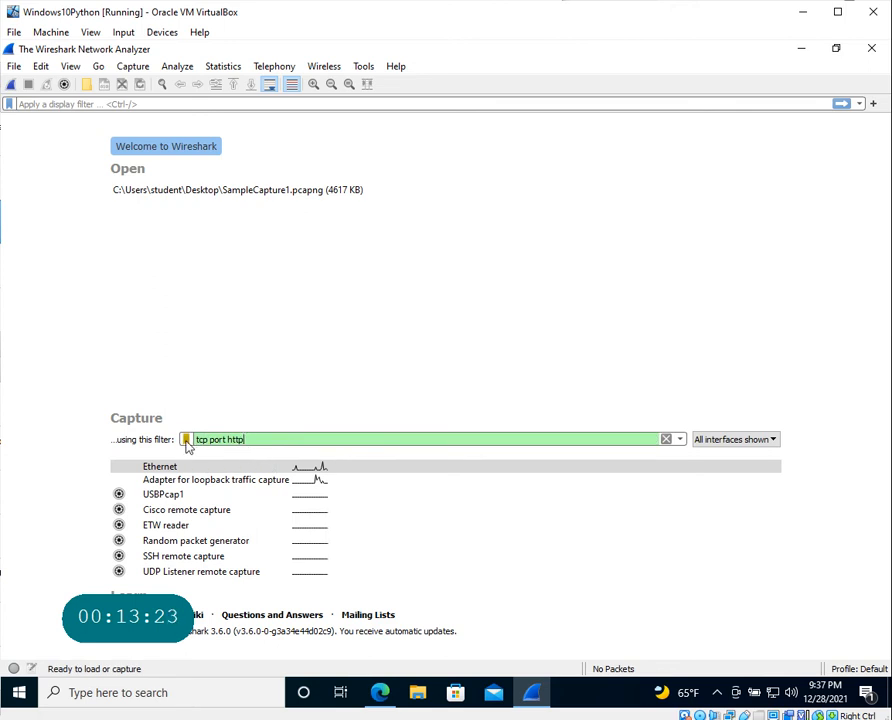
{"action": "key", "text": "ctrl+a"}
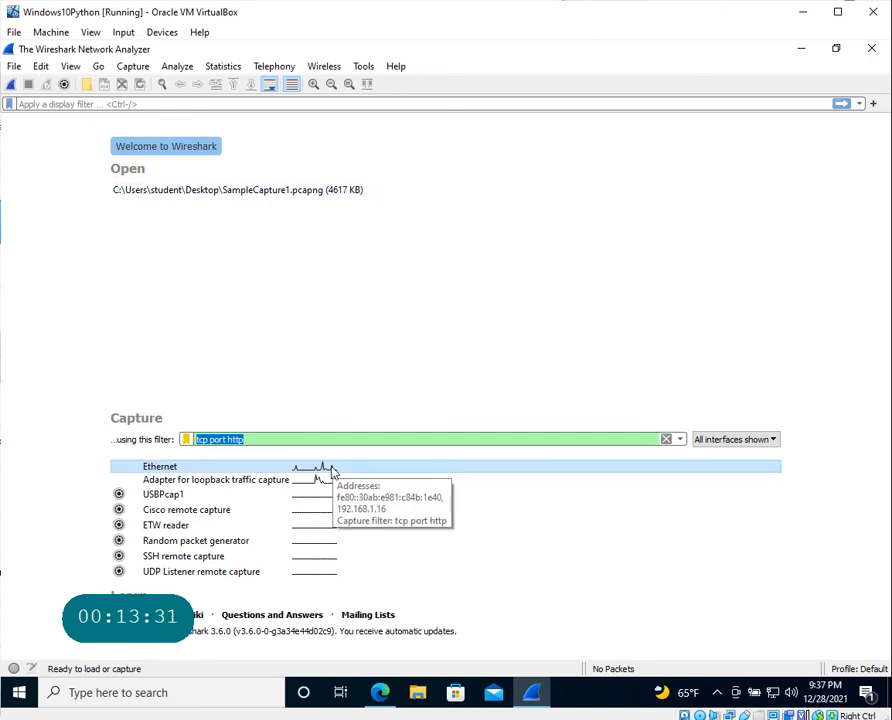
{"action": "left_click", "coordinate": [333, 472]}
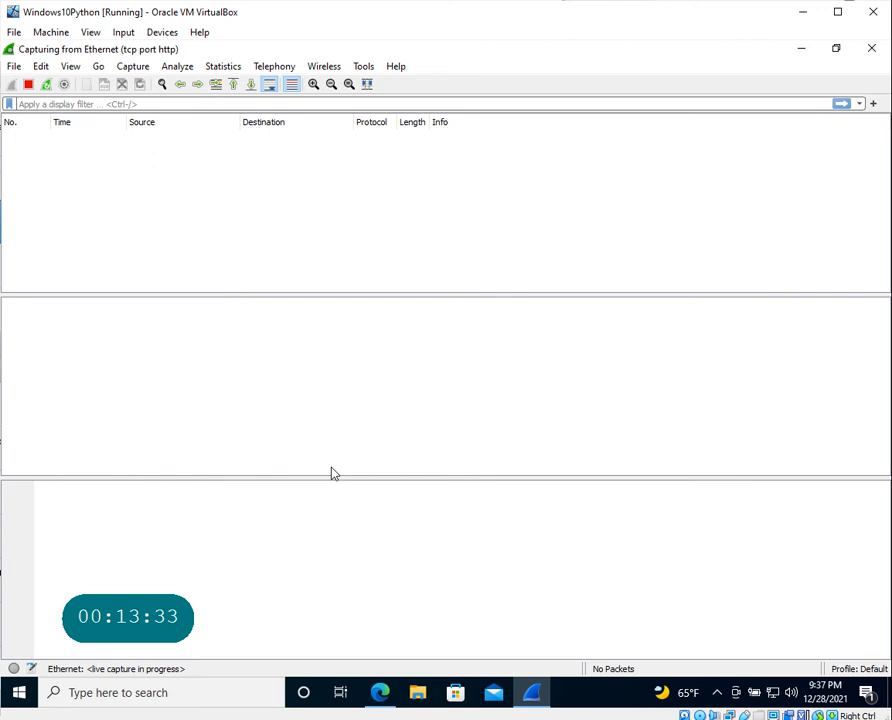
- Switch to Microsoft Edge and generate traffic by visiting the Ask Wireshark LUA script and Auvik Pricing Plans results, returning to the Bing results
{"action": "key", "text": "alt+Tab"}
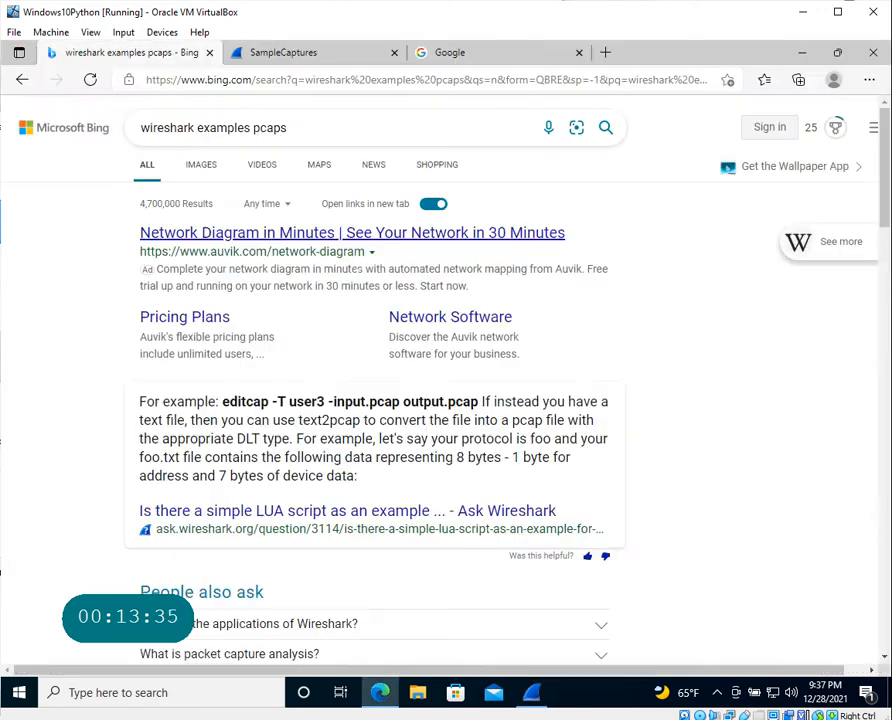
{"action": "left_click", "coordinate": [284, 514]}
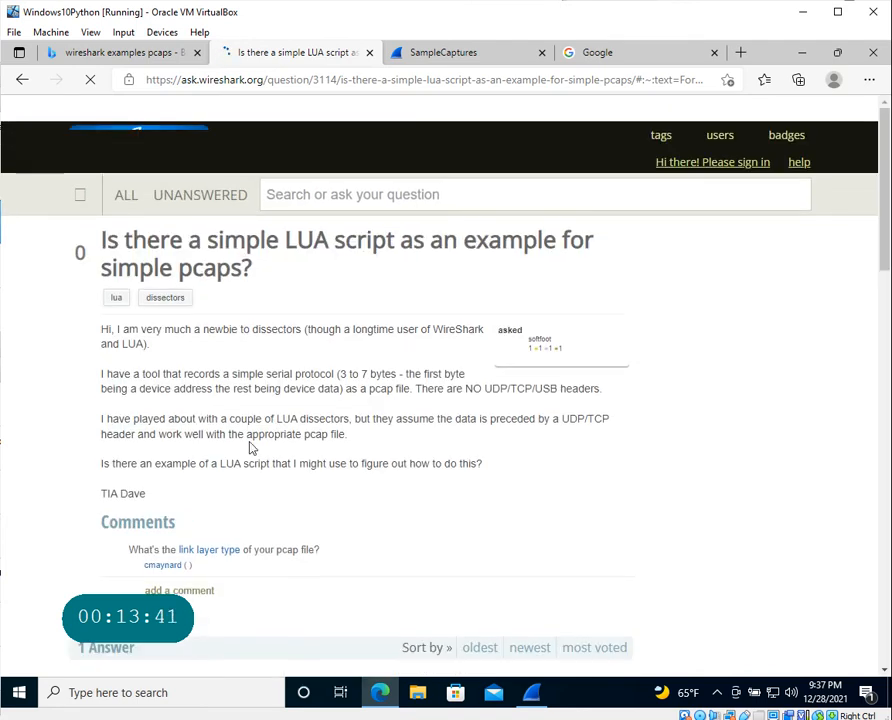
{"action": "left_click", "coordinate": [22, 79]}
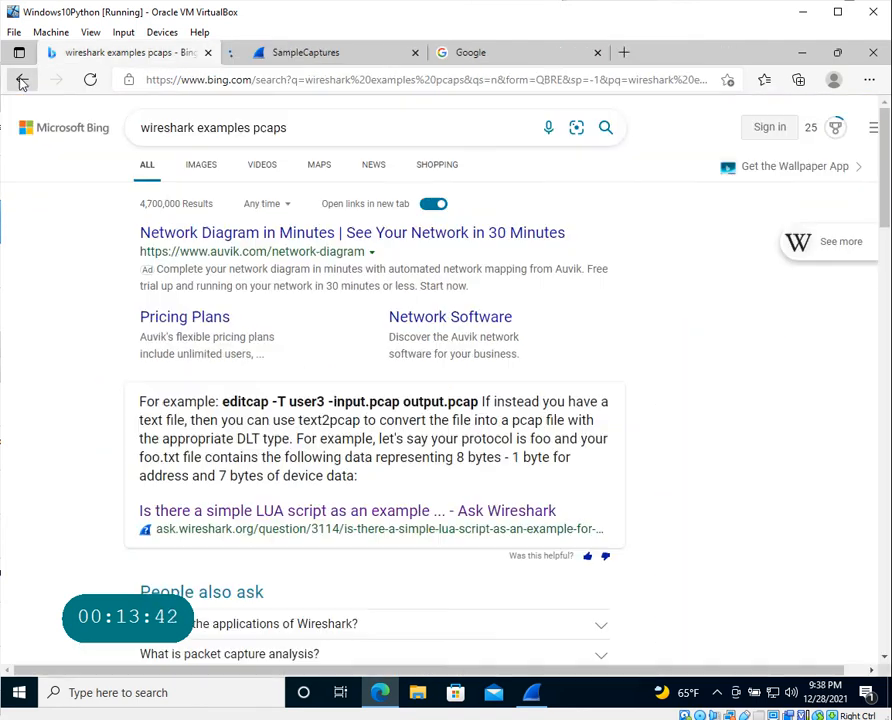
{"action": "left_click", "coordinate": [217, 320]}
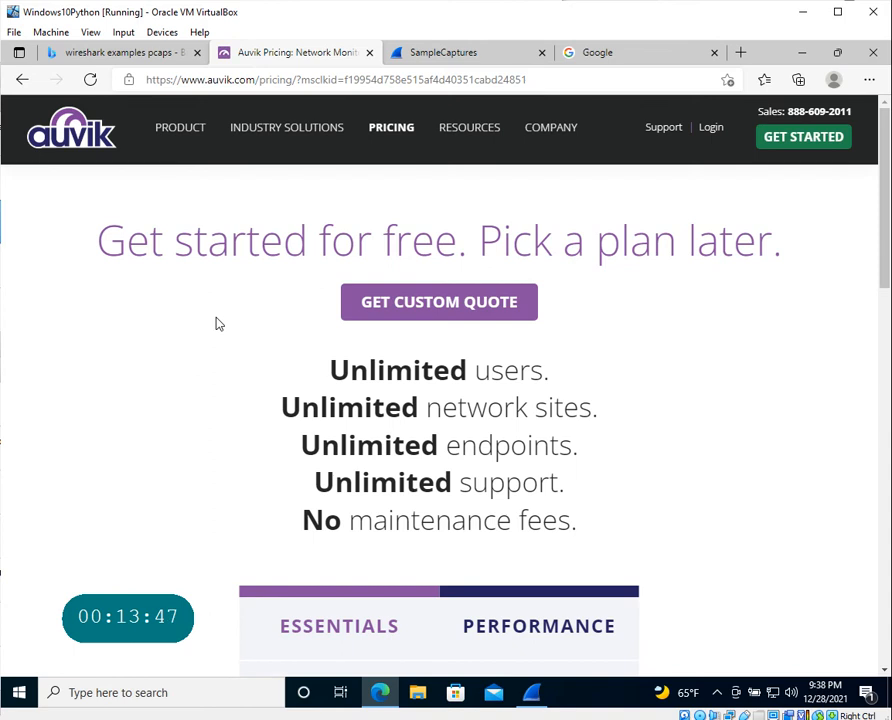
{"action": "left_click", "coordinate": [122, 54]}
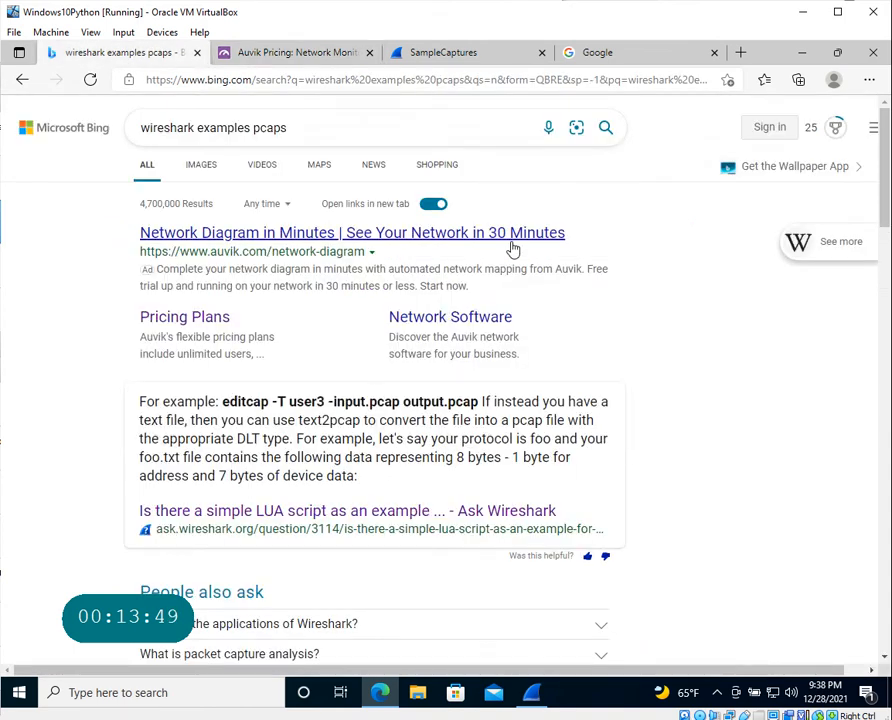
- Switch back to Wireshark and check the live capture for packets
{"action": "key", "text": "ctrl+Tab"}
{"action": "key", "text": "alt+Tab"}
{"action": "key", "text": "Tab"}
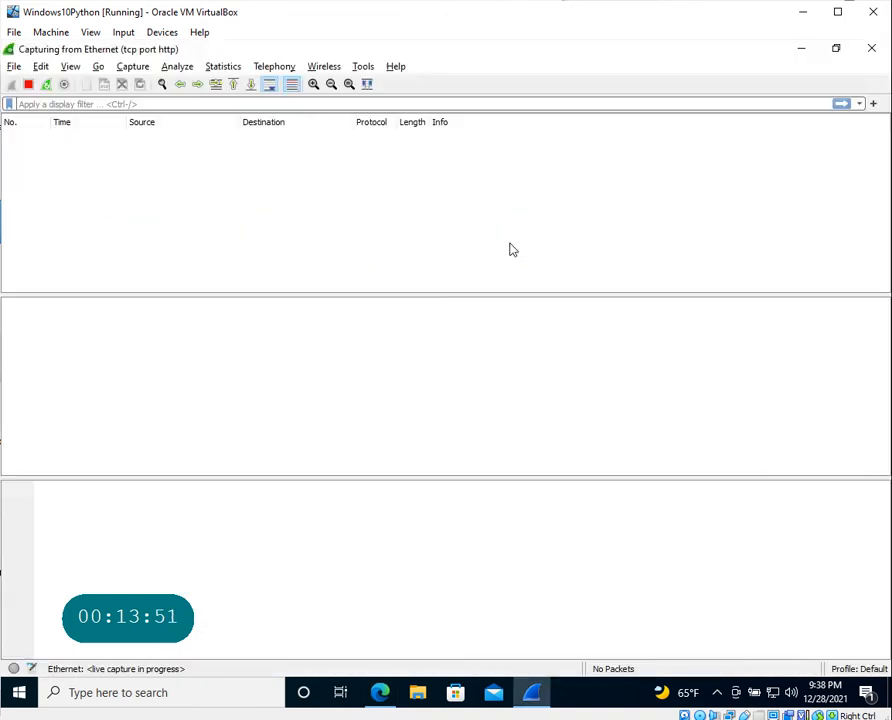
- Return to Microsoft Edge, open the Network Diagram in Minutes result and dismiss the SEE AUVIK IN ACTION popup
{"action": "key", "text": "alt+Tab"}
{"action": "key", "text": "alt+Tab"}
{"action": "key", "text": "alt+Tab"}
{"action": "key", "text": "alt+Tab"}
{"action": "left_click", "coordinate": [393, 242]}
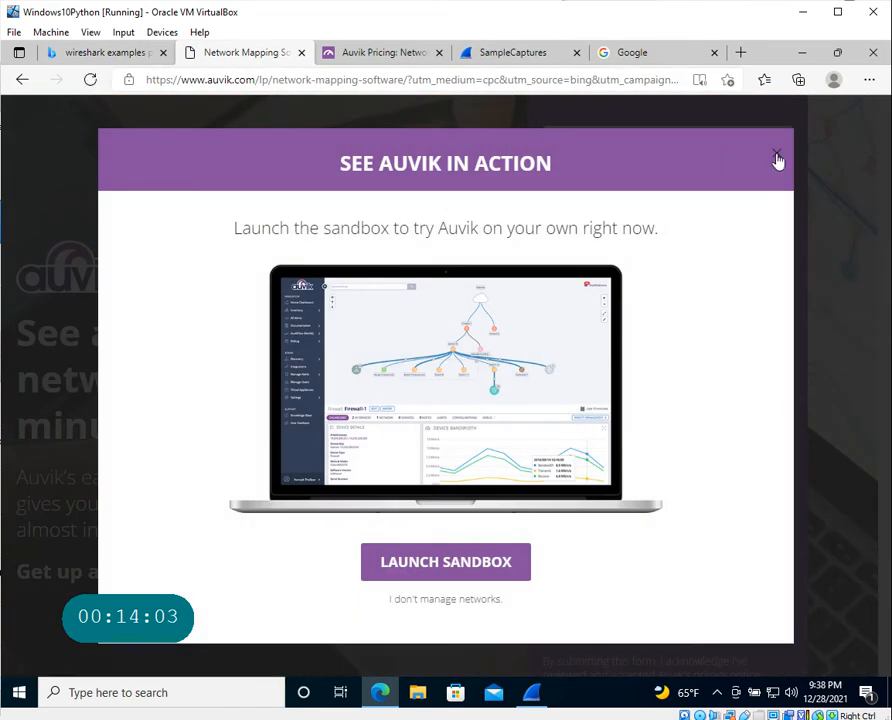
{"action": "left_click", "coordinate": [777, 160]}
- Fill in the first name and last name on the Auvik network mapping form
{"action": "left_click", "coordinate": [640, 145]}
{"action": "type", "text": "asdf"}
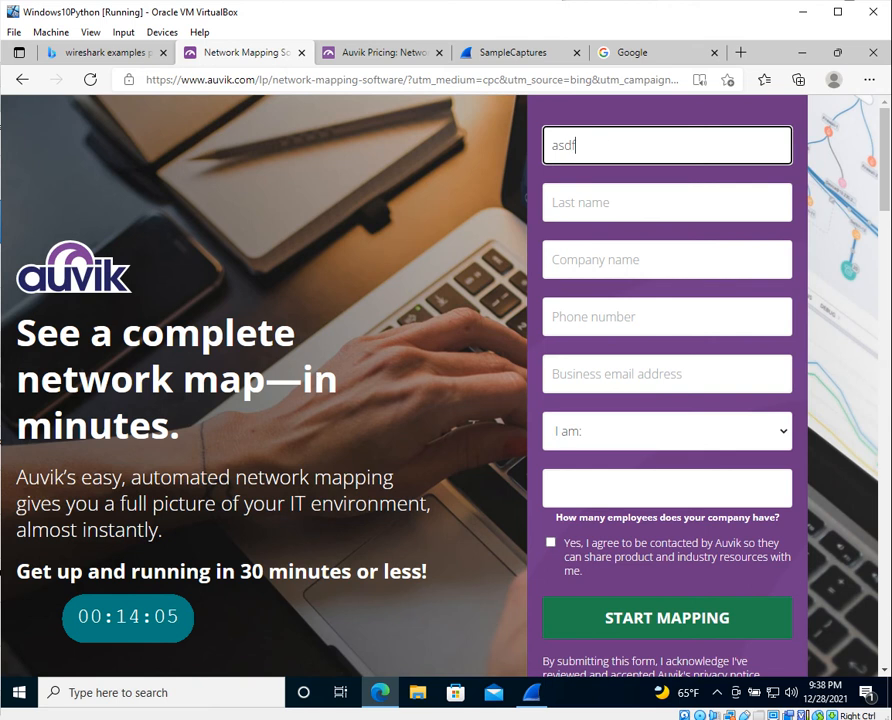
{"action": "type", "text": "sdfasdf"}
{"action": "left_click", "coordinate": [667, 202]}
{"action": "type", "text": "adasddsf"}
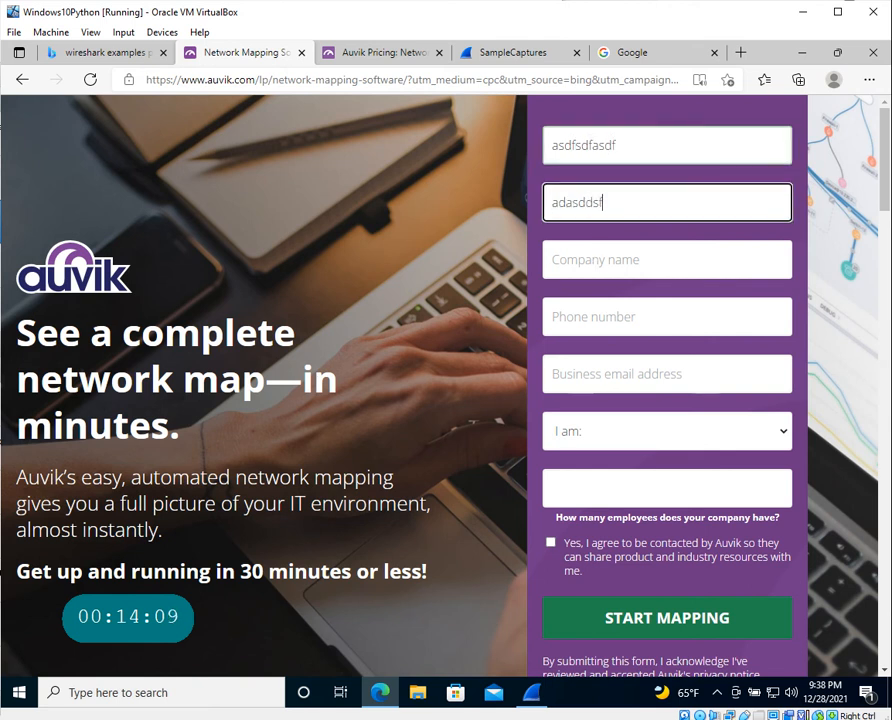
- Enter asdfsd as the company name, fill in the phone number, and try to submit the form
{"action": "left_click", "coordinate": [610, 262]}
{"action": "type", "text": "asdfsd"}
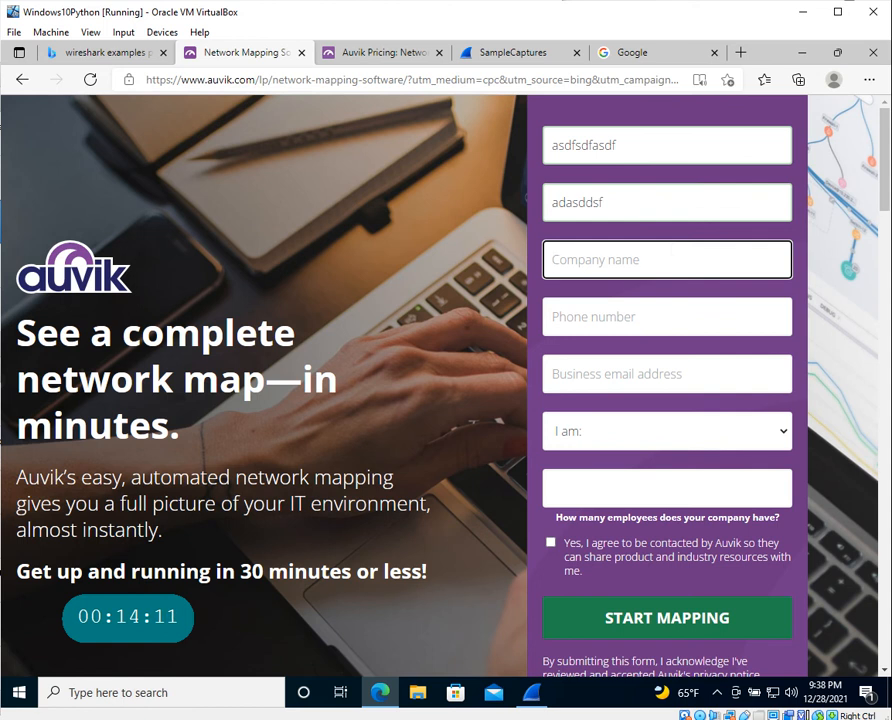
{"action": "key", "text": "Tab"}
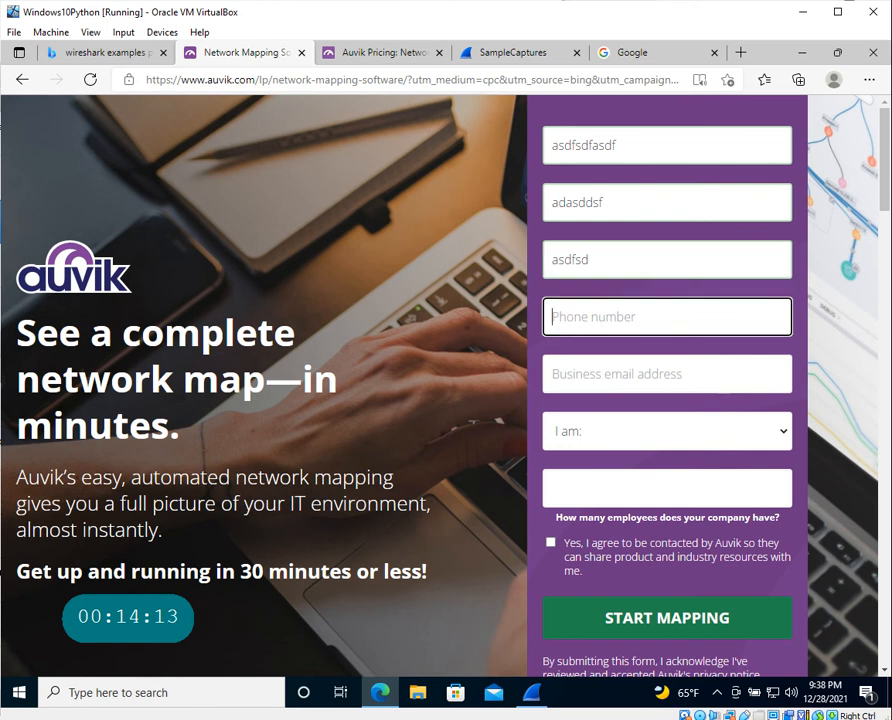
{"action": "type", "text": "44455"}
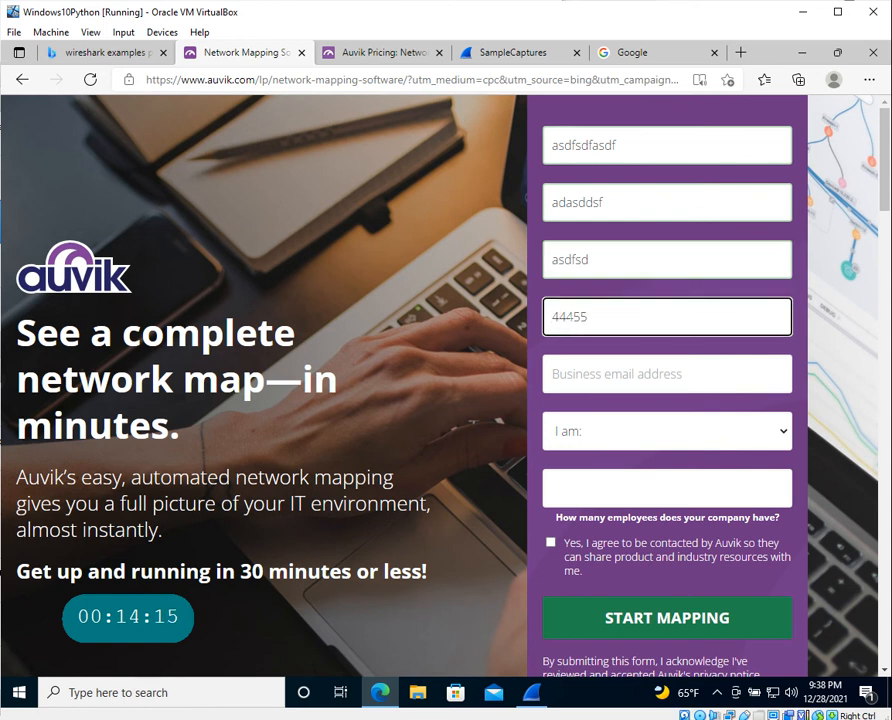
{"action": "type", "text": "56677"}
{"action": "key", "text": "Tab"}
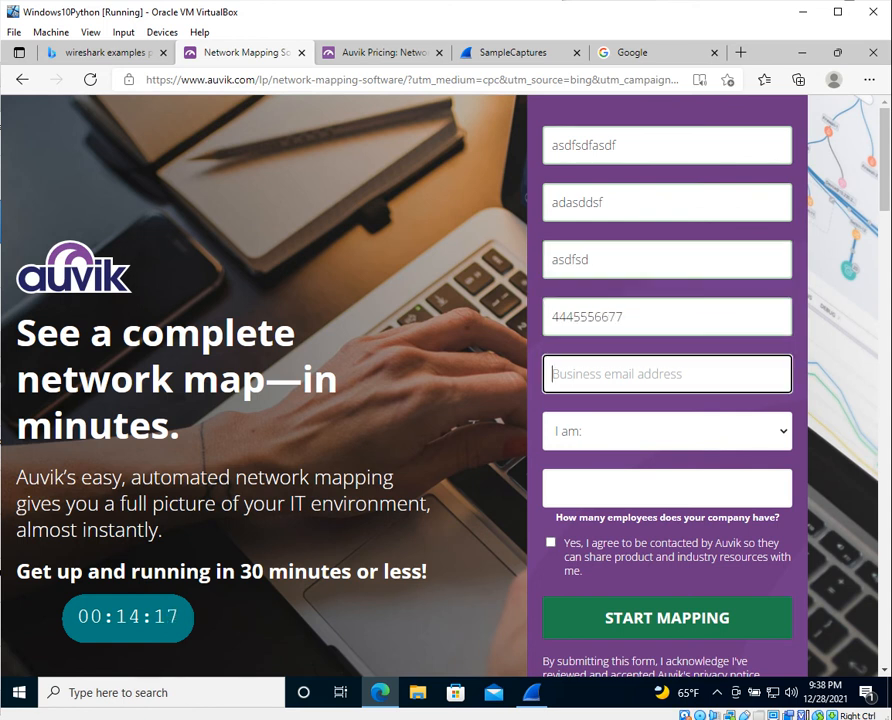
{"action": "left_click", "coordinate": [711, 619]}
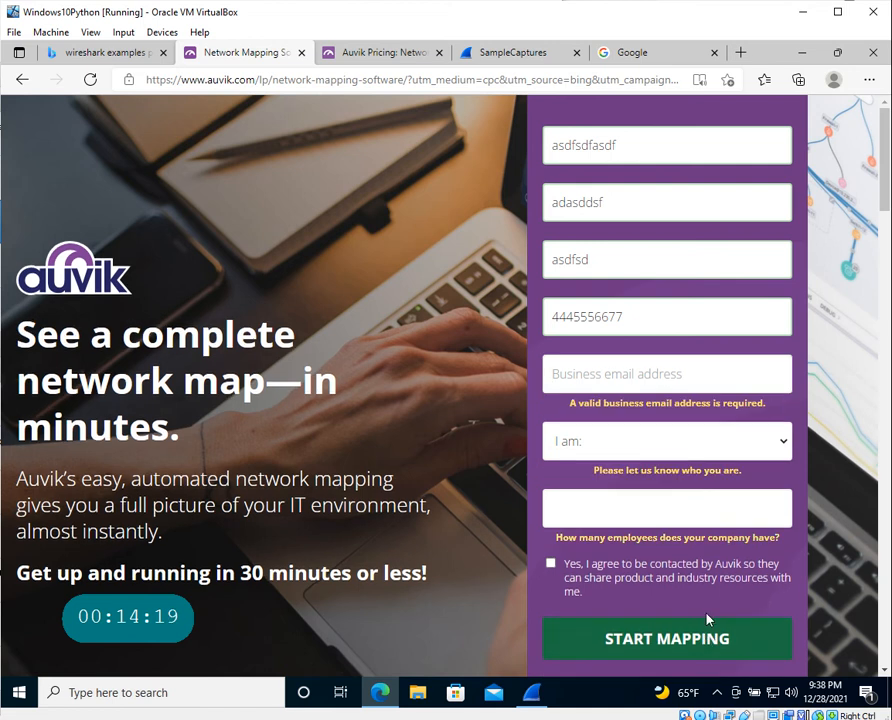
- Switch to Wireshark and examine the TCP and HTTP packets in the filtered live capture
{"action": "key", "text": "alt+Tab"}
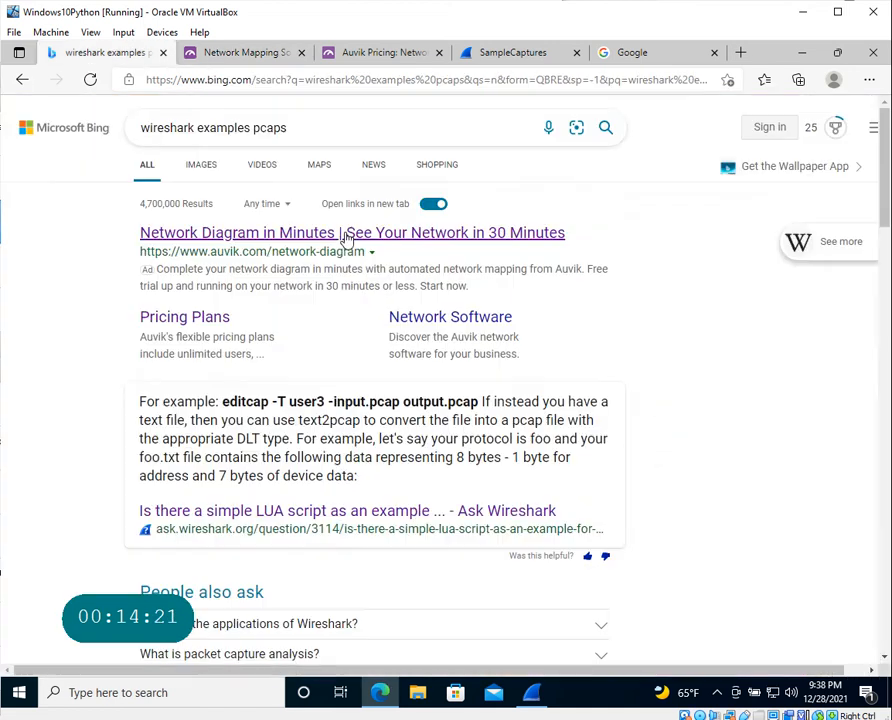
{"action": "key", "text": "alt+Tab"}
{"action": "key", "text": "alt+Tab"}
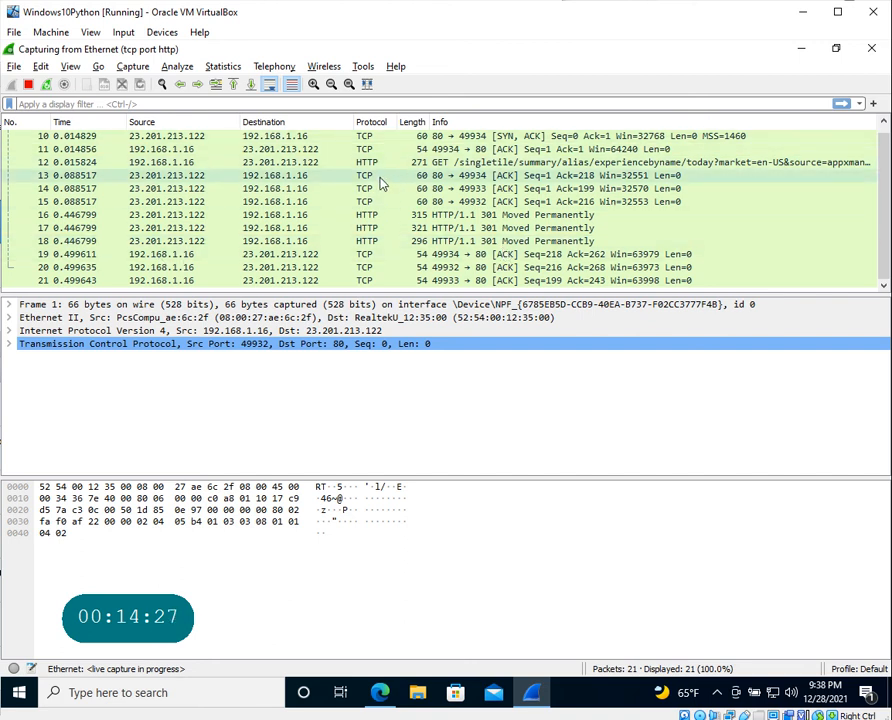
{"action": "scroll", "coordinate": [390, 240], "scroll_direction": "up", "scroll_amount": 3}
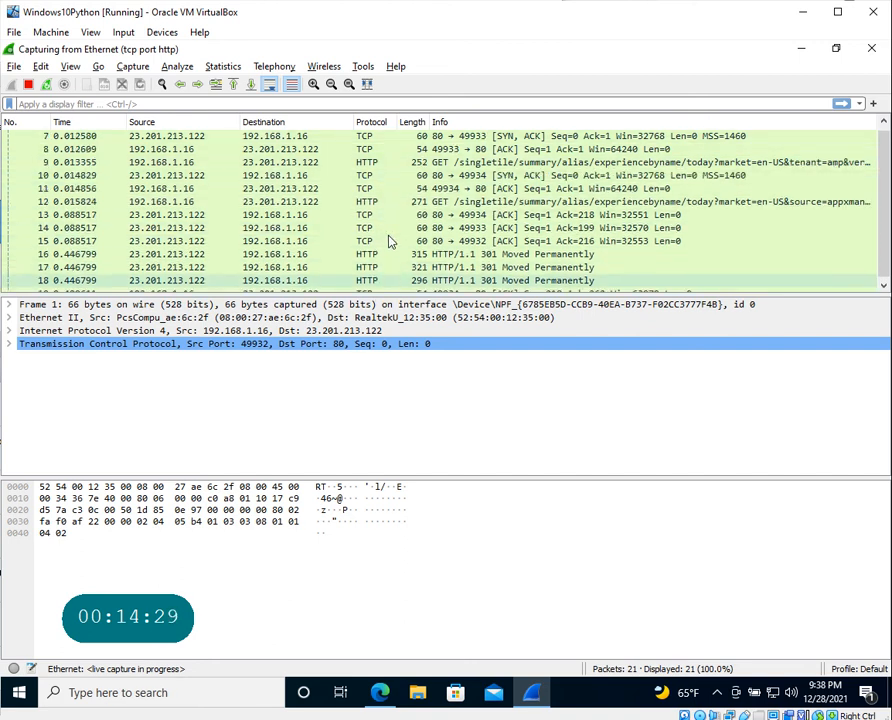
{"action": "scroll", "coordinate": [392, 241], "scroll_direction": "down", "scroll_amount": 3}
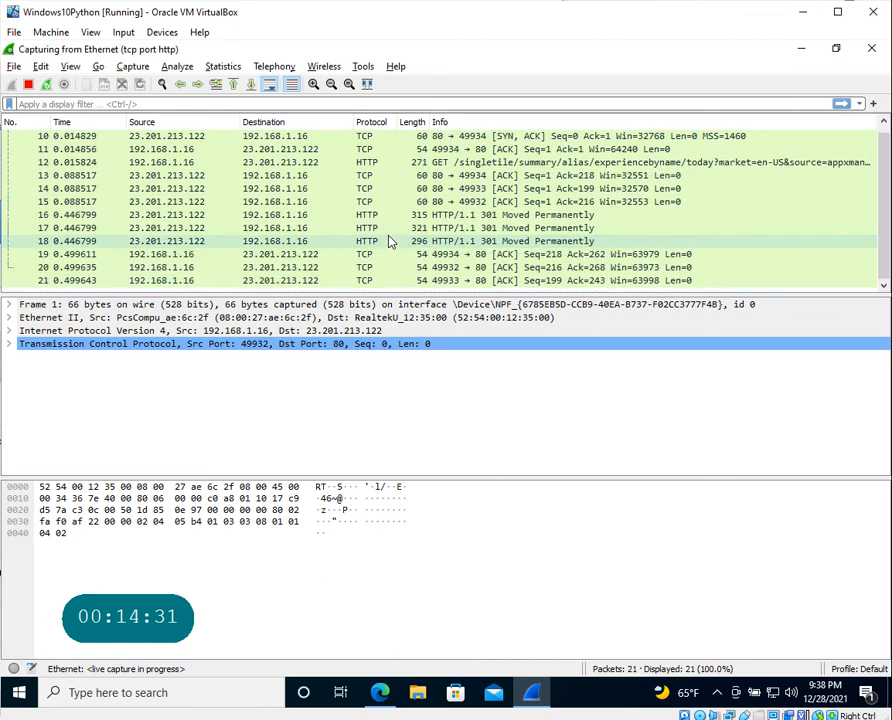
{"action": "key", "text": "alt"}
{"action": "scroll", "coordinate": [397, 247], "scroll_direction": "up", "scroll_amount": 3}
- Stop the running Ethernet capture and save it to the Desktop as SampleCapture2-tcphttponly
{"action": "key", "text": "alt+Tab"}
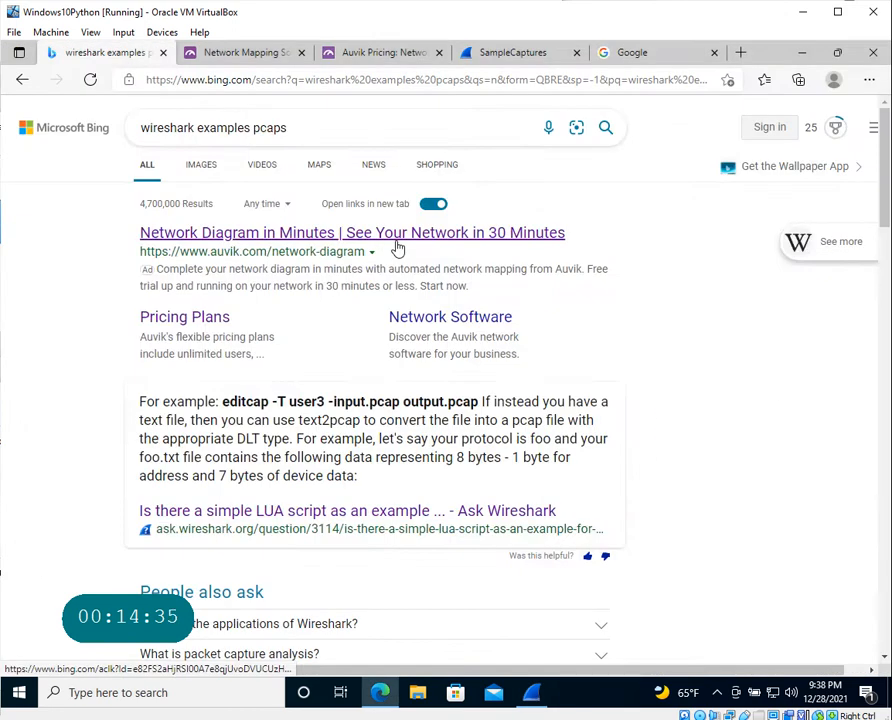
{"action": "key", "text": "alt+Tab"}
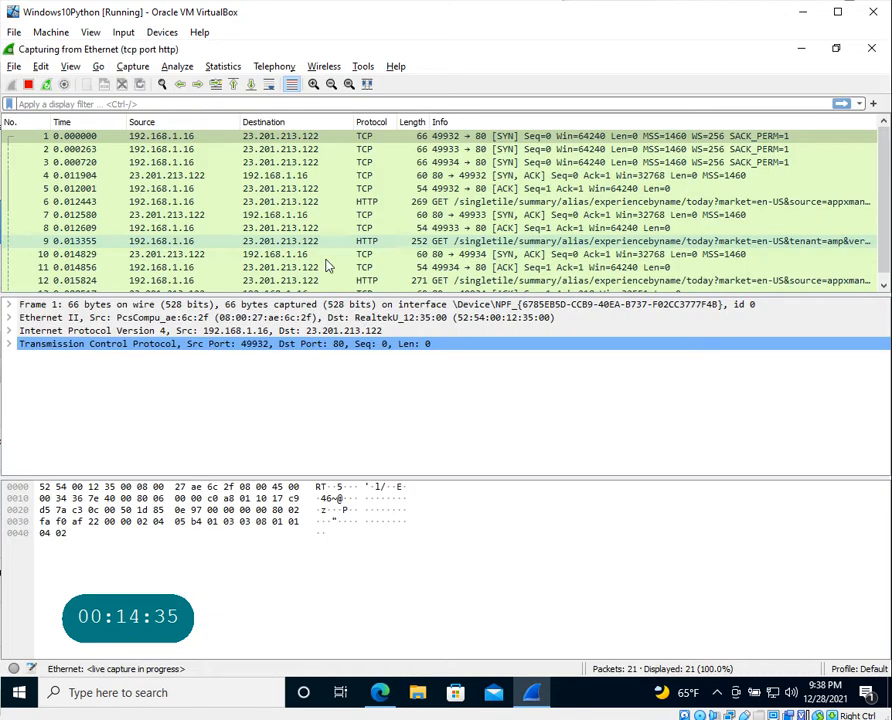
{"action": "left_click", "coordinate": [28, 85]}
{"action": "left_click", "coordinate": [14, 66]}
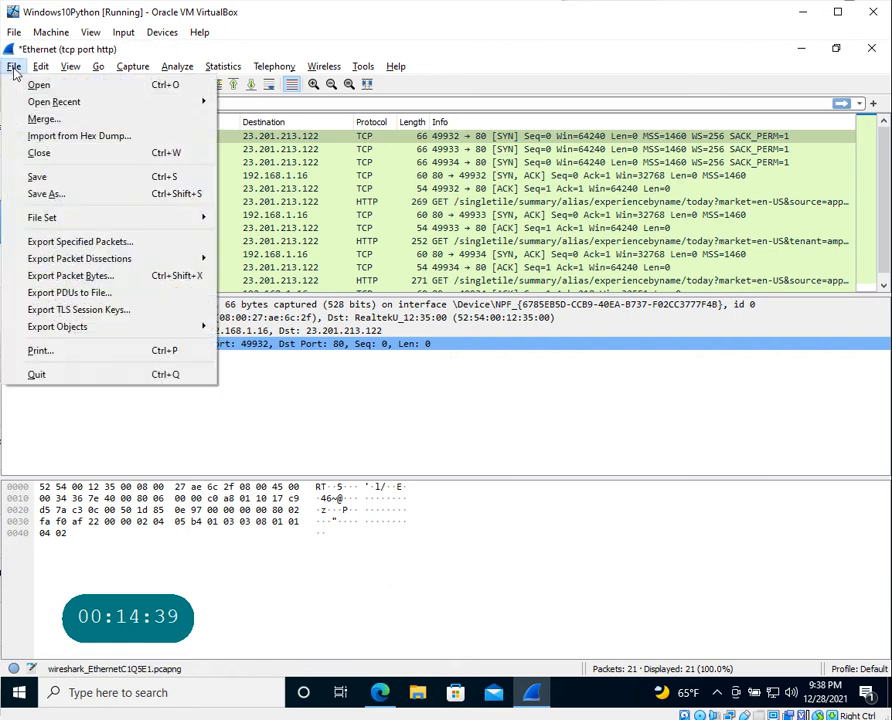
{"action": "left_click", "coordinate": [85, 192]}
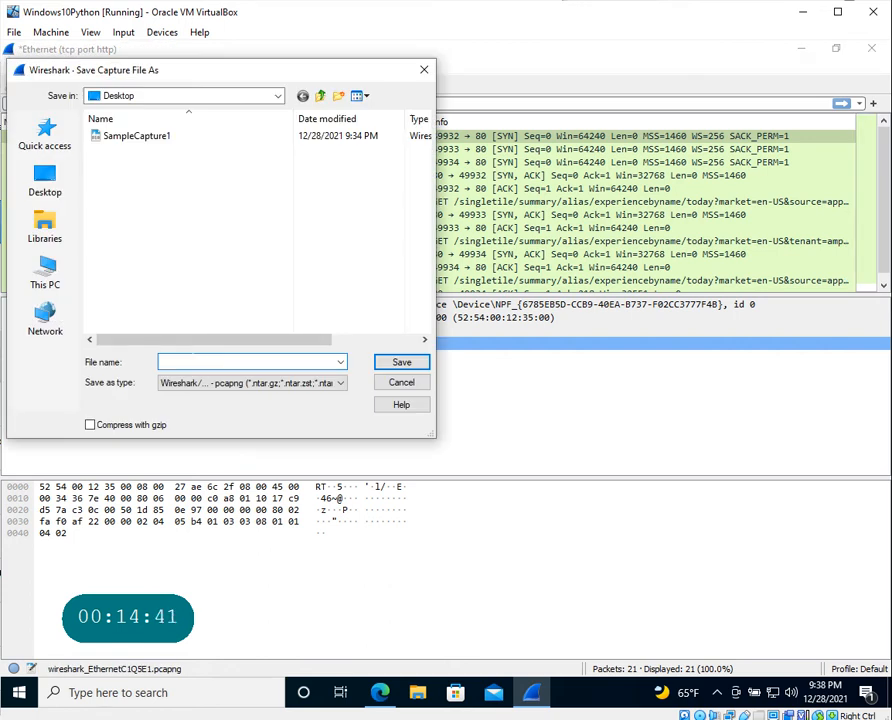
{"action": "left_click", "coordinate": [138, 138]}
{"action": "left_click", "coordinate": [222, 362]}
{"action": "left_click", "coordinate": [222, 362]}
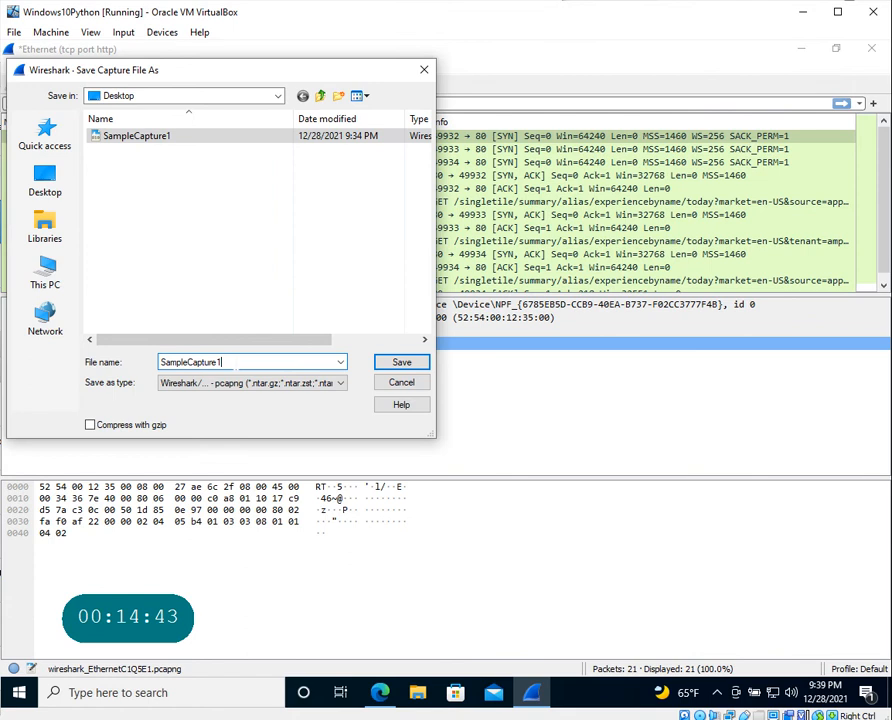
{"action": "key", "text": "BackSpace"}
{"action": "type", "text": "2-tcphttponly"}
{"action": "key", "text": "Return"}
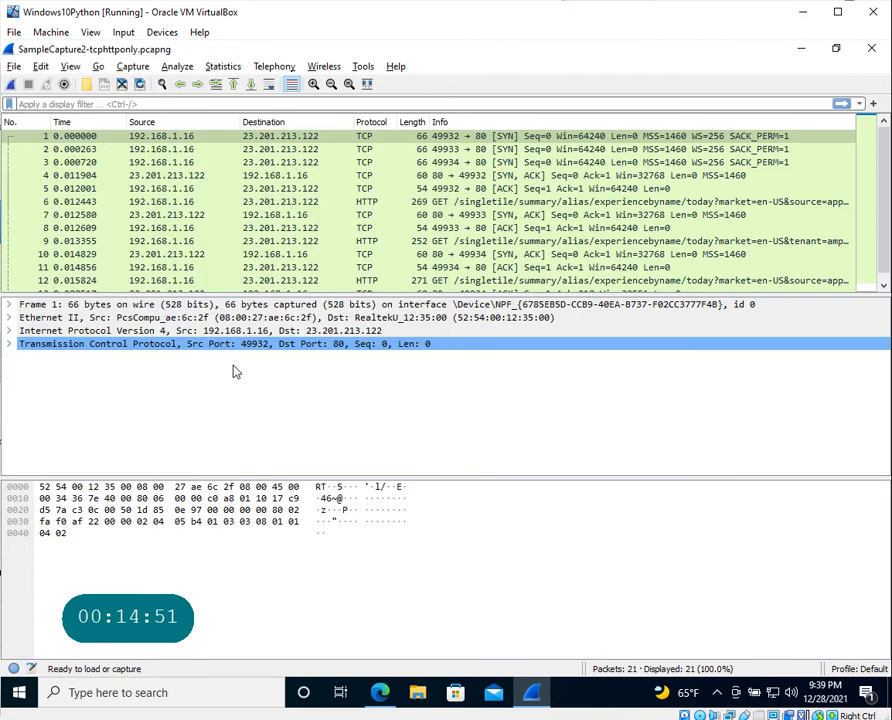
- Enlarge the packet list pane by about five rows, and close and relaunch Wireshark
{"action": "left_click_drag", "start_coordinate": [296, 294], "coordinate": [330, 364]}
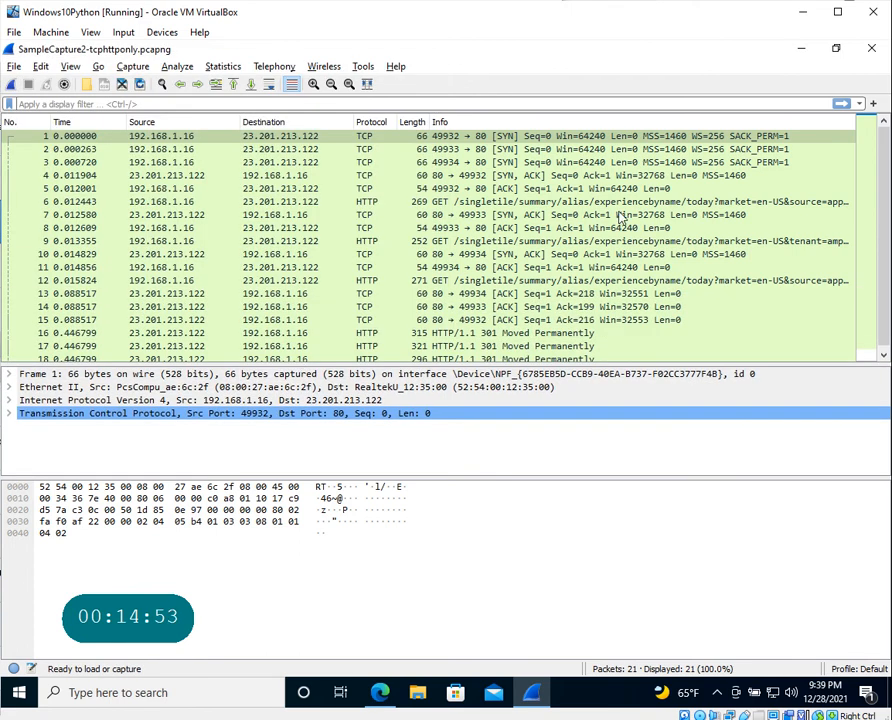
{"action": "left_click", "coordinate": [872, 49]}
{"action": "left_click", "coordinate": [140, 697]}
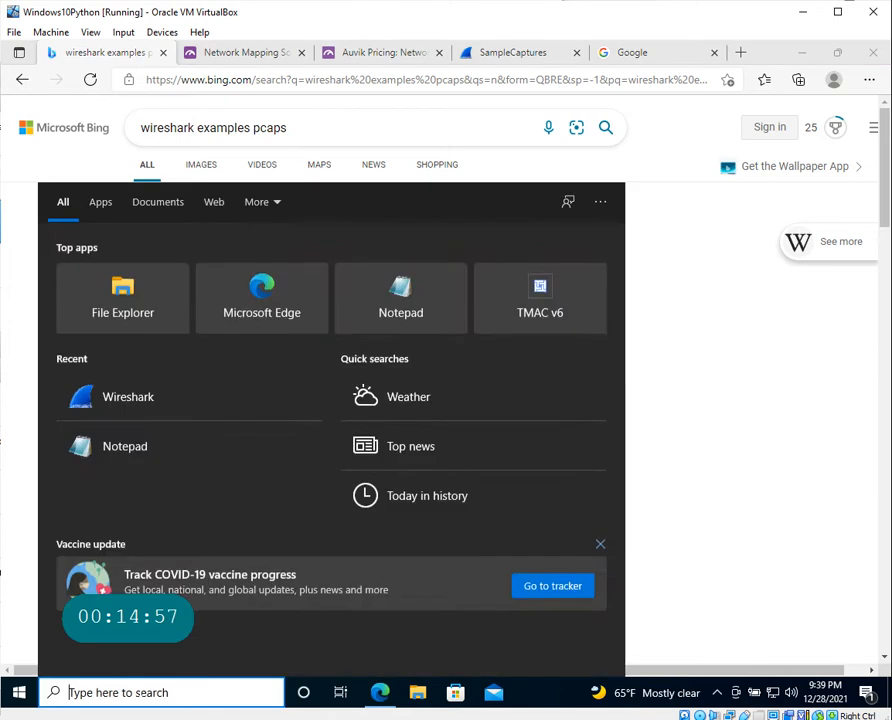
{"action": "type", "text": "wire"}
{"action": "key", "text": "Return"}
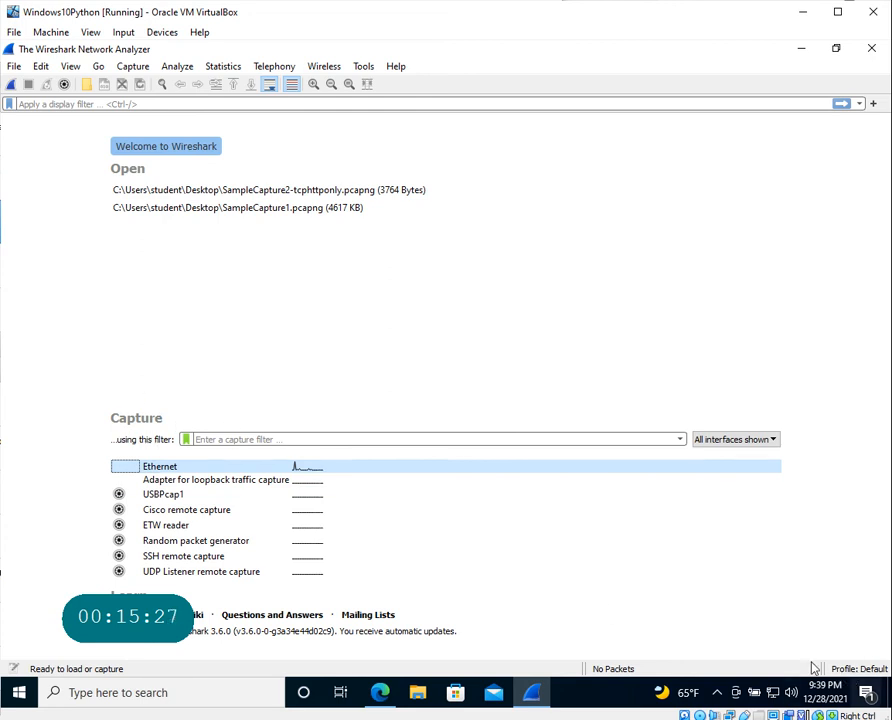
- Review the preset capture filters on the start page and open the recent file SampleCapture1.pcapng
{"action": "left_click", "coordinate": [186, 440]}
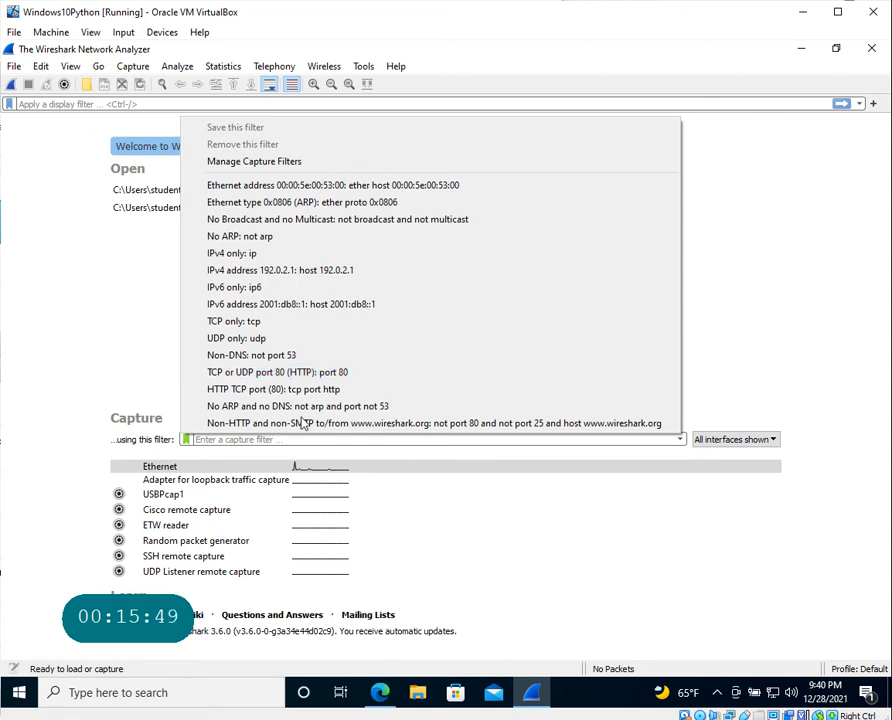
{"action": "left_click", "coordinate": [76, 364]}
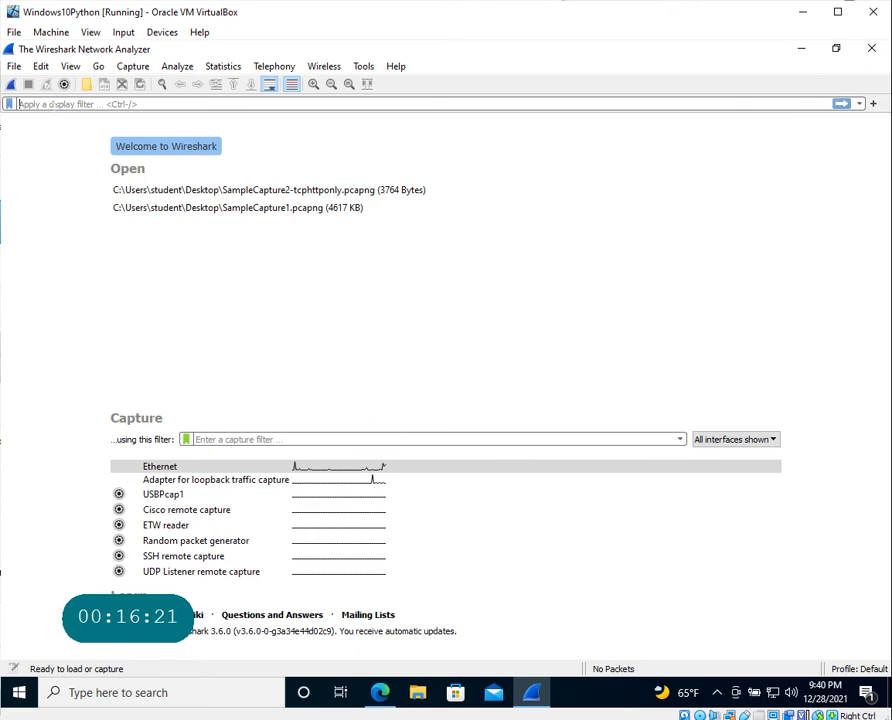
{"action": "left_click", "coordinate": [15, 66]}
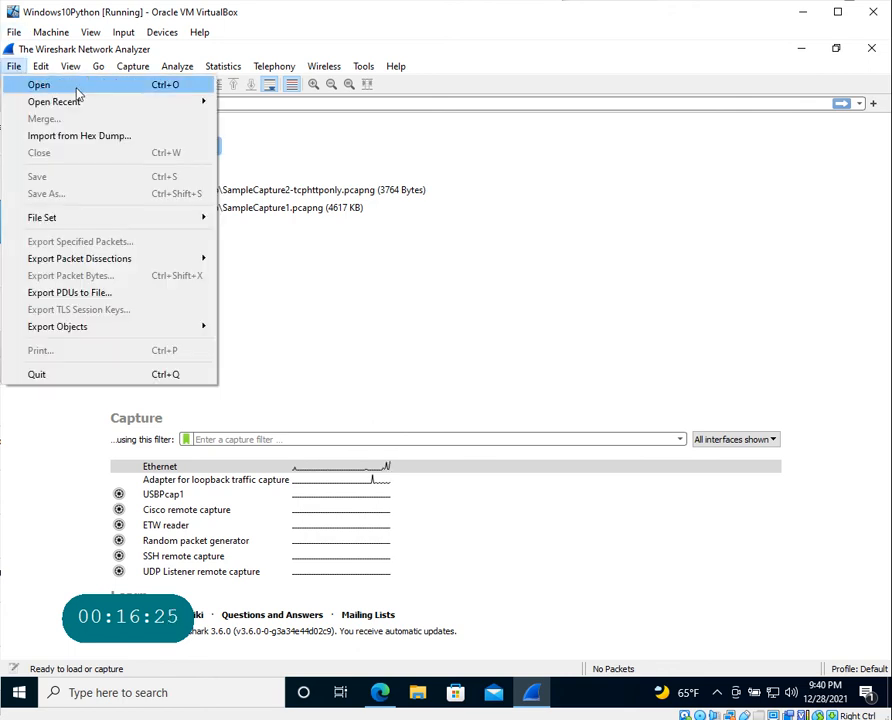
{"action": "mouse_move", "coordinate": [90, 103]}
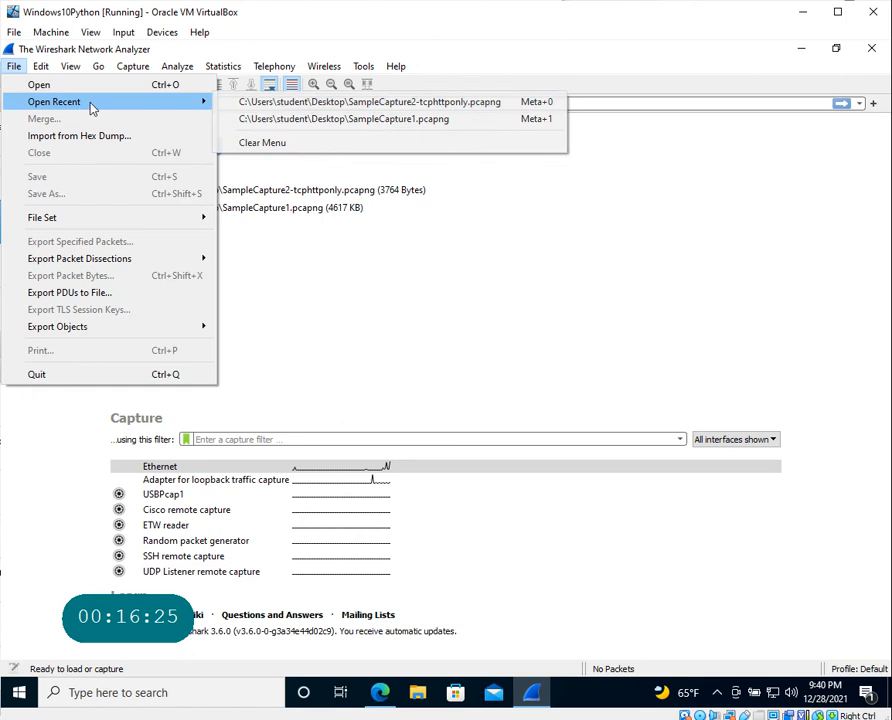
{"action": "left_click", "coordinate": [505, 120]}
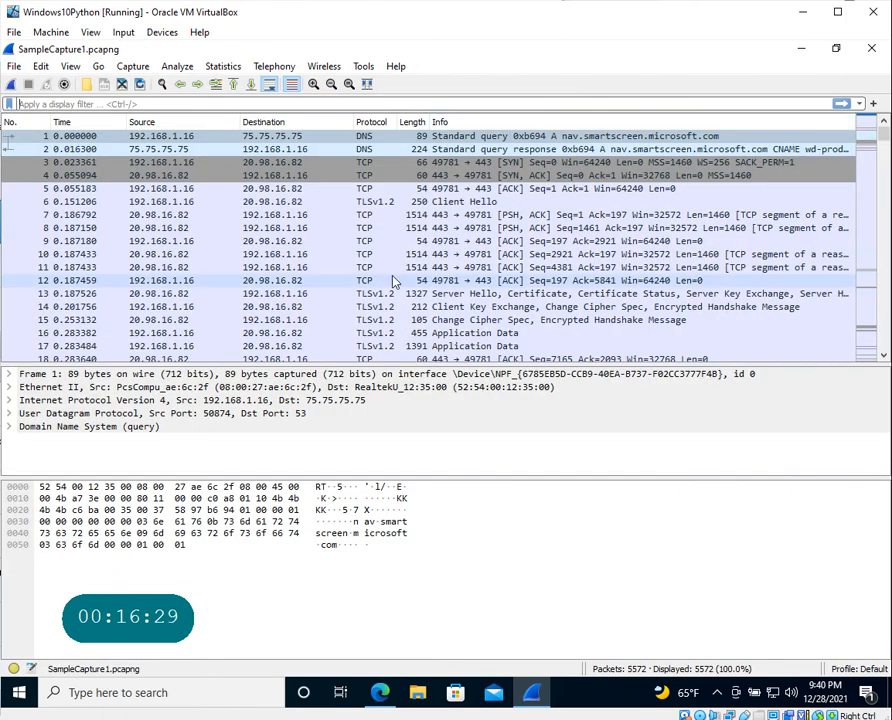
- Select DNS packet 27 in SampleCapture1 and apply the display filter dns
{"action": "scroll", "coordinate": [380, 258], "scroll_direction": "down", "scroll_amount": 6}
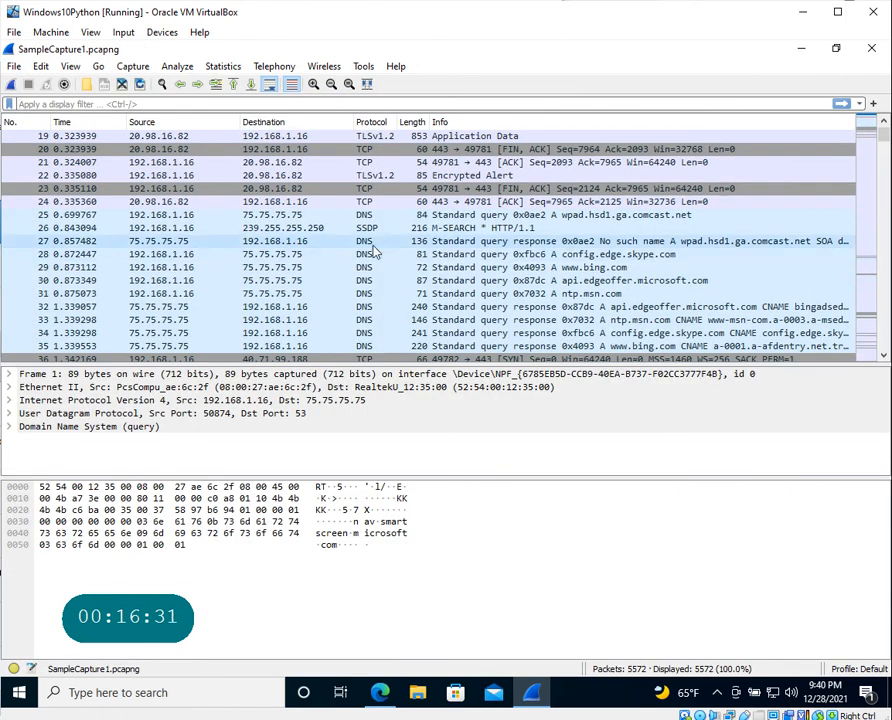
{"action": "left_click", "coordinate": [373, 246]}
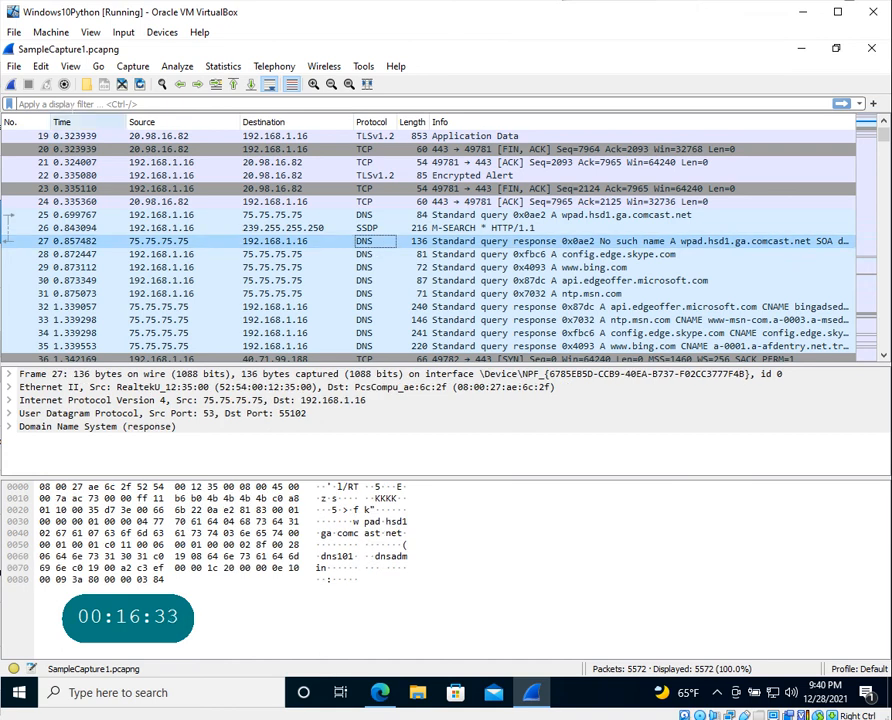
{"action": "left_click", "coordinate": [18, 104]}
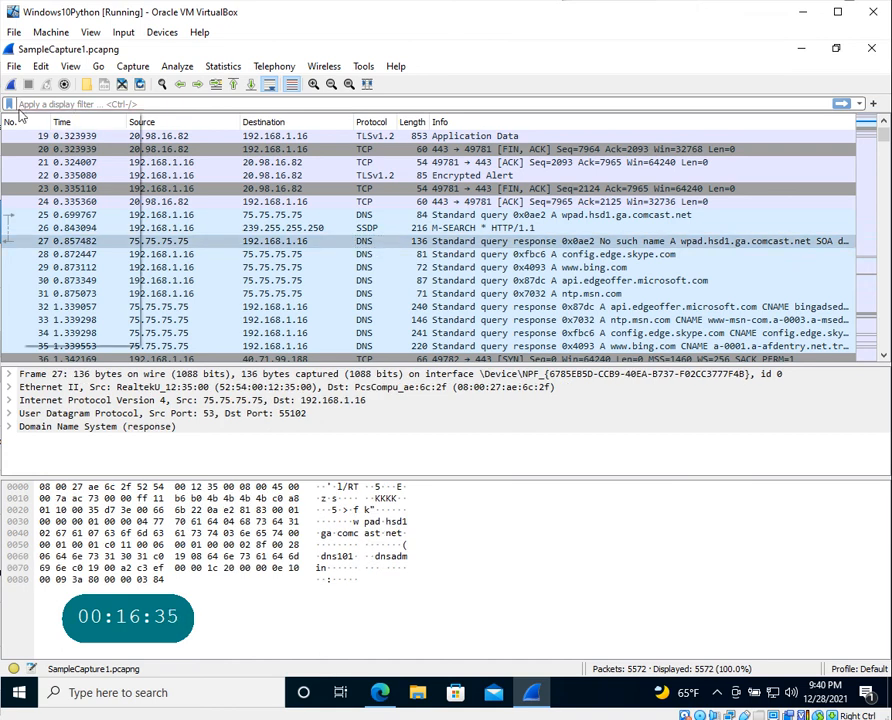
{"action": "type", "text": "dns"}
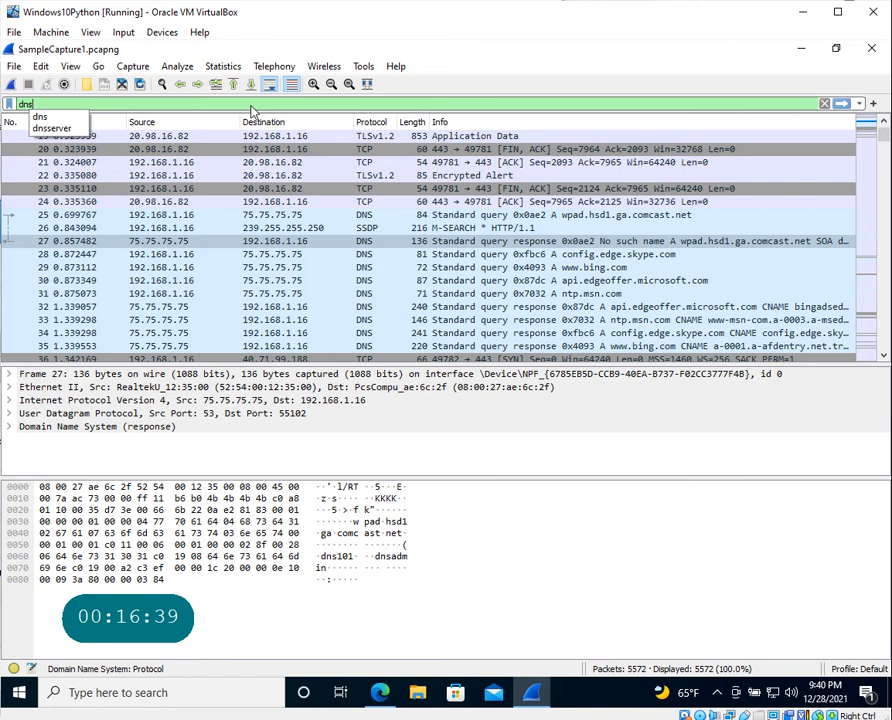
{"action": "key", "text": "BackSpace"}
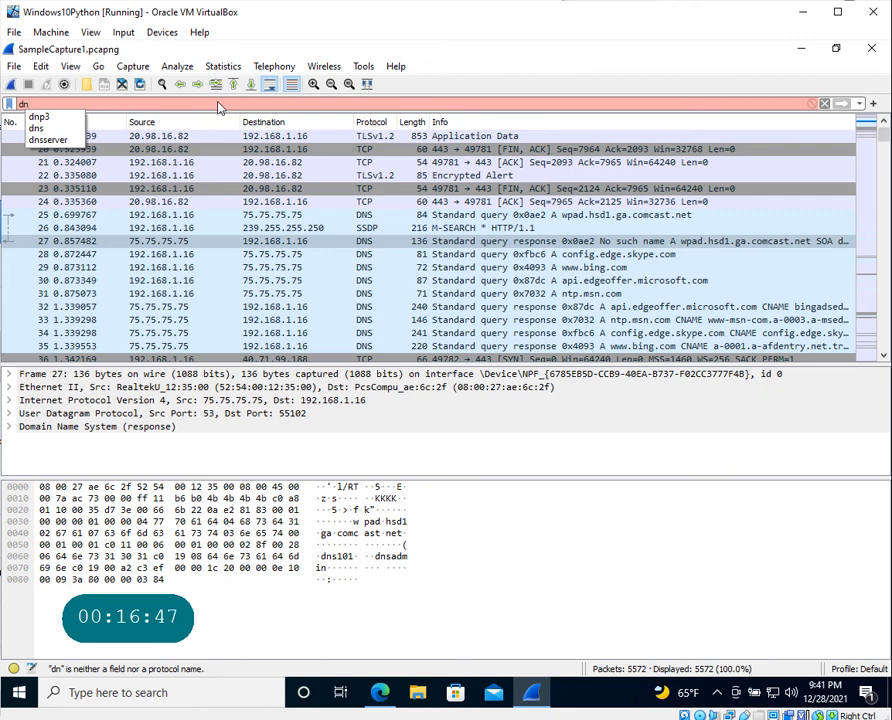
{"action": "left_click", "coordinate": [219, 103]}
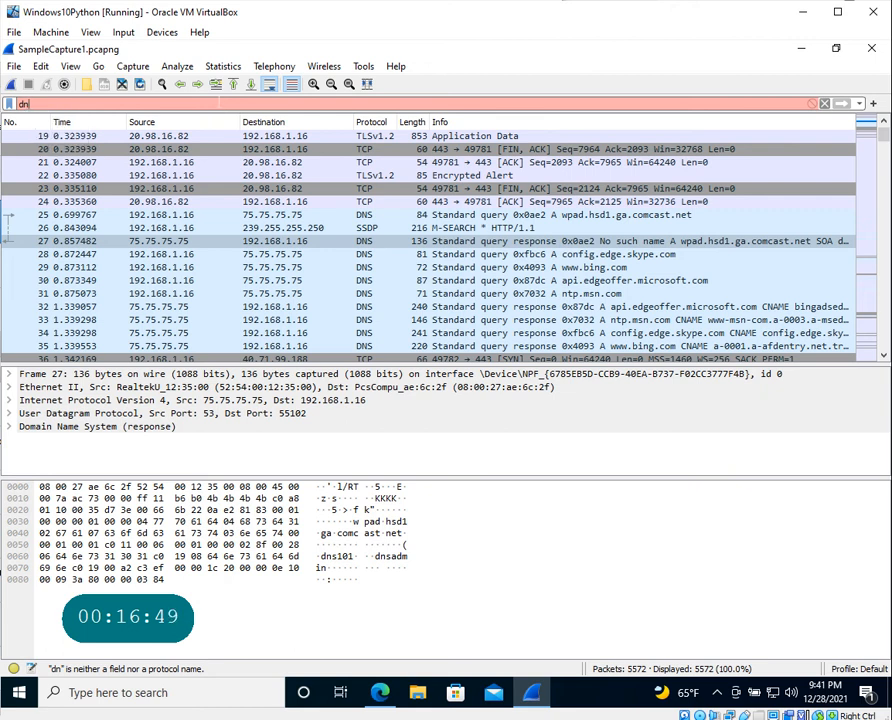
{"action": "type", "text": "s"}
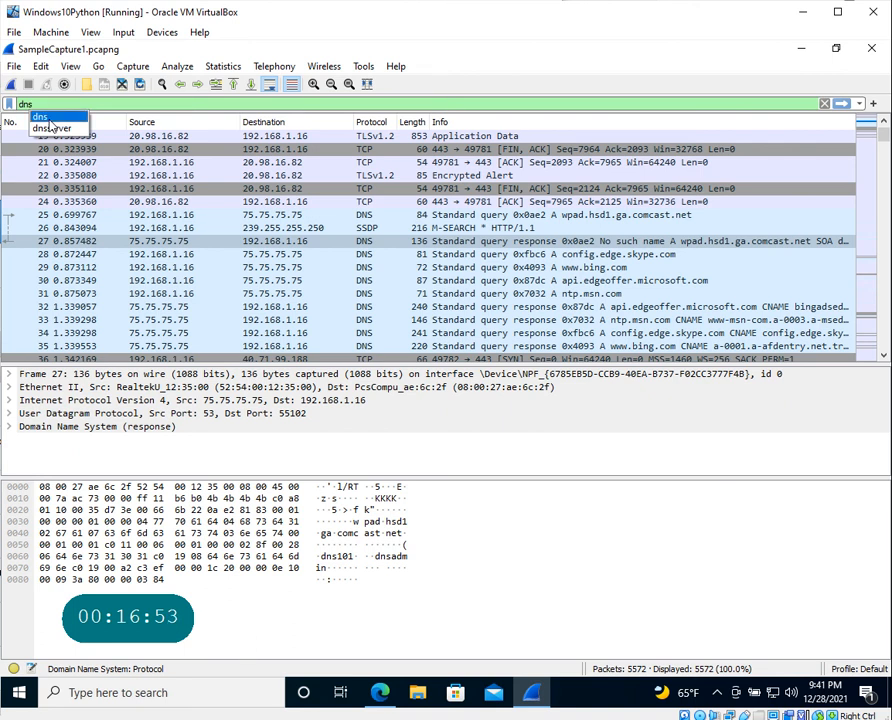
{"action": "key", "text": "Escape"}
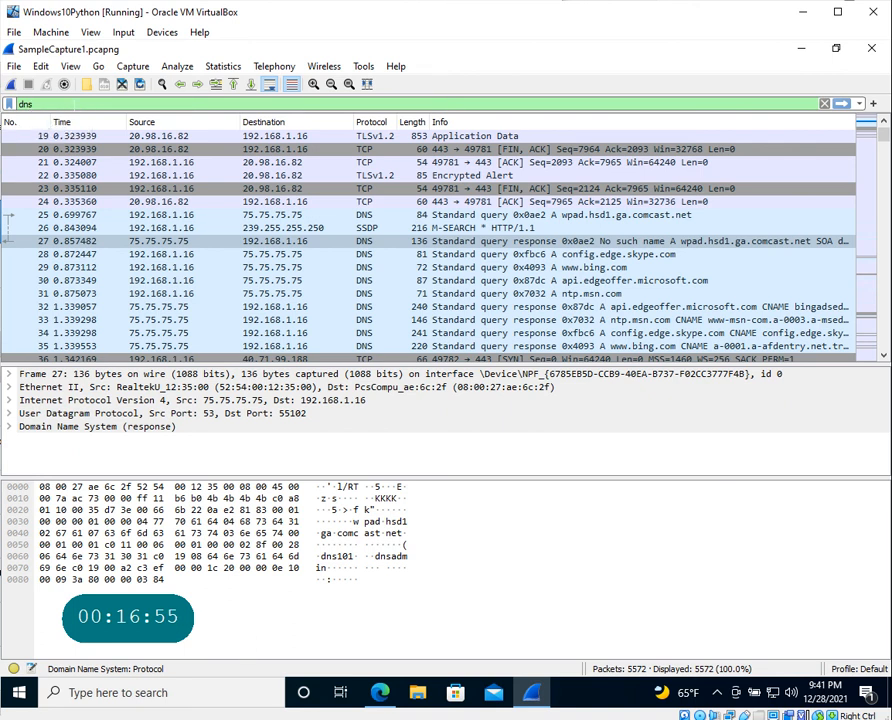
{"action": "key", "text": "Return"}
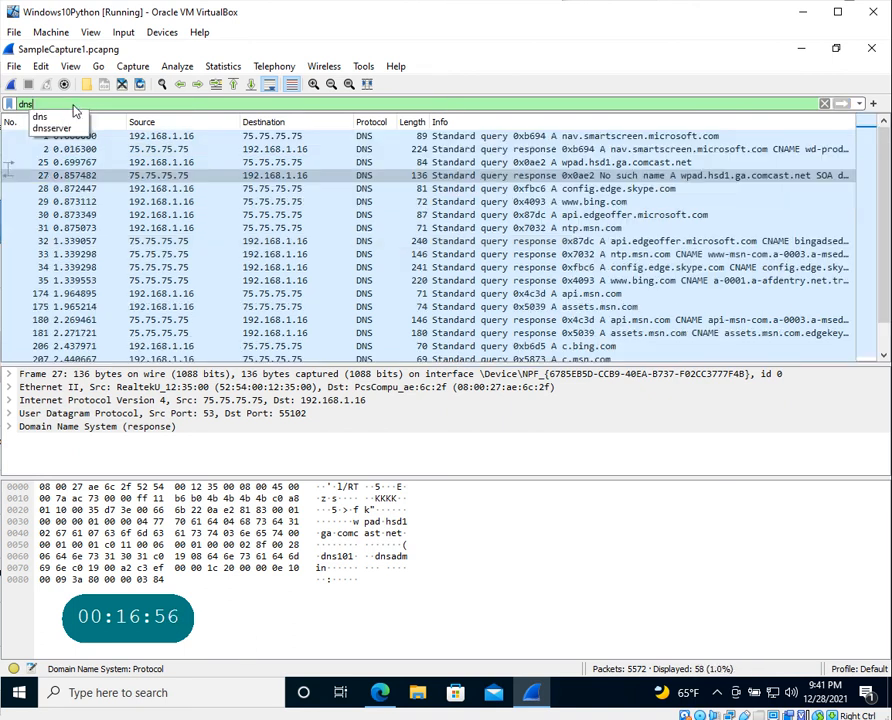
- Select packet 1 and examine the DNS queries and responses in the filtered packet list
{"action": "left_click", "coordinate": [368, 138]}
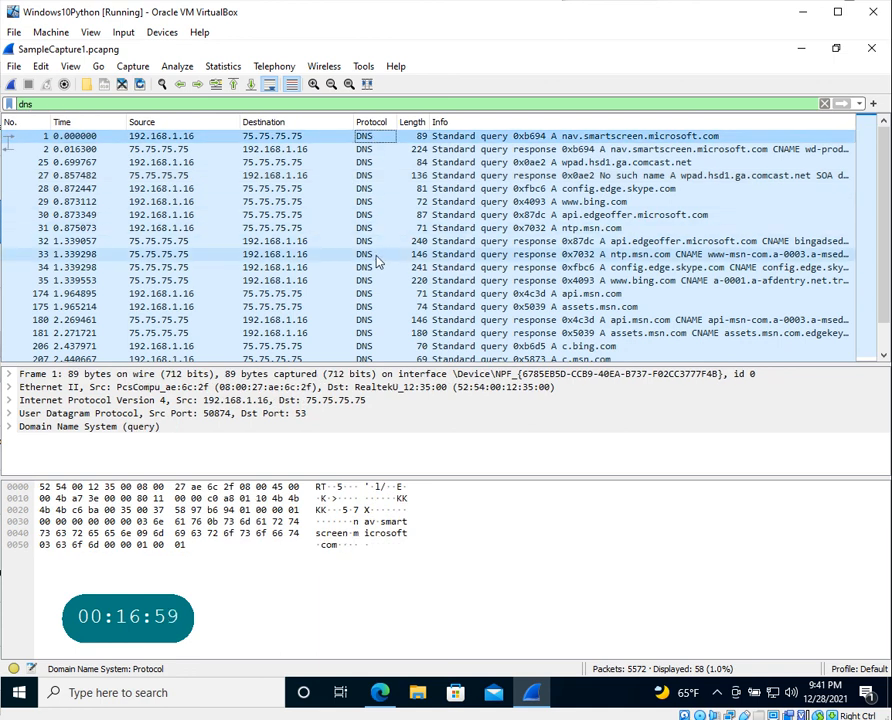
{"action": "scroll", "coordinate": [375, 320], "scroll_direction": "down", "scroll_amount": 13}
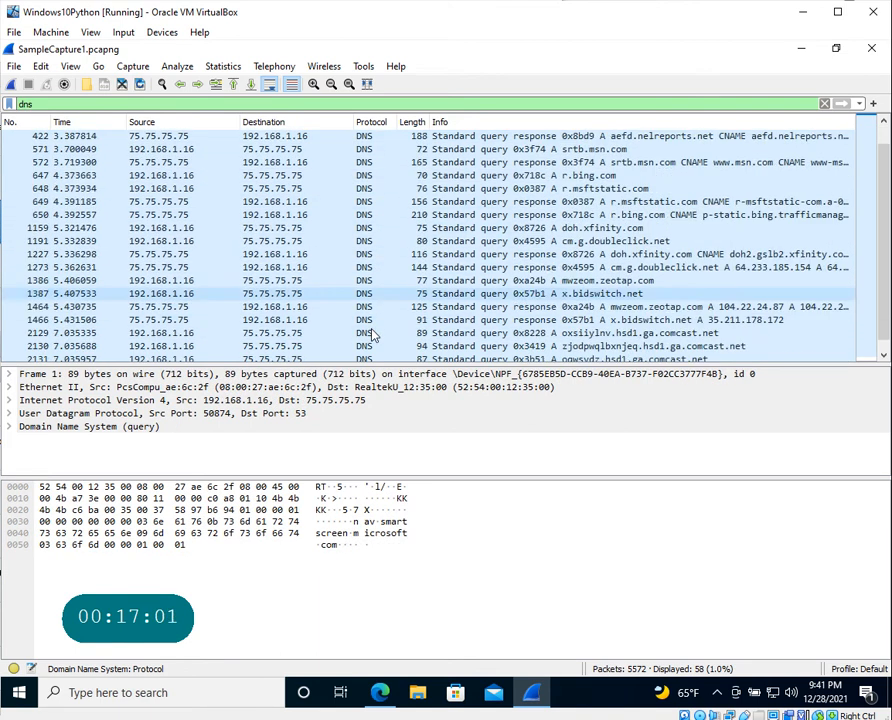
{"action": "scroll", "coordinate": [372, 336], "scroll_direction": "up", "scroll_amount": 14}
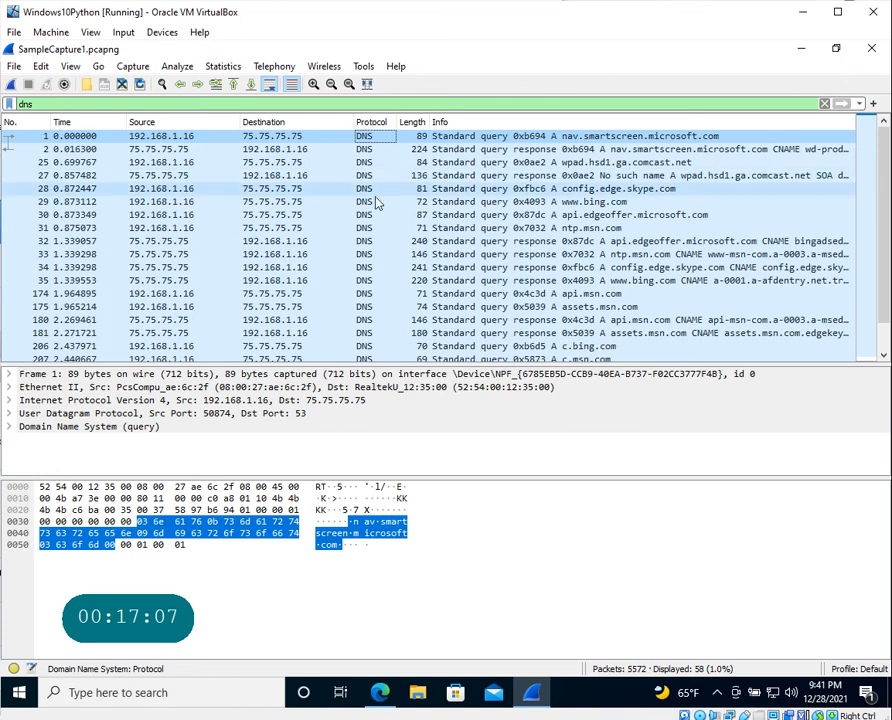
{"action": "scroll", "coordinate": [378, 210], "scroll_direction": "down", "scroll_amount": 6}
{"action": "scroll", "coordinate": [380, 200], "scroll_direction": "down", "scroll_amount": 8}
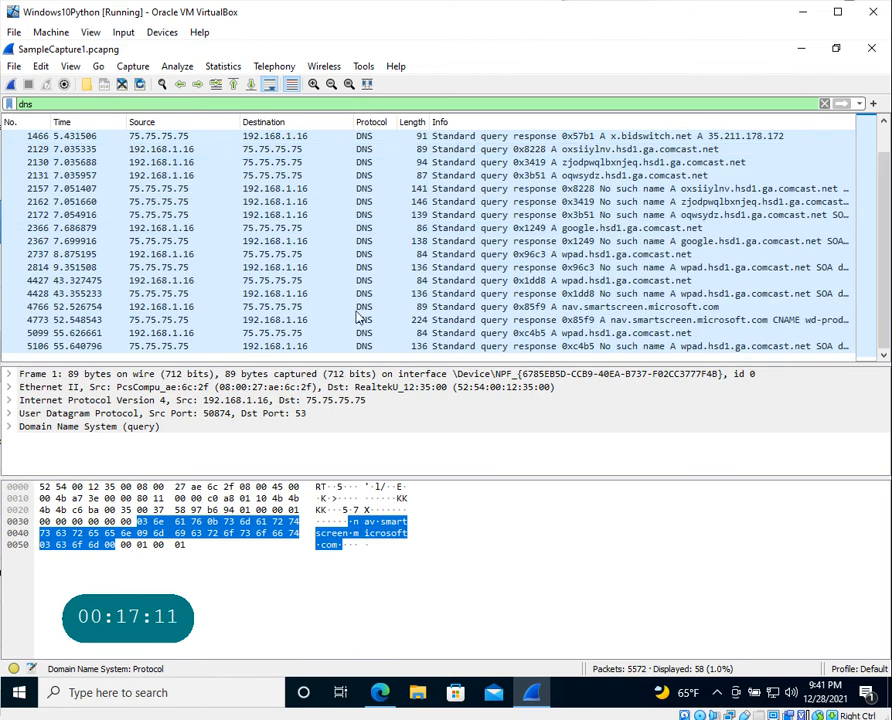
{"action": "scroll", "coordinate": [366, 213], "scroll_direction": "up", "scroll_amount": 12}
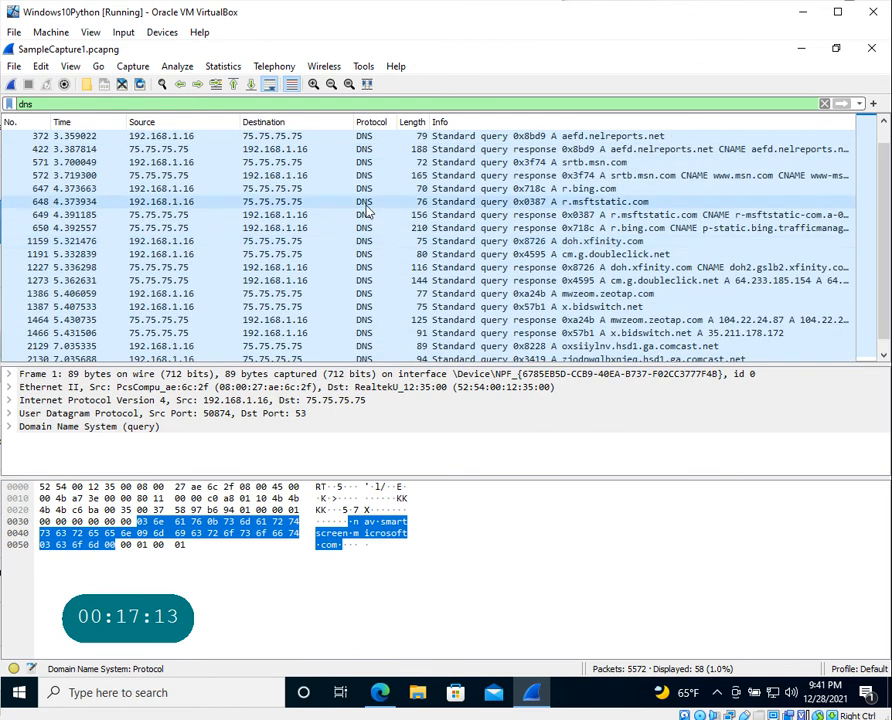
{"action": "scroll", "coordinate": [366, 213], "scroll_direction": "up", "scroll_amount": 2}
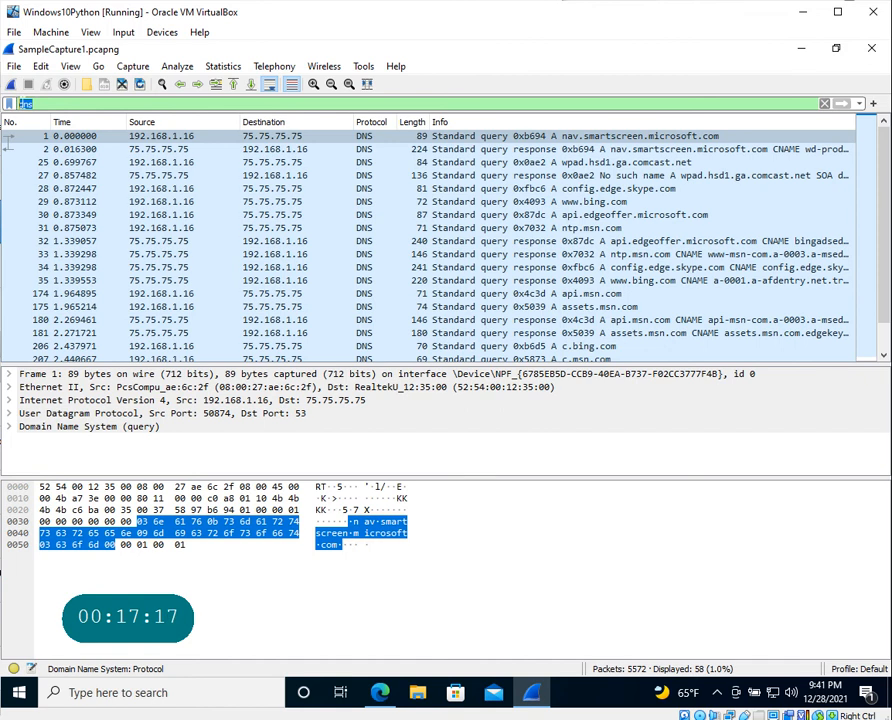
- Clear the dns expression from the display filter field
{"action": "left_click", "coordinate": [17, 104]}
{"action": "key", "text": "ctrl+a"}
{"action": "key", "text": "BackSpace"}
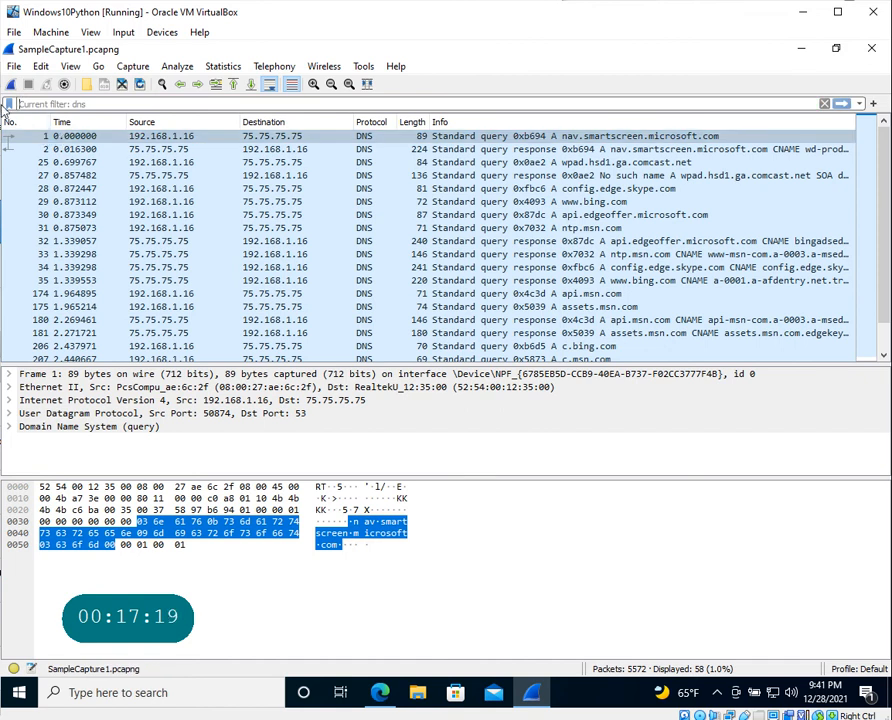
{"action": "left_click", "coordinate": [9, 104]}
{"action": "left_click", "coordinate": [10, 104]}
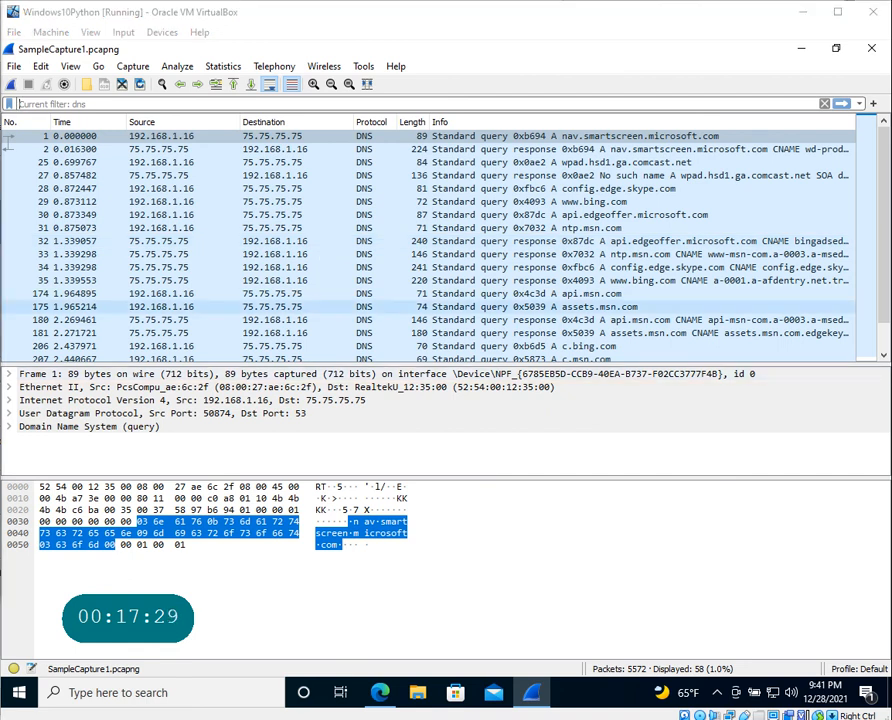
- Review the predefined filters in the Capture Filters dialog, close it, and open the Capture Options
{"action": "left_click", "coordinate": [135, 67]}
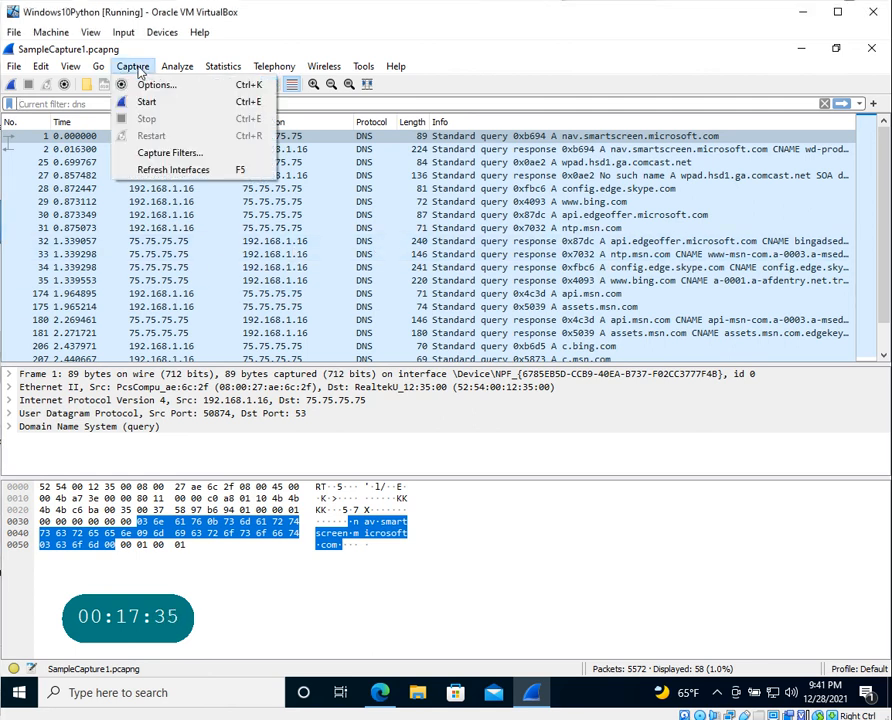
{"action": "left_click", "coordinate": [190, 157]}
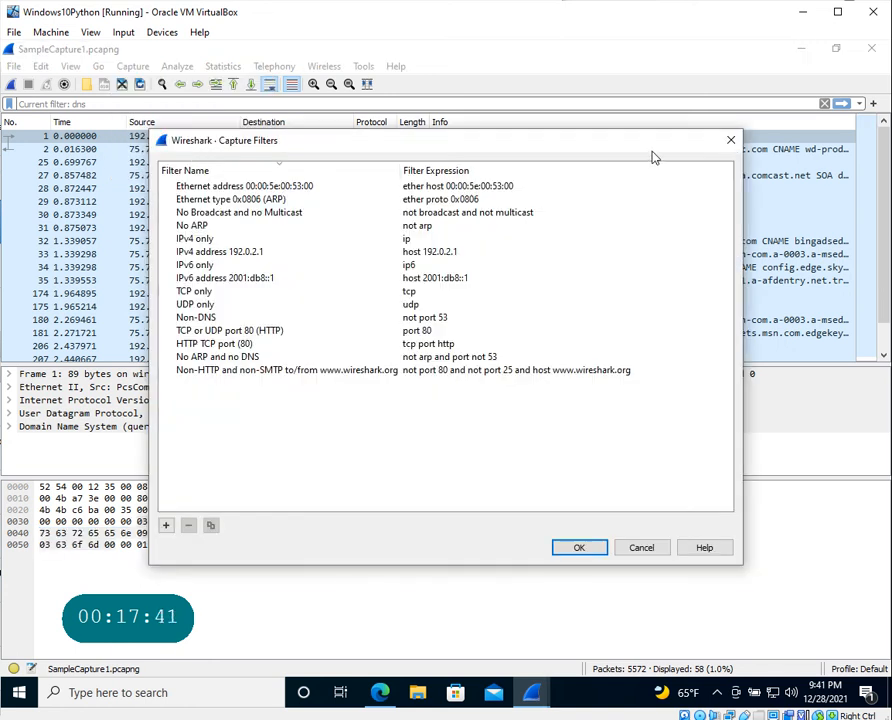
{"action": "left_click", "coordinate": [731, 140]}
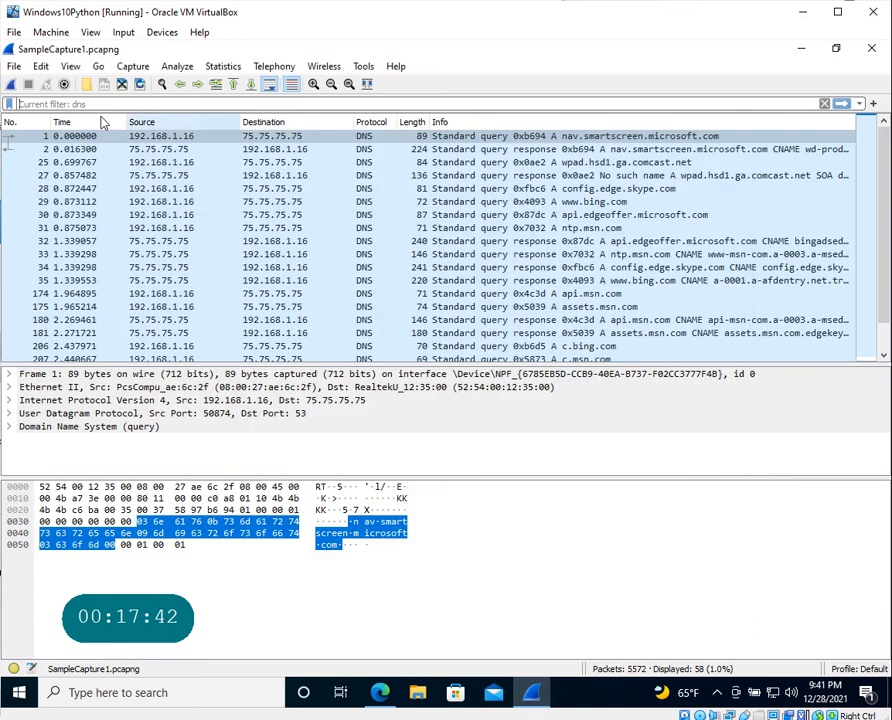
{"action": "left_click", "coordinate": [133, 66]}
{"action": "left_click", "coordinate": [144, 86]}
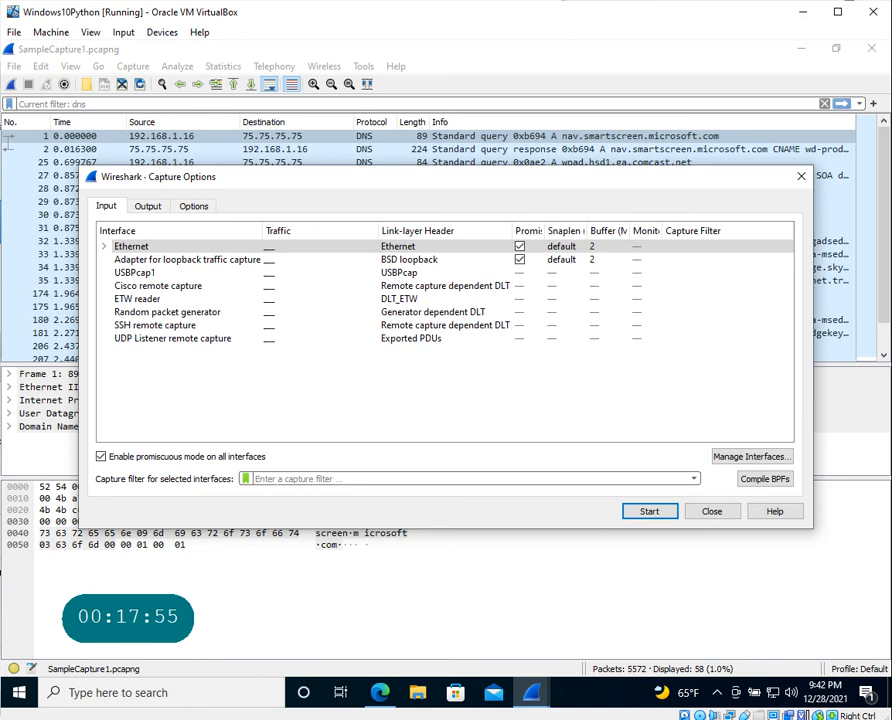
- Examine the predefined capture filters and the promiscuous mode setting in the Capture Options input settings
{"action": "left_click", "coordinate": [243, 479]}
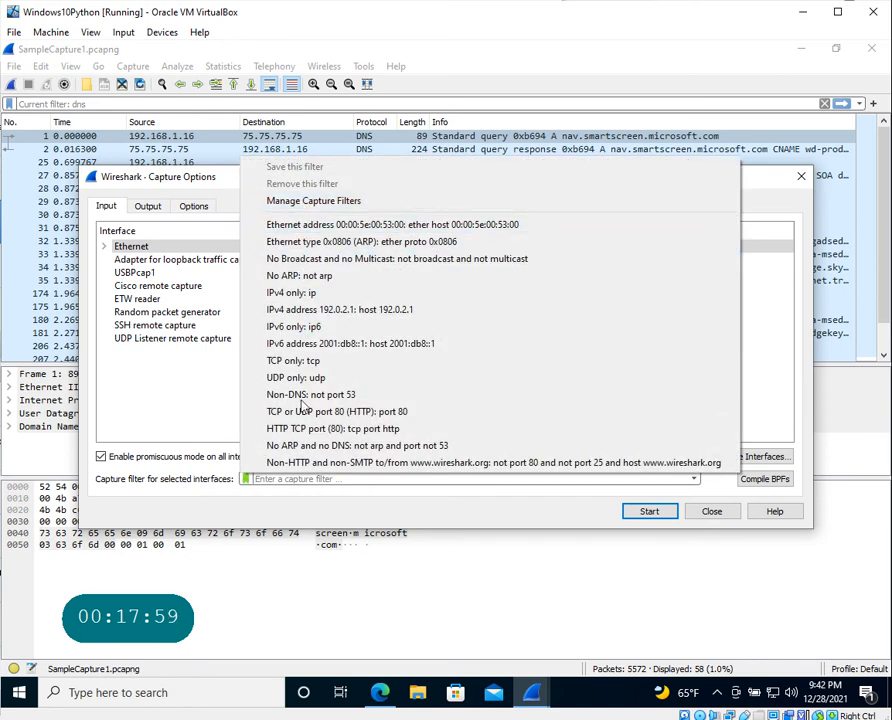
{"action": "left_click", "coordinate": [316, 490]}
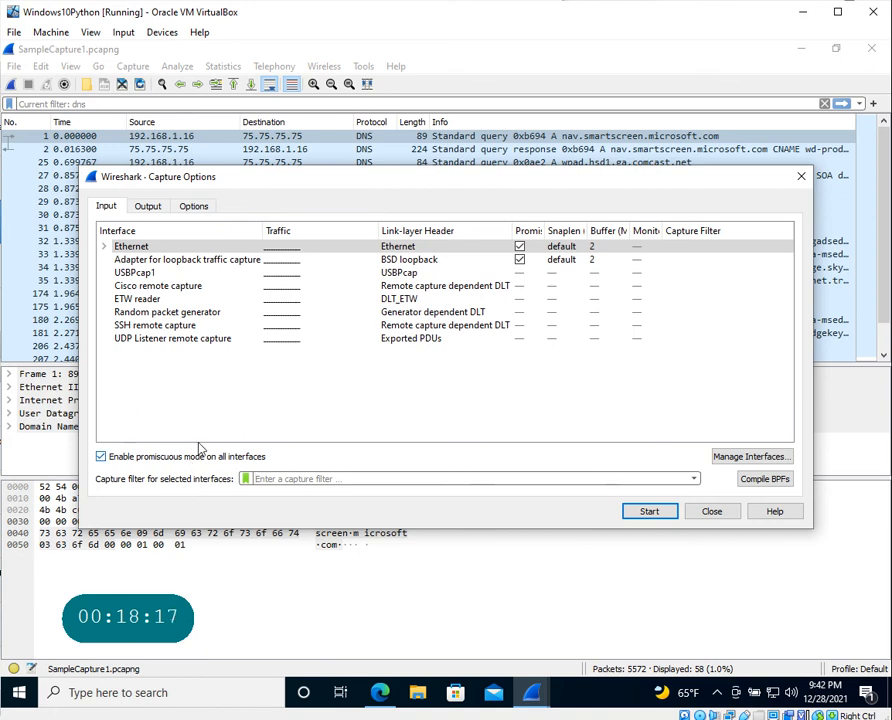
{"action": "mouse_move", "coordinate": [187, 461]}
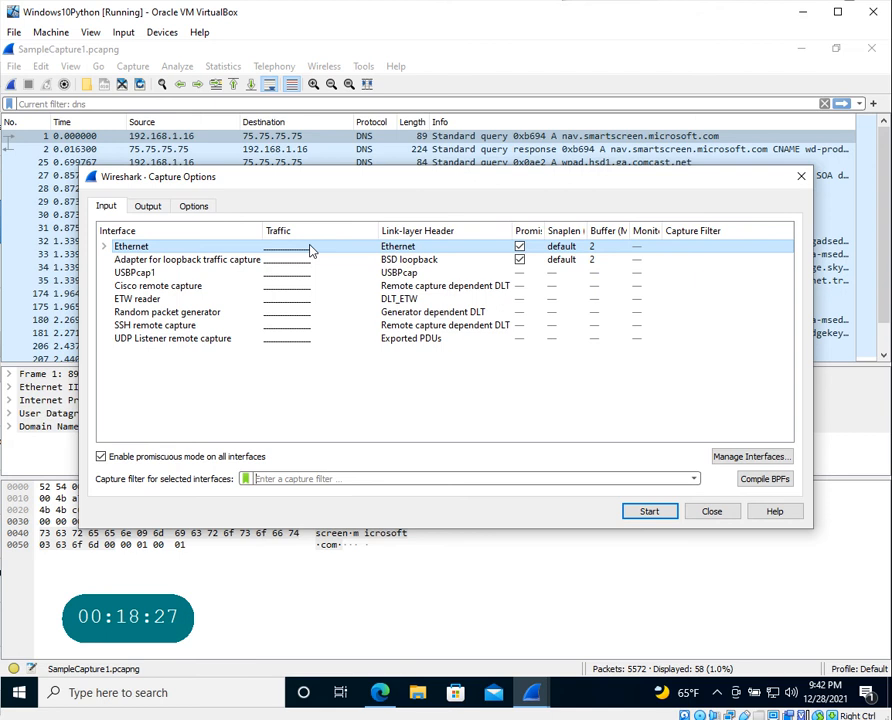
- In the capture output settings, choose gzip compression for automatic file creation, and leave automatic file creation turned off
{"action": "left_click", "coordinate": [151, 208]}
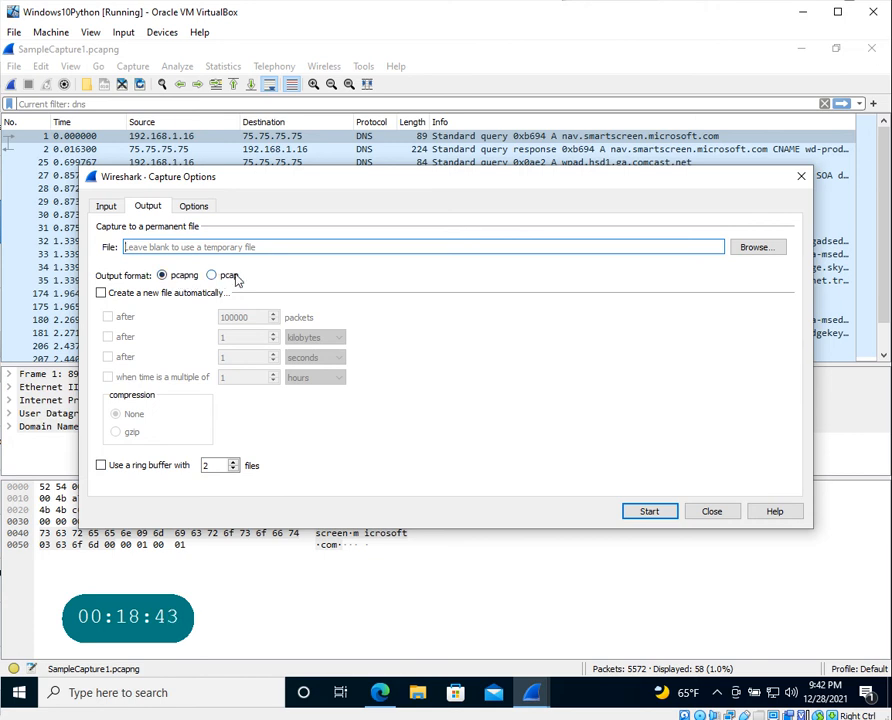
{"action": "left_click", "coordinate": [101, 293]}
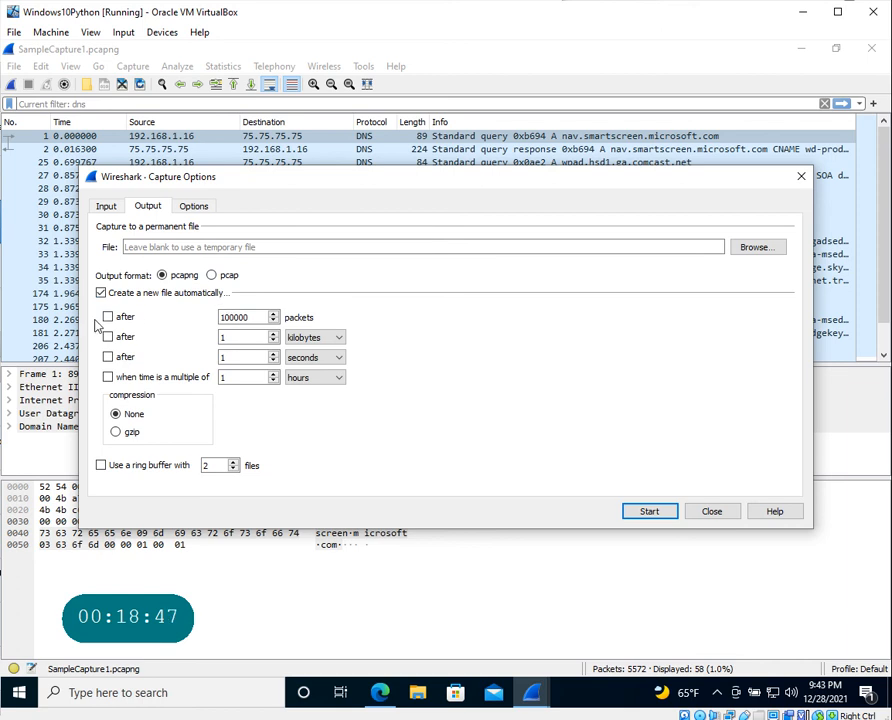
{"action": "left_click_drag", "start_coordinate": [234, 317], "coordinate": [221, 317]}
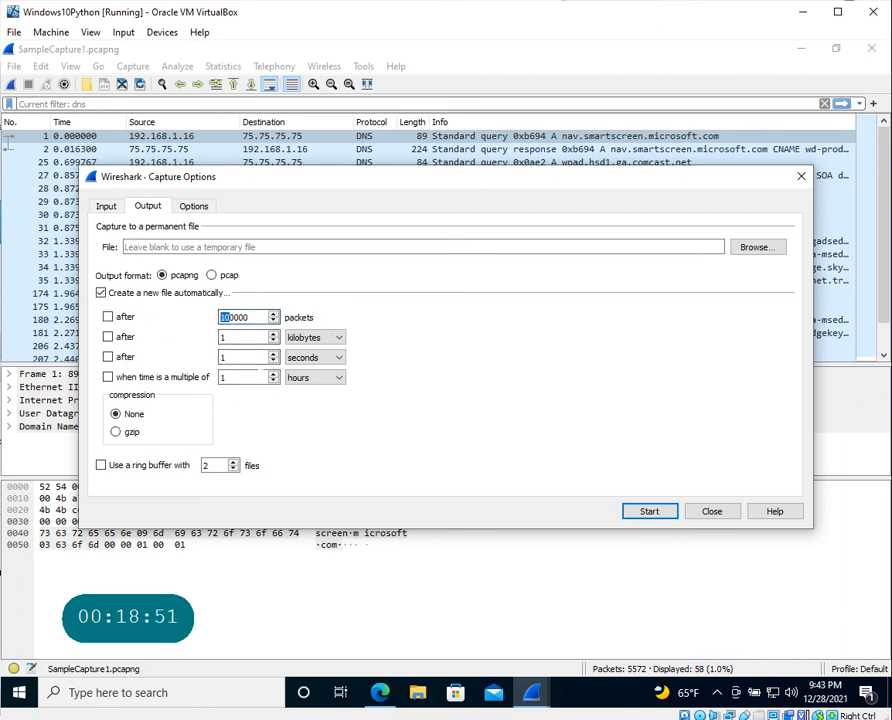
{"action": "left_click", "coordinate": [101, 293]}
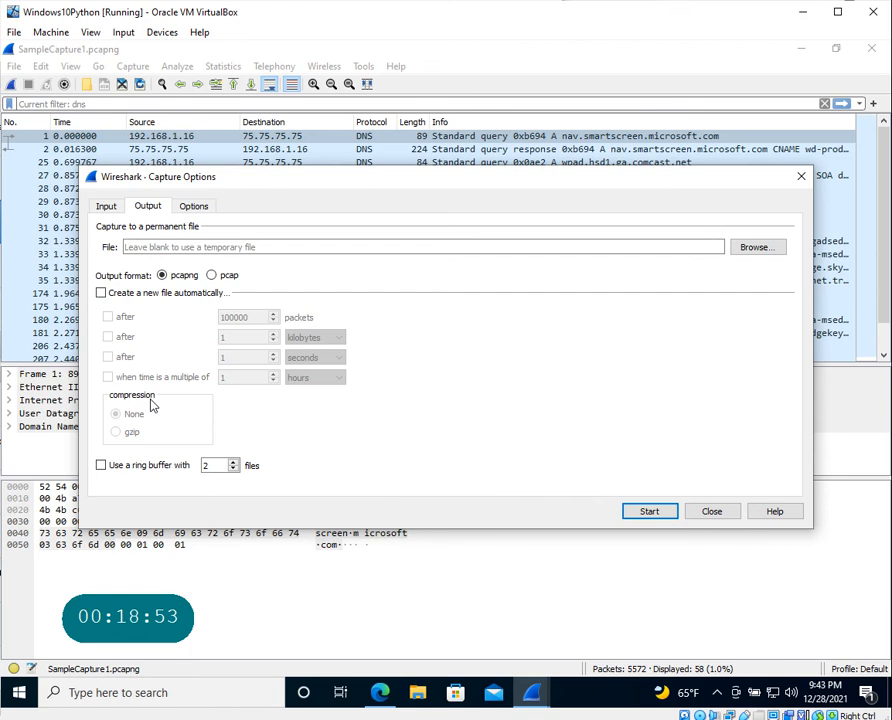
{"action": "left_click", "coordinate": [101, 293]}
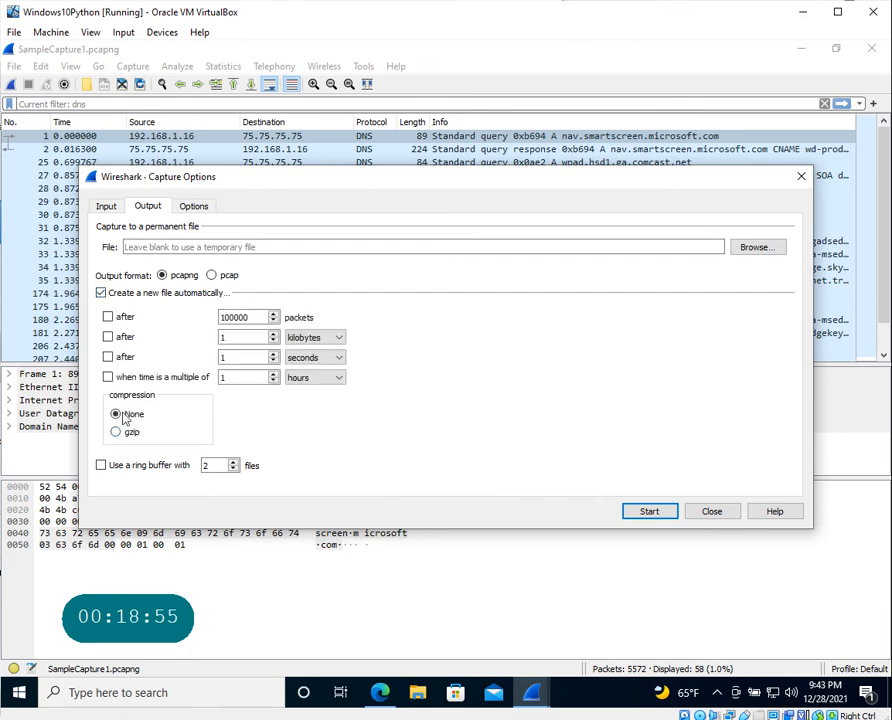
{"action": "left_click", "coordinate": [116, 433]}
{"action": "left_click", "coordinate": [101, 292]}
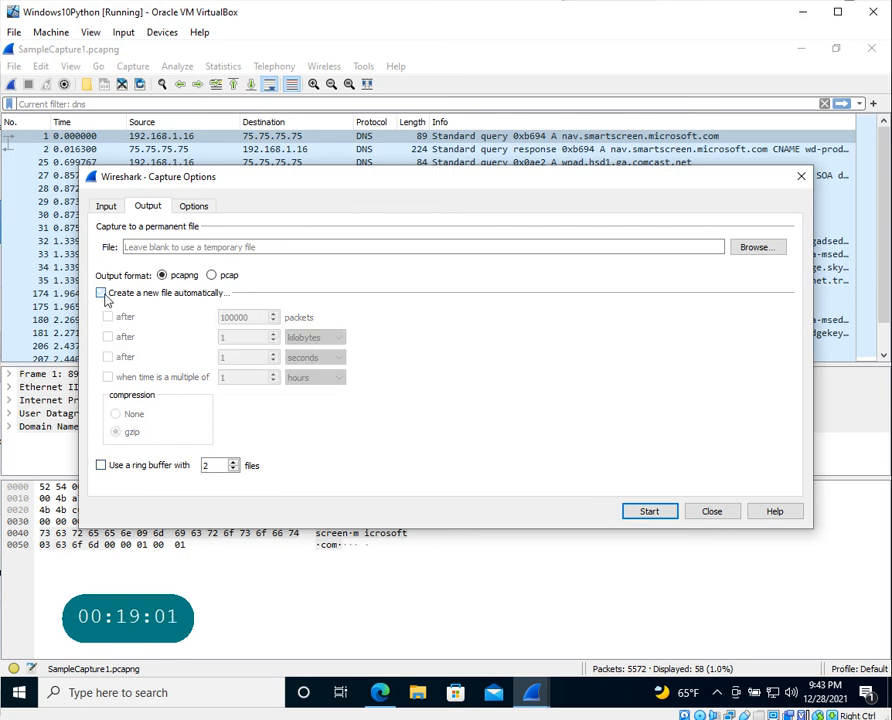
- Set the automatic stop value to 200000 packets without enabling it, and turn on Resolve transport names
{"action": "left_click", "coordinate": [195, 208]}
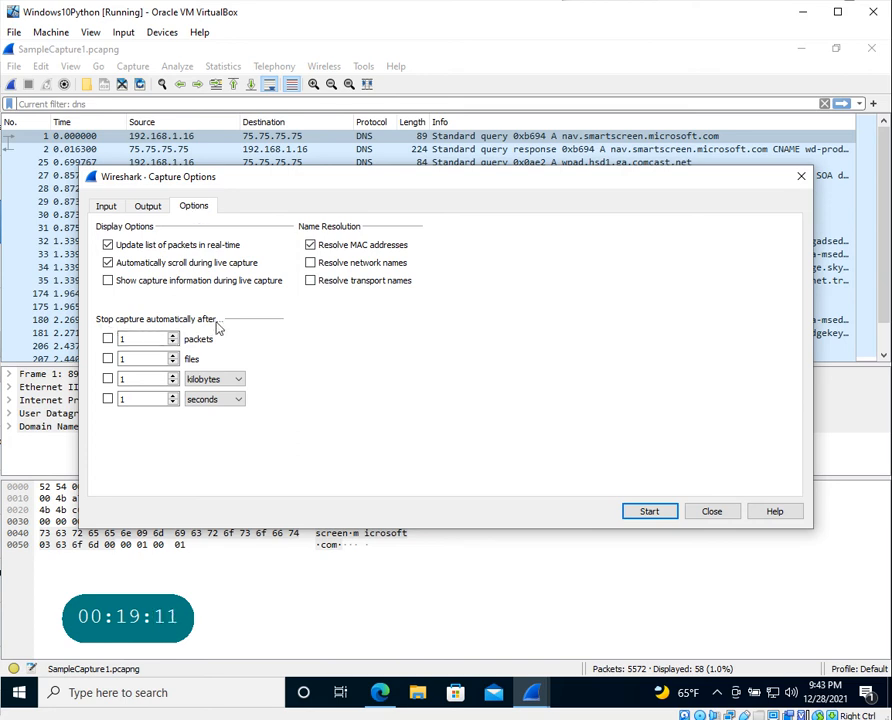
{"action": "double_click", "coordinate": [124, 339]}
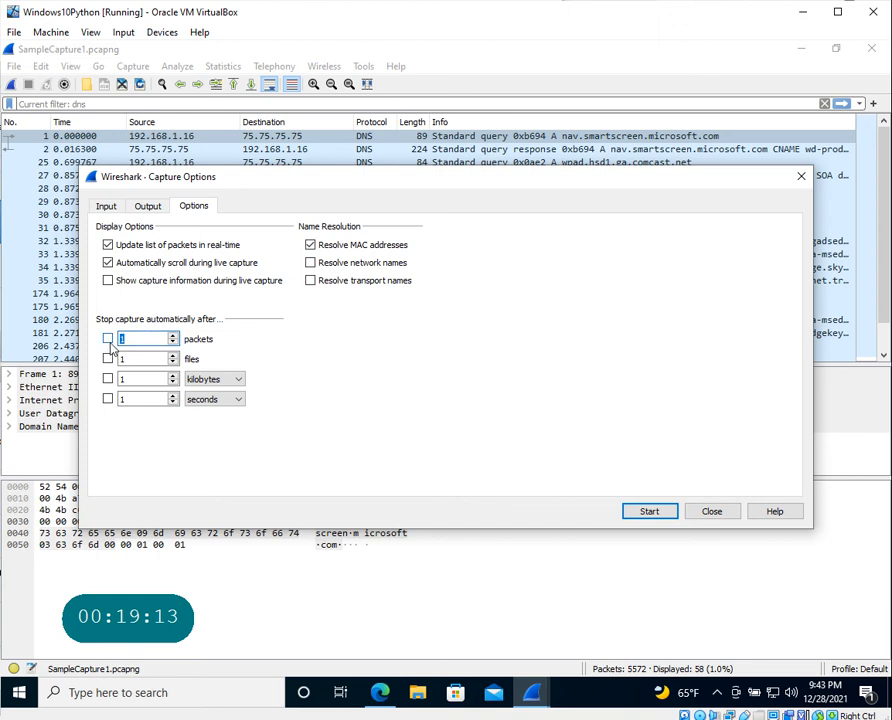
{"action": "type", "text": "2"}
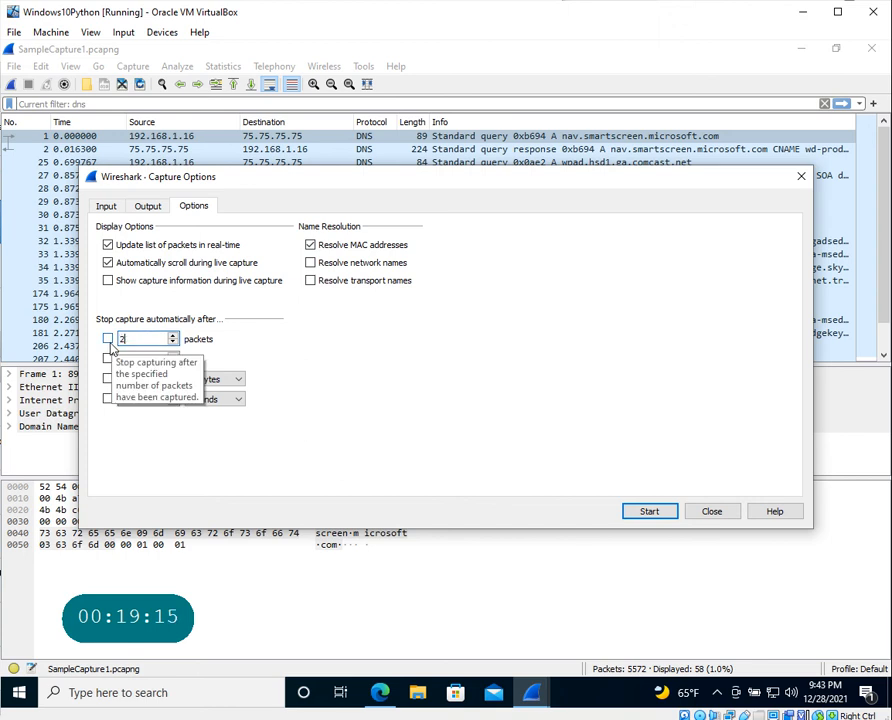
{"action": "type", "text": "00000"}
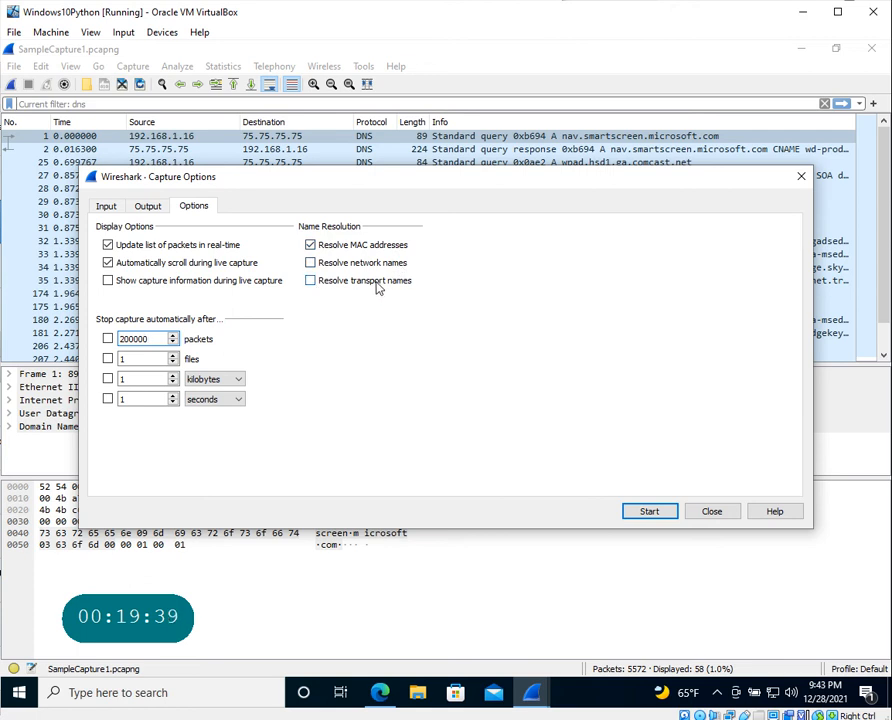
{"action": "left_click", "coordinate": [378, 289]}
- Start a capture on Ethernet with these options, stop it, and reopen the Capture Options
{"action": "left_click", "coordinate": [660, 514]}
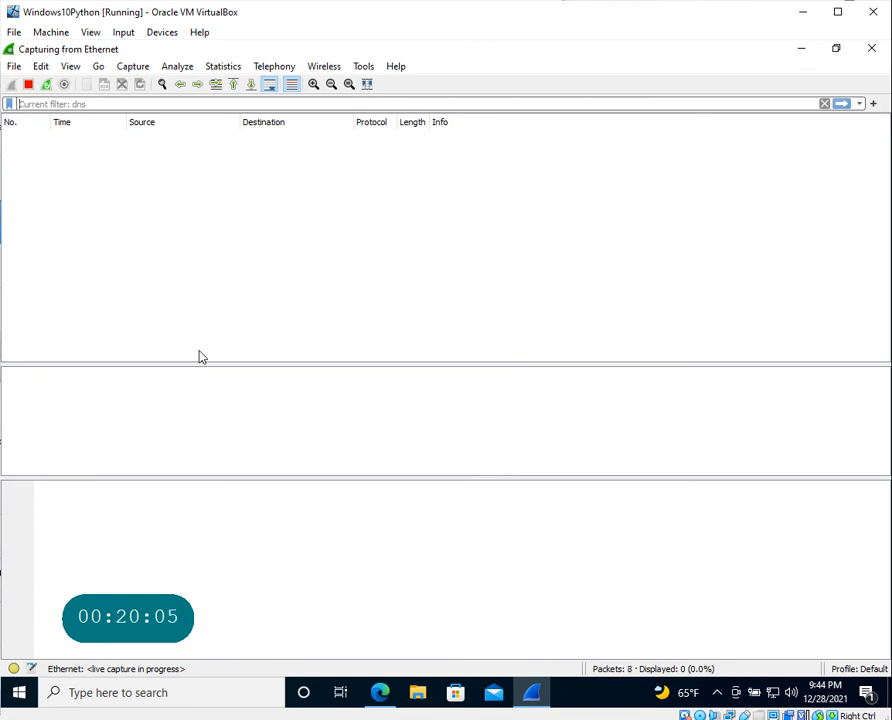
{"action": "left_click", "coordinate": [30, 85]}
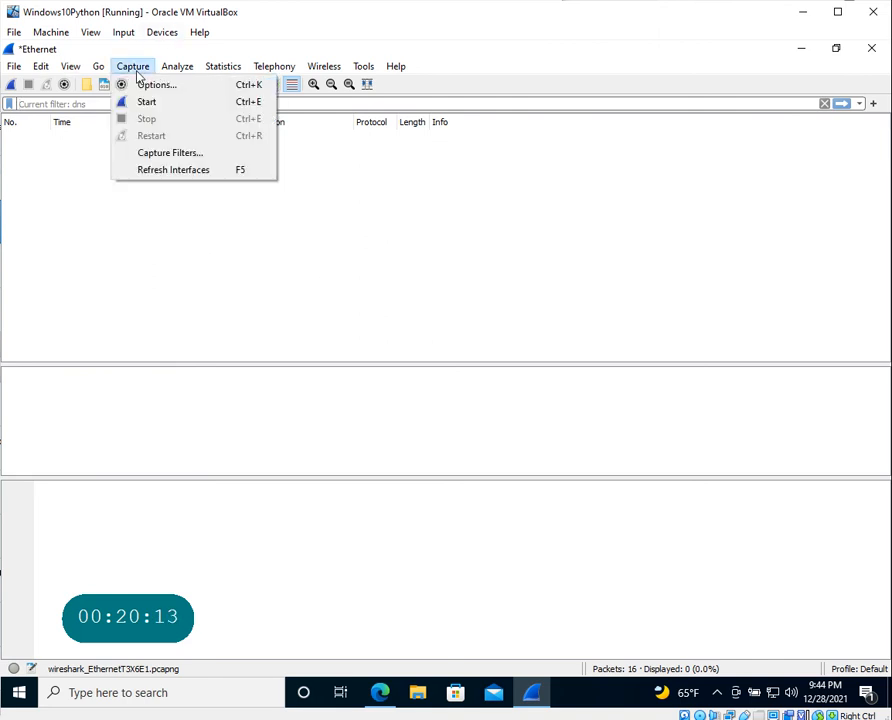
{"action": "left_click", "coordinate": [155, 85]}
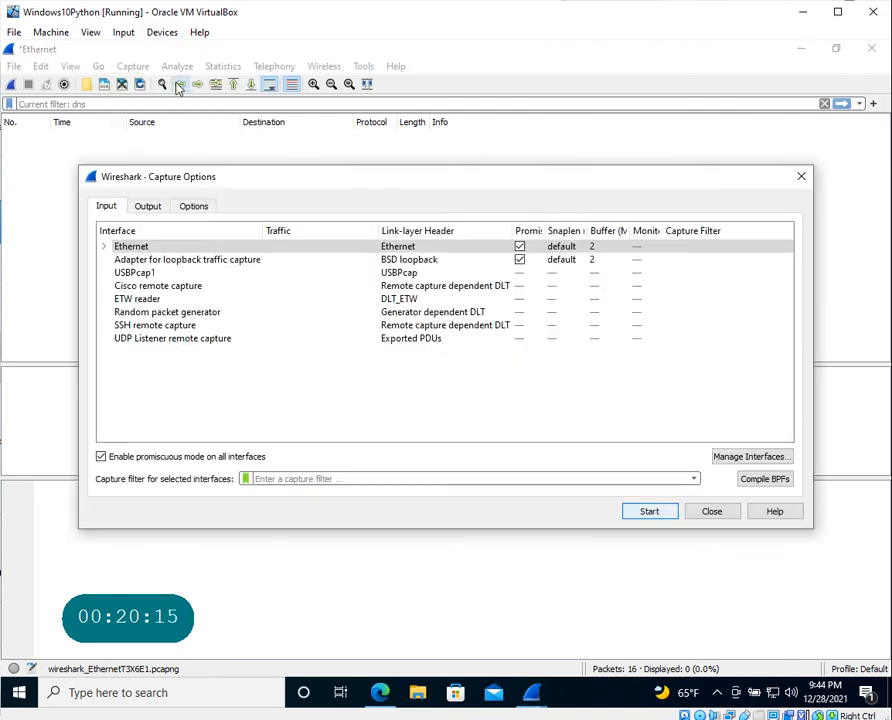
- Review the output and display settings in the Capture Options and return to the interface list
{"action": "left_click", "coordinate": [147, 209]}
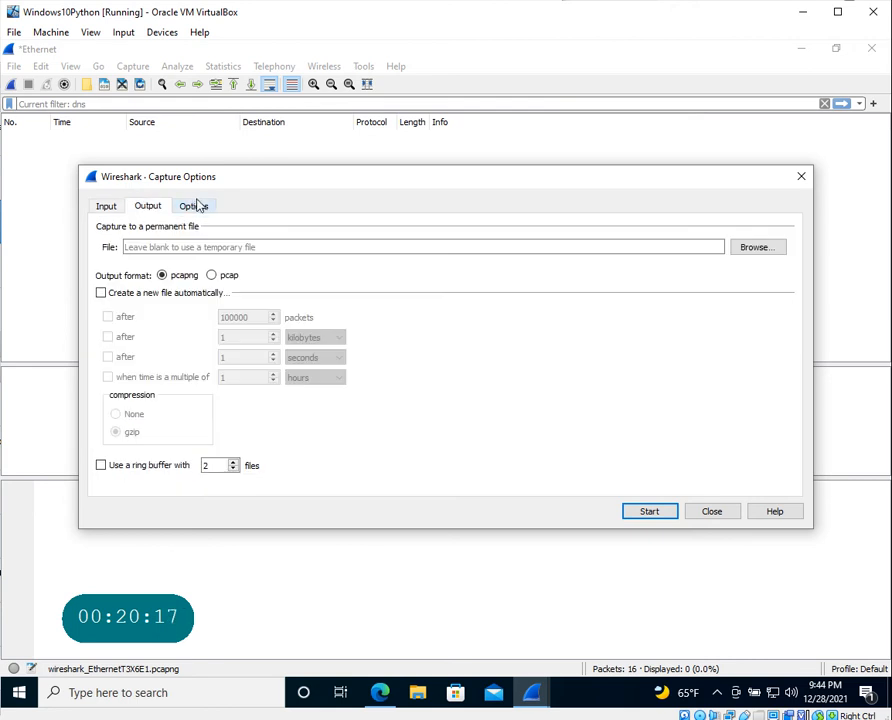
{"action": "left_click", "coordinate": [197, 205]}
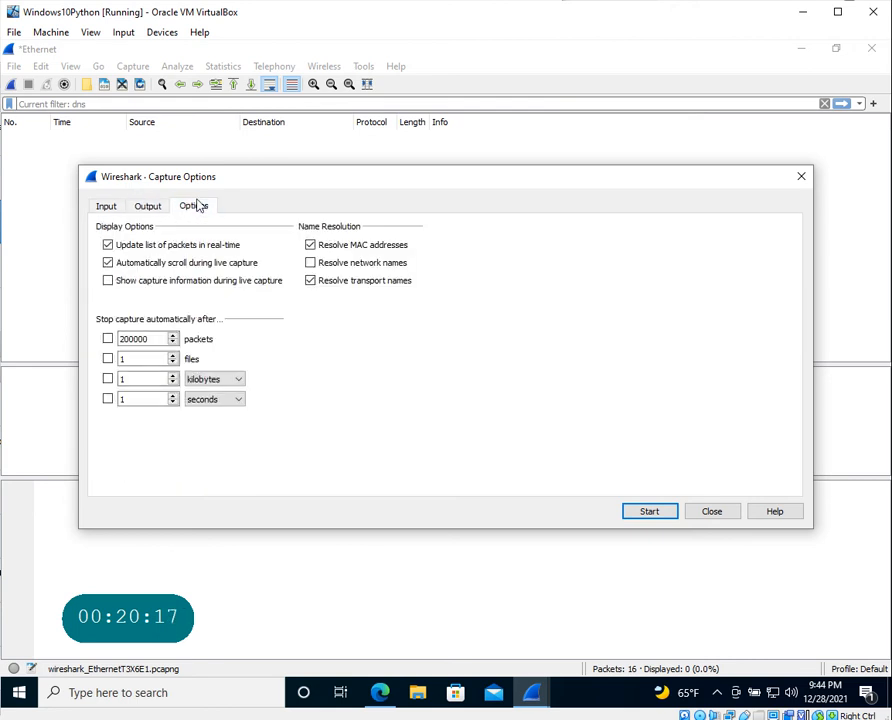
{"action": "left_click", "coordinate": [151, 209]}
{"action": "left_click", "coordinate": [105, 211]}
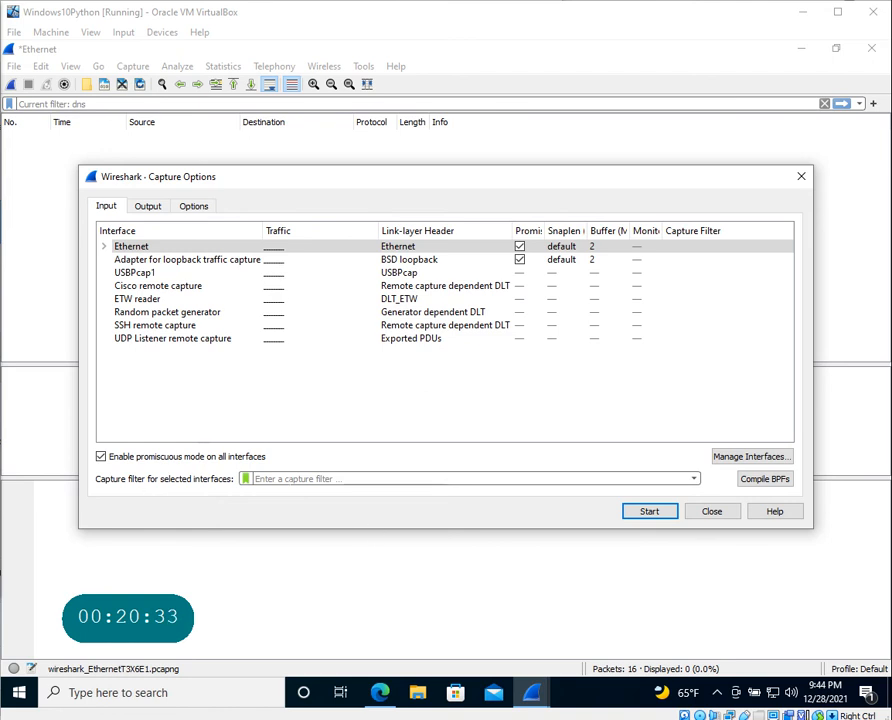
- Pick the predefined Non-DNS capture filter, not port 53, for the Ethernet interface and close the Capture Options
{"action": "left_click", "coordinate": [300, 480]}
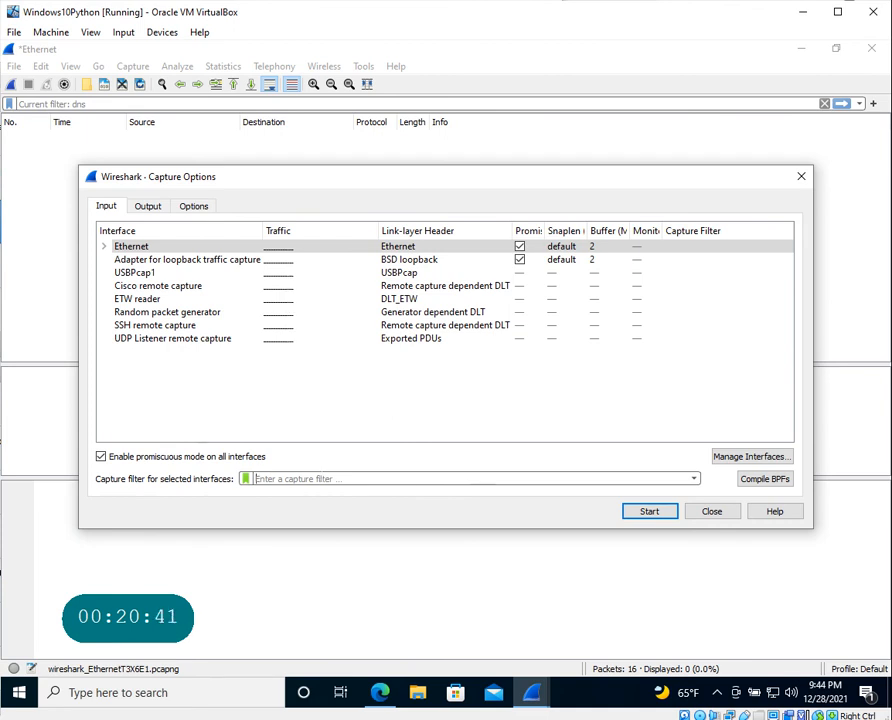
{"action": "left_click", "coordinate": [245, 478]}
{"action": "left_click", "coordinate": [294, 396]}
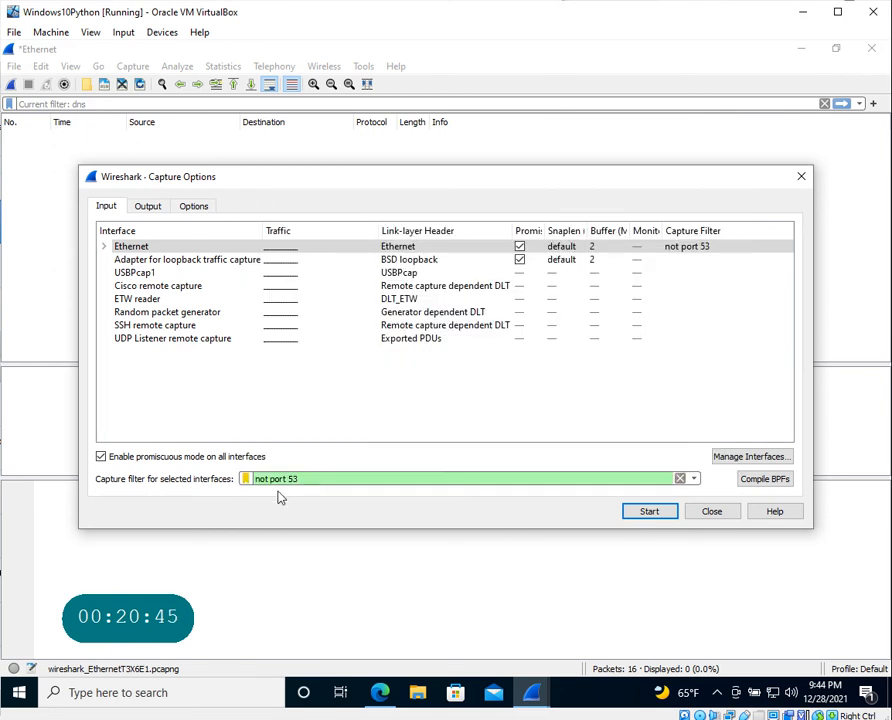
{"action": "left_click", "coordinate": [712, 511]}
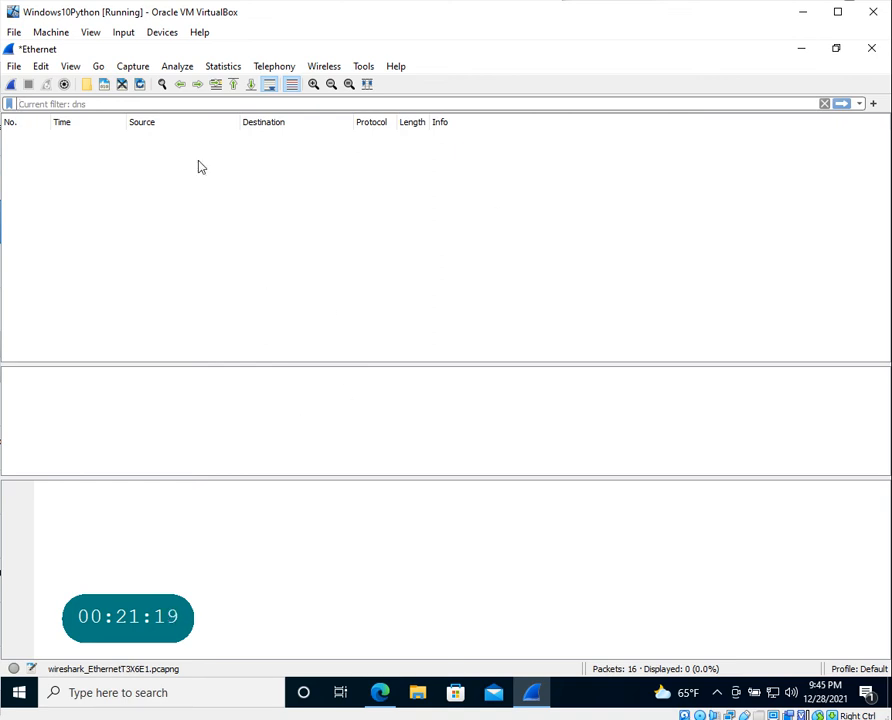
- Quit Wireshark without saving the captured packets and launch it again from the Windows search
{"action": "left_click", "coordinate": [871, 48]}
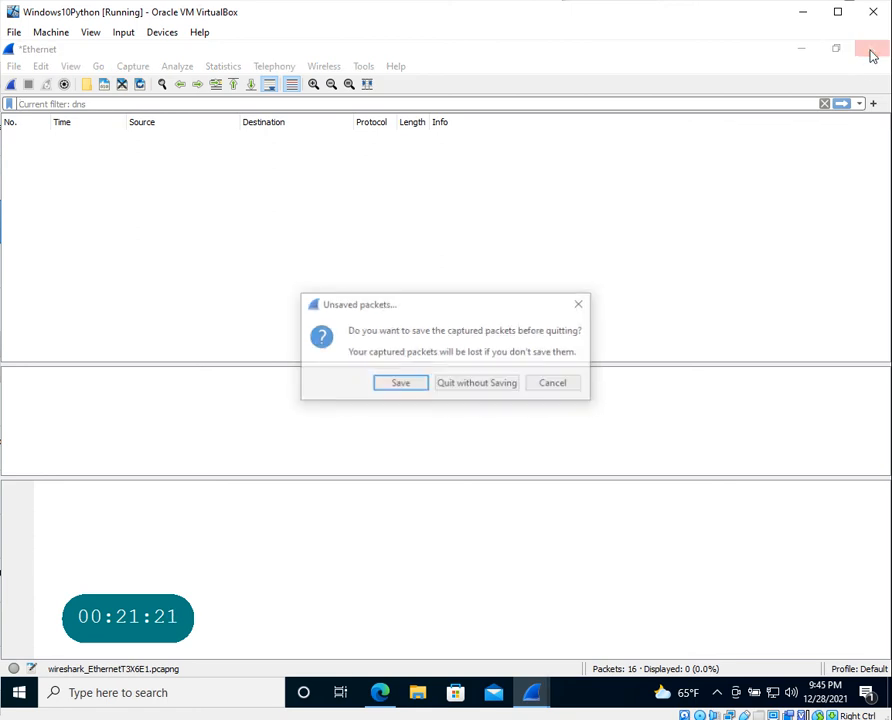
{"action": "left_click", "coordinate": [478, 384]}
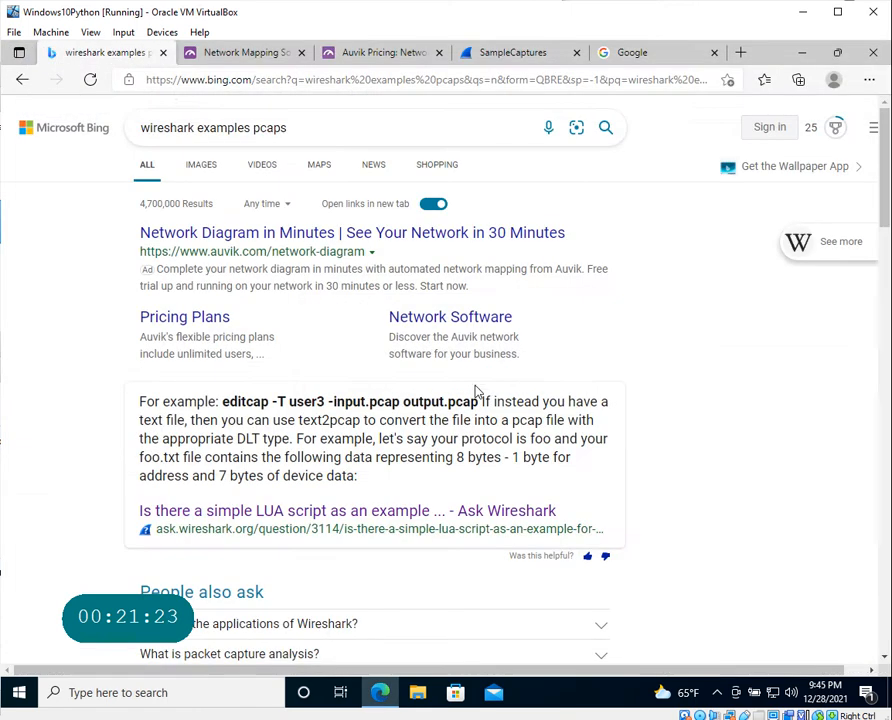
{"action": "key", "text": "super+s"}
{"action": "type", "text": "wire"}
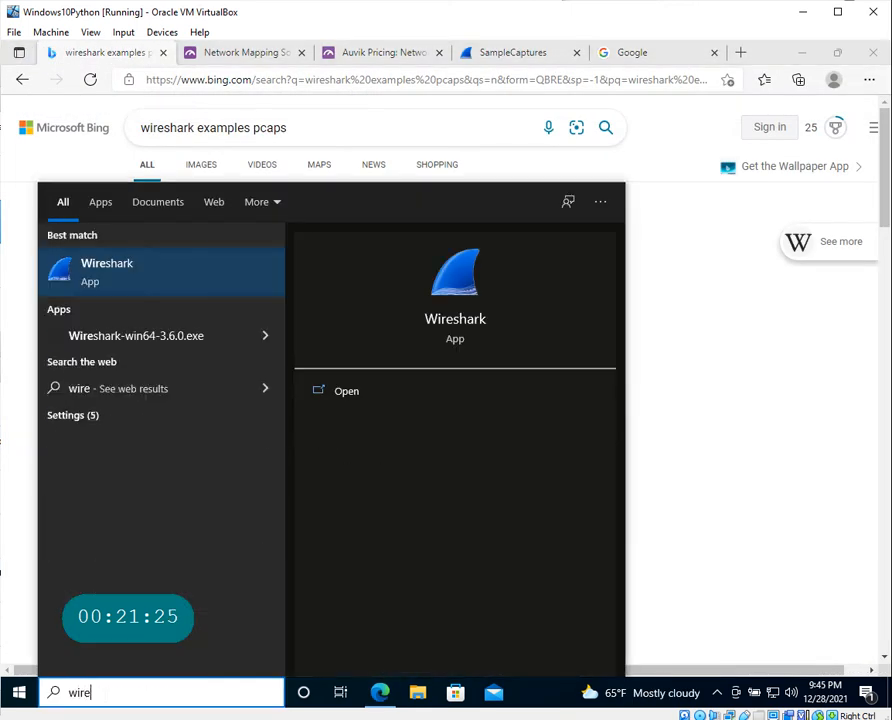
{"action": "key", "text": "Return"}
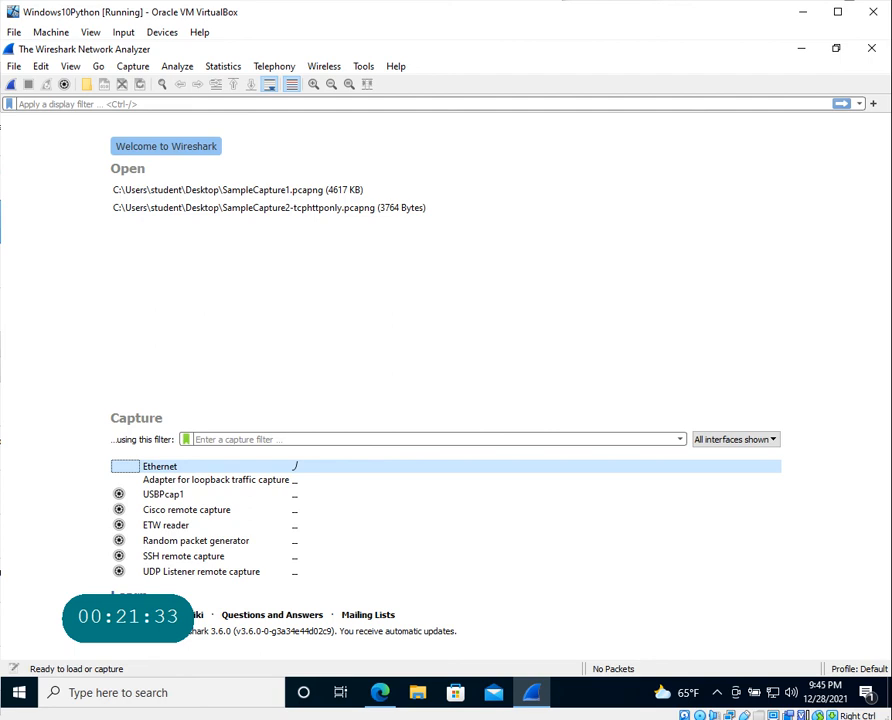
- Open the Wireshark documentation page from the welcome screen and look over its Wireshark Training and User Documentation sections
{"action": "left_click", "coordinate": [130, 615]}
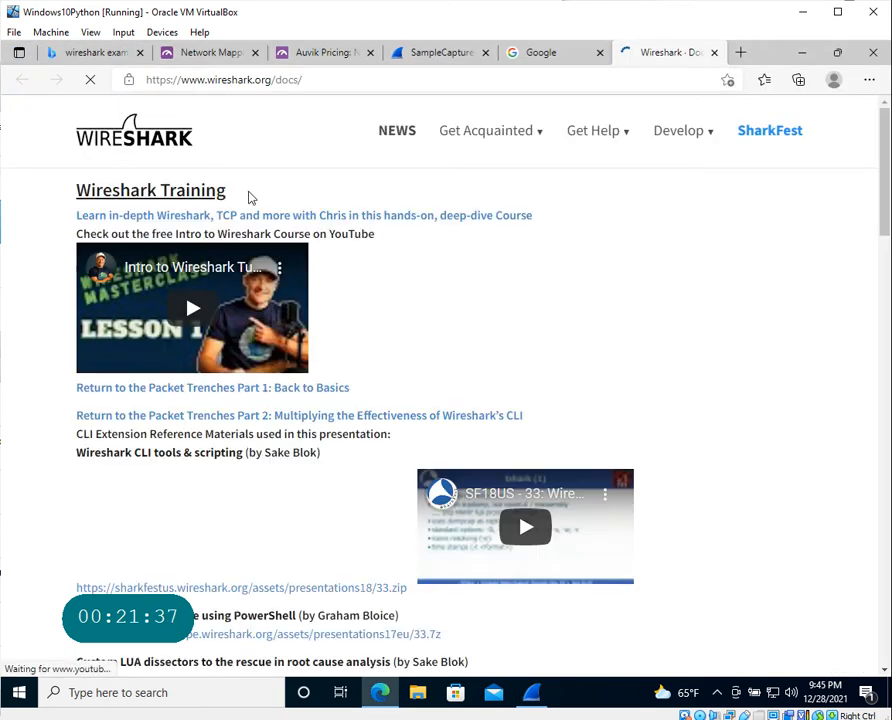
{"action": "left_click_drag", "start_coordinate": [222, 194], "coordinate": [66, 188]}
{"action": "scroll", "coordinate": [289, 490], "scroll_direction": "down", "scroll_amount": 4}
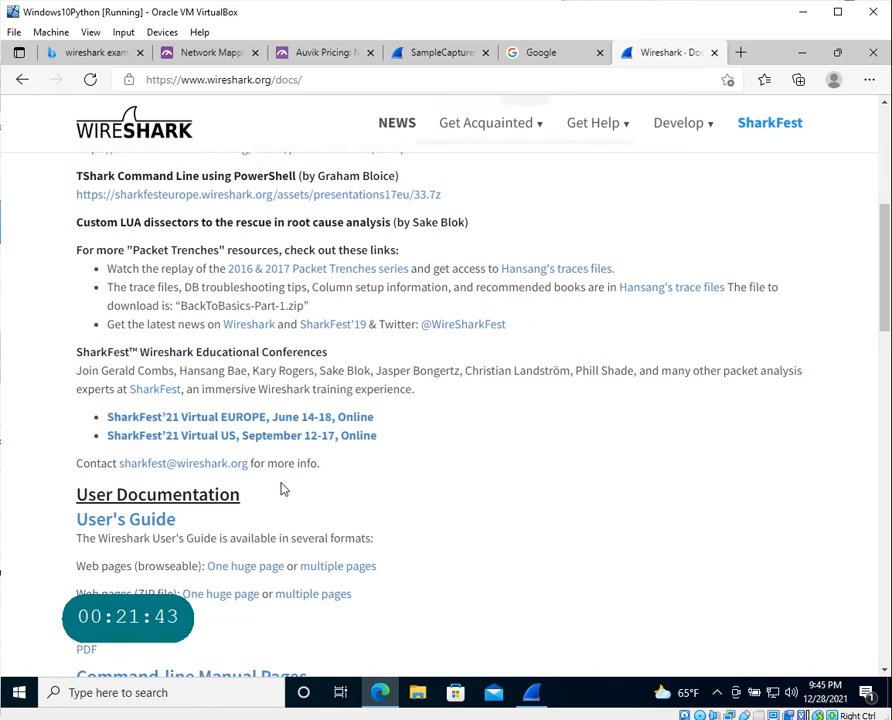
{"action": "scroll", "coordinate": [283, 490], "scroll_direction": "up", "scroll_amount": 4}
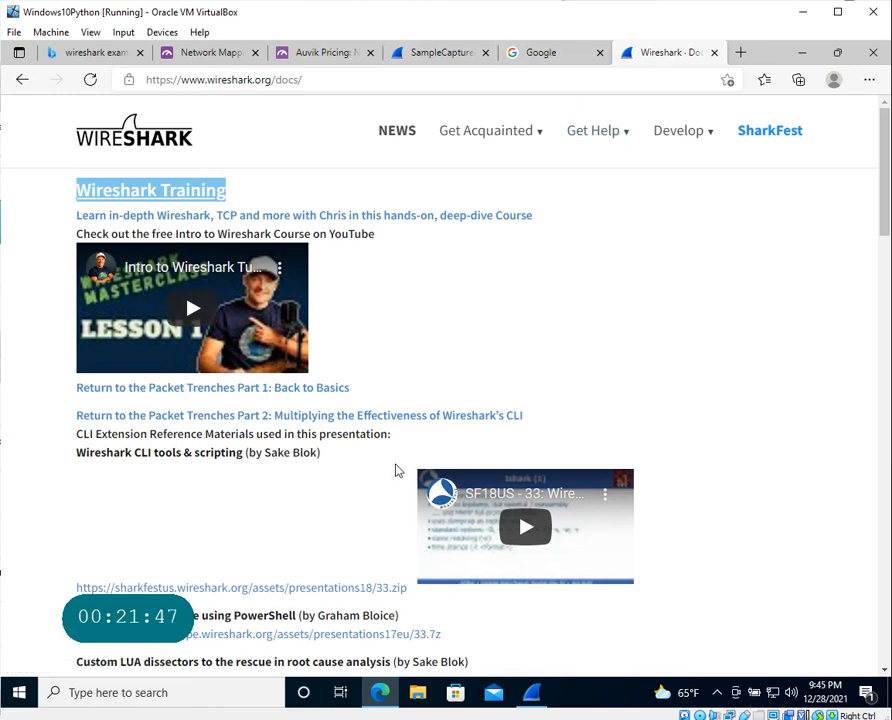
- Switch back to Wireshark, open its online User's Guide, and read the opening definition in section 1.1, What is Wireshark?
{"action": "key", "text": "alt+Tab"}
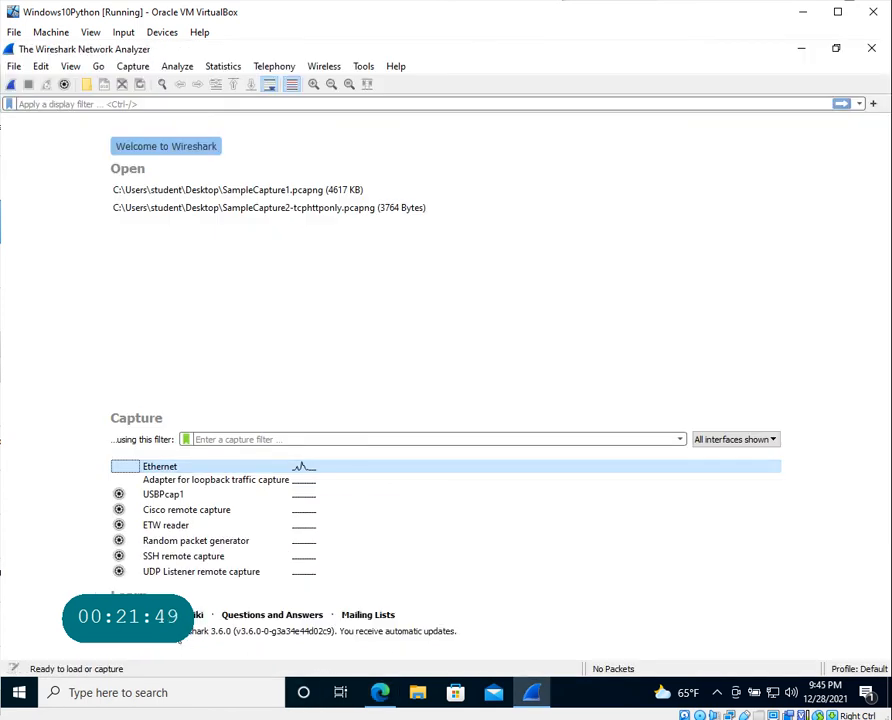
{"action": "left_click", "coordinate": [135, 614]}
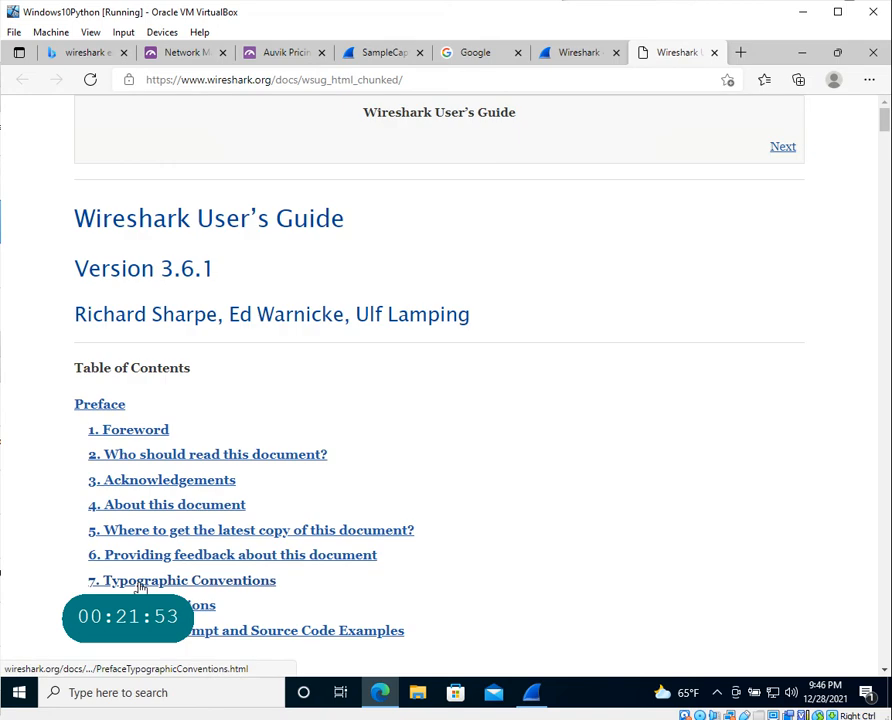
{"action": "left_click_drag", "start_coordinate": [72, 218], "coordinate": [377, 227]}
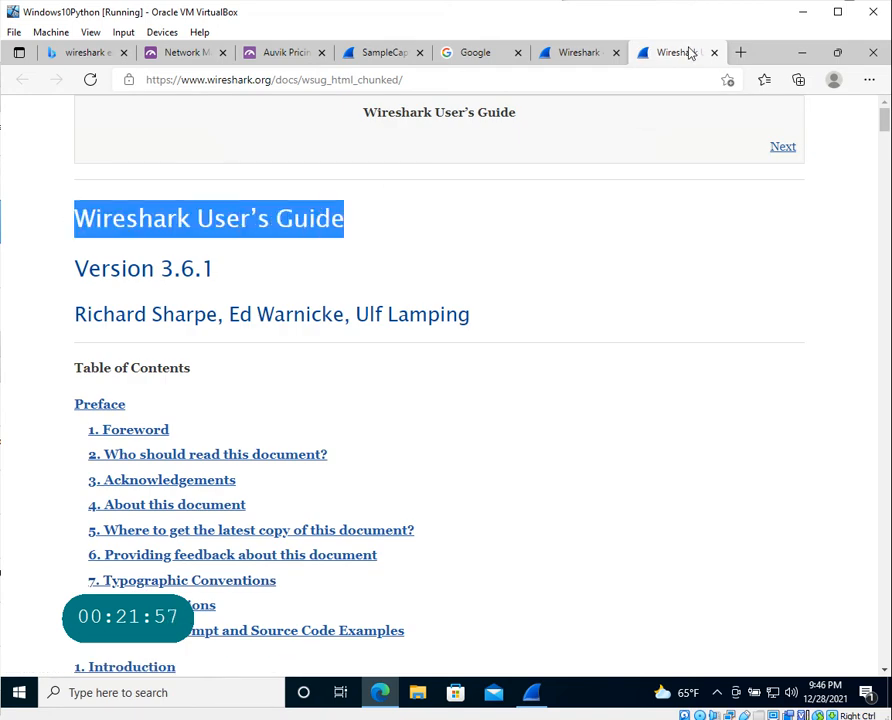
{"action": "scroll", "coordinate": [450, 414], "scroll_direction": "down", "scroll_amount": 3}
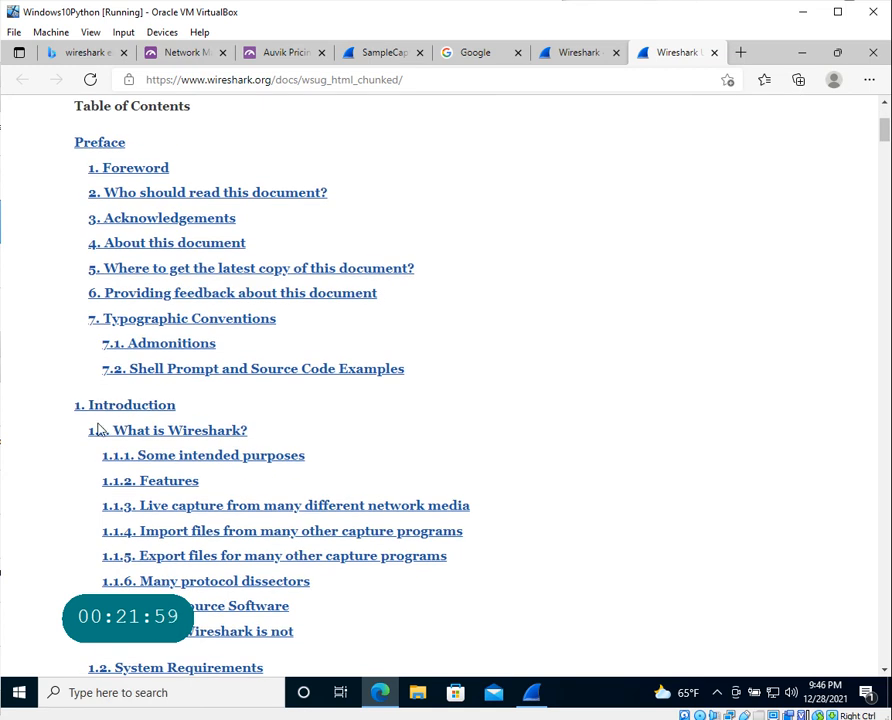
{"action": "left_click", "coordinate": [198, 434]}
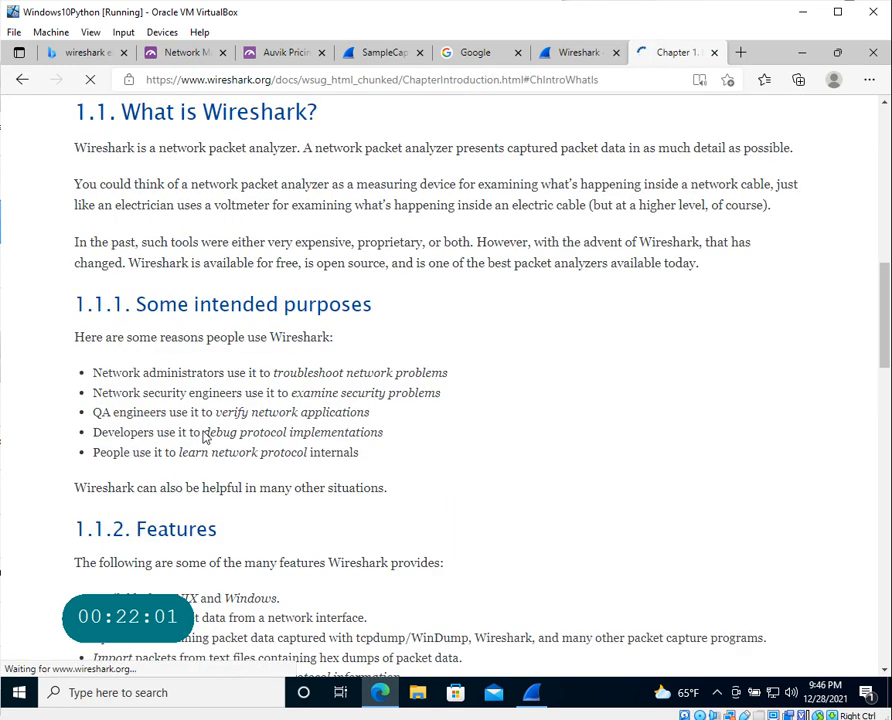
{"action": "left_click_drag", "start_coordinate": [74, 147], "coordinate": [301, 148]}
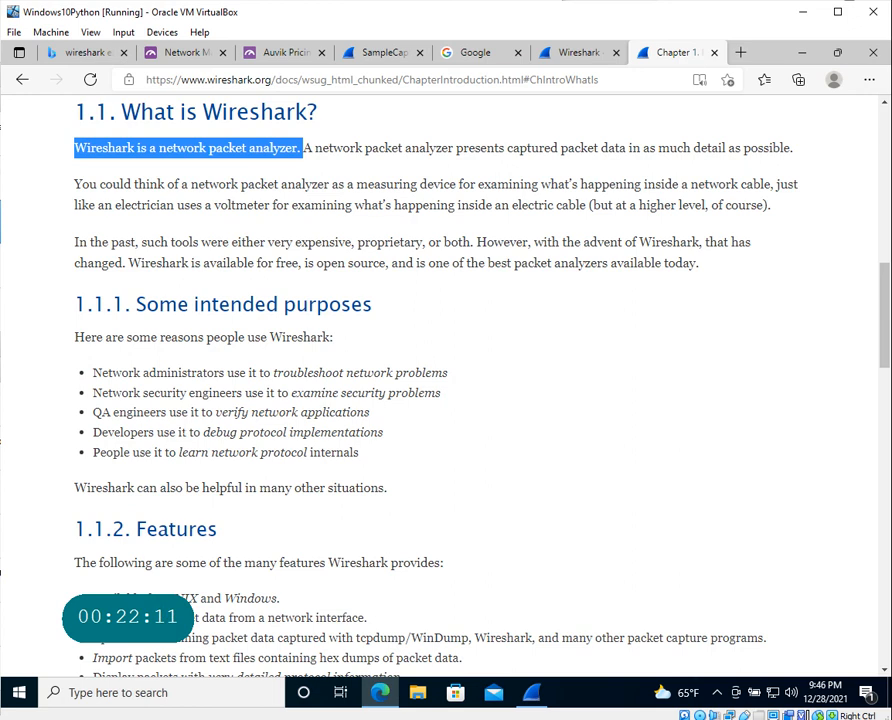
- Read section 1.1.1, Some intended purposes, highlighting how administrators, security engineers, QA engineers and developers use Wireshark
{"action": "left_click_drag", "start_coordinate": [385, 309], "coordinate": [72, 306]}
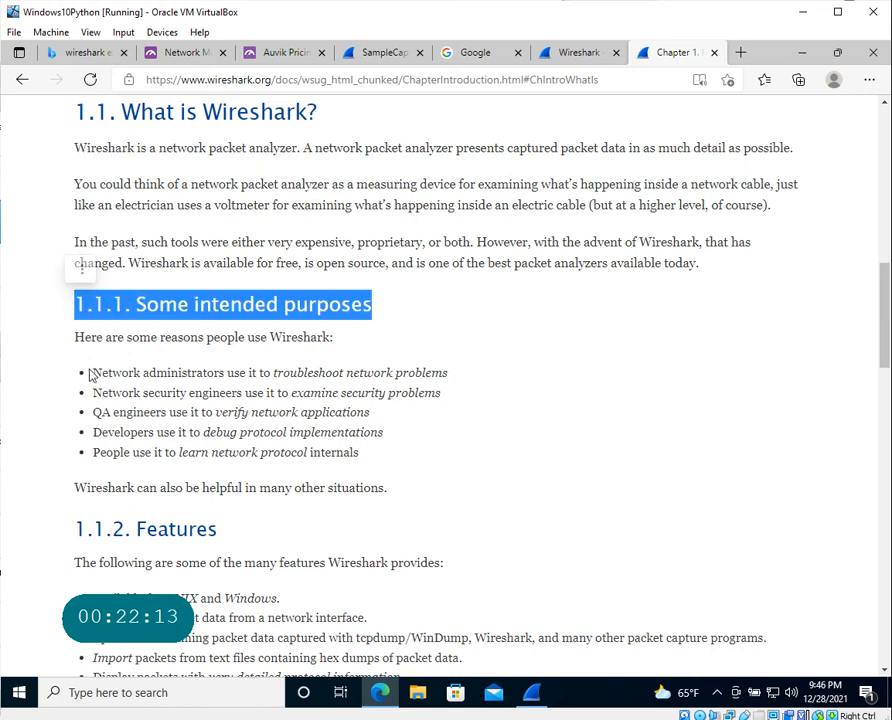
{"action": "left_click_drag", "start_coordinate": [92, 372], "coordinate": [456, 378]}
{"action": "left_click_drag", "start_coordinate": [238, 393], "coordinate": [84, 398]}
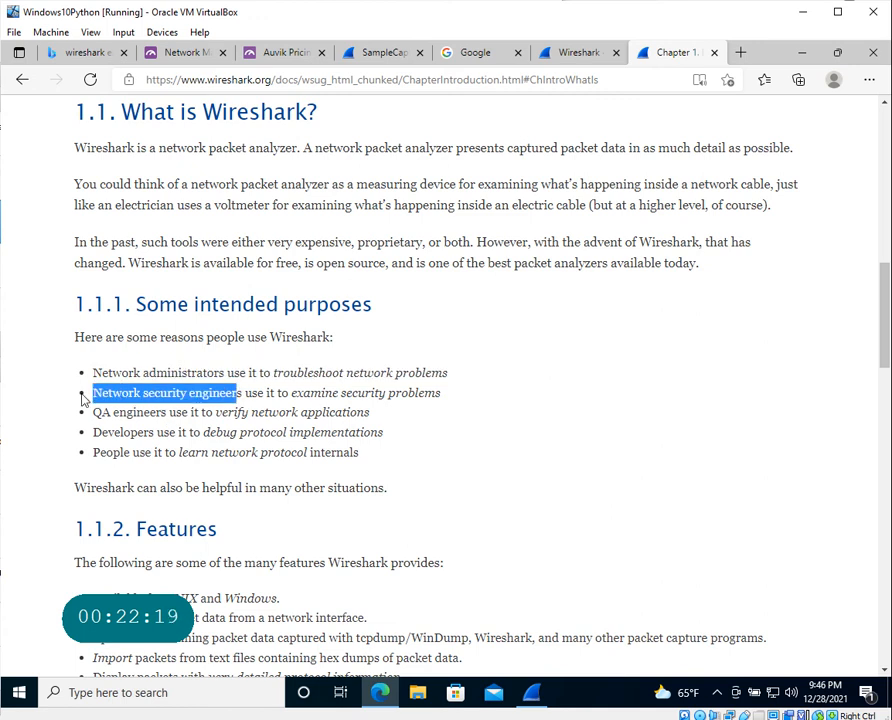
{"action": "left_click_drag", "start_coordinate": [289, 394], "coordinate": [449, 399]}
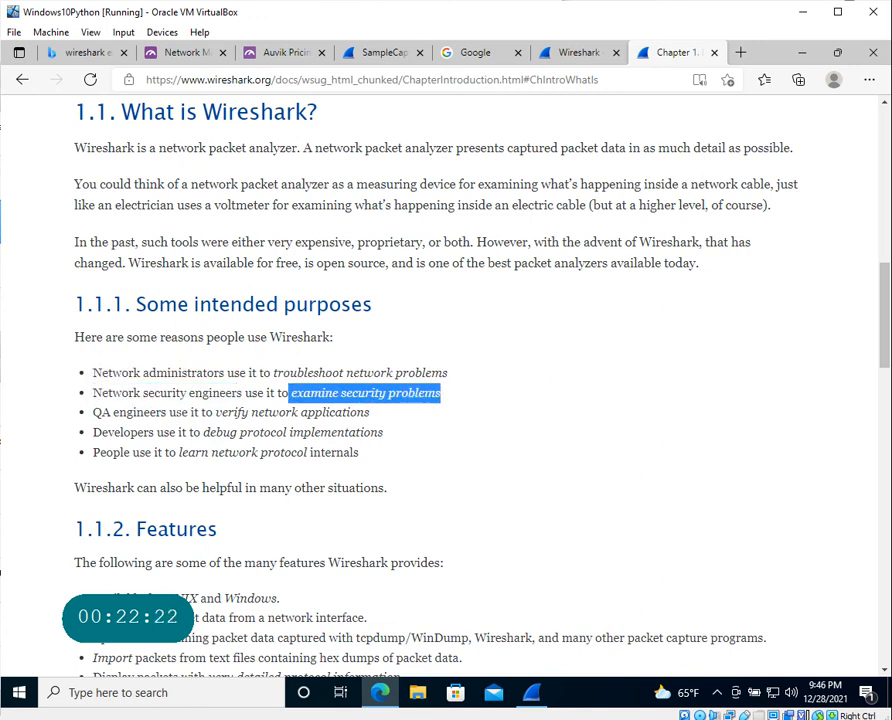
{"action": "left_click_drag", "start_coordinate": [196, 413], "coordinate": [44, 424]}
{"action": "left_click_drag", "start_coordinate": [370, 414], "coordinate": [200, 413]}
{"action": "left_click_drag", "start_coordinate": [102, 433], "coordinate": [398, 438]}
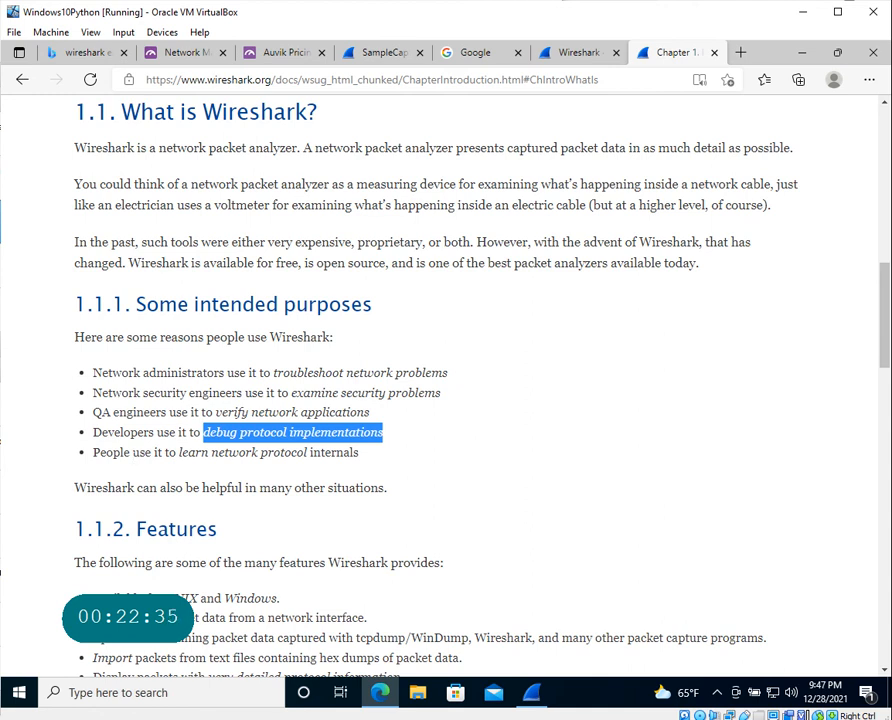
- Look over the 1.1.2 Features list and the Figure 1.1 example of captured packets in the User's Guide
{"action": "scroll", "coordinate": [446, 380], "scroll_direction": "down", "scroll_amount": 3}
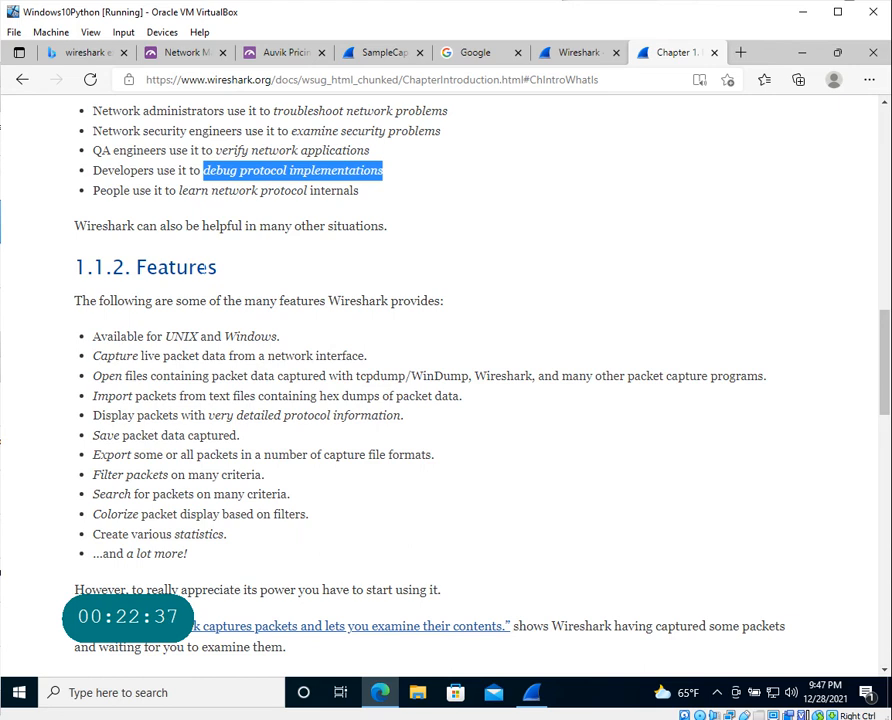
{"action": "scroll", "coordinate": [211, 407], "scroll_direction": "down", "scroll_amount": 3}
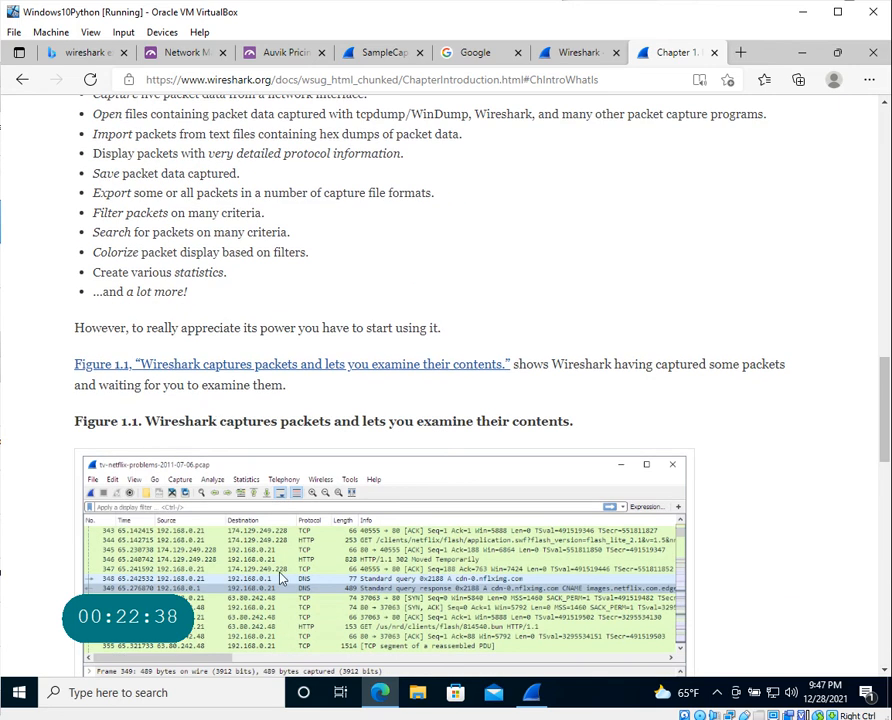
{"action": "scroll", "coordinate": [197, 403], "scroll_direction": "down", "scroll_amount": 1}
{"action": "scroll", "coordinate": [273, 575], "scroll_direction": "down", "scroll_amount": 3}
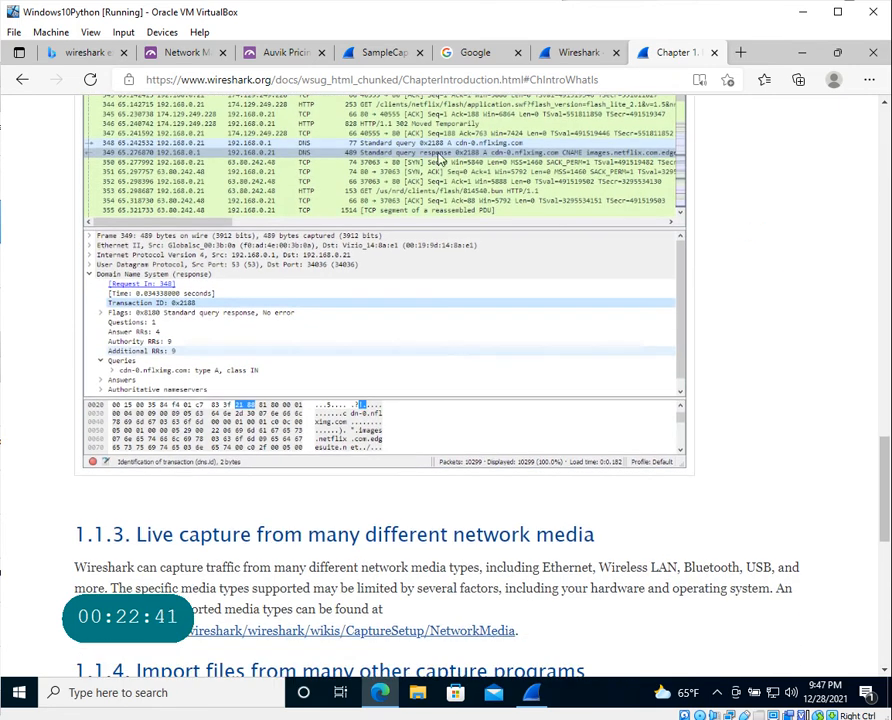
{"action": "scroll", "coordinate": [273, 575], "scroll_direction": "up", "scroll_amount": 3}
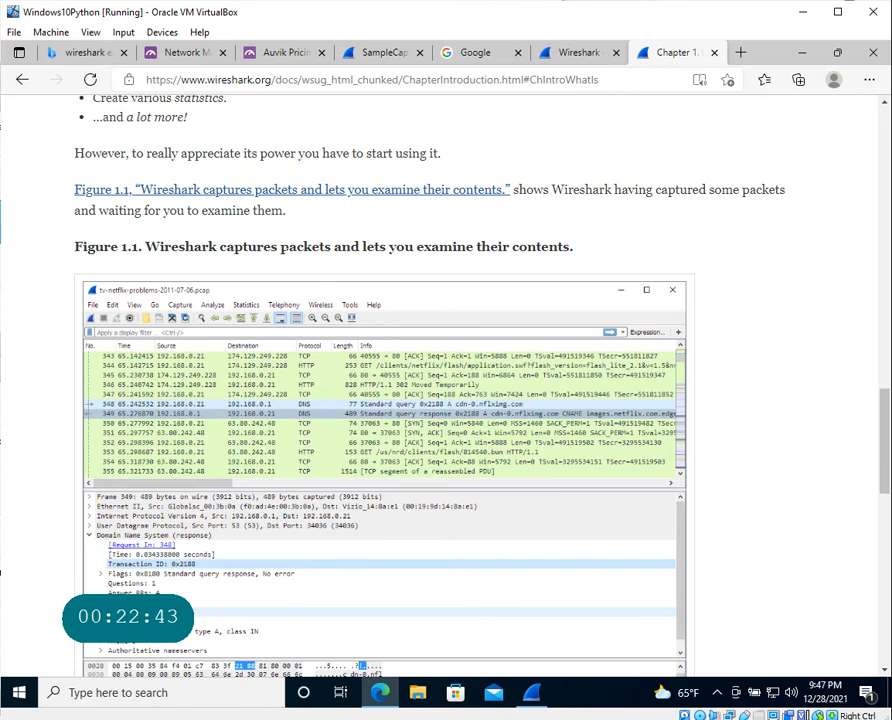
- Read the Introduction chapter from the Figure 1.1 caption through "What Wireshark is not", highlighting the caption and the intrusion detection statement
{"action": "left_click_drag", "start_coordinate": [145, 246], "coordinate": [610, 254]}
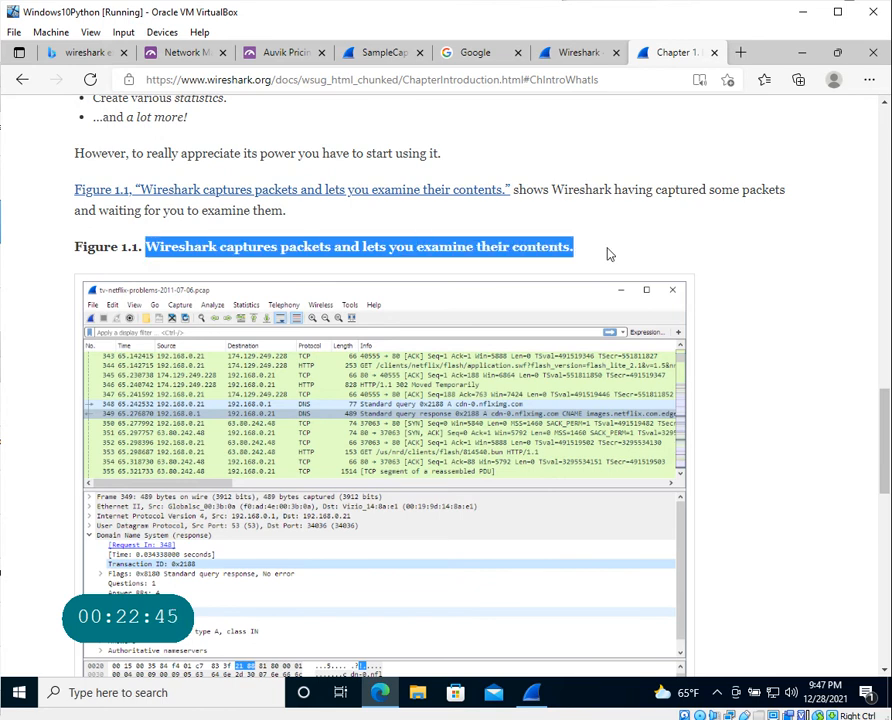
{"action": "scroll", "coordinate": [366, 212], "scroll_direction": "down", "scroll_amount": 5}
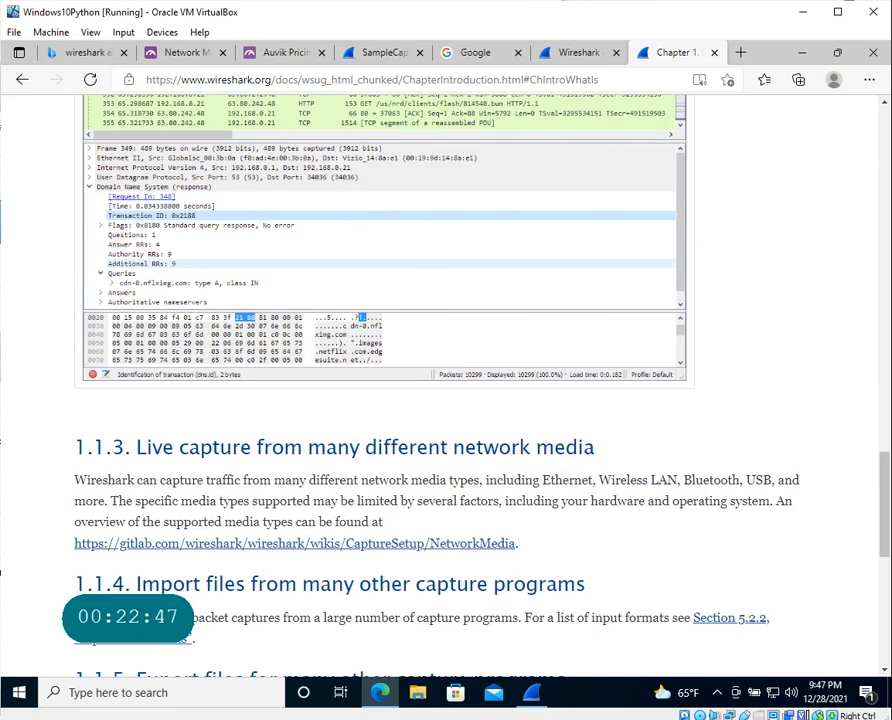
{"action": "scroll", "coordinate": [362, 462], "scroll_direction": "down", "scroll_amount": 5}
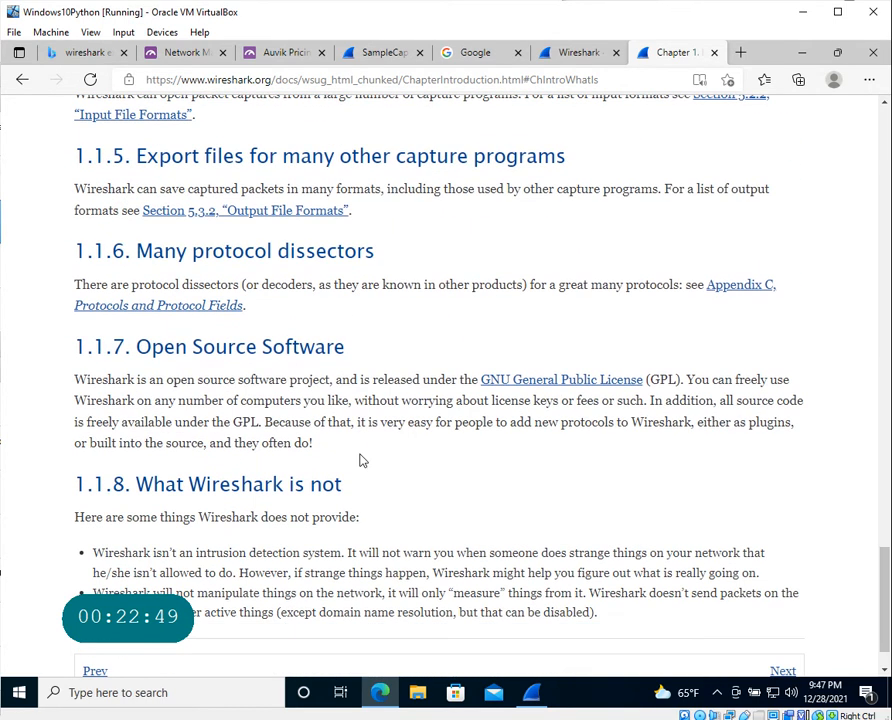
{"action": "scroll", "coordinate": [218, 393], "scroll_direction": "down", "scroll_amount": 1}
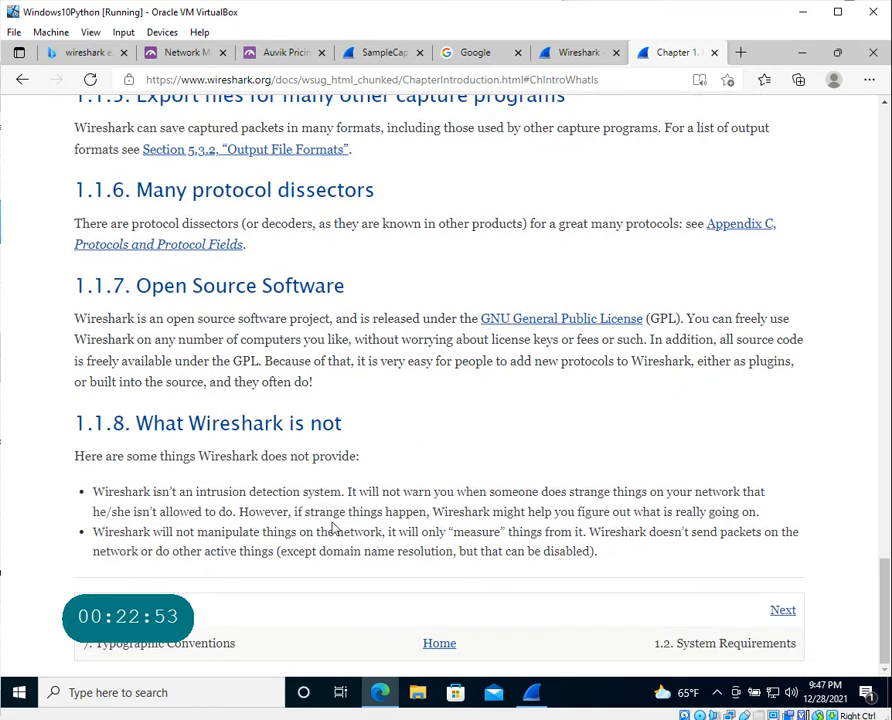
{"action": "left_click_drag", "start_coordinate": [343, 491], "coordinate": [70, 486]}
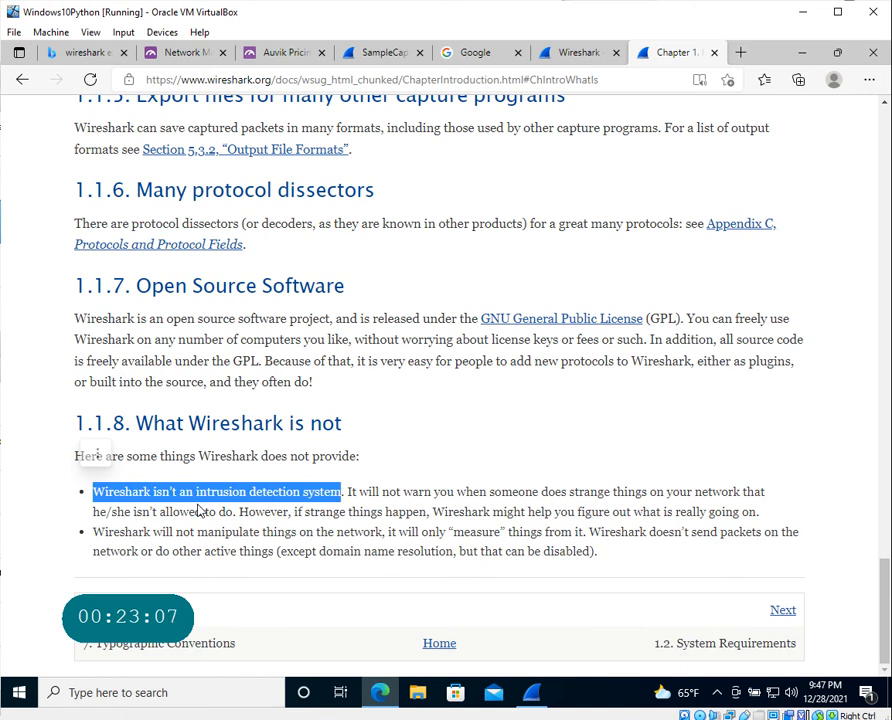
- Switch to Wireshark, open its help contents to view the User's Guide, and close the guide's page
{"action": "key", "text": "alt+Tab"}
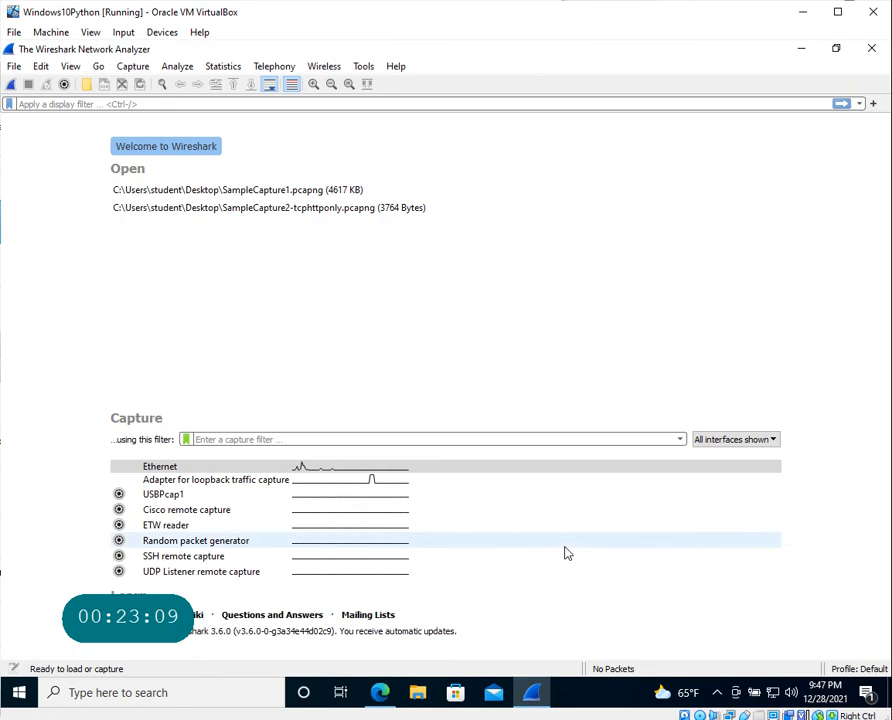
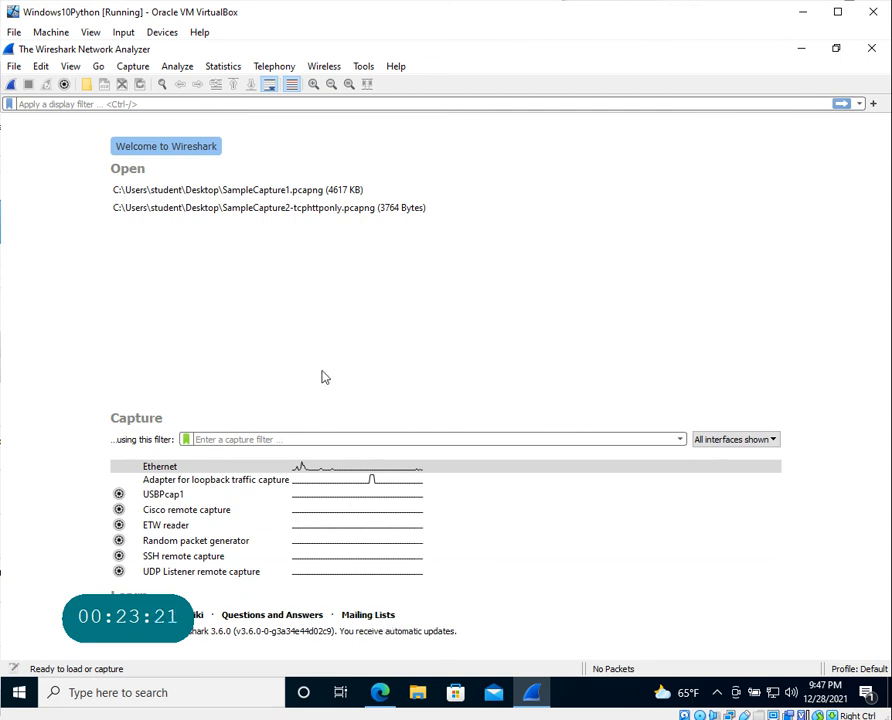
{"action": "left_click", "coordinate": [397, 67]}
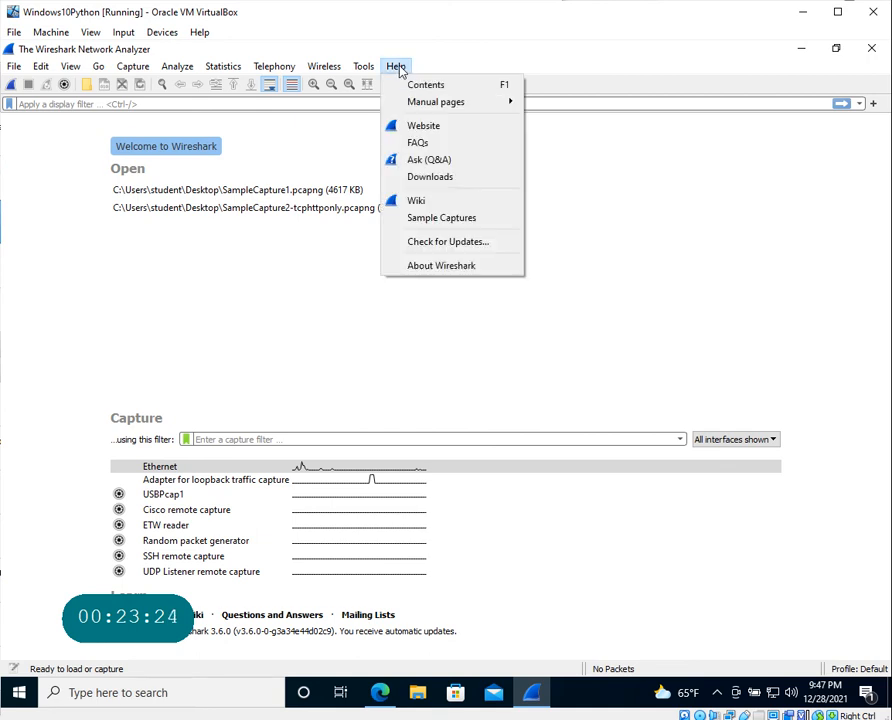
{"action": "left_click", "coordinate": [464, 92]}
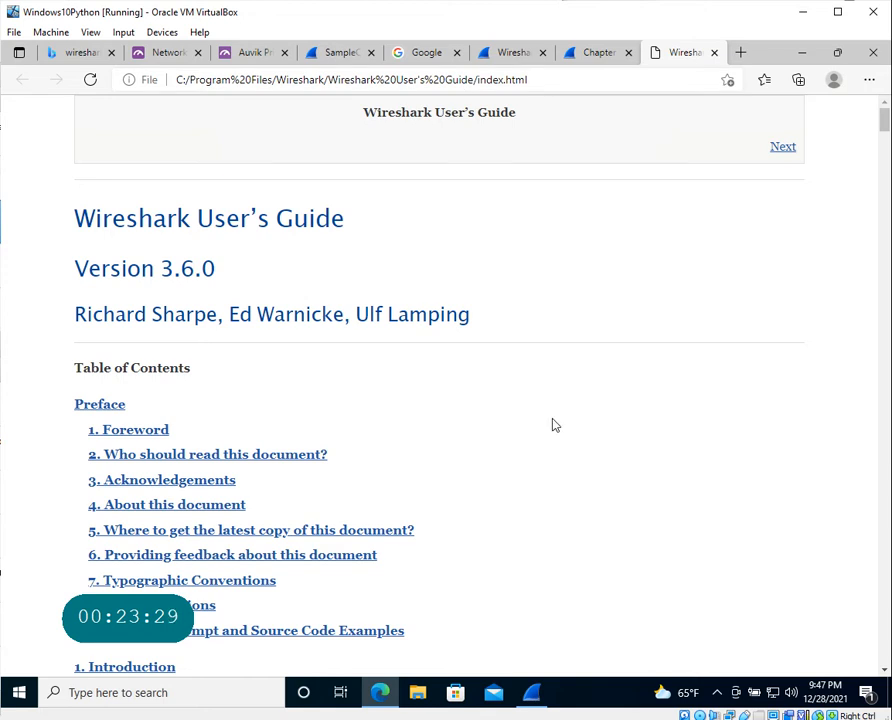
{"action": "left_click", "coordinate": [714, 52]}
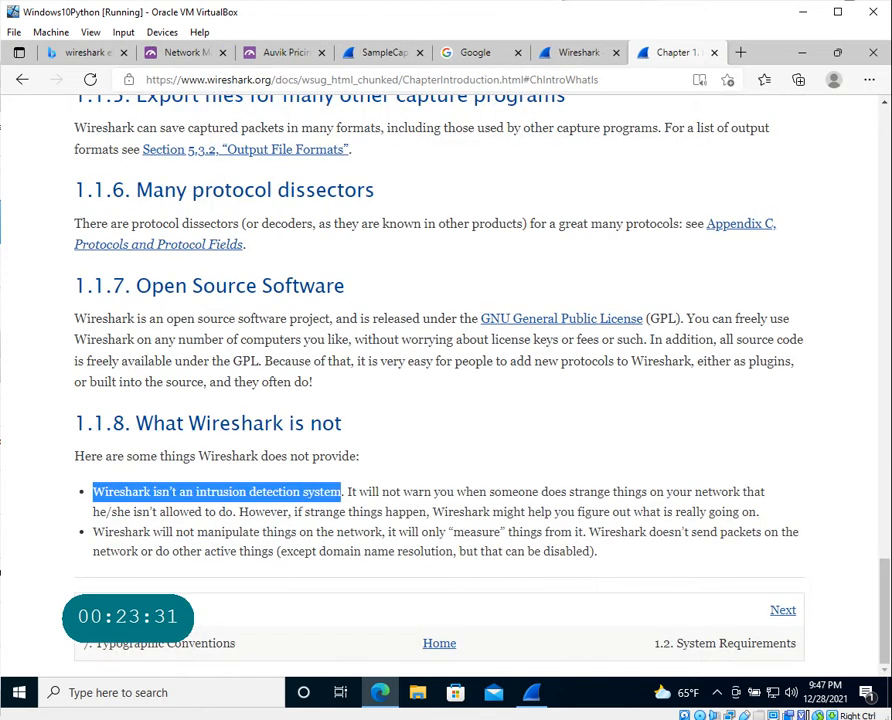
- Open the Wireshark manual page from the program's help, close it, and return to Wireshark
{"action": "key", "text": "alt"}
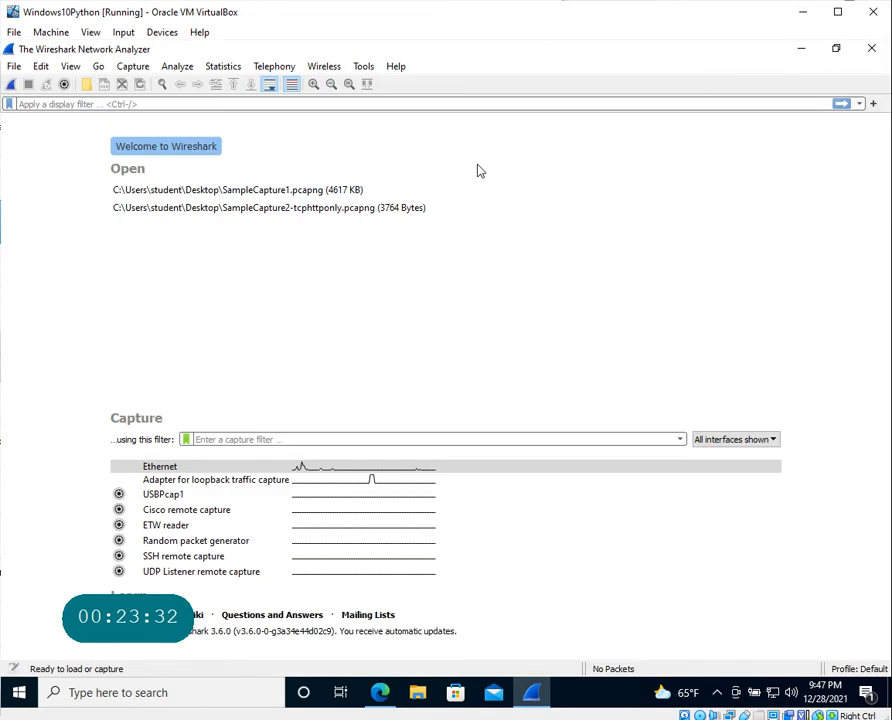
{"action": "left_click", "coordinate": [395, 66]}
{"action": "mouse_move", "coordinate": [484, 102]}
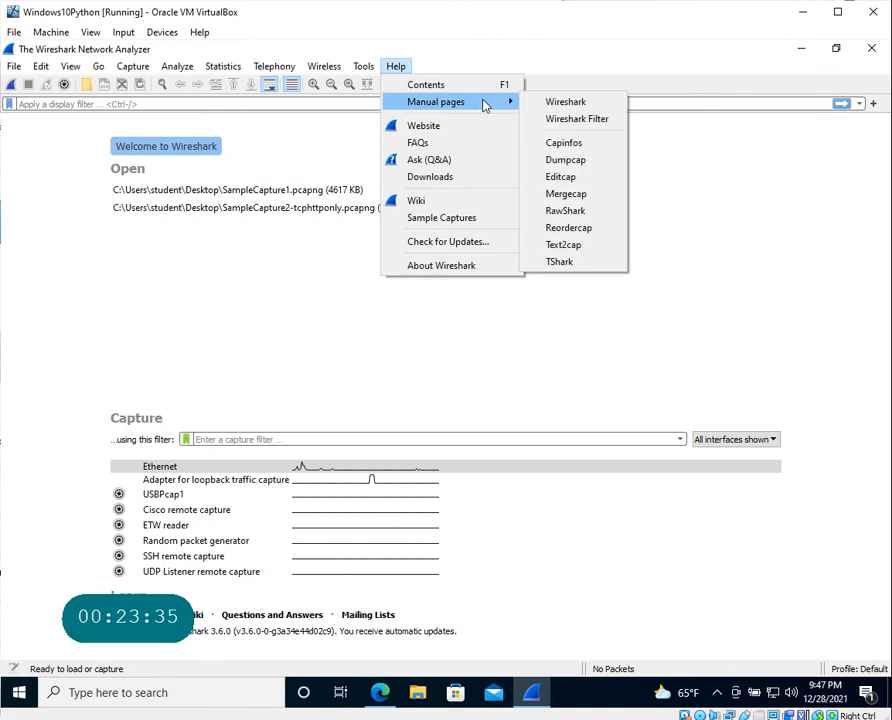
{"action": "left_click", "coordinate": [578, 102]}
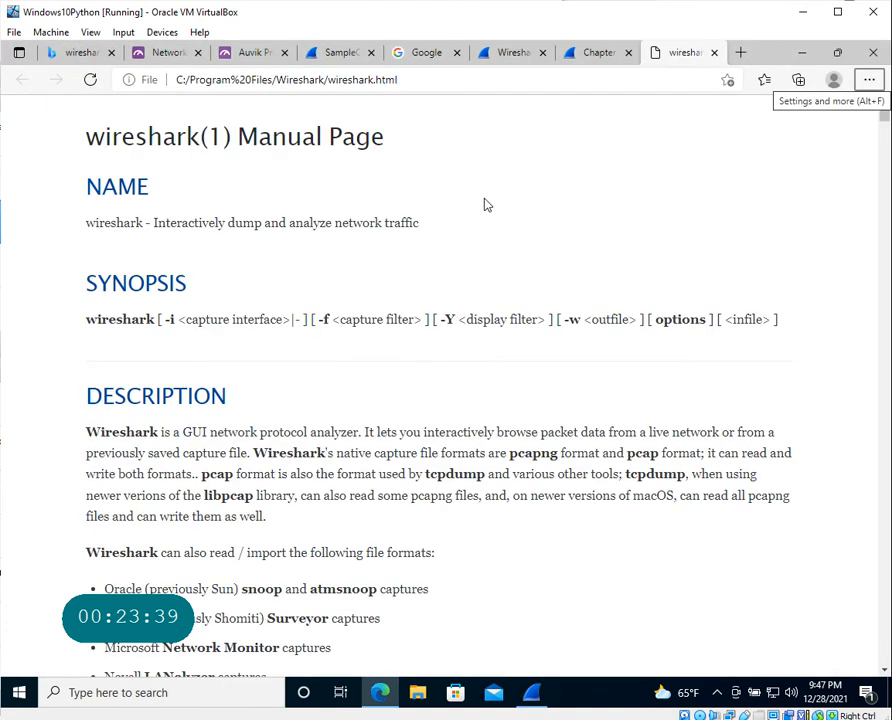
{"action": "left_click", "coordinate": [714, 52]}
{"action": "key", "text": "alt+Tab"}
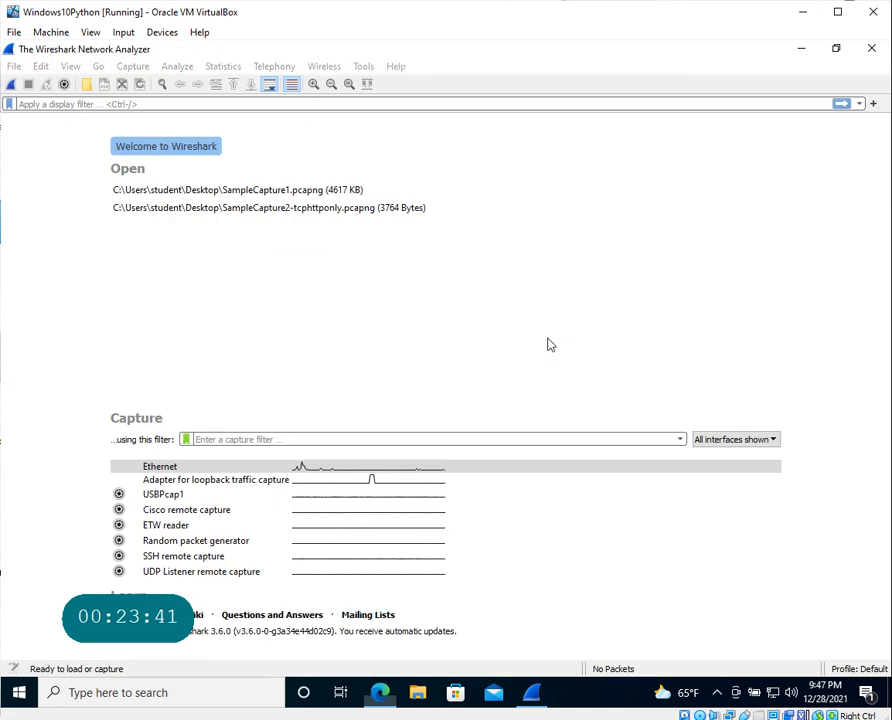
{"action": "key", "text": "alt+Tab"}
{"action": "key", "text": "alt+Tab"}
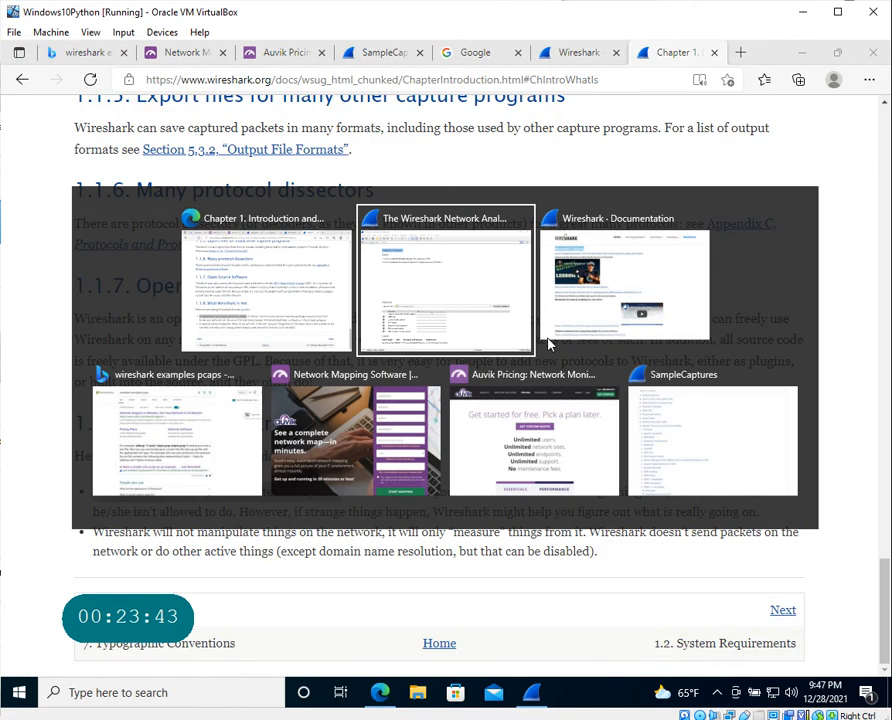
{"action": "key", "text": "alt+Tab"}
{"action": "key", "text": "alt+Tab"}
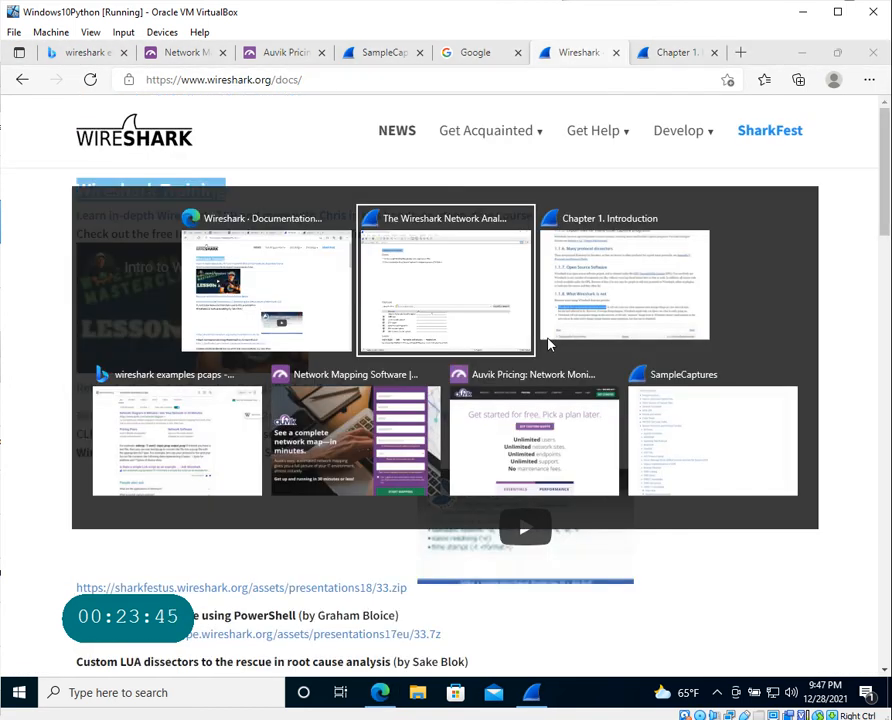
{"action": "left_click", "coordinate": [548, 340]}
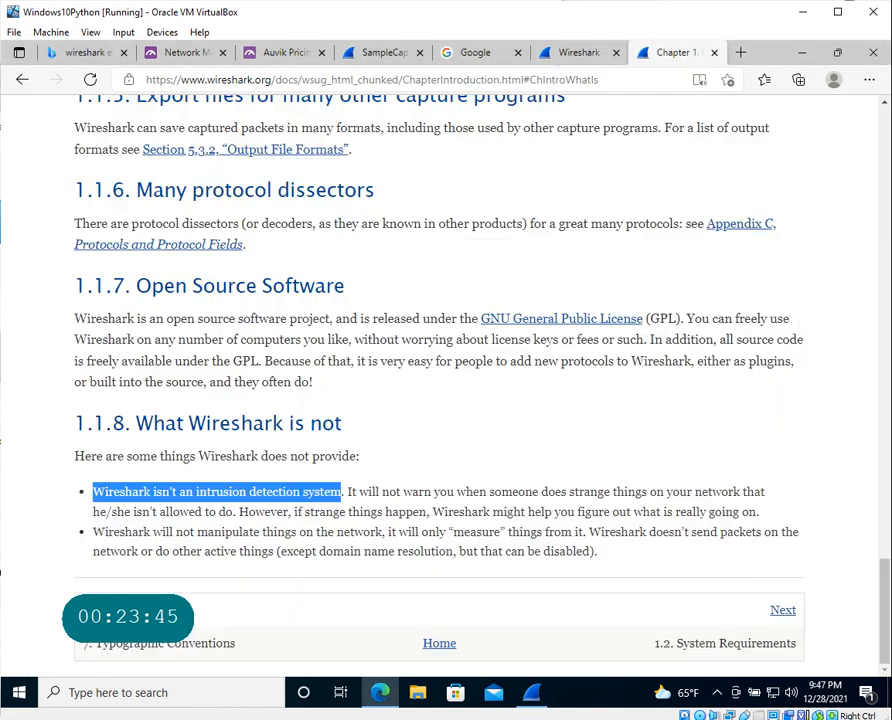
- Open the User's Guide from Wireshark's help and browse its table of contents through the User Interface and Capturing Live Network Data chapters
{"action": "left_click", "coordinate": [530, 694]}
{"action": "left_click", "coordinate": [396, 66]}
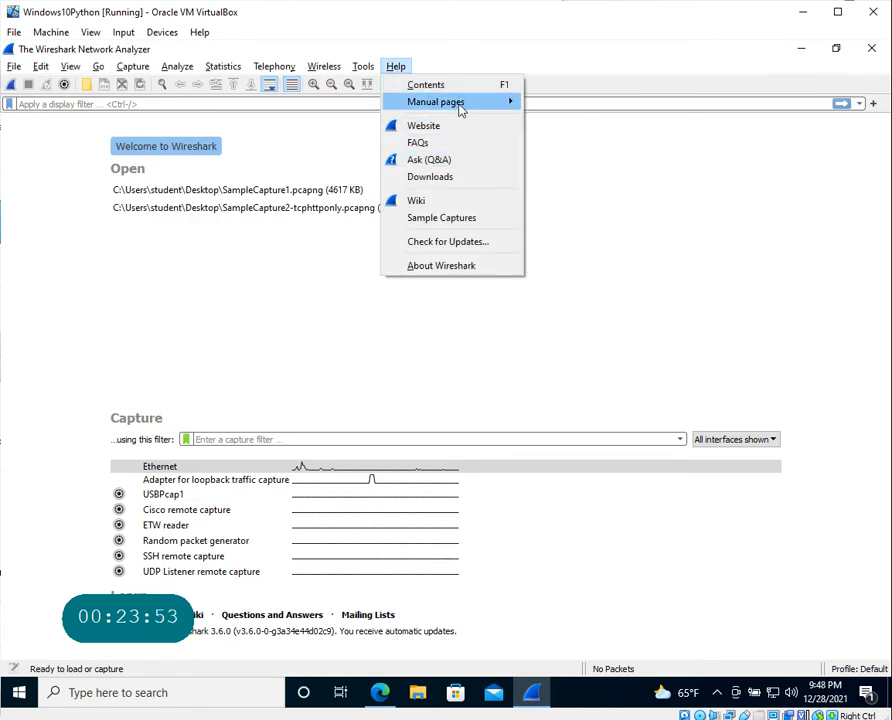
{"action": "mouse_move", "coordinate": [461, 110]}
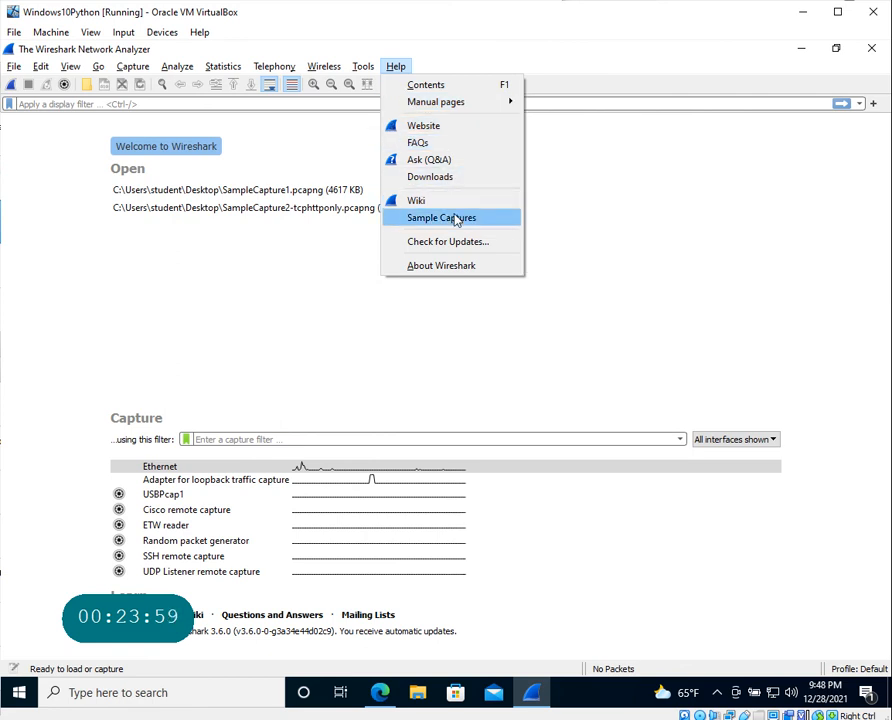
{"action": "left_click", "coordinate": [450, 85]}
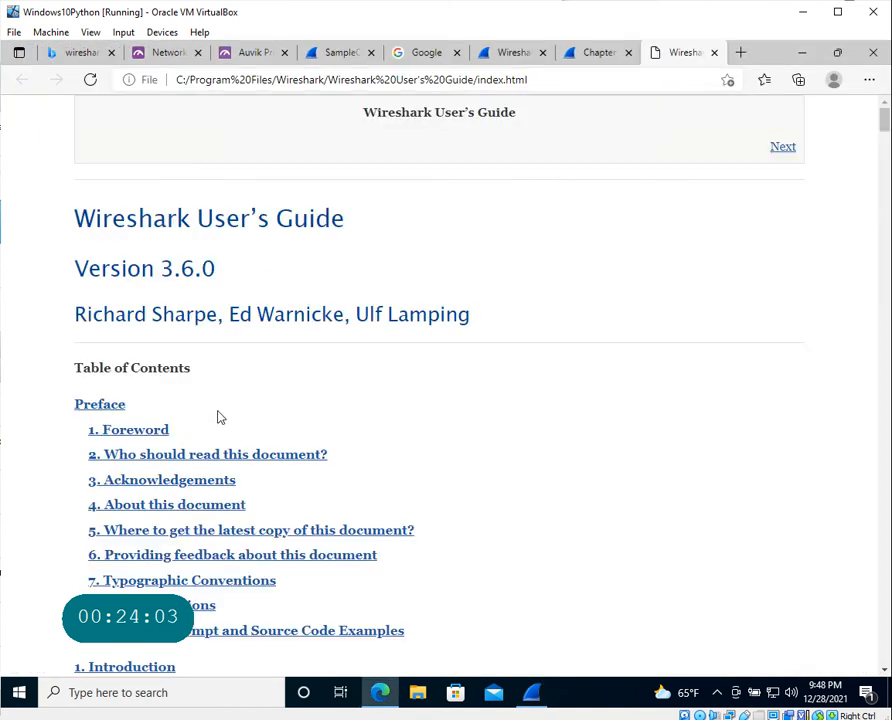
{"action": "scroll", "coordinate": [229, 280], "scroll_direction": "down", "scroll_amount": 7}
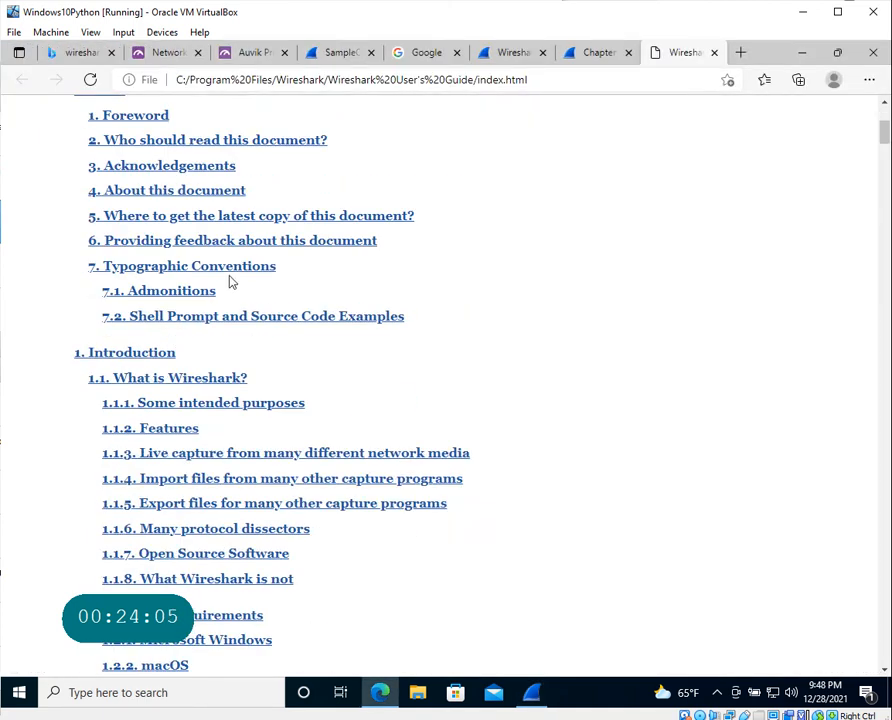
{"action": "scroll", "coordinate": [231, 283], "scroll_direction": "down", "scroll_amount": 6}
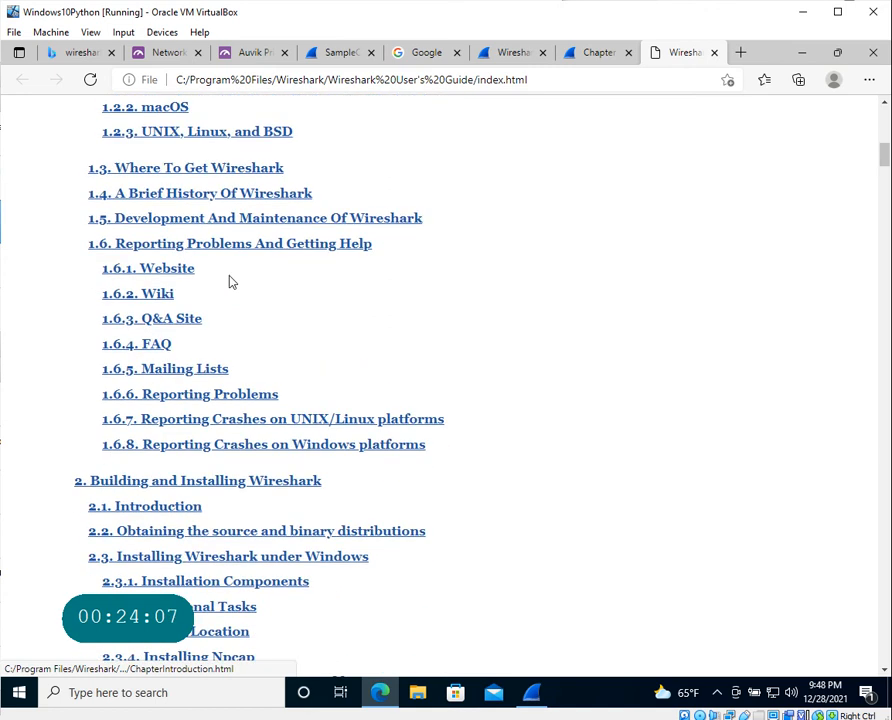
{"action": "scroll", "coordinate": [230, 282], "scroll_direction": "down", "scroll_amount": 7}
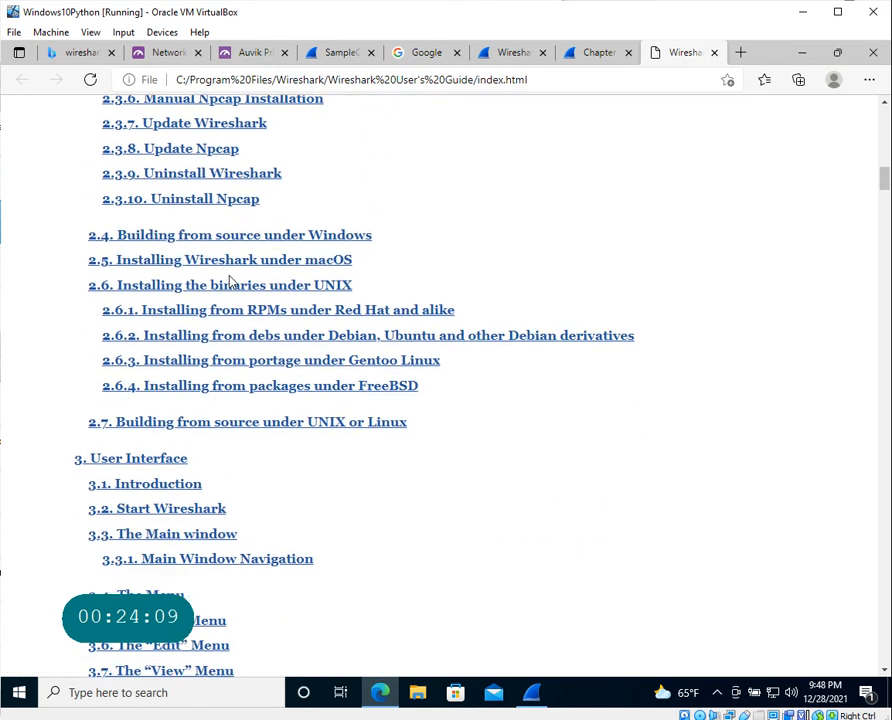
{"action": "scroll", "coordinate": [230, 283], "scroll_direction": "down", "scroll_amount": 10}
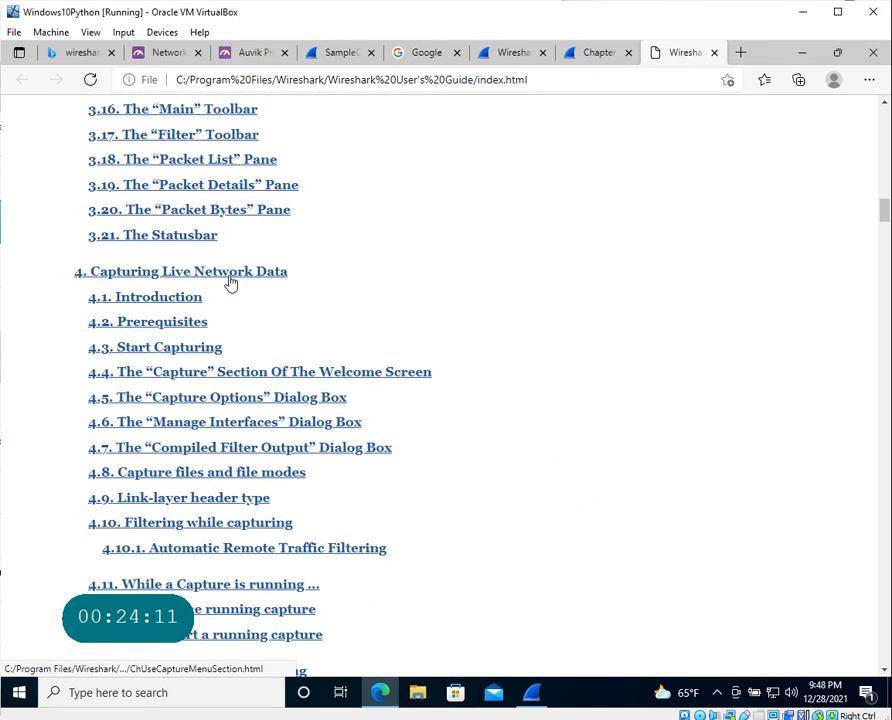
{"action": "scroll", "coordinate": [230, 282], "scroll_direction": "up", "scroll_amount": 20}
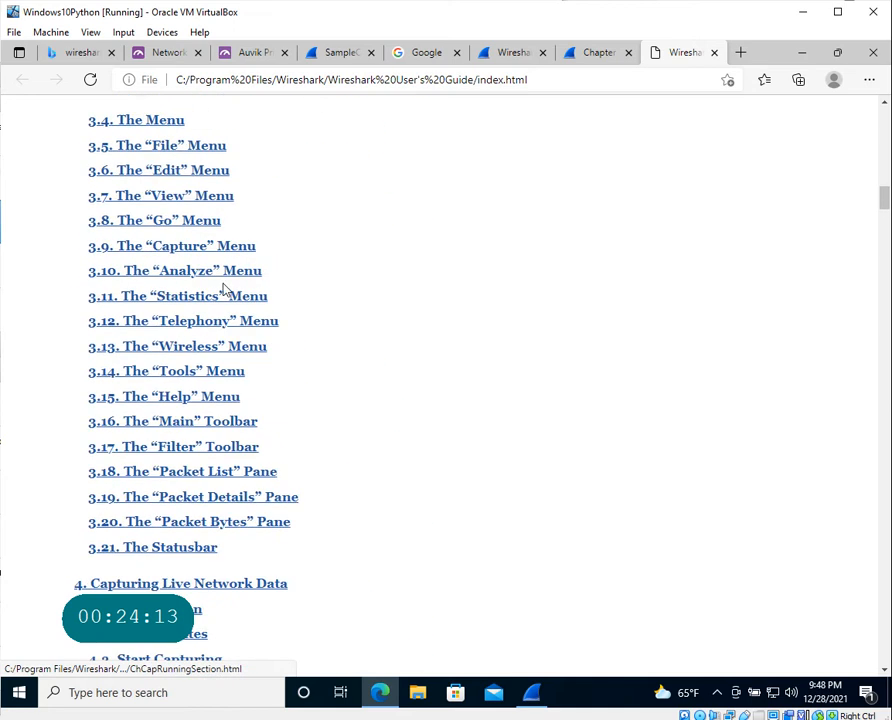
- Switch to Wireshark, open the recent capture SampleCapture1.pcapng, and select the Domain Name System layer of packet 1
{"action": "key", "text": "alt+Tab"}
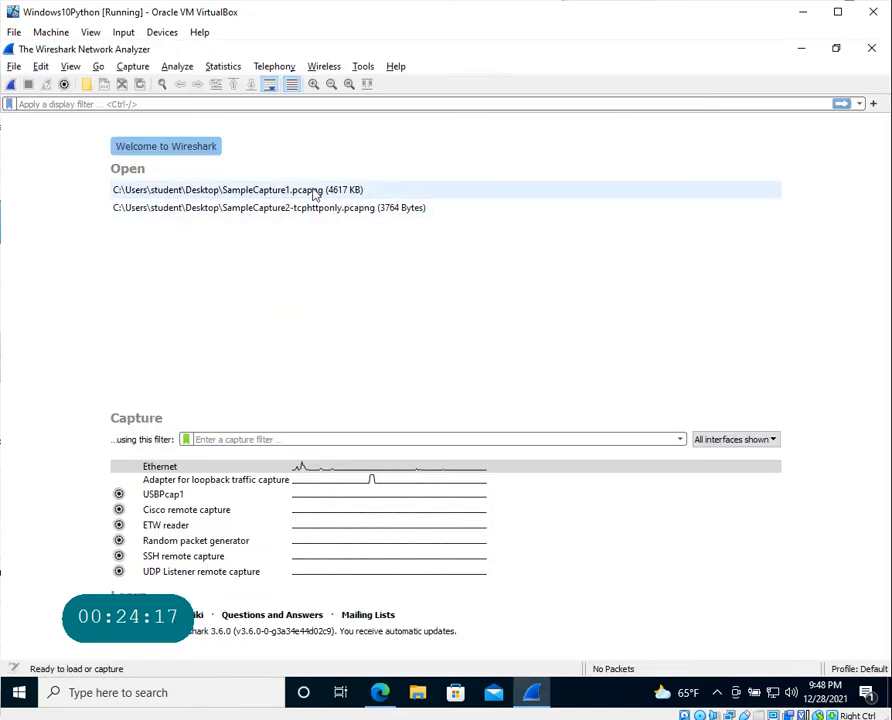
{"action": "double_click", "coordinate": [260, 190]}
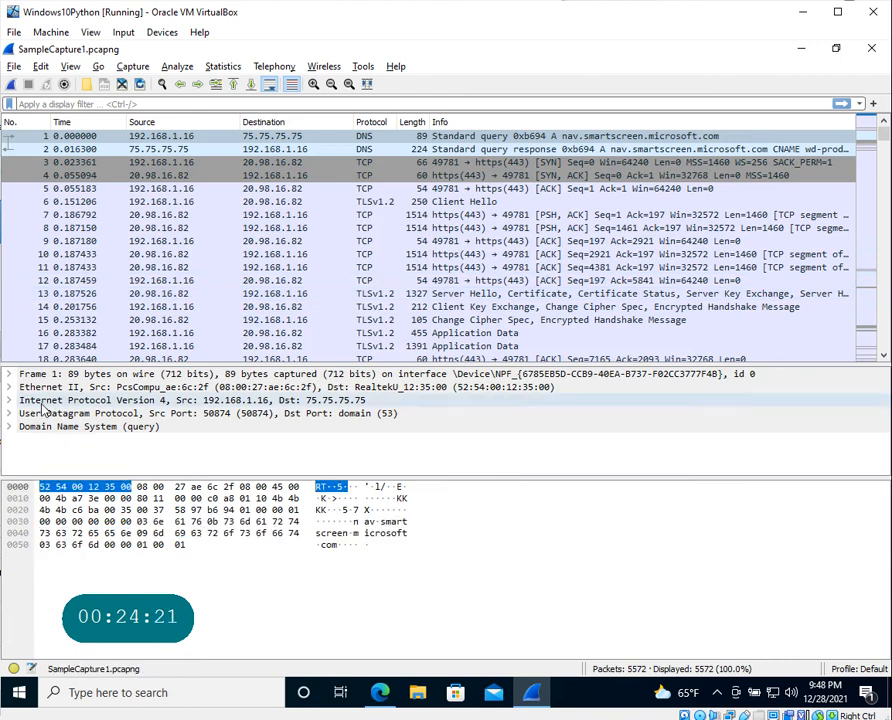
{"action": "left_click", "coordinate": [115, 427]}
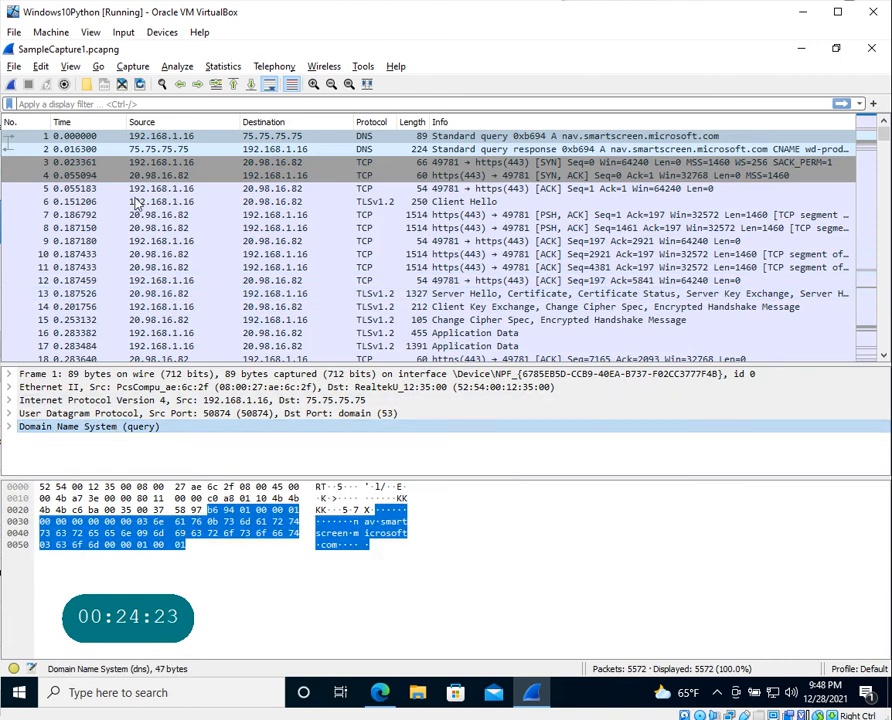
- Examine the details and bytes of packets 11, 17, 9, 4, 1 and 8 in the capture
{"action": "left_click", "coordinate": [72, 267]}
{"action": "left_click", "coordinate": [72, 345]}
{"action": "left_click", "coordinate": [72, 241]}
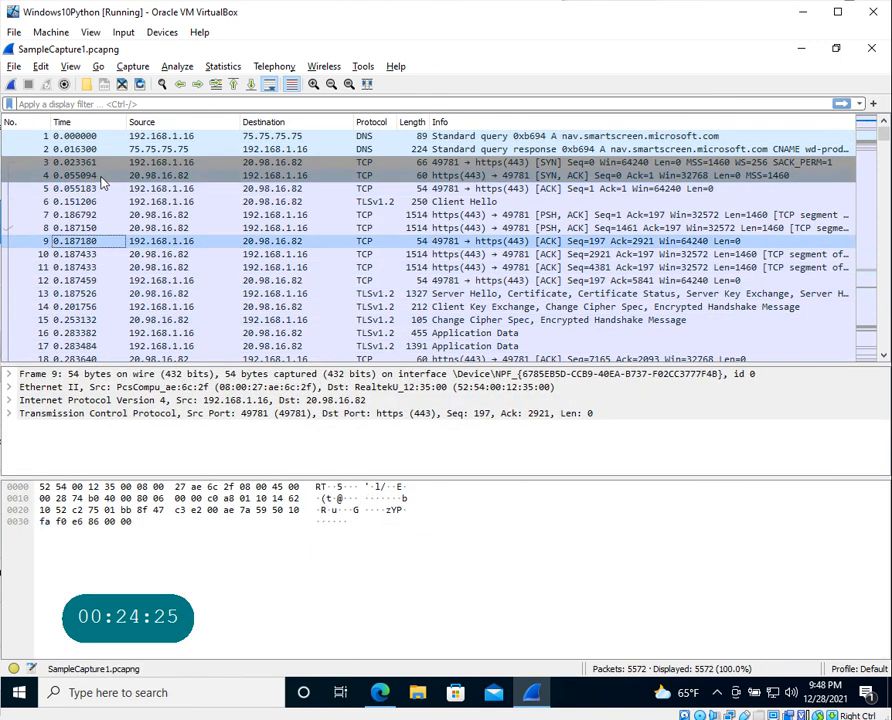
{"action": "left_click", "coordinate": [72, 175]}
{"action": "left_click", "coordinate": [72, 135]}
{"action": "left_click", "coordinate": [72, 228]}
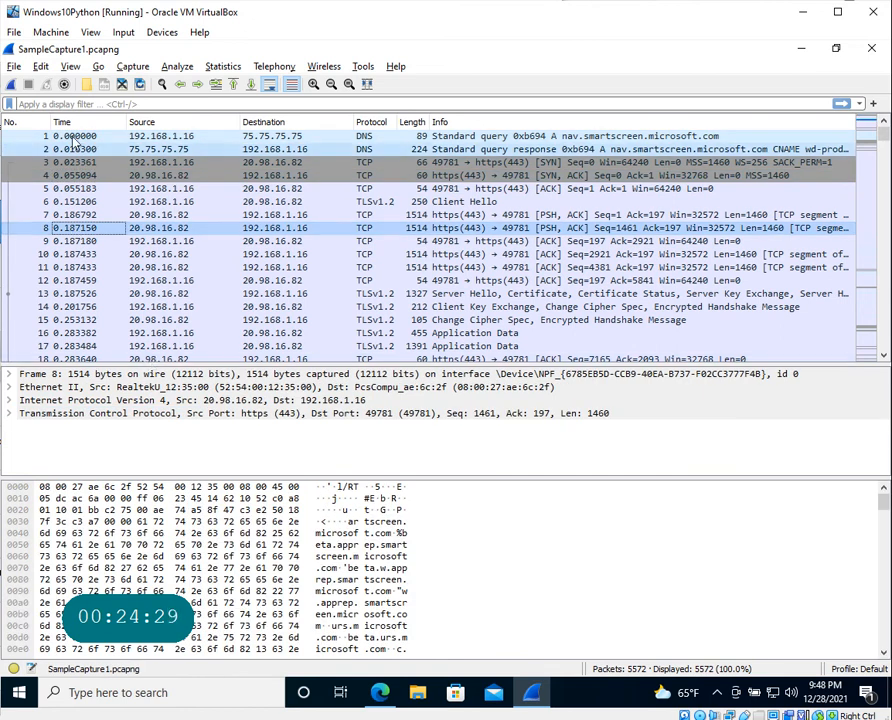
- Open the wiki protocol page for the Transmission Control Protocol layer of packet 12, agreeing to proceed to the wiki
{"action": "left_click", "coordinate": [88, 281]}
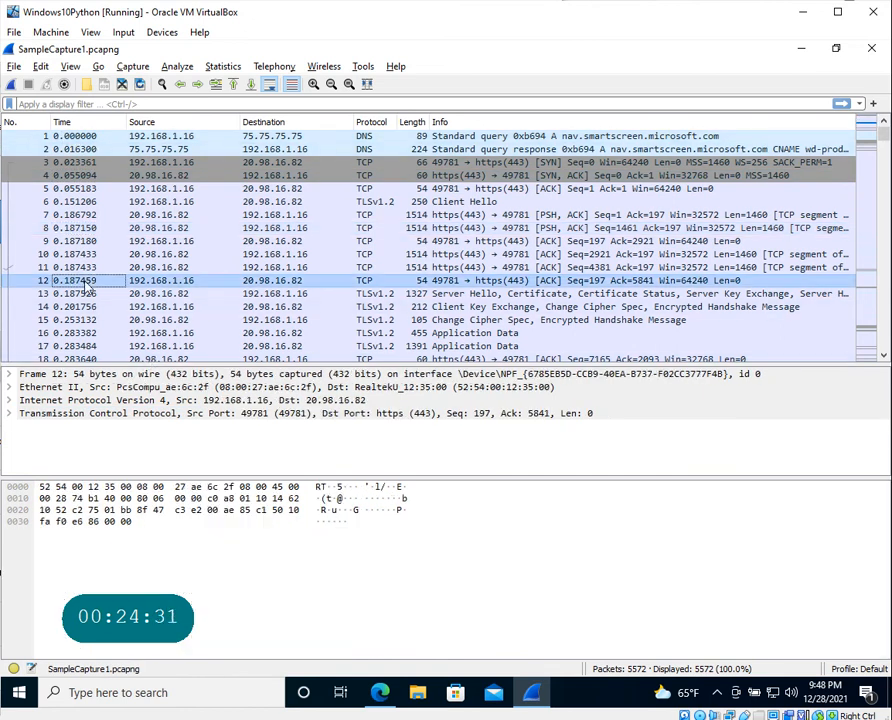
{"action": "left_click", "coordinate": [89, 416]}
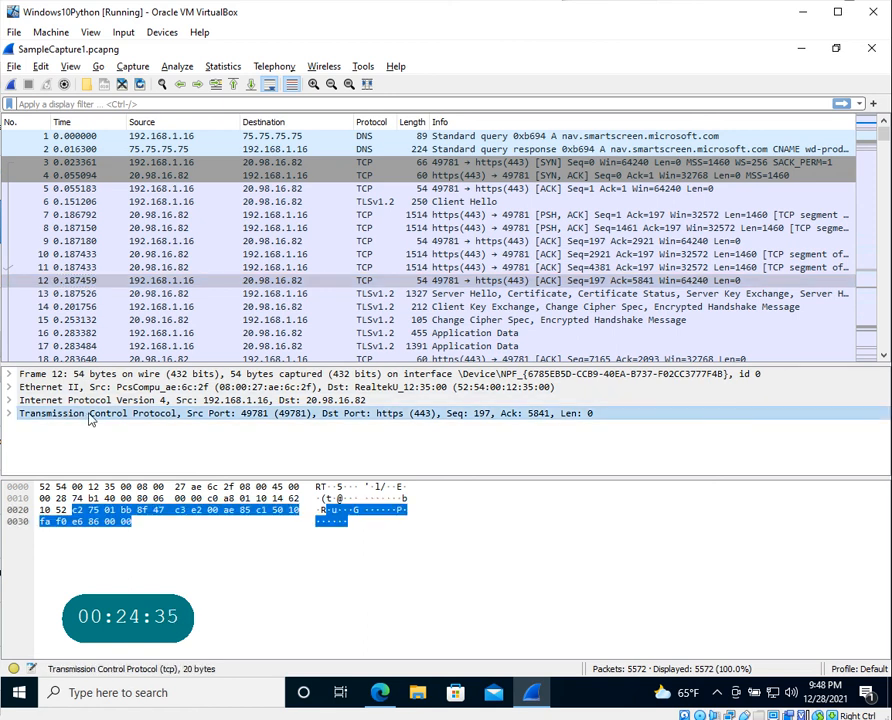
{"action": "right_click", "coordinate": [149, 420]}
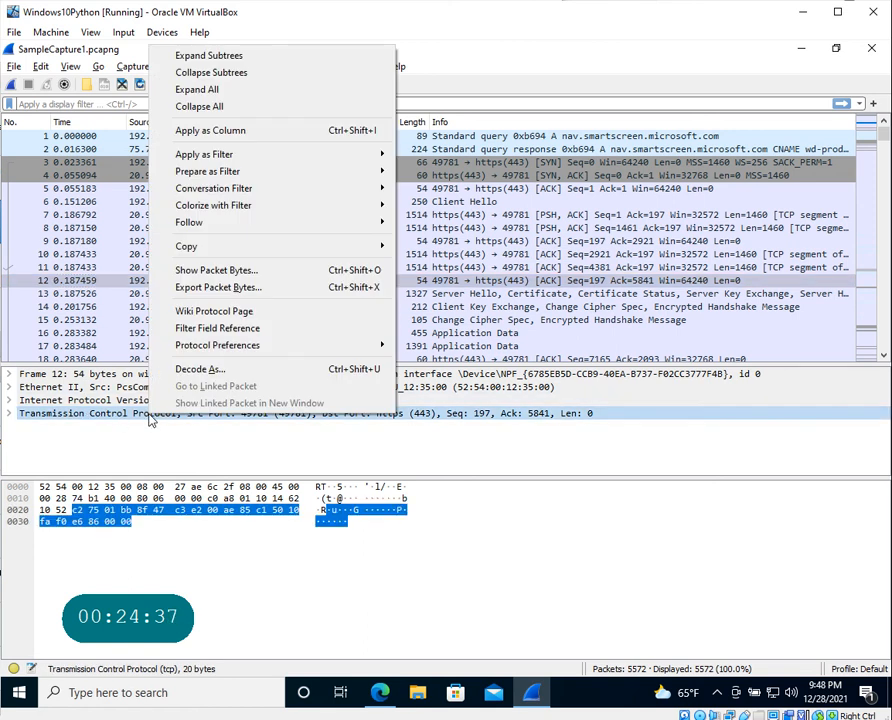
{"action": "left_click", "coordinate": [249, 313]}
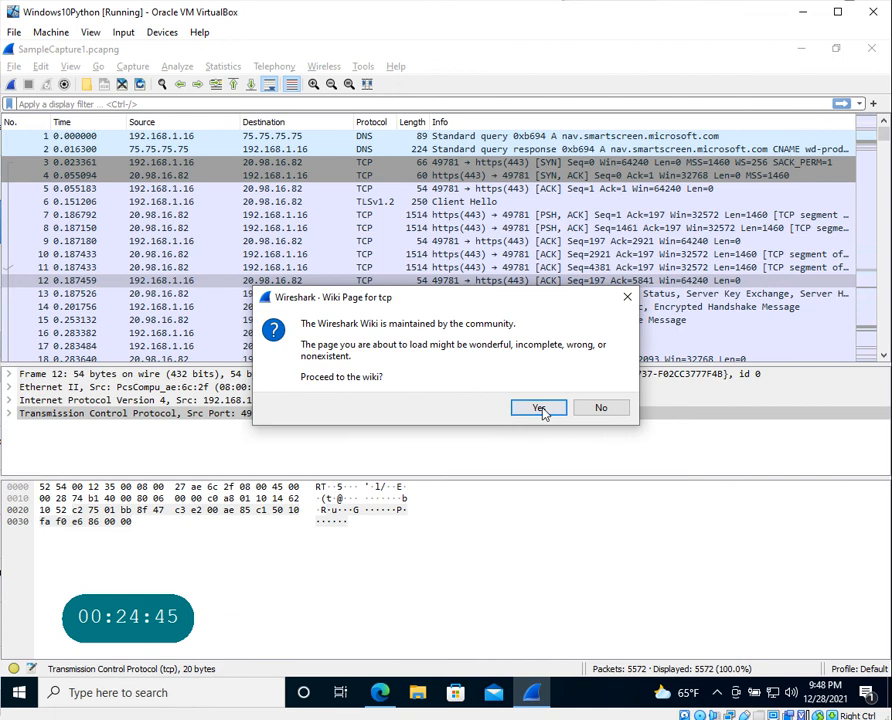
{"action": "left_click", "coordinate": [539, 409]}
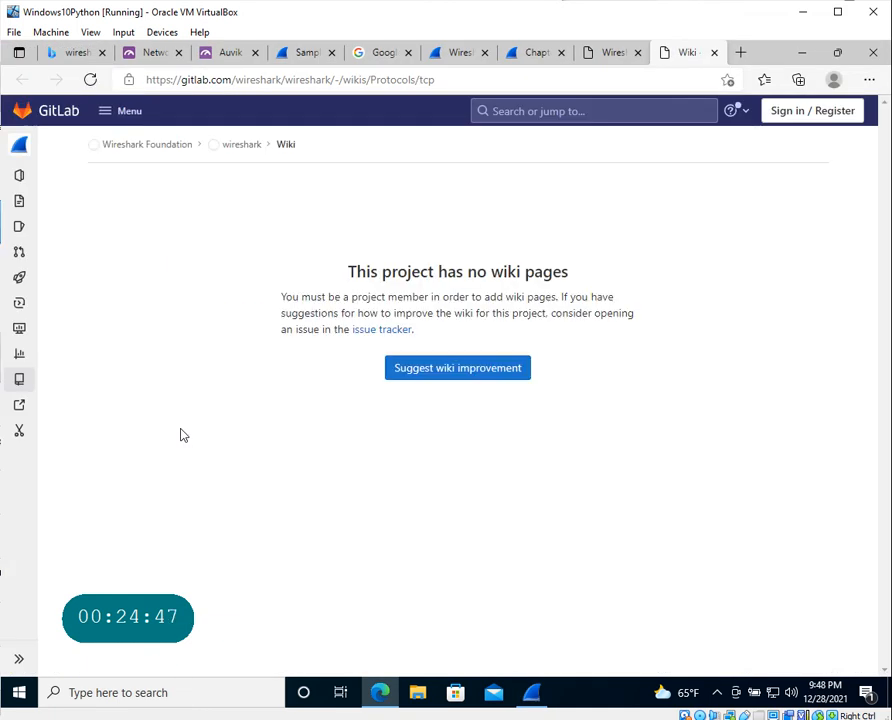
- Go to the wiki's parent Protocols page by removing "tcp" from the page address, and highlight its Protocols subheading
{"action": "left_click", "coordinate": [410, 80]}
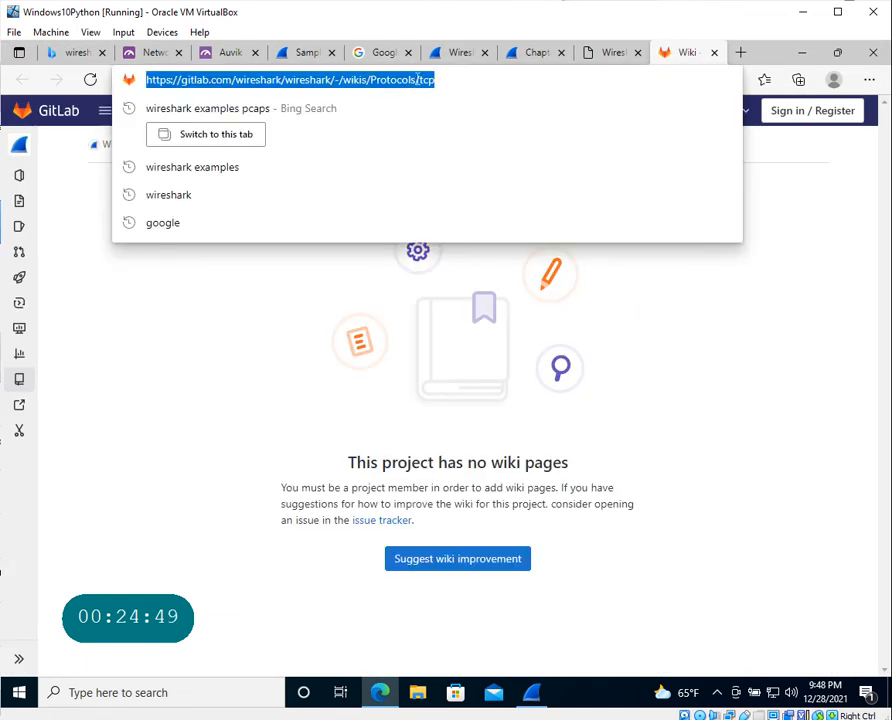
{"action": "left_click", "coordinate": [419, 79]}
{"action": "key", "text": "shift+End"}
{"action": "key", "text": "BackSpace"}
{"action": "key", "text": "Return"}
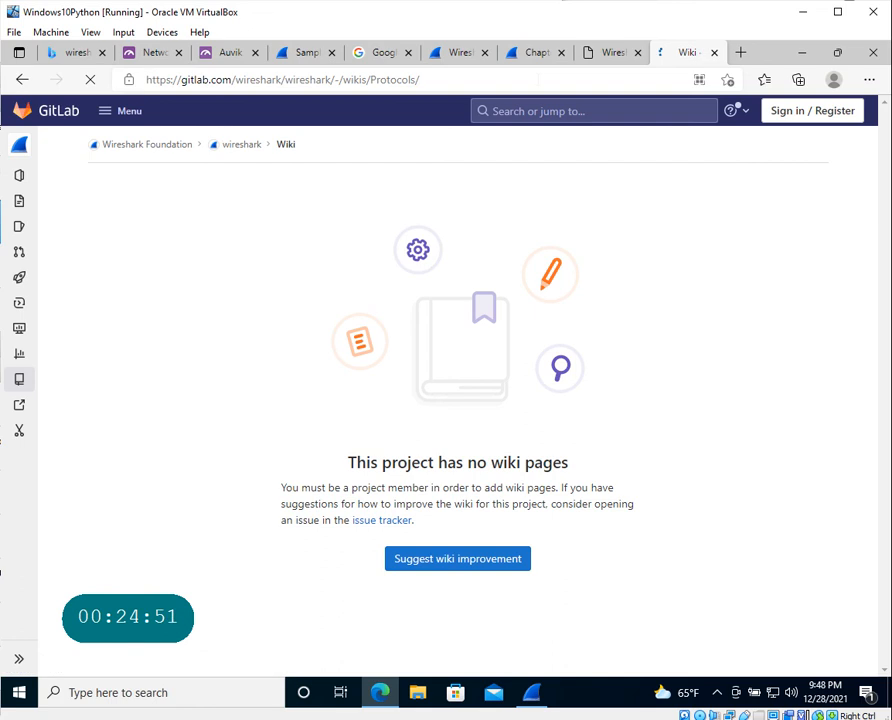
{"action": "left_click_drag", "start_coordinate": [136, 278], "coordinate": [40, 272]}
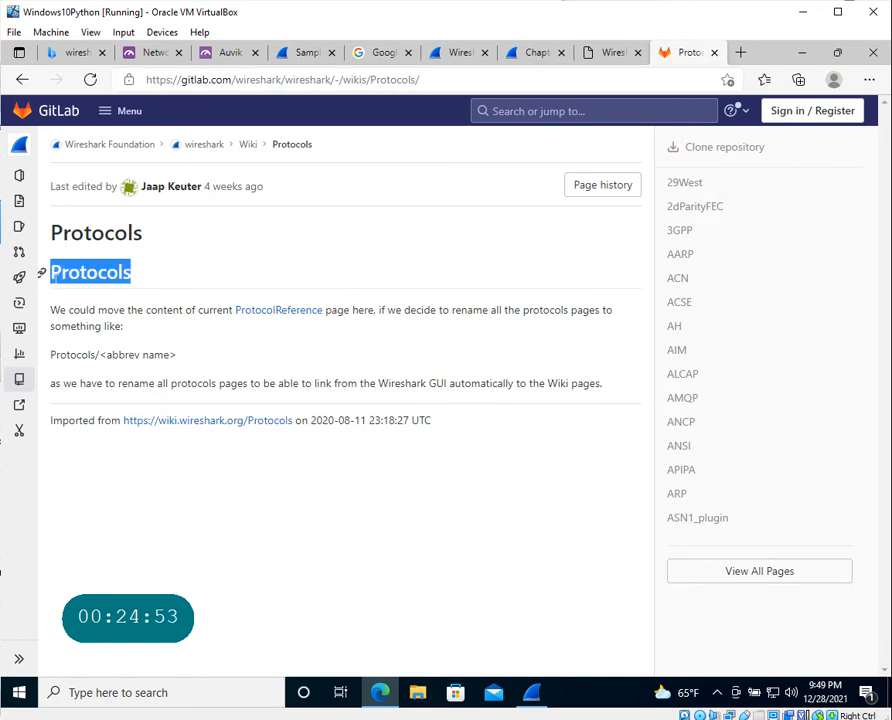
- Switch to Wireshark and open the wiki protocol page for packet 12's Internet Protocol Version 4 layer, agreeing to proceed to the wiki
{"action": "key", "text": "alt+Tab"}
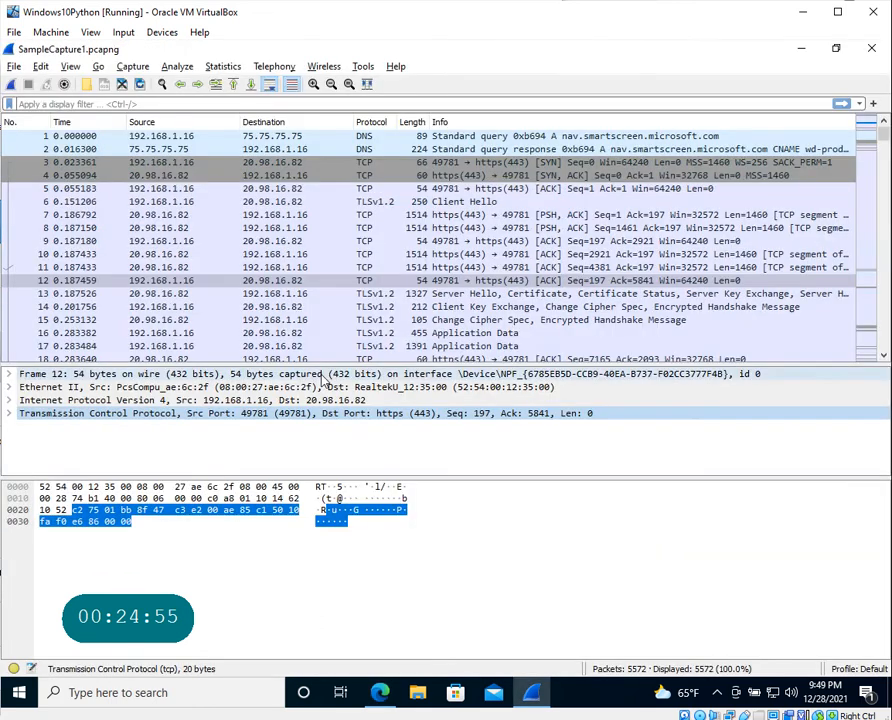
{"action": "left_click", "coordinate": [48, 402]}
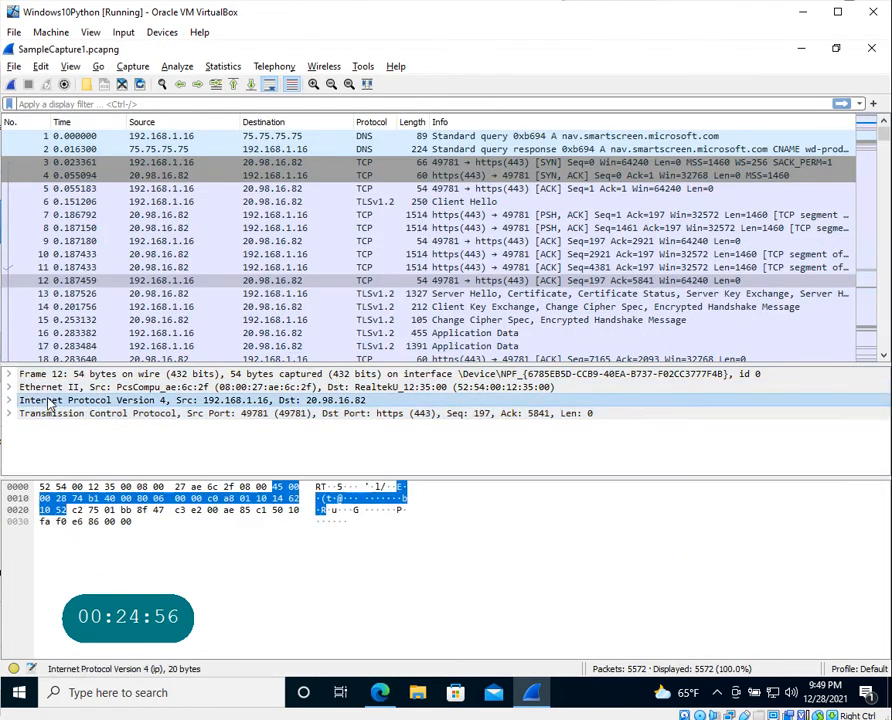
{"action": "right_click", "coordinate": [133, 402]}
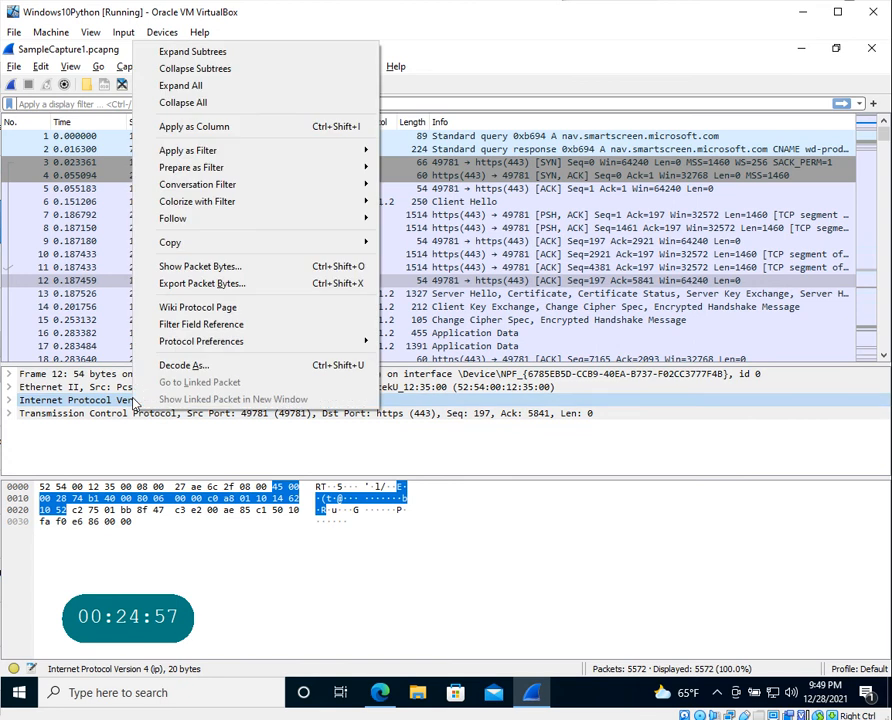
{"action": "left_click", "coordinate": [241, 308]}
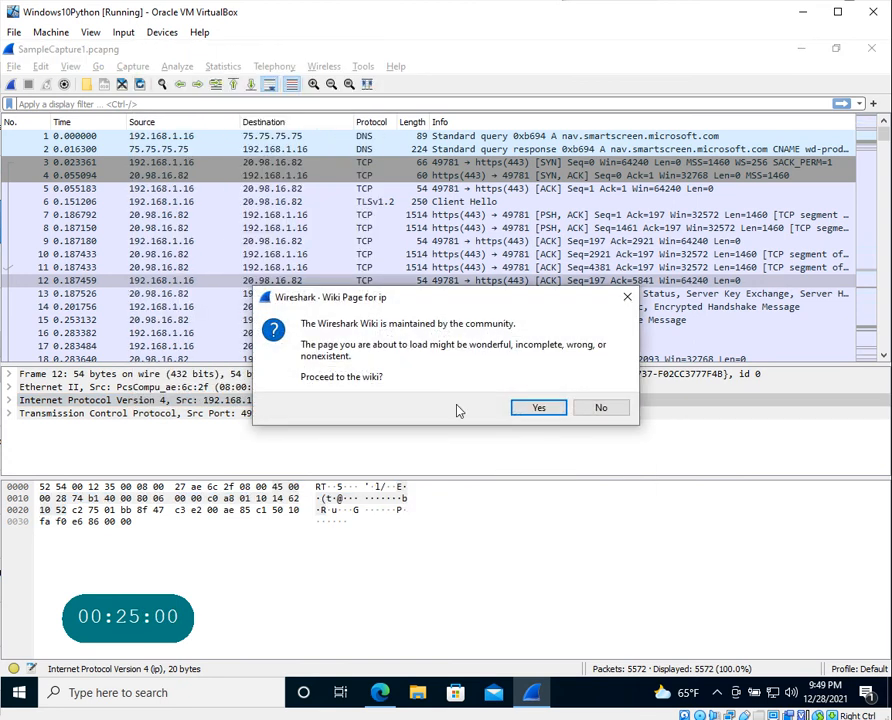
{"action": "left_click", "coordinate": [536, 409]}
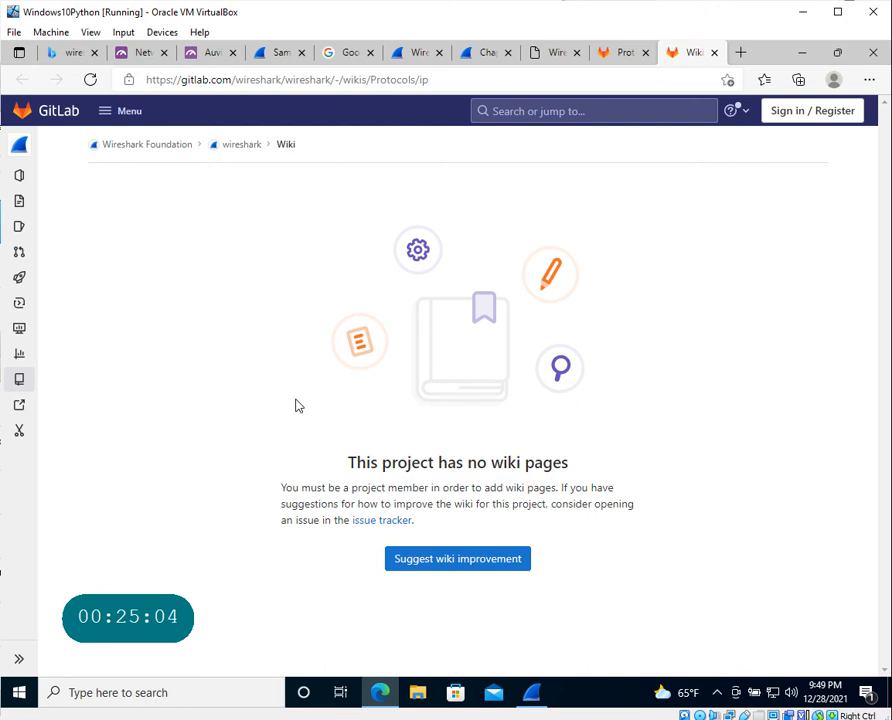
- Close the two GitLab wiki pages in the browser and return to Wireshark
{"action": "left_click", "coordinate": [714, 52]}
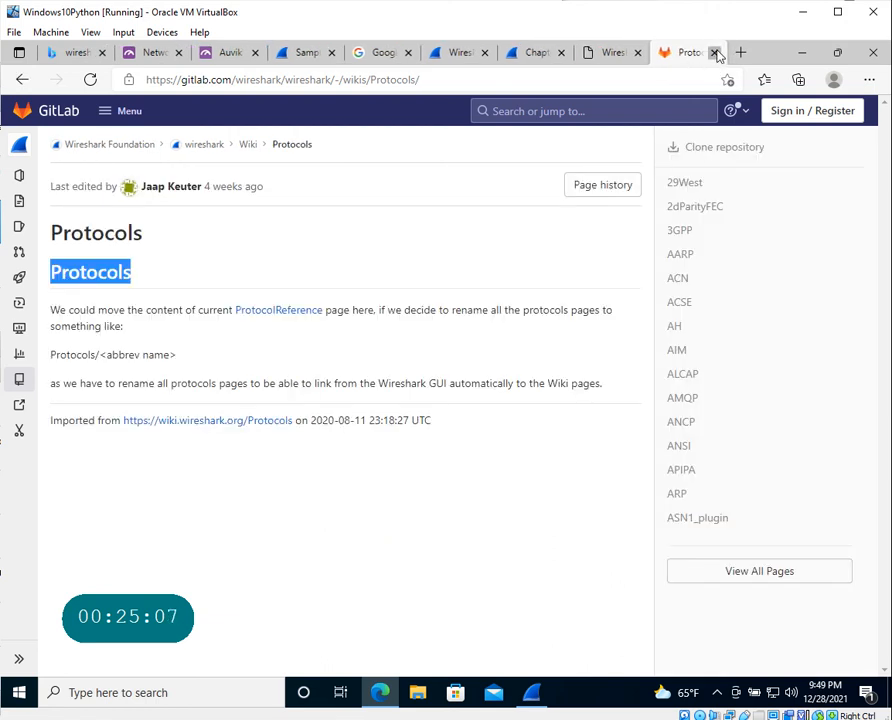
{"action": "left_click", "coordinate": [716, 53]}
{"action": "key", "text": "alt+Tab"}
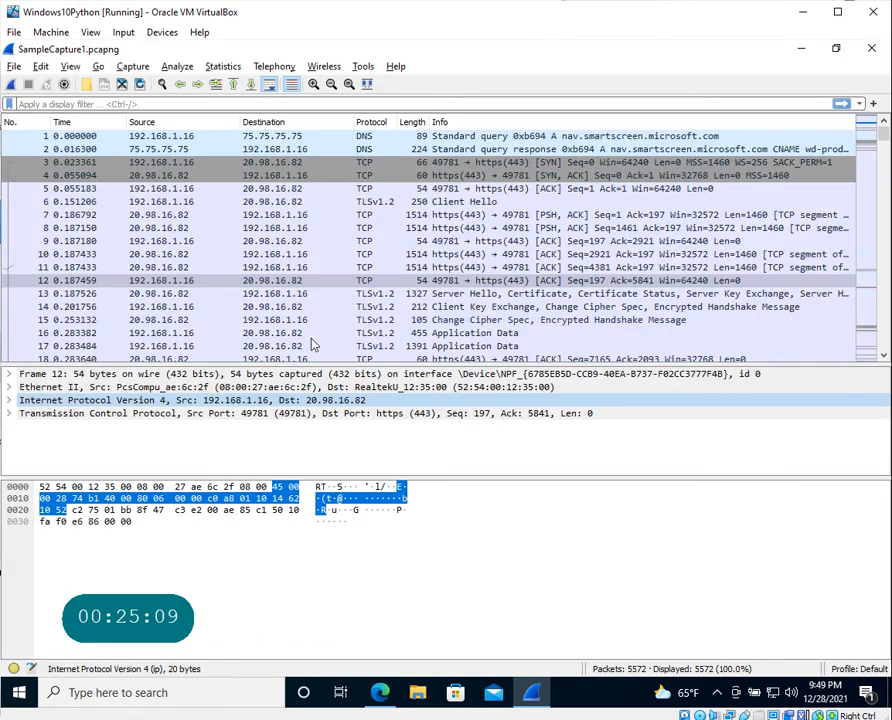
- Examine the commands available for packet 13 and its Transmission Control Protocol layer, including the conversation filters, and inspect the packet's bytes
{"action": "right_click", "coordinate": [168, 294]}
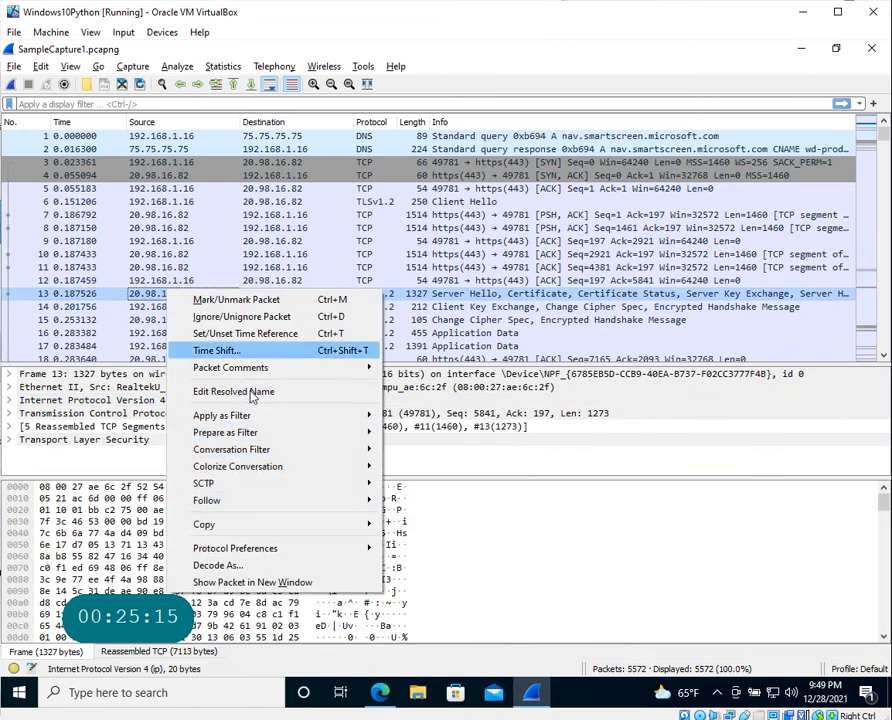
{"action": "mouse_move", "coordinate": [260, 468]}
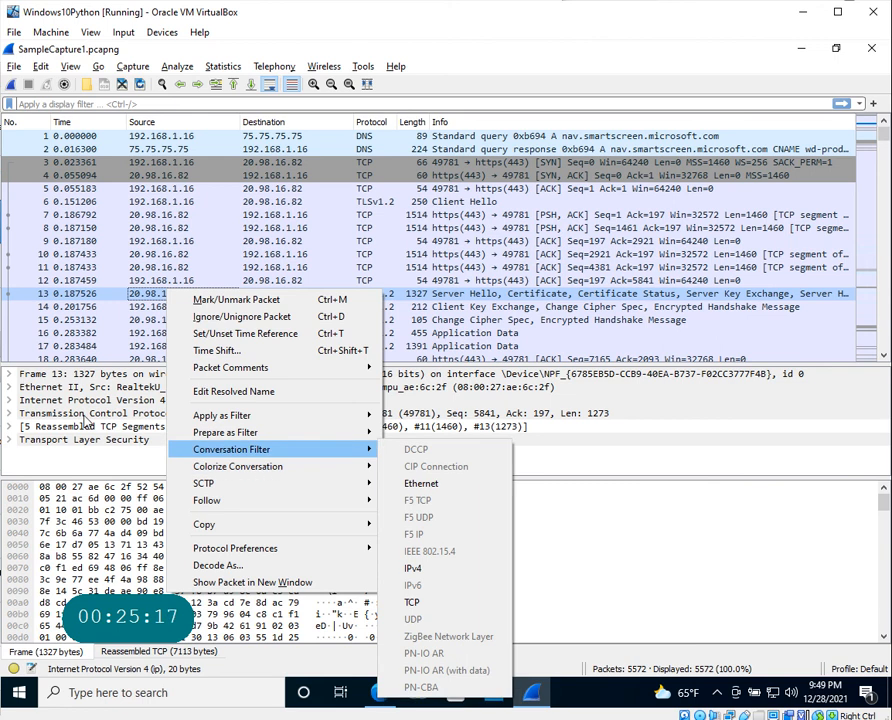
{"action": "left_click", "coordinate": [135, 413]}
{"action": "right_click", "coordinate": [135, 413]}
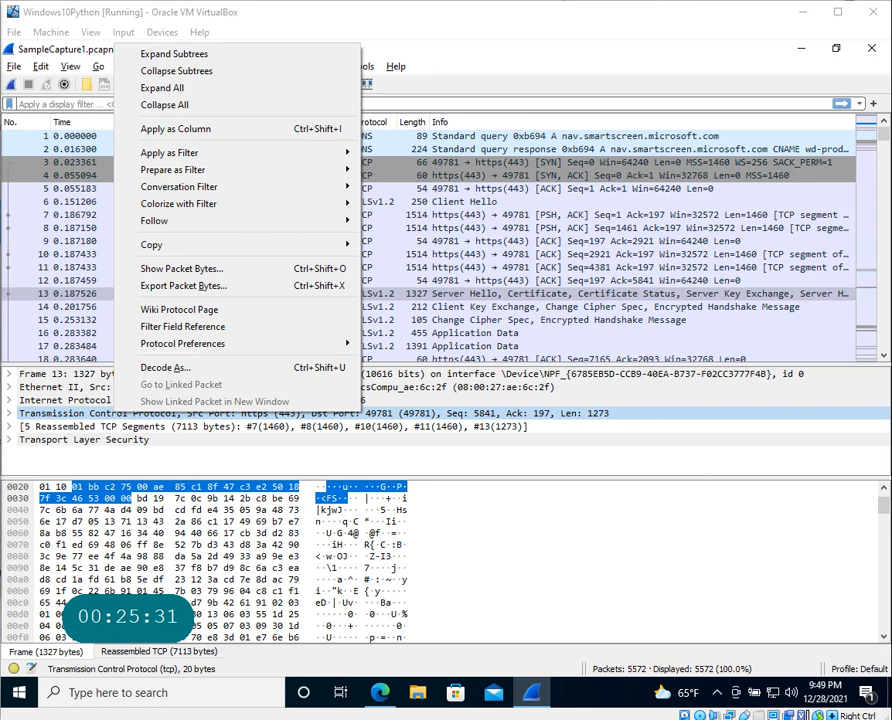
{"action": "left_click", "coordinate": [482, 66]}
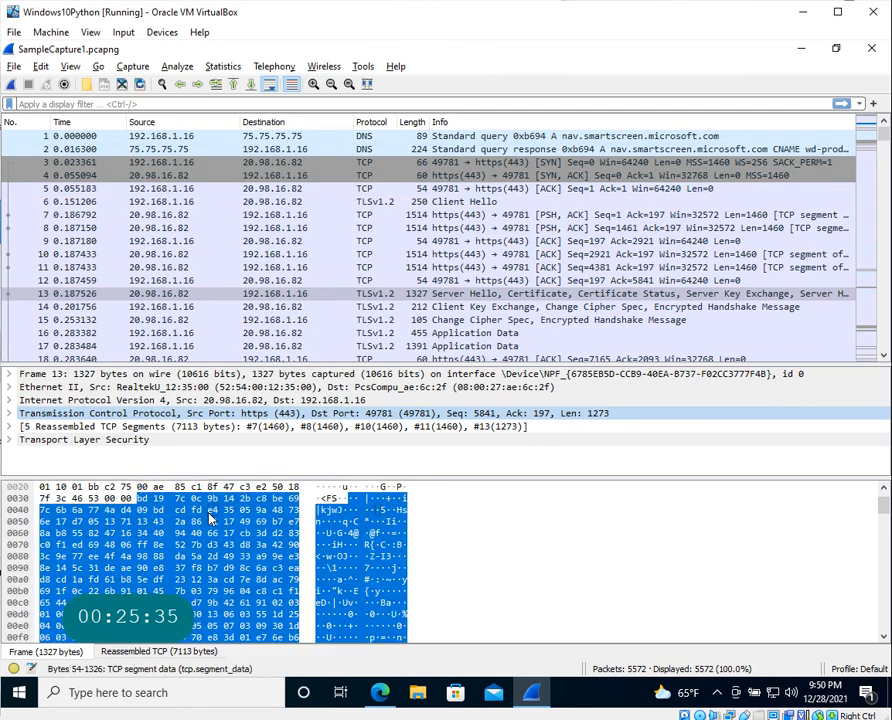
{"action": "left_click", "coordinate": [218, 297]}
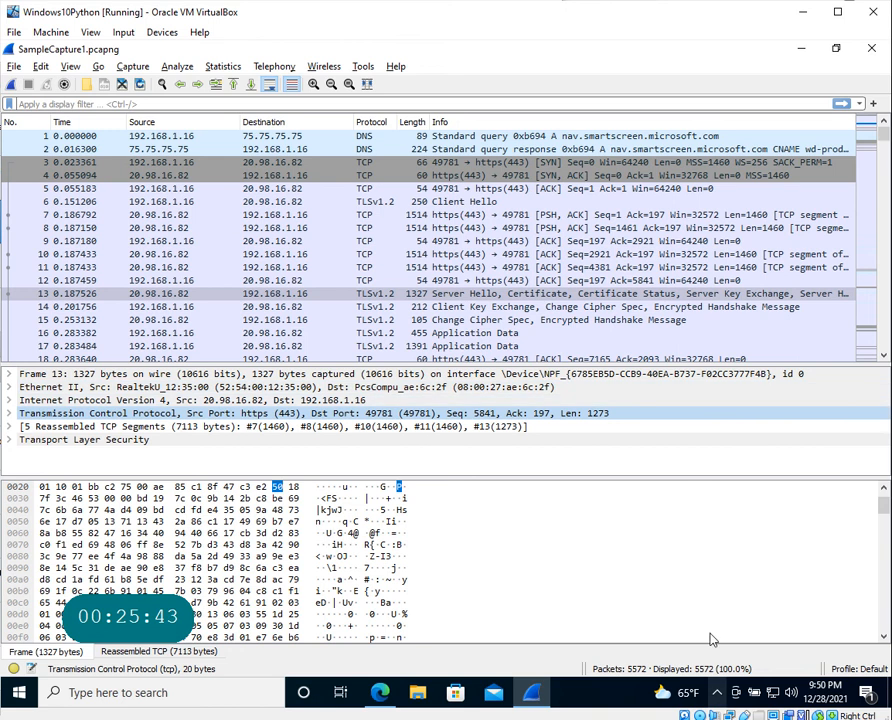
- Hide Wireshark's main toolbar and show it again, then look over its capture controls
{"action": "left_click", "coordinate": [91, 33]}
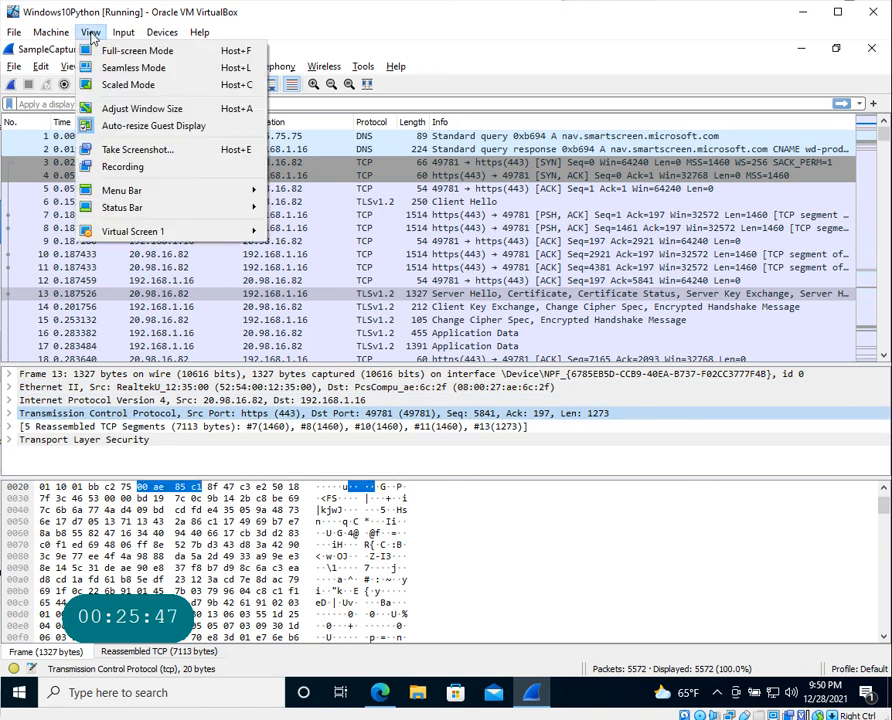
{"action": "left_click", "coordinate": [429, 22]}
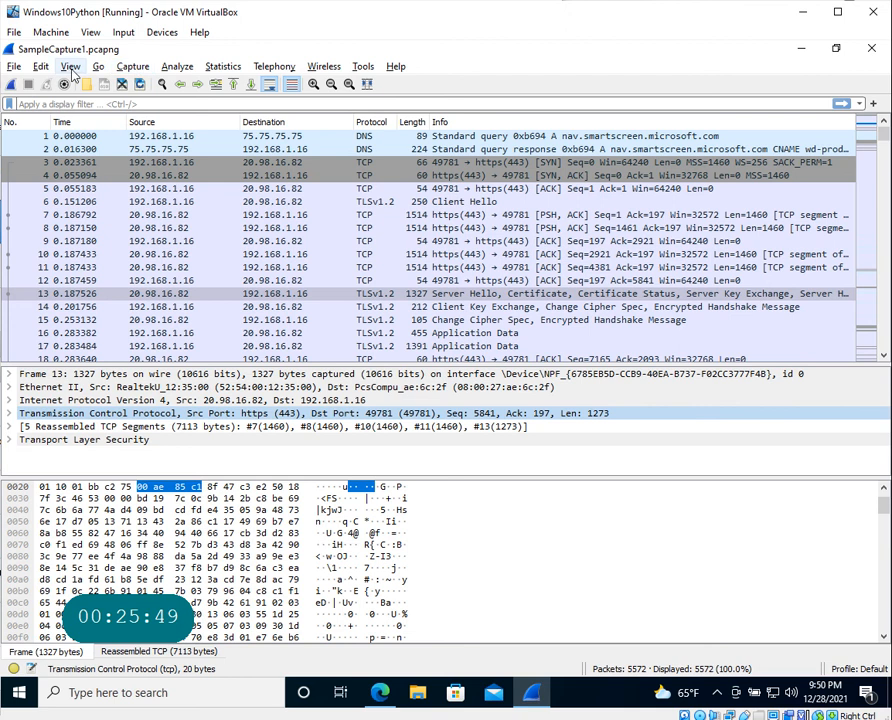
{"action": "left_click", "coordinate": [71, 67]}
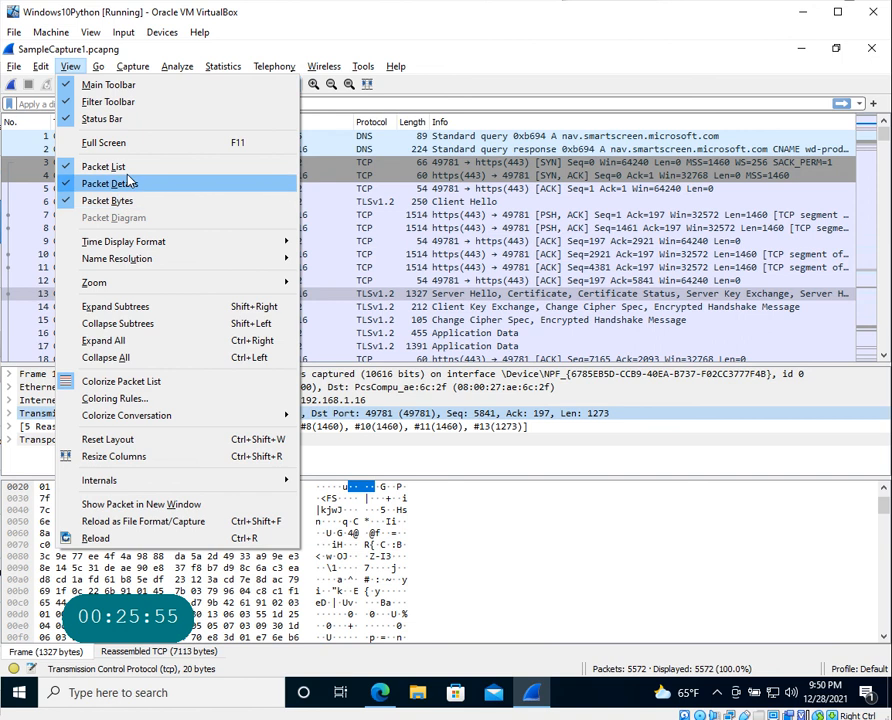
{"action": "left_click", "coordinate": [135, 87]}
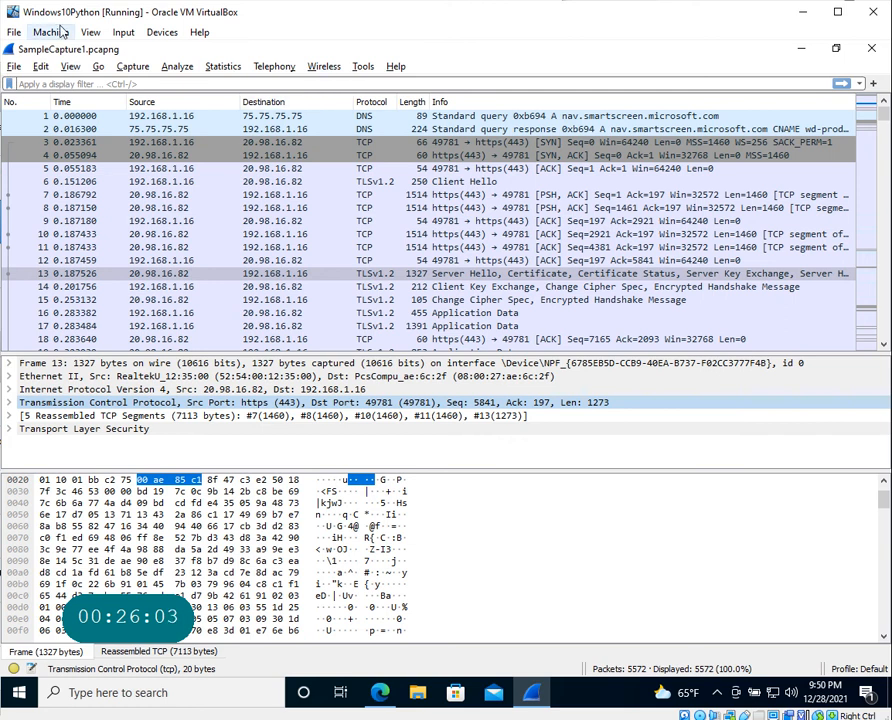
{"action": "left_click", "coordinate": [92, 33]}
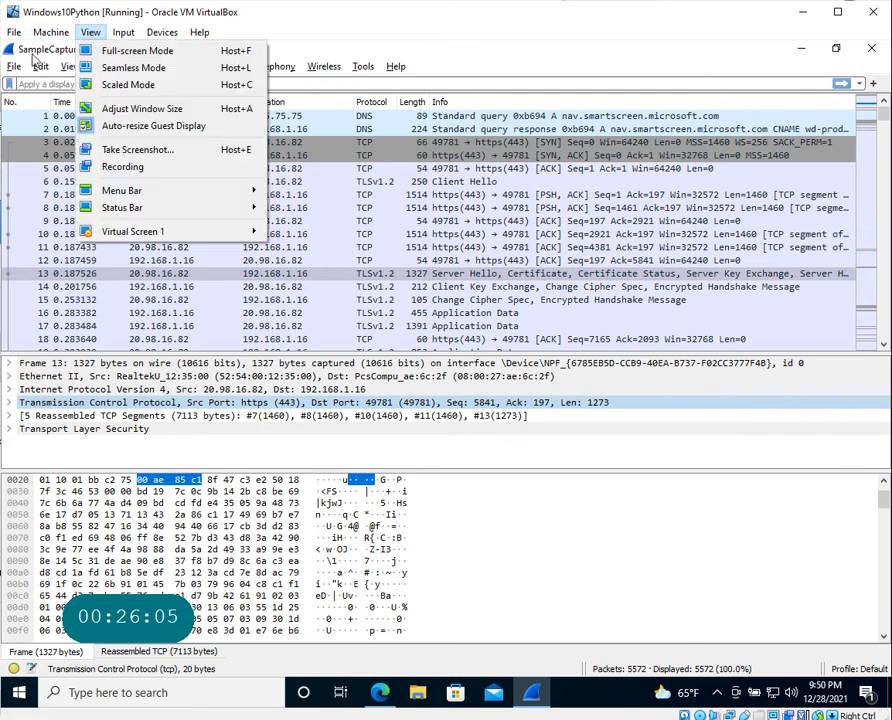
{"action": "left_click", "coordinate": [64, 66]}
{"action": "left_click", "coordinate": [70, 66]}
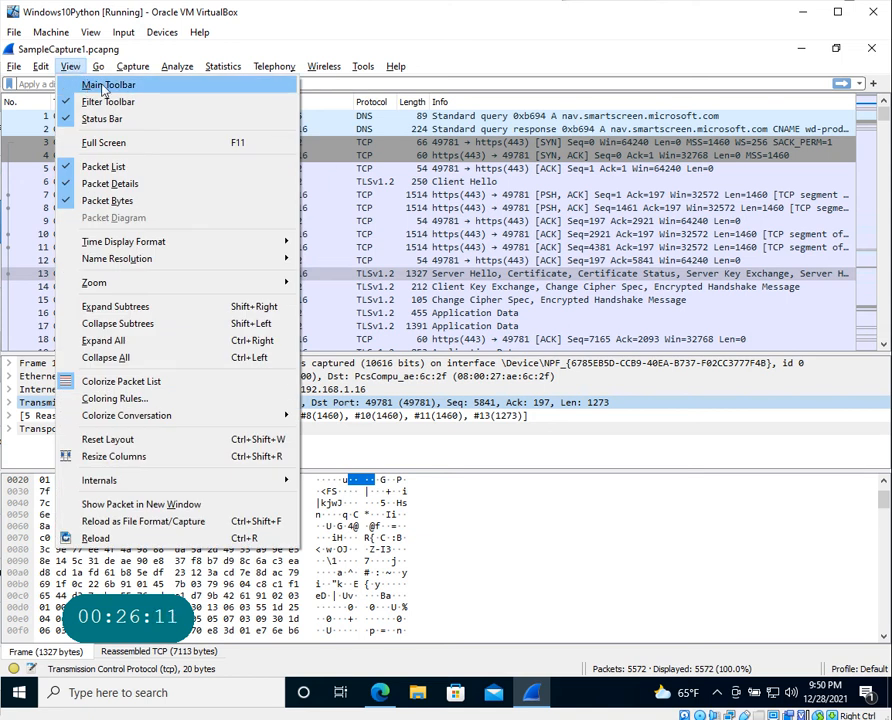
{"action": "left_click", "coordinate": [118, 86]}
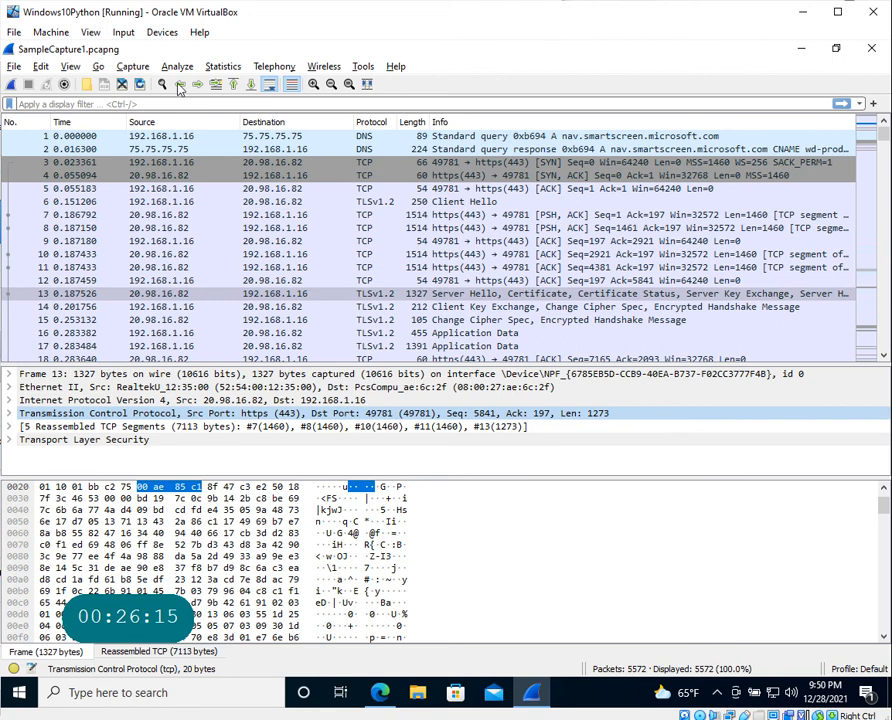
{"action": "left_click", "coordinate": [10, 87]}
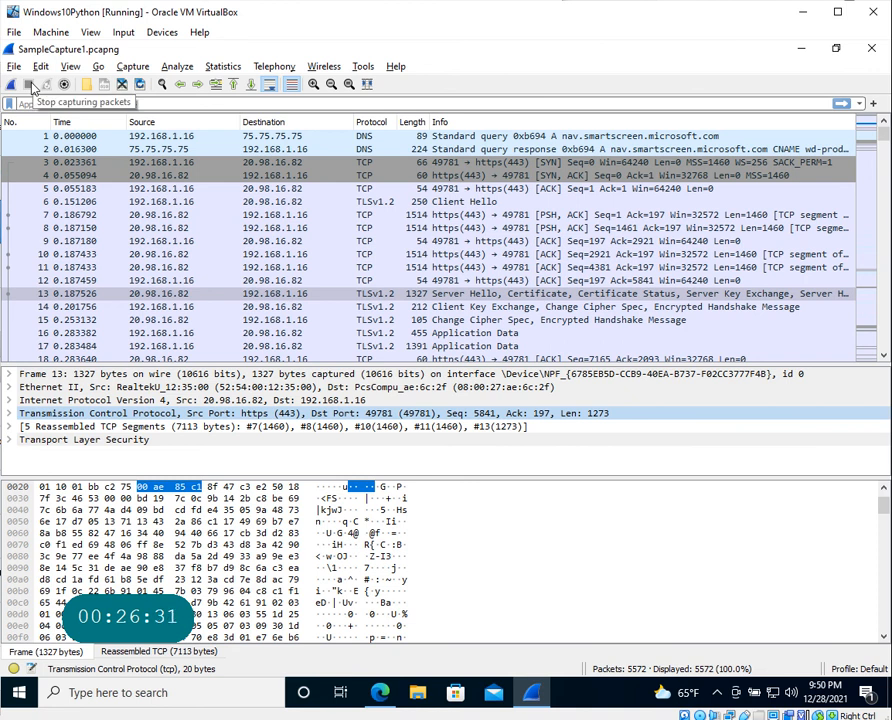
- Hide the filter toolbar and restore it above the packet list
{"action": "left_click", "coordinate": [91, 33]}
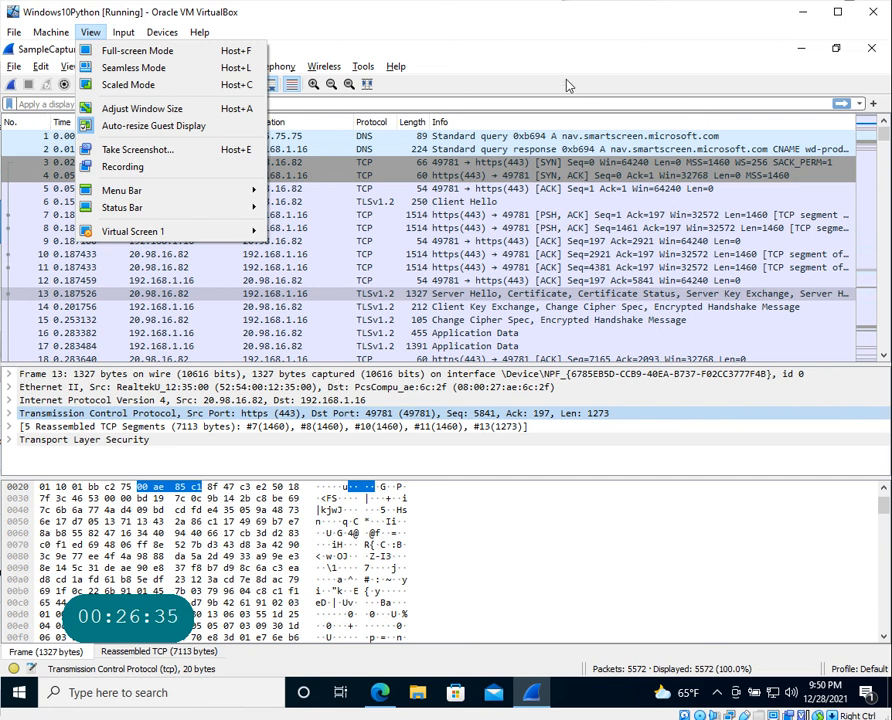
{"action": "key", "text": "Escape"}
{"action": "left_click", "coordinate": [70, 66]}
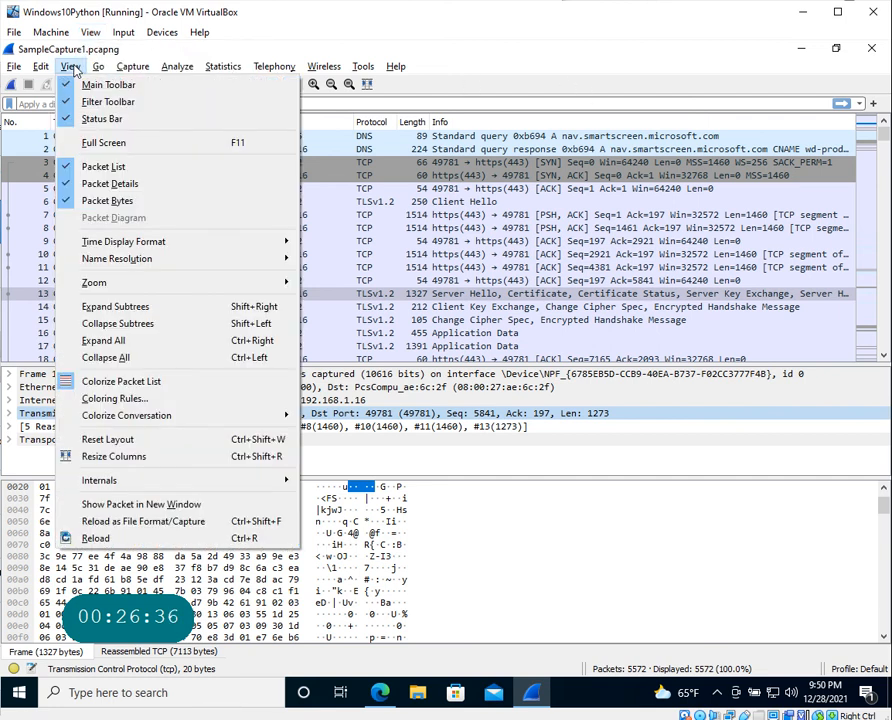
{"action": "left_click", "coordinate": [116, 103]}
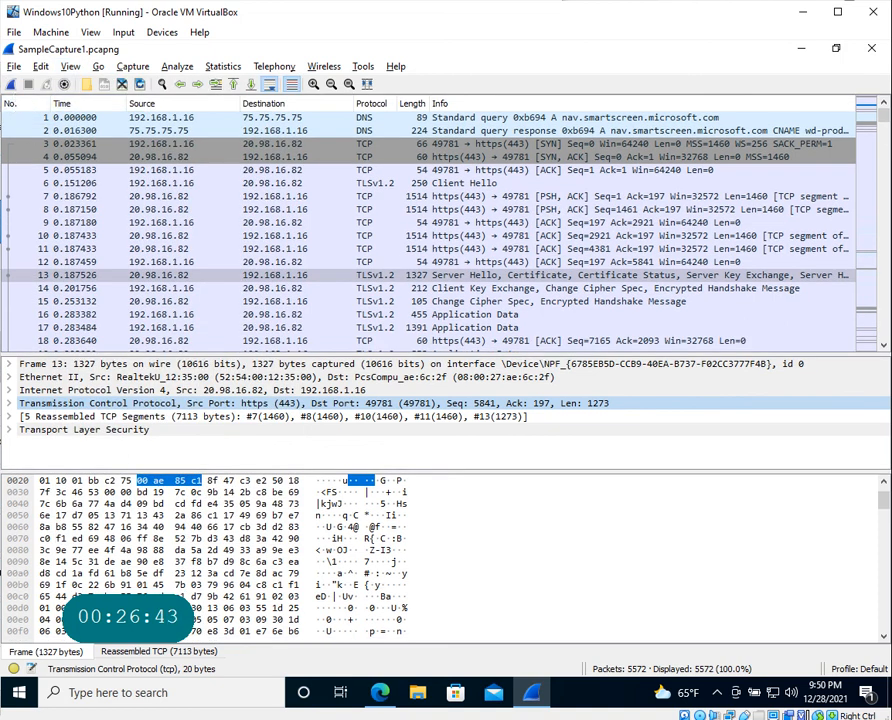
{"action": "left_click", "coordinate": [70, 67]}
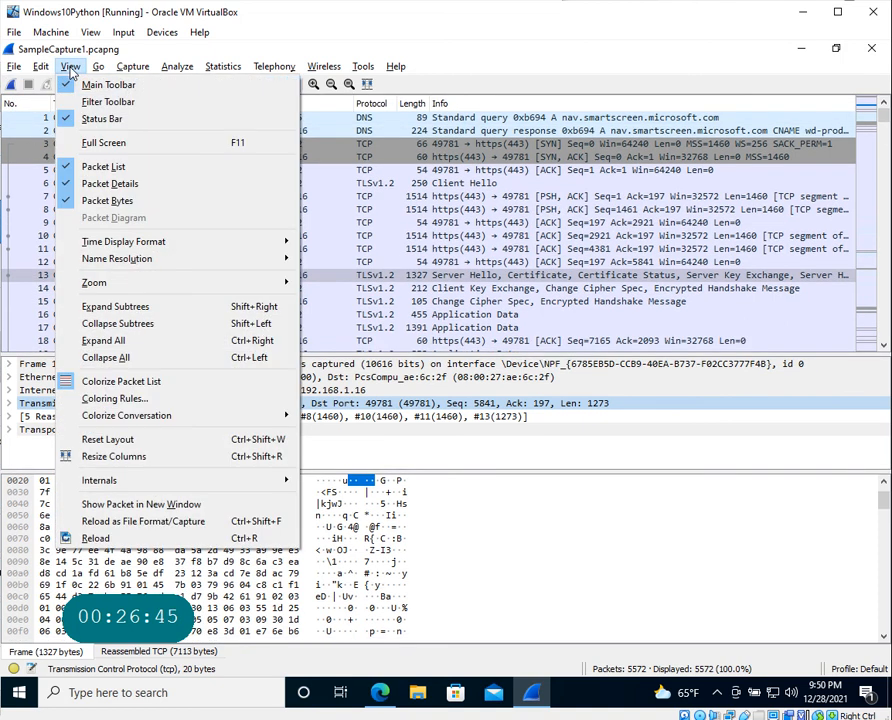
{"action": "left_click", "coordinate": [114, 102]}
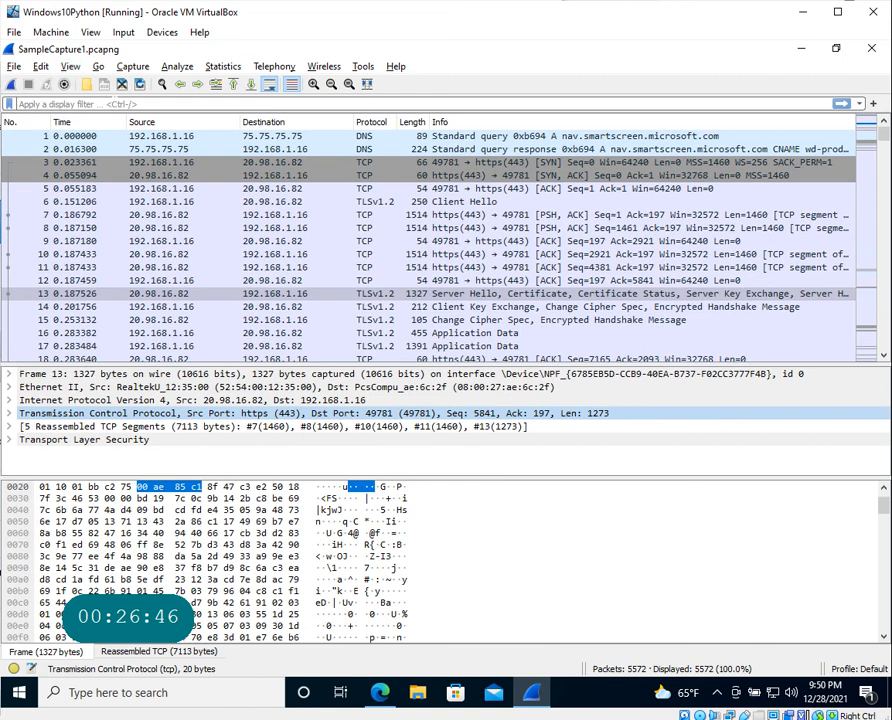
- Hide Wireshark's status bar and turn it back on
{"action": "left_click", "coordinate": [70, 66]}
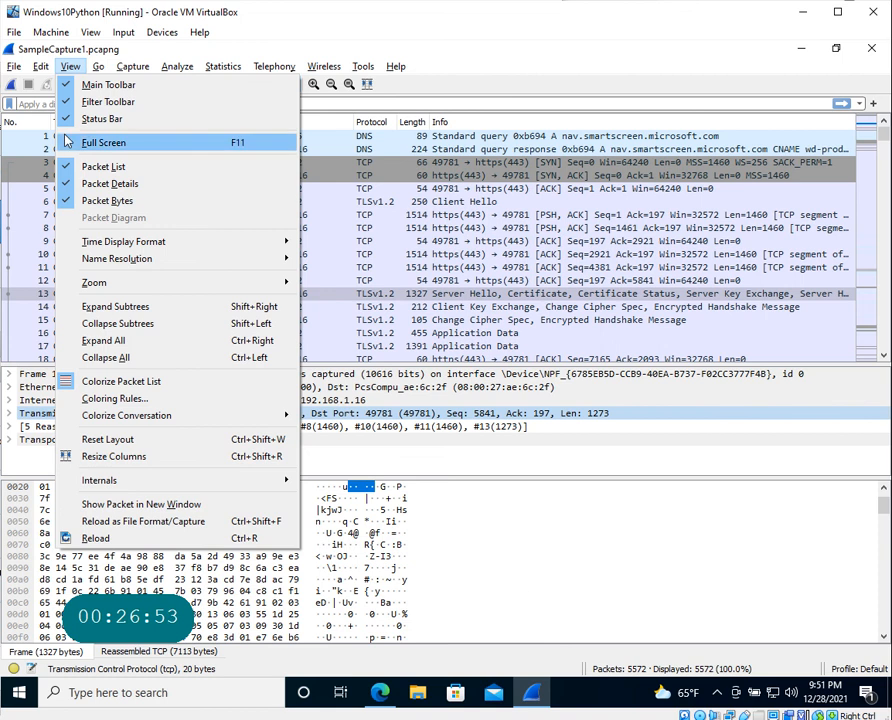
{"action": "left_click", "coordinate": [110, 119]}
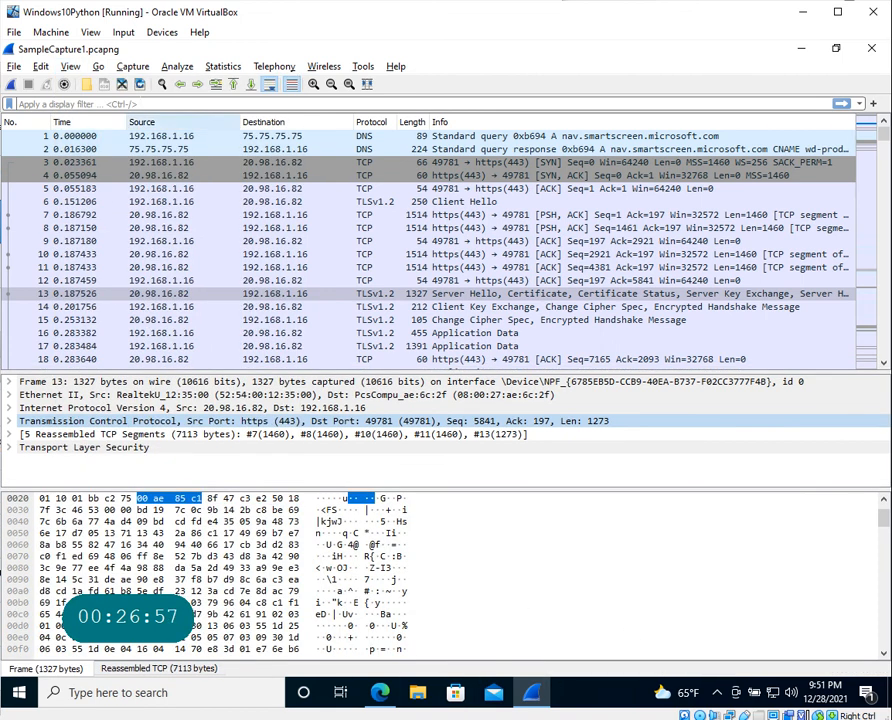
{"action": "left_click", "coordinate": [72, 67]}
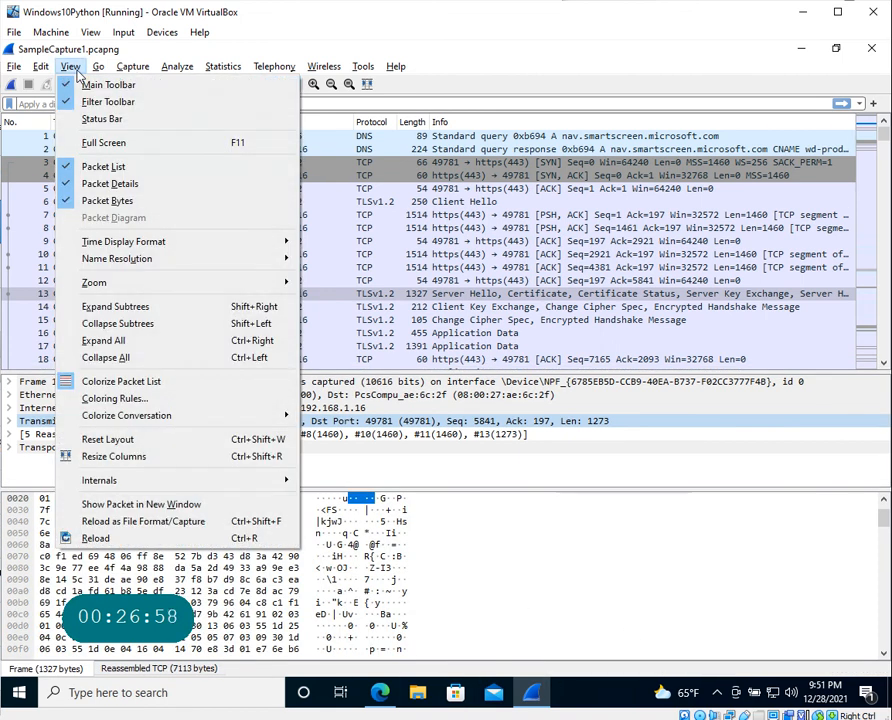
{"action": "left_click", "coordinate": [124, 119]}
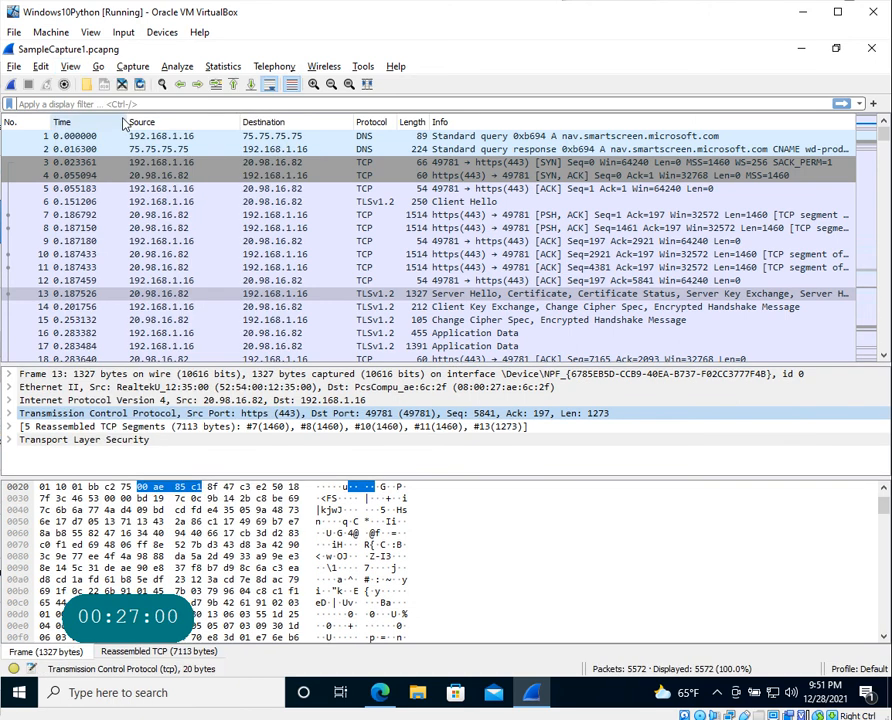
- Hide the packet list pane and show it again above the packet details
{"action": "left_click", "coordinate": [72, 67]}
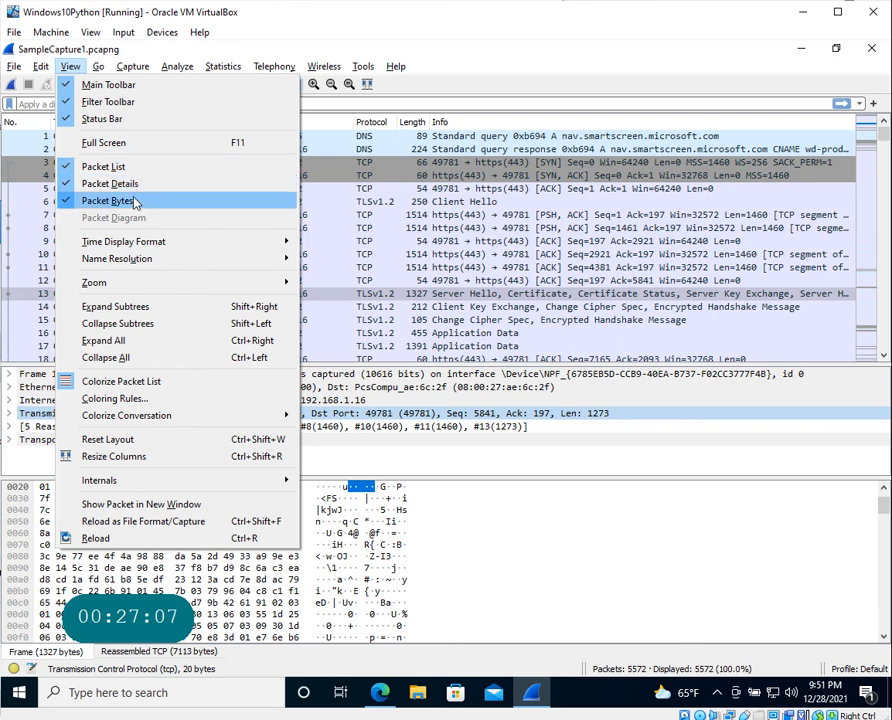
{"action": "left_click", "coordinate": [298, 195]}
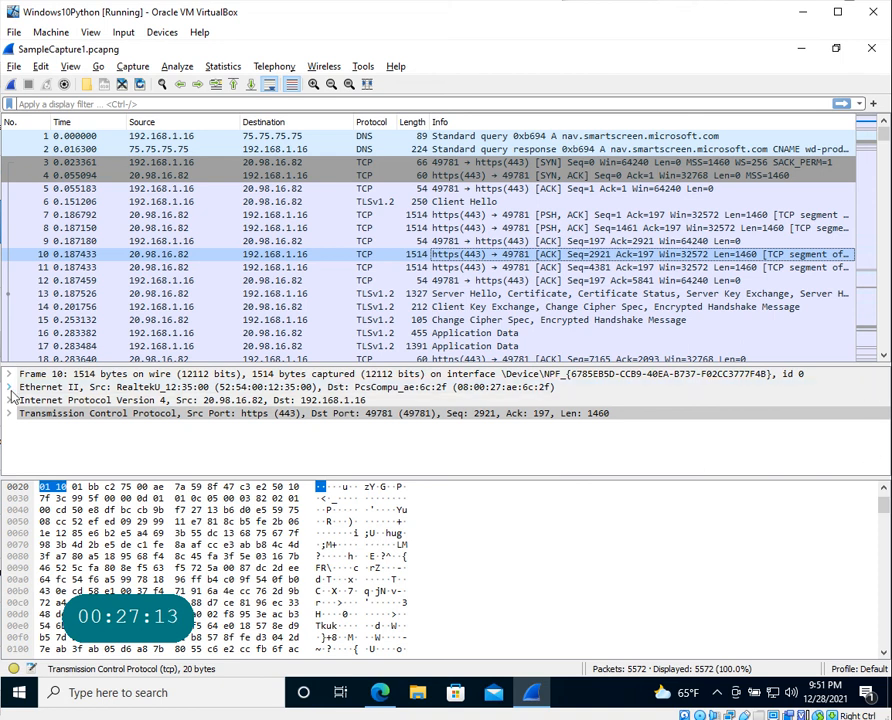
{"action": "left_click", "coordinate": [71, 66]}
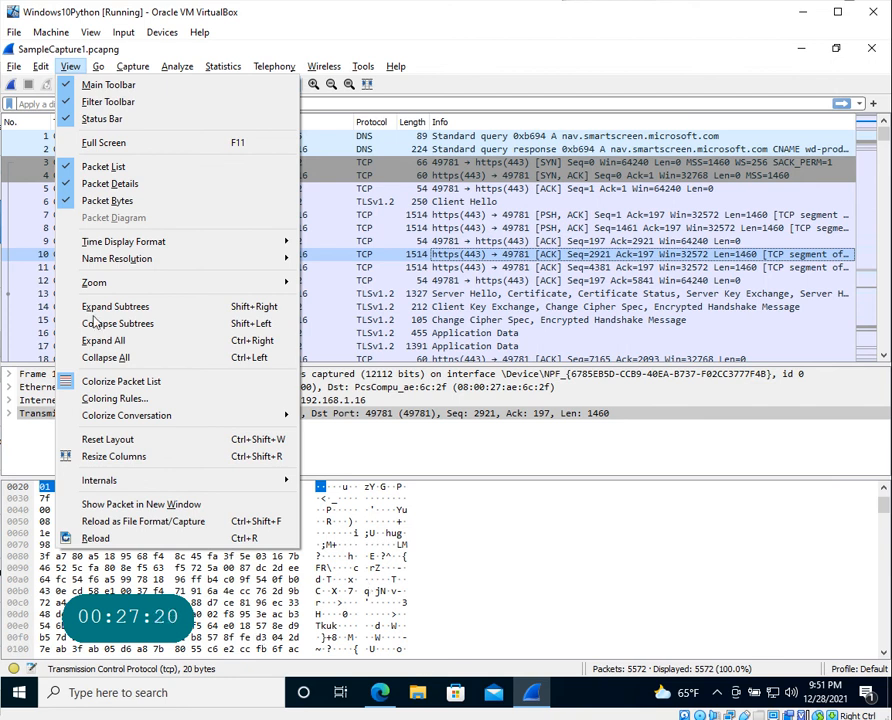
{"action": "left_click", "coordinate": [130, 169]}
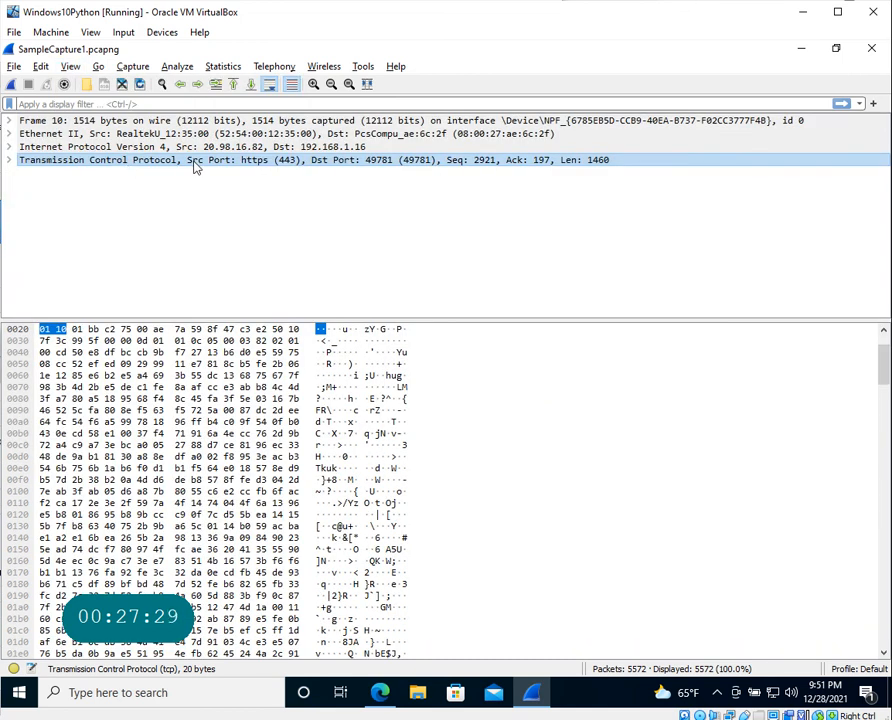
{"action": "left_click", "coordinate": [70, 66]}
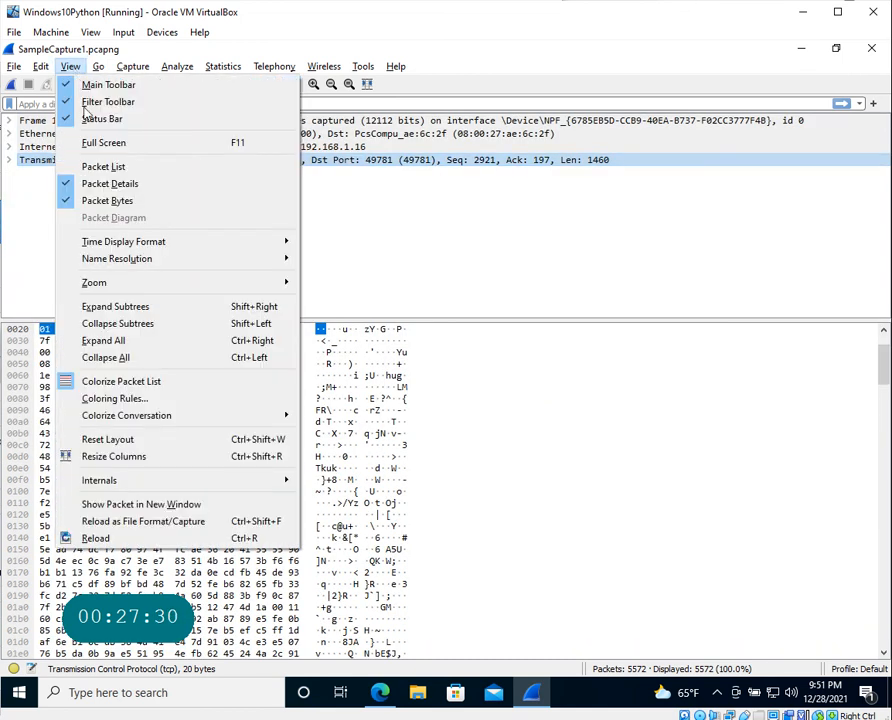
{"action": "left_click", "coordinate": [106, 168]}
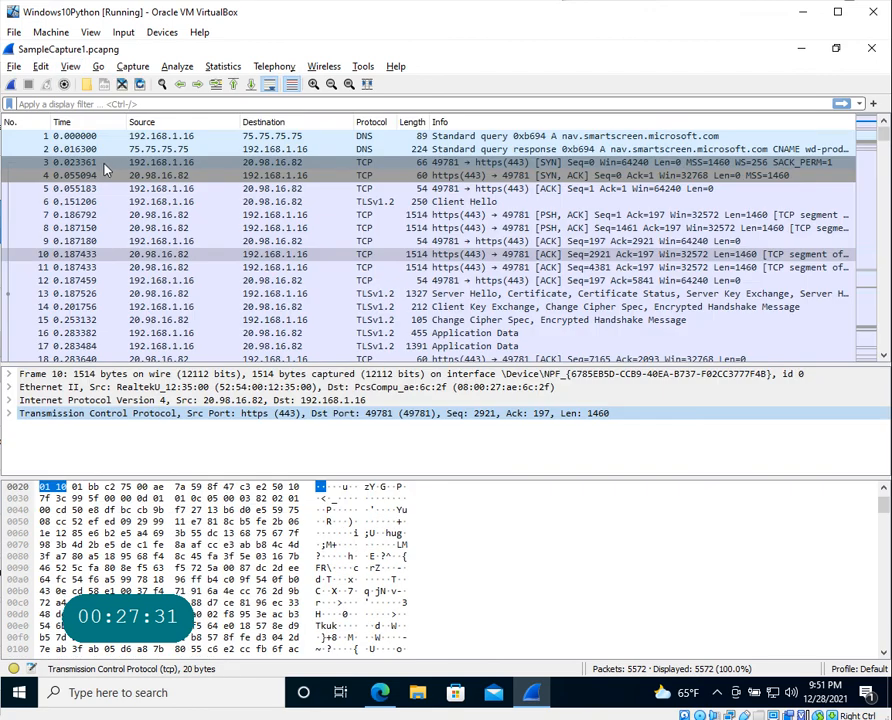
- Hide the packet details pane and restore it between the packet list and packet bytes
{"action": "left_click", "coordinate": [66, 66]}
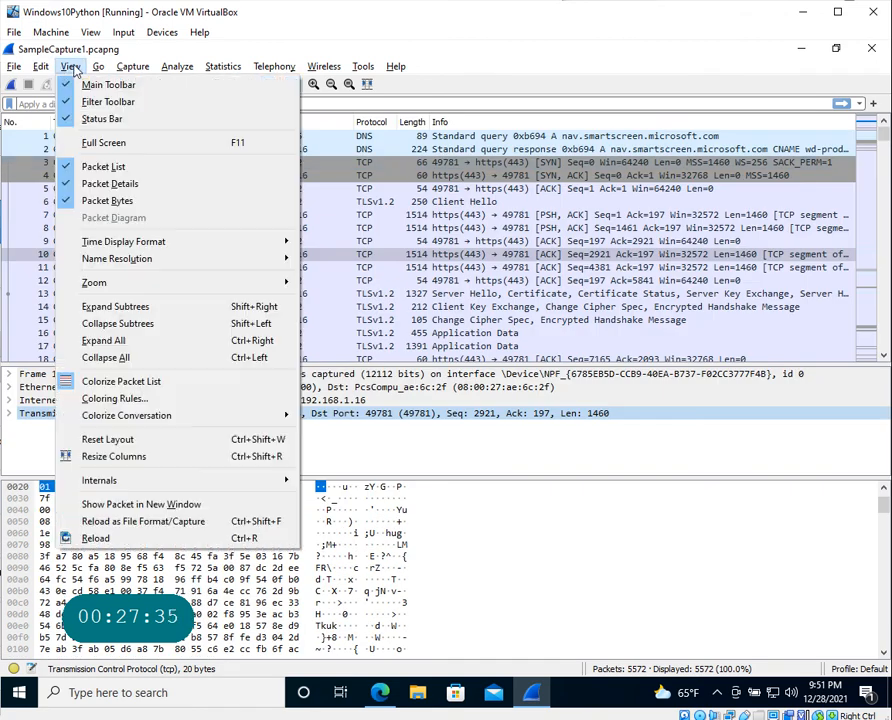
{"action": "left_click", "coordinate": [146, 188]}
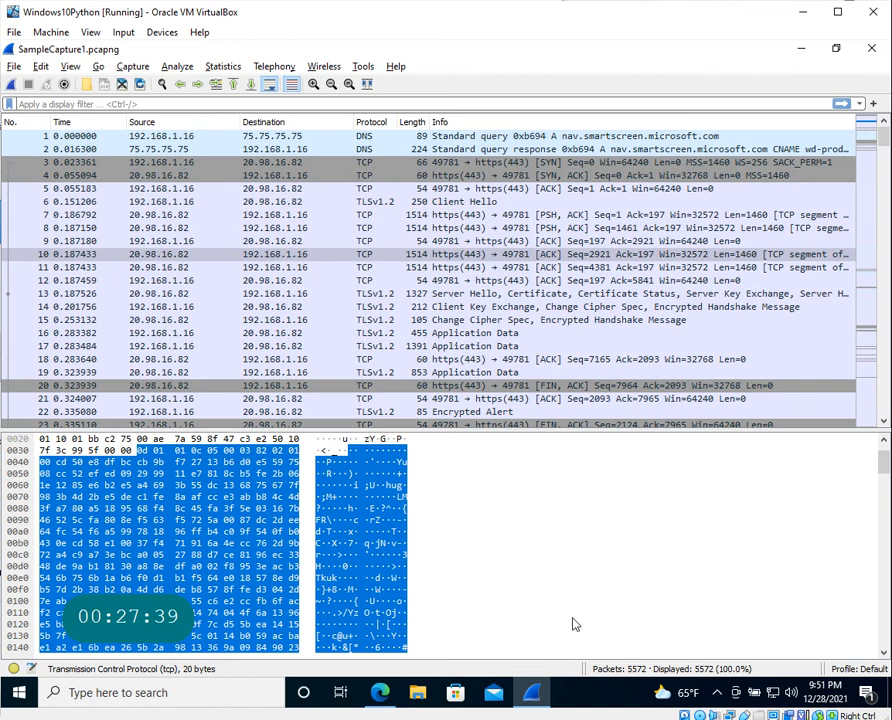
{"action": "left_click", "coordinate": [70, 66]}
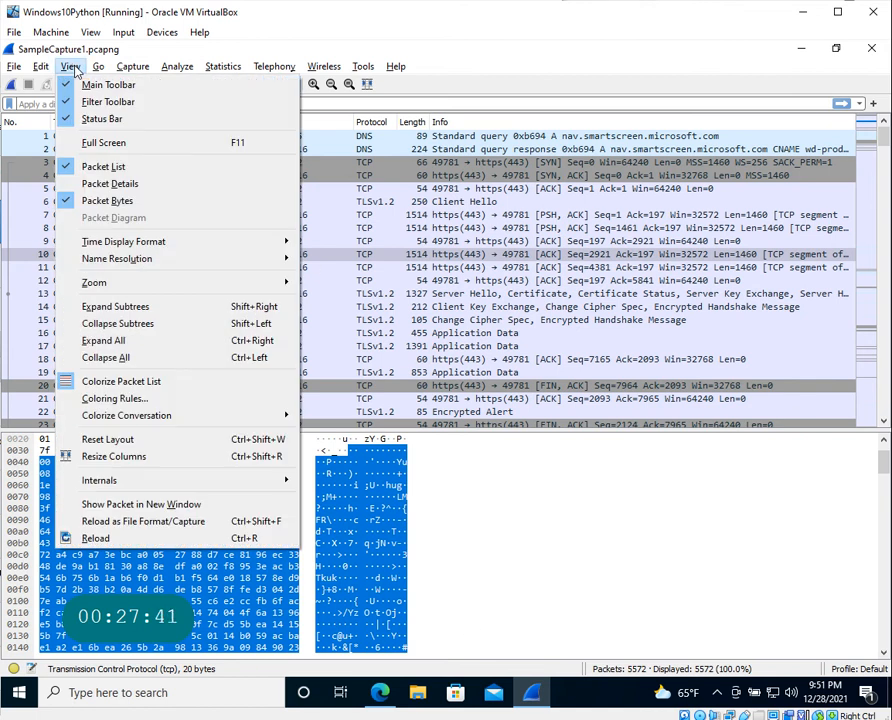
{"action": "left_click", "coordinate": [138, 183]}
- Hide the packet bytes pane and turn it back on below the packet details
{"action": "left_click", "coordinate": [70, 66]}
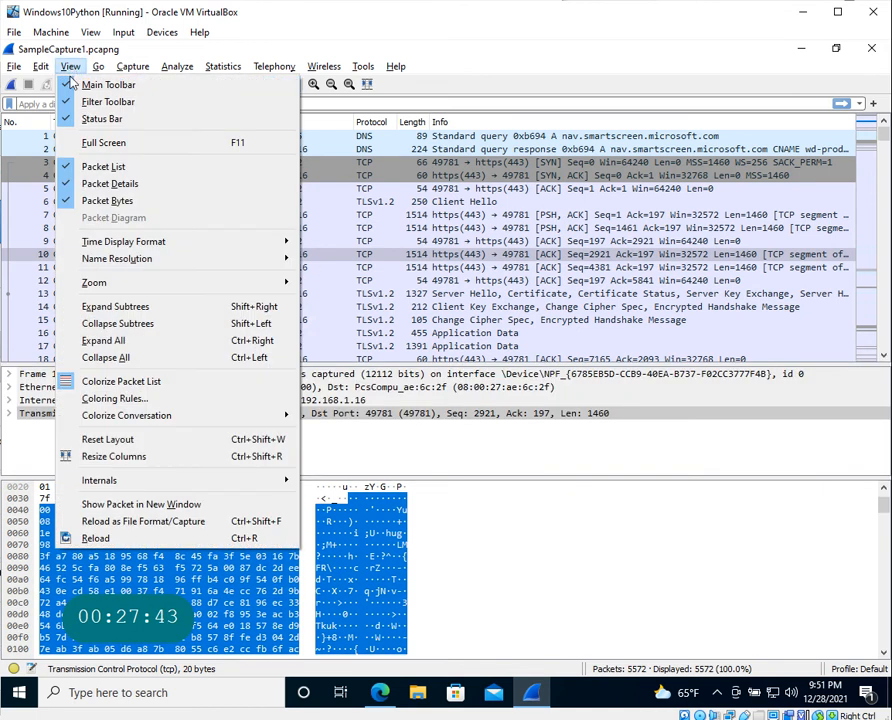
{"action": "left_click", "coordinate": [127, 202]}
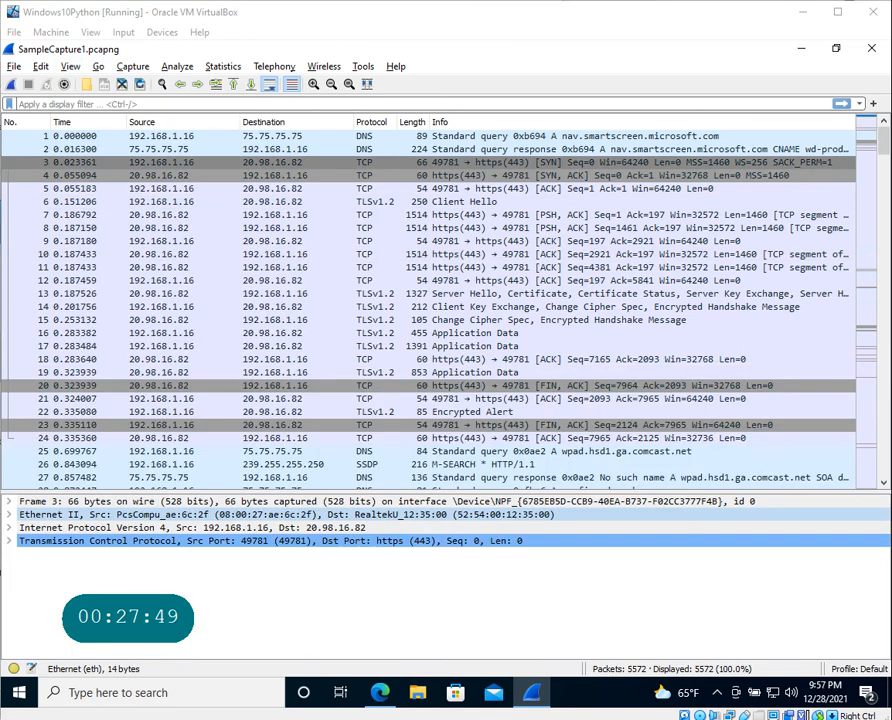
{"action": "left_click", "coordinate": [70, 66]}
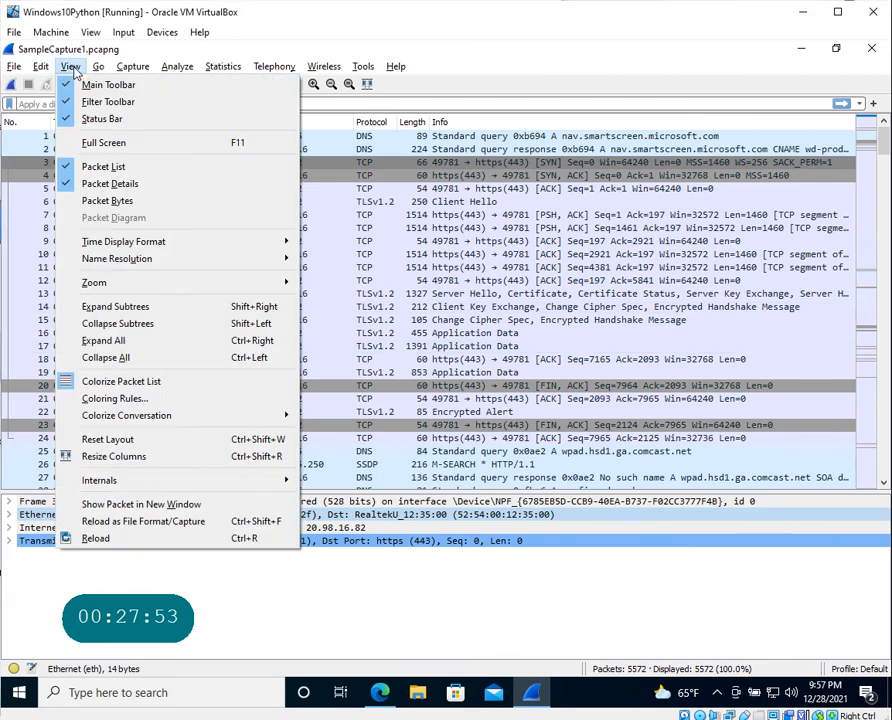
{"action": "left_click", "coordinate": [168, 205]}
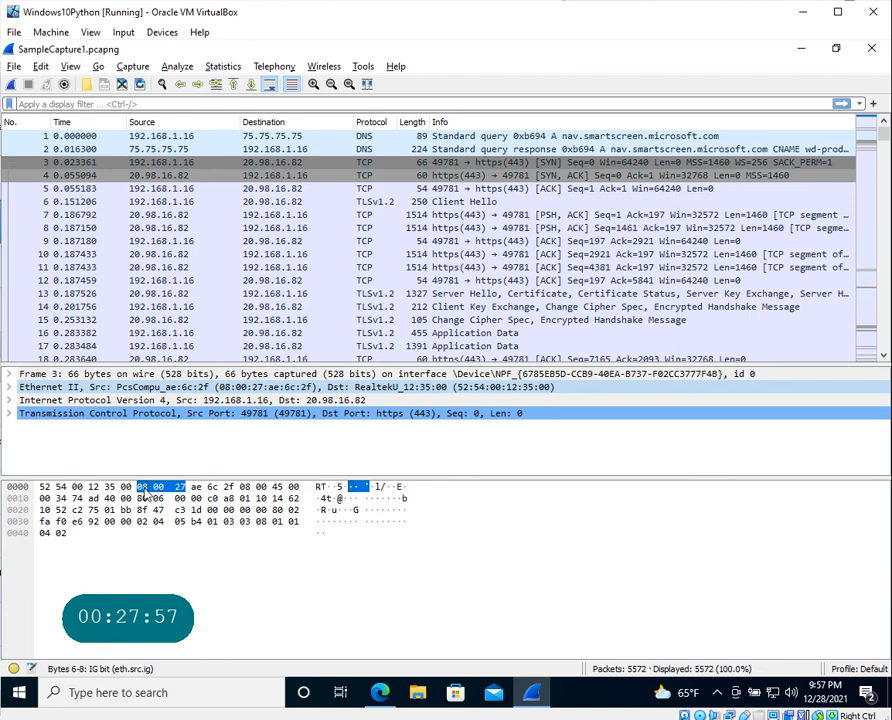
- Enlarge the packet list pane by lowering the divider between it and the packet details to show packets through row 20
{"action": "left_click_drag", "start_coordinate": [202, 364], "coordinate": [202, 397]}
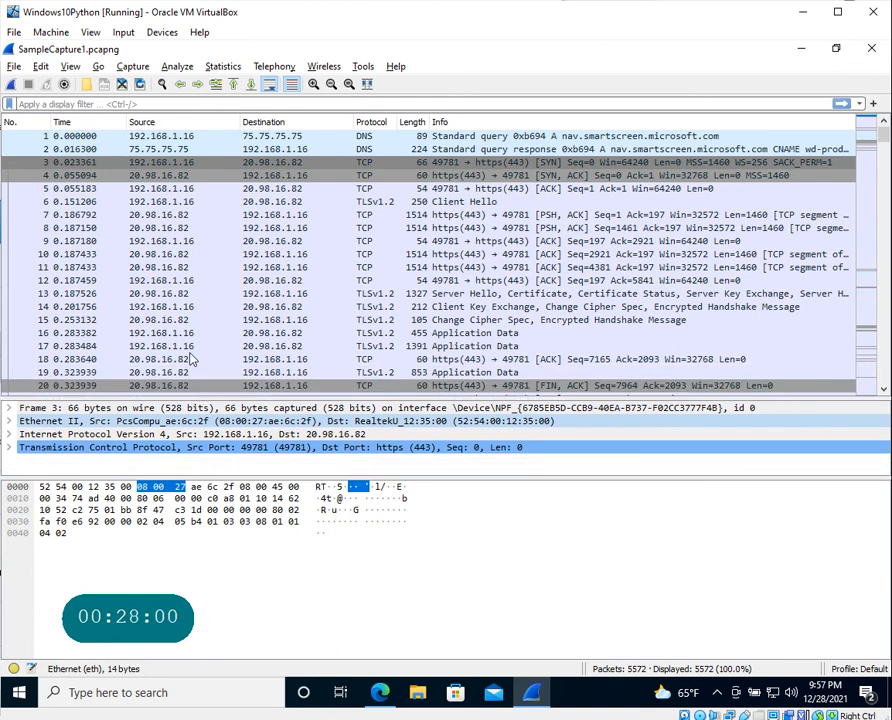
{"action": "left_click", "coordinate": [70, 66]}
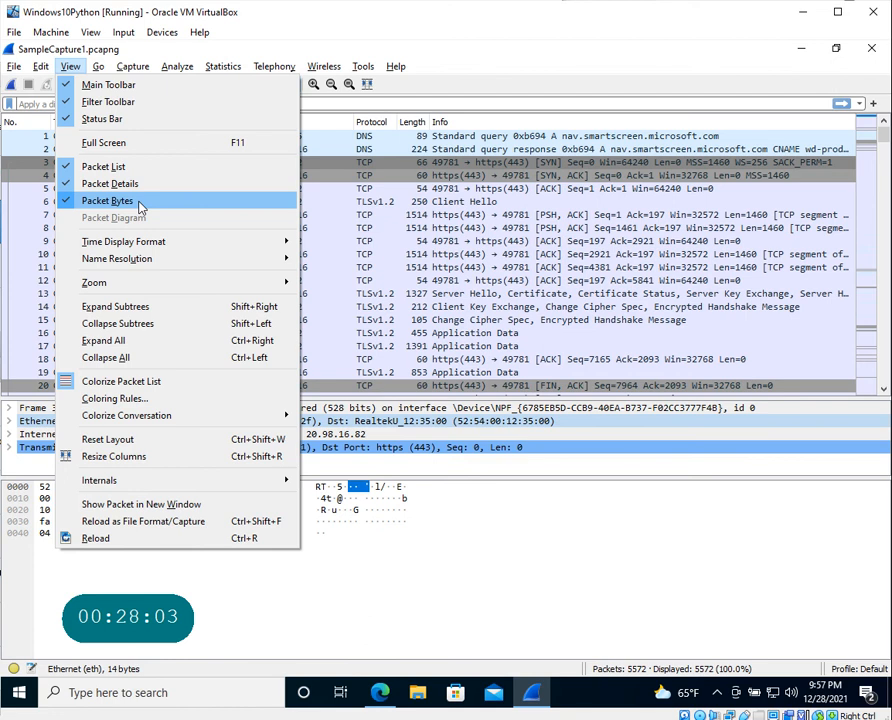
{"action": "left_click", "coordinate": [334, 622]}
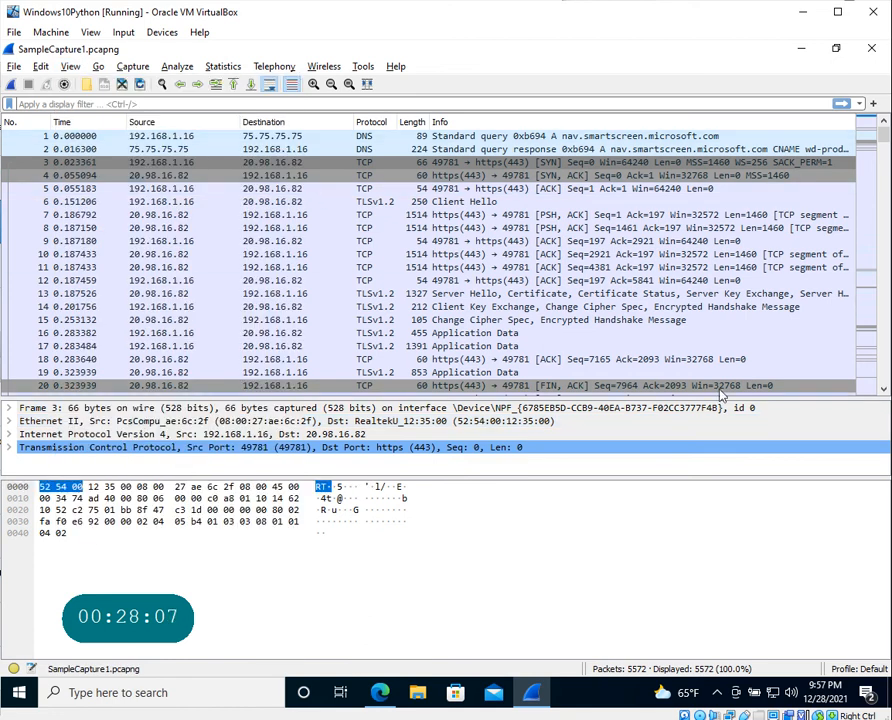
{"action": "left_click", "coordinate": [71, 66]}
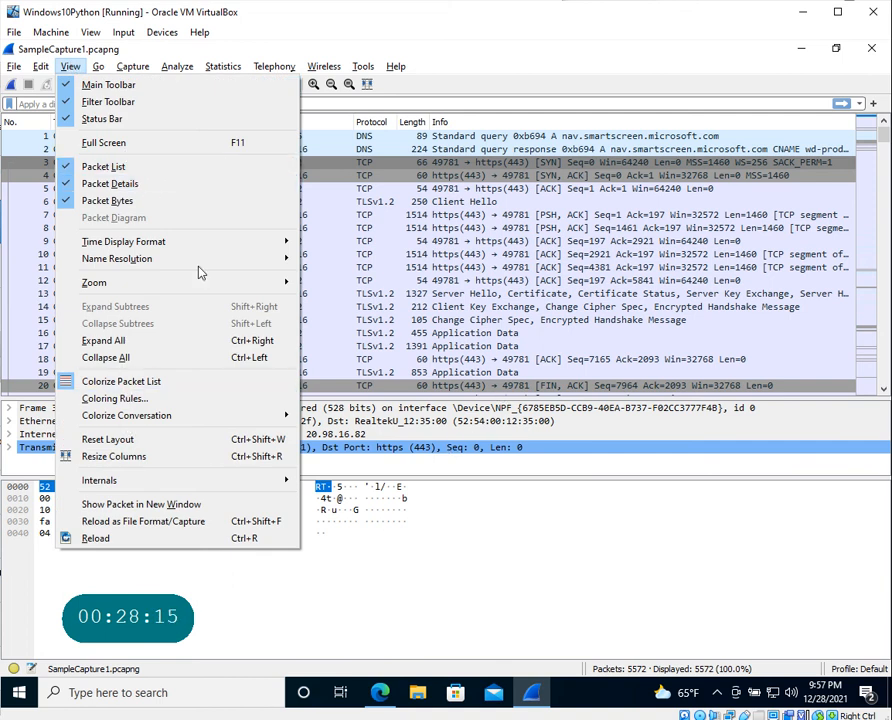
{"action": "left_click", "coordinate": [58, 310]}
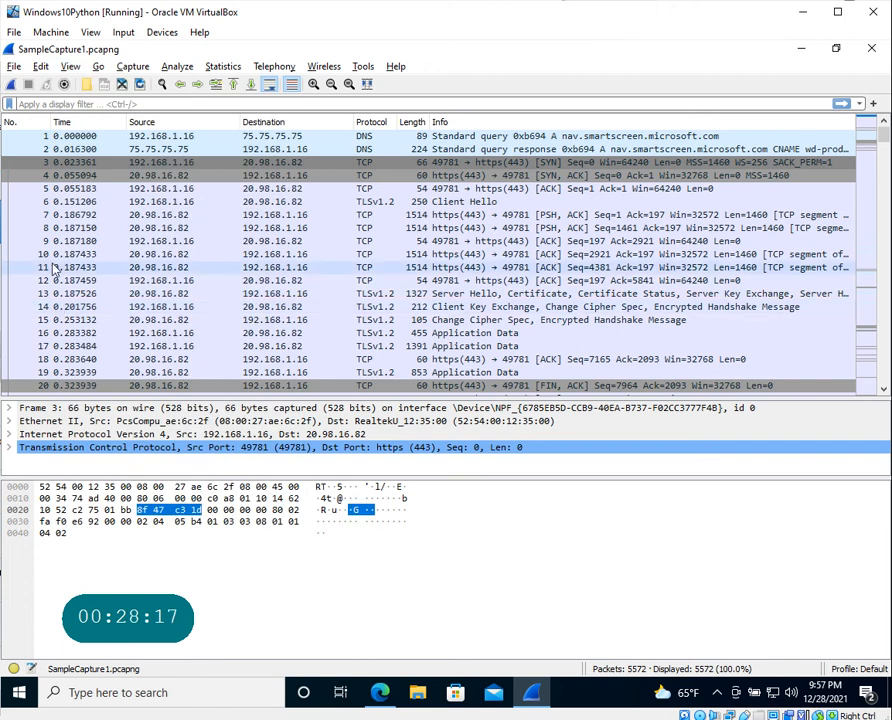
- Select packet 1 and look over the row colors of the first packets in the list
{"action": "left_click", "coordinate": [38, 137]}
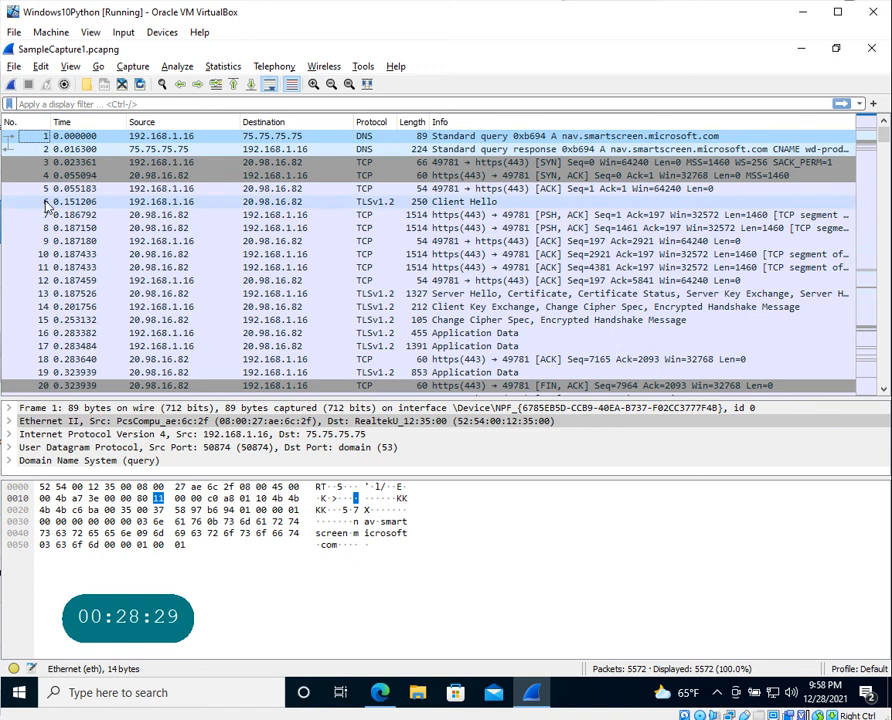
{"action": "scroll", "coordinate": [467, 201], "scroll_direction": "down", "scroll_amount": 5}
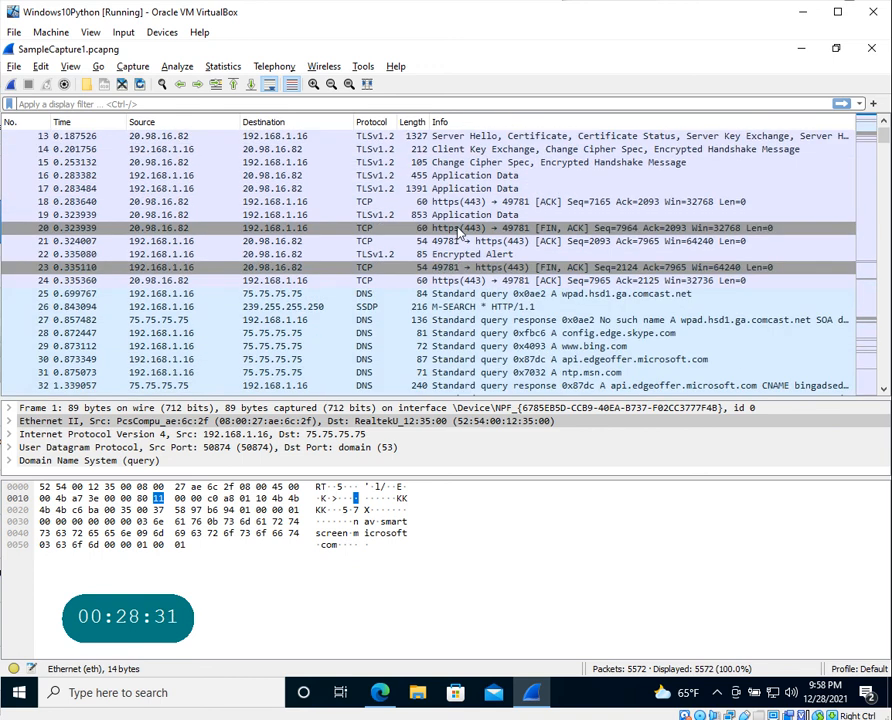
{"action": "scroll", "coordinate": [455, 243], "scroll_direction": "up", "scroll_amount": 4}
{"action": "scroll", "coordinate": [455, 243], "scroll_direction": "down", "scroll_amount": 4}
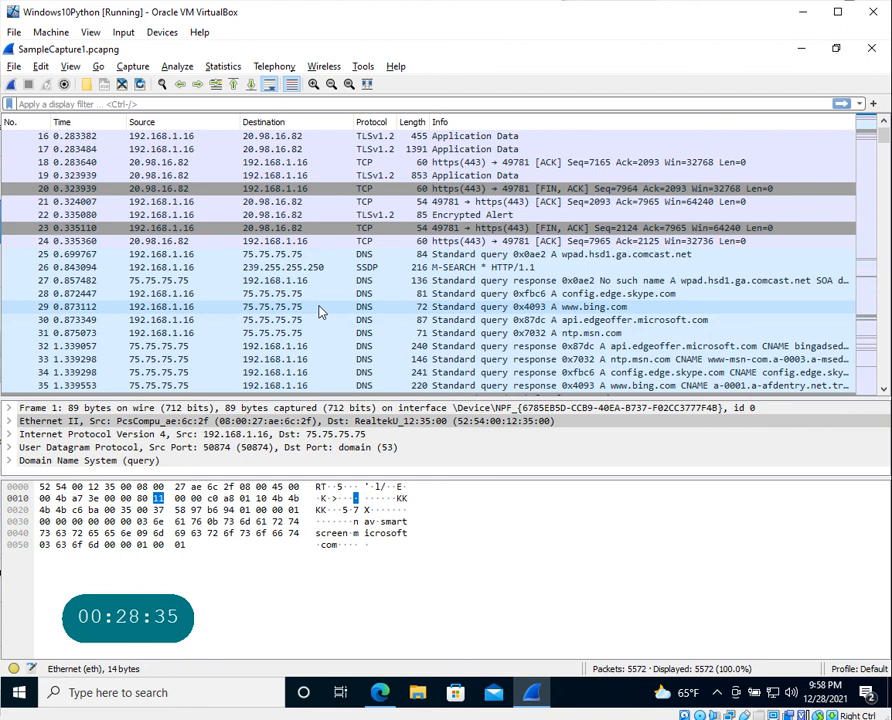
{"action": "scroll", "coordinate": [319, 312], "scroll_direction": "up", "scroll_amount": 5}
- Open the default coloring rules, compare them with the colored packet rows, and close the dialog without editing any rule
{"action": "left_click", "coordinate": [132, 66]}
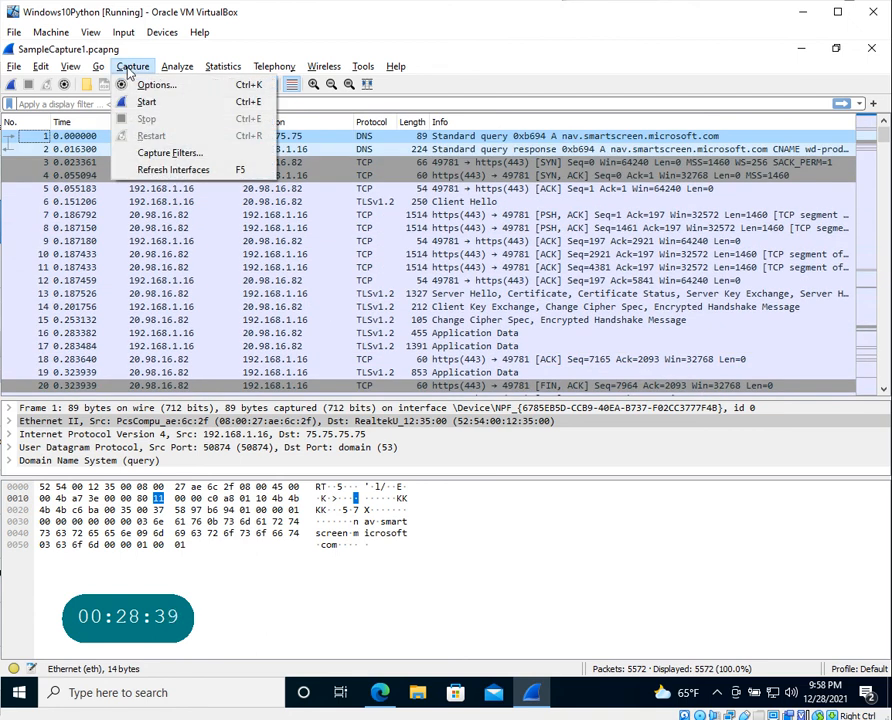
{"action": "mouse_move", "coordinate": [64, 67]}
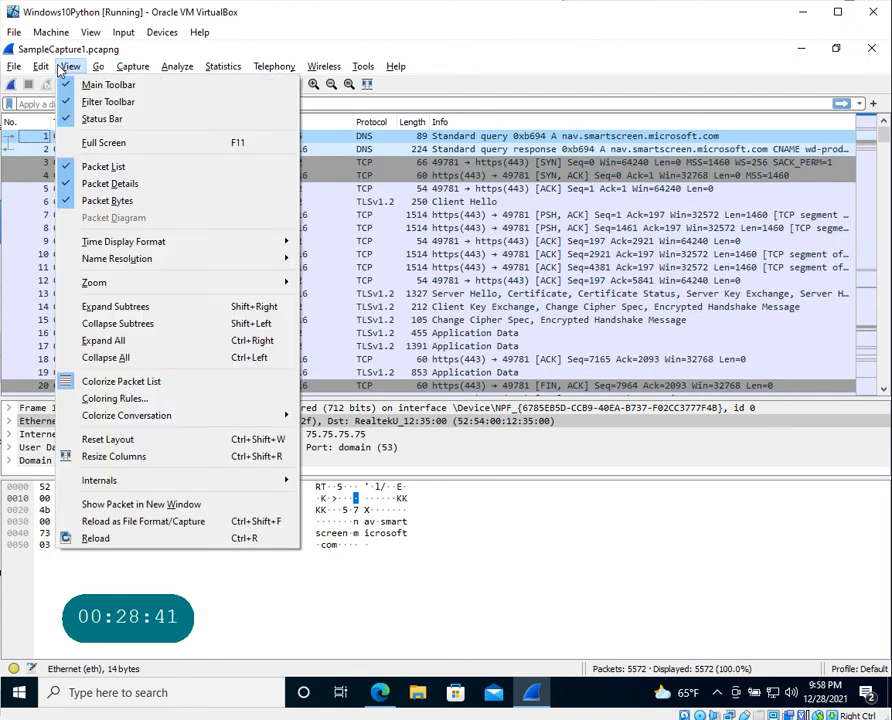
{"action": "left_click", "coordinate": [174, 402]}
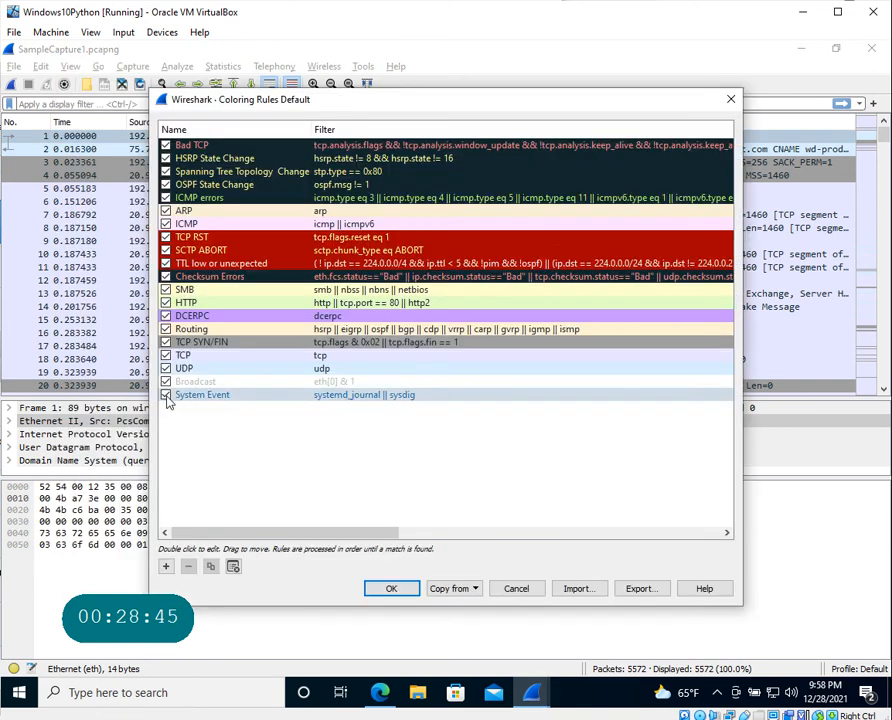
{"action": "left_click_drag", "start_coordinate": [450, 107], "coordinate": [559, 204]}
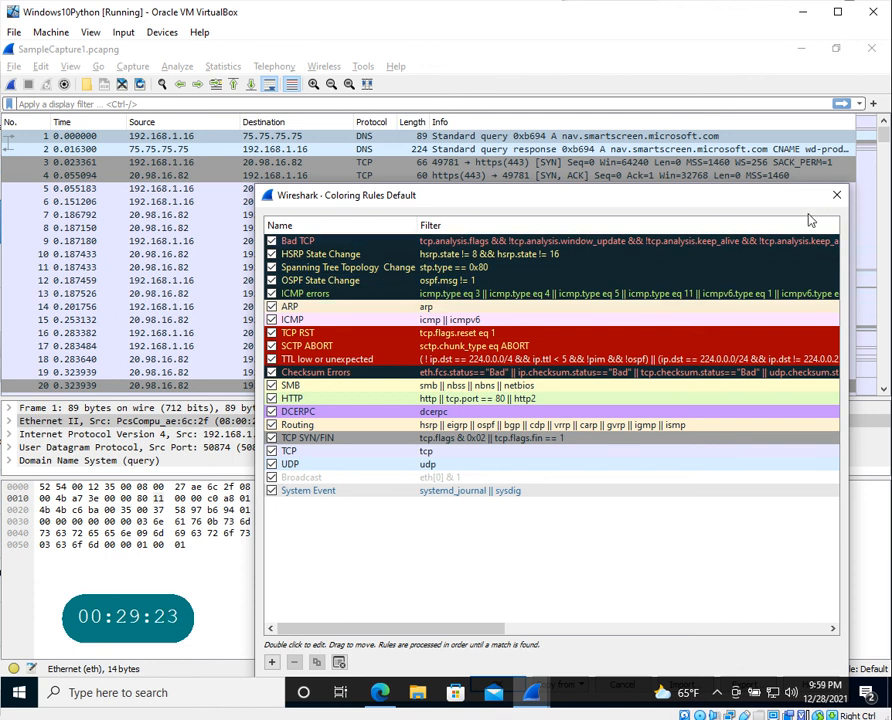
{"action": "left_click", "coordinate": [836, 194]}
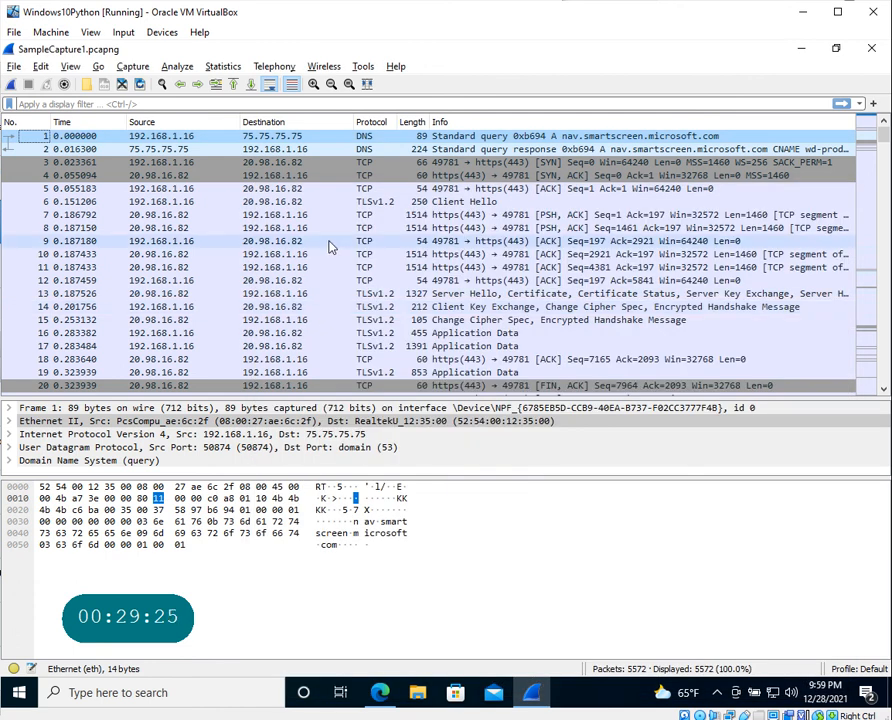
- Examine the row colors of packets further down the capture and in the packet list's color overview, then return to the first packet
{"action": "scroll", "coordinate": [331, 246], "scroll_direction": "down", "scroll_amount": 14}
{"action": "scroll", "coordinate": [331, 252], "scroll_direction": "down", "scroll_amount": 20}
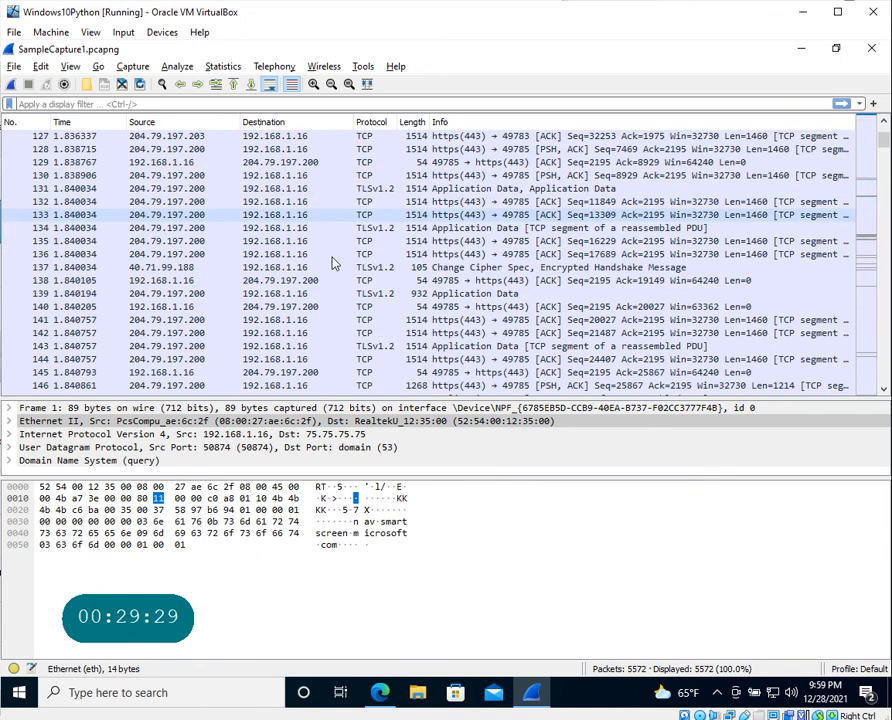
{"action": "scroll", "coordinate": [333, 263], "scroll_direction": "up", "scroll_amount": 20}
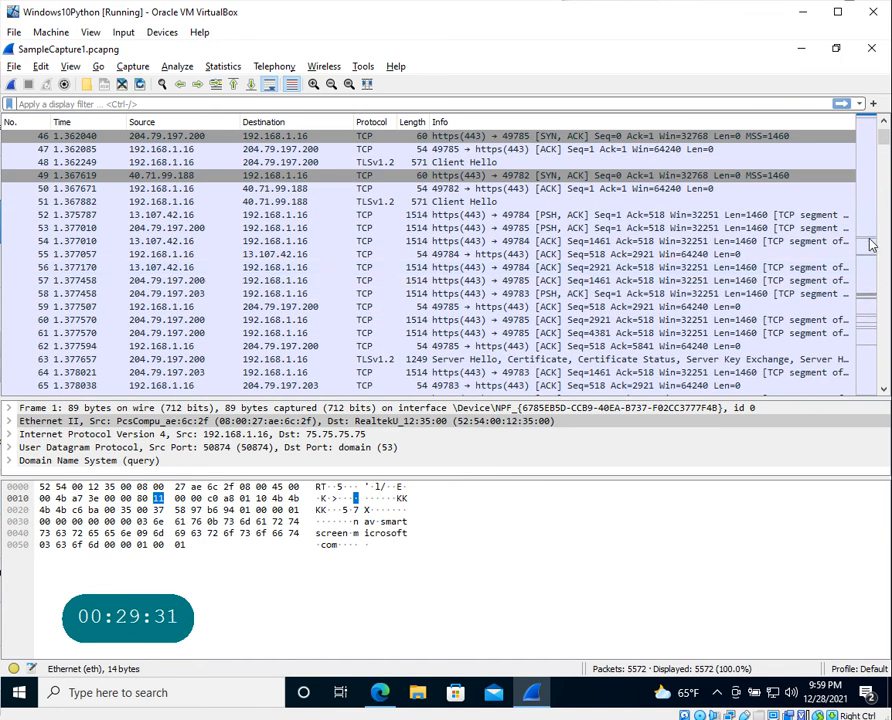
{"action": "left_click", "coordinate": [868, 301]}
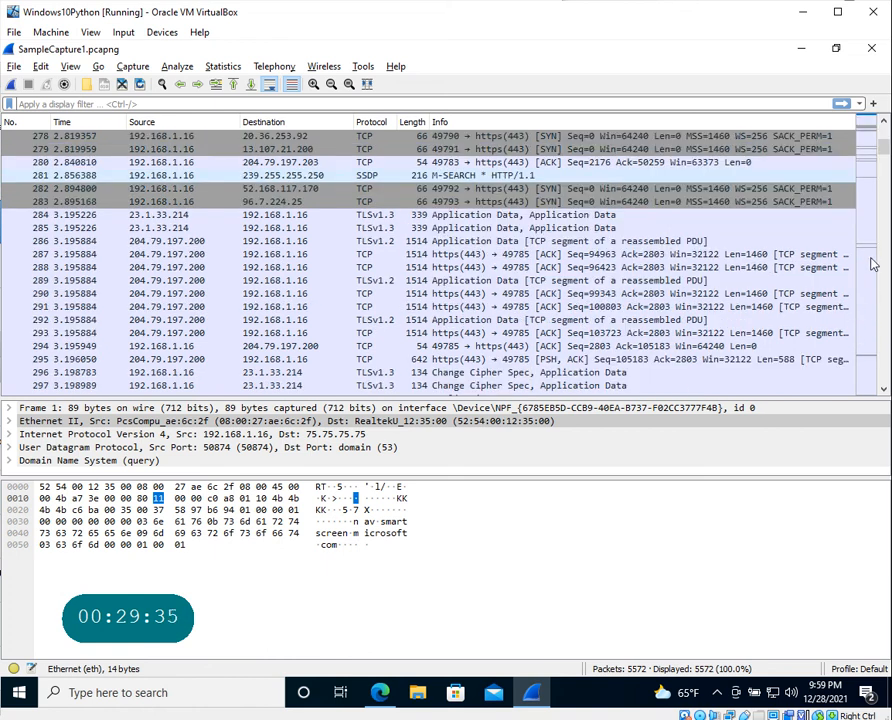
{"action": "scroll", "coordinate": [472, 285], "scroll_direction": "up", "scroll_amount": 3}
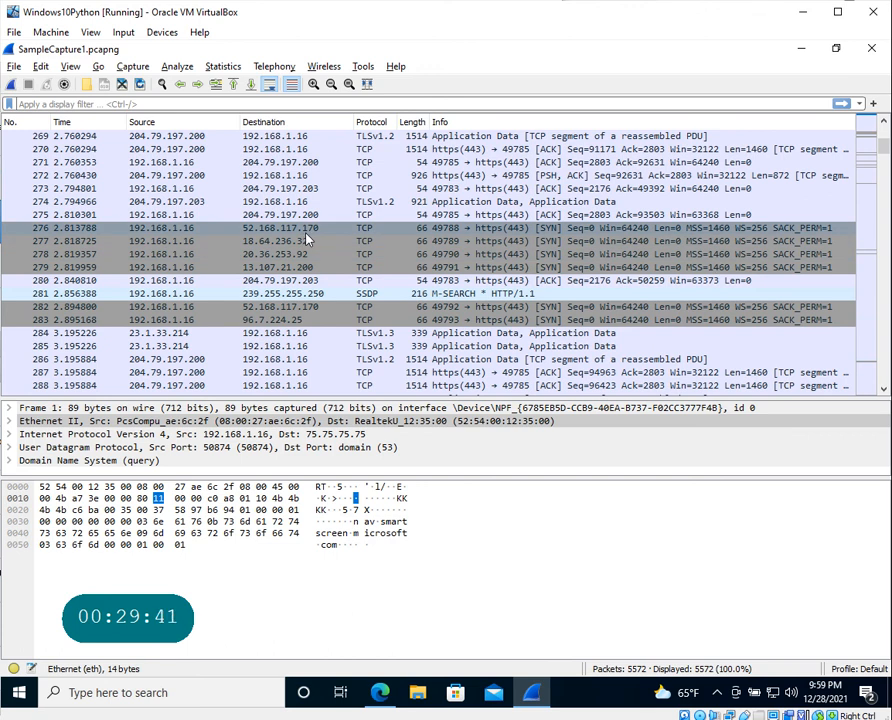
{"action": "scroll", "coordinate": [310, 236], "scroll_direction": "up", "scroll_amount": 16}
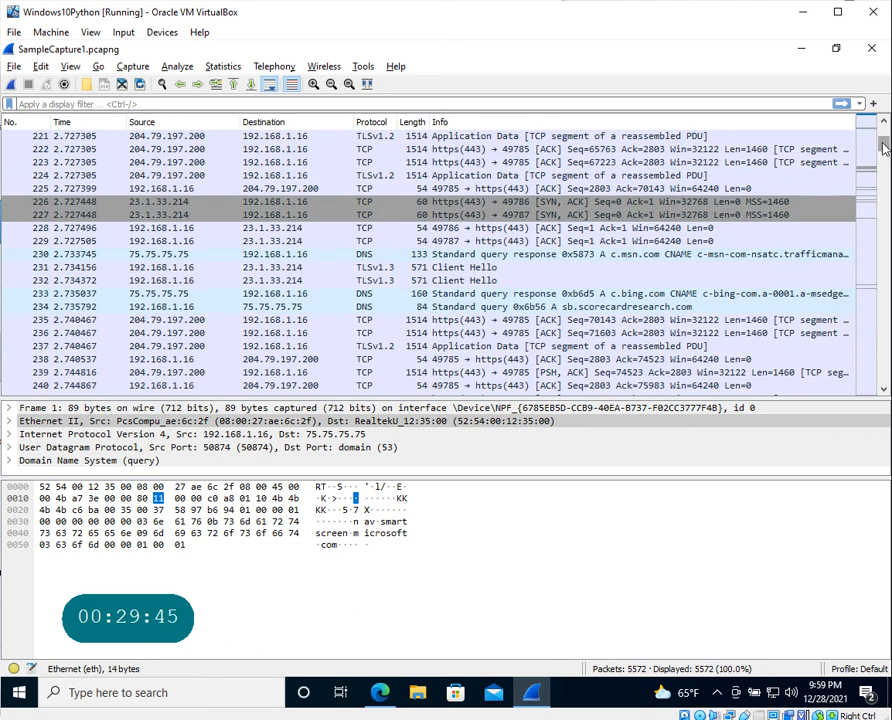
{"action": "left_click_drag", "start_coordinate": [883, 147], "coordinate": [883, 126]}
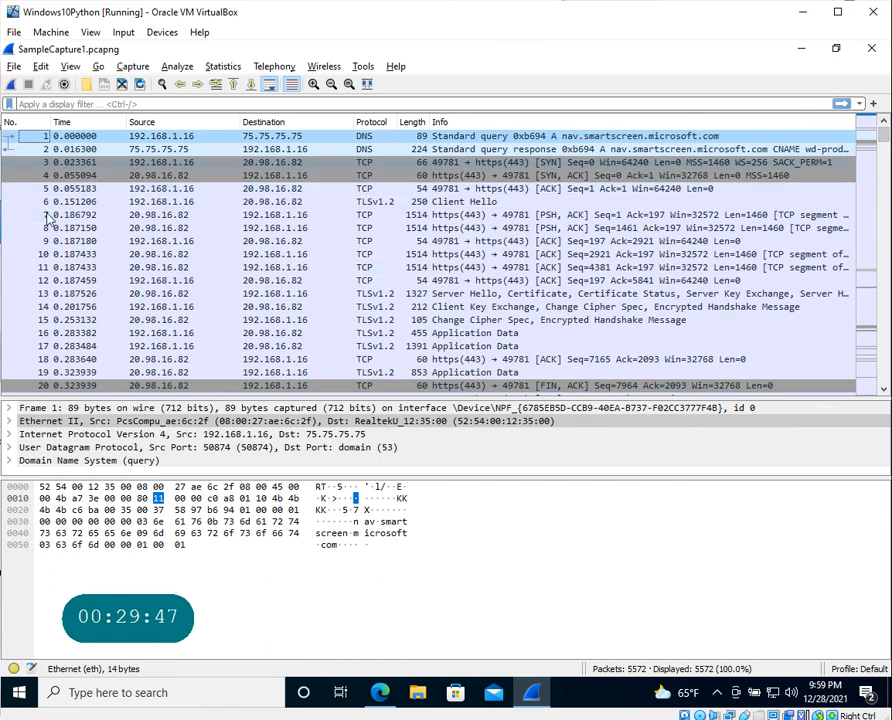
- Look over the opening packets once more and select packet 8 in the packet list
{"action": "scroll", "coordinate": [33, 292], "scroll_direction": "down", "scroll_amount": 5}
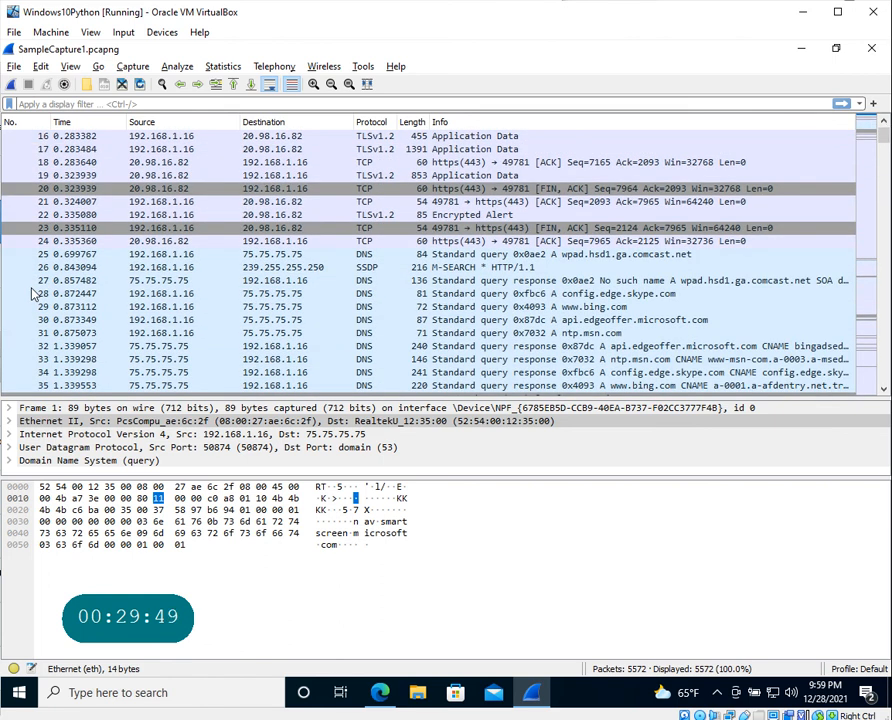
{"action": "scroll", "coordinate": [33, 292], "scroll_direction": "up", "scroll_amount": 5}
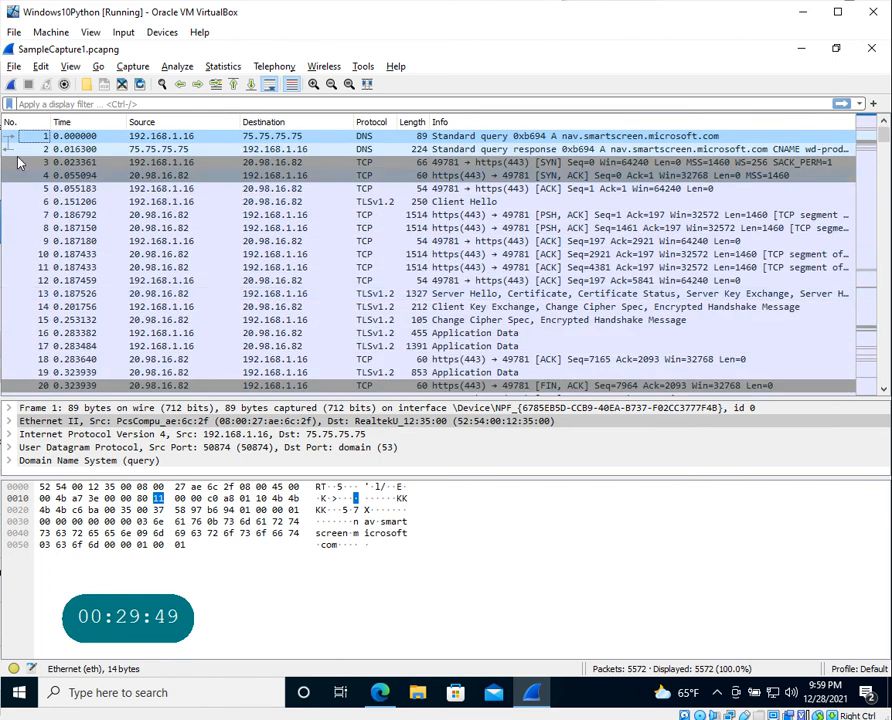
{"action": "left_click", "coordinate": [14, 227]}
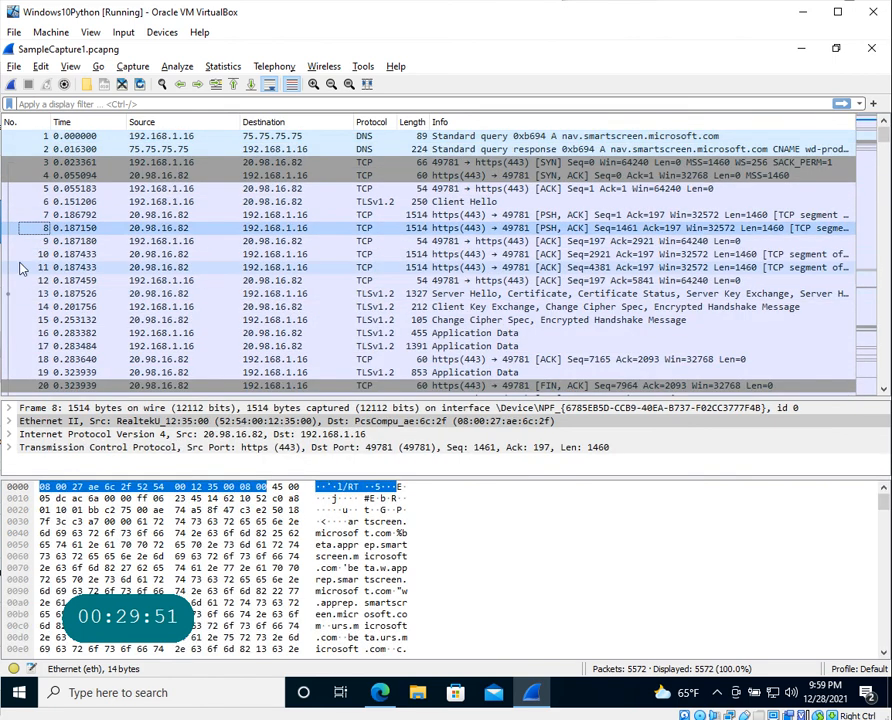
- Select packets 15 and 18 and examine the related-packet markers along the first TCP conversation, through packet 24
{"action": "left_click", "coordinate": [12, 320]}
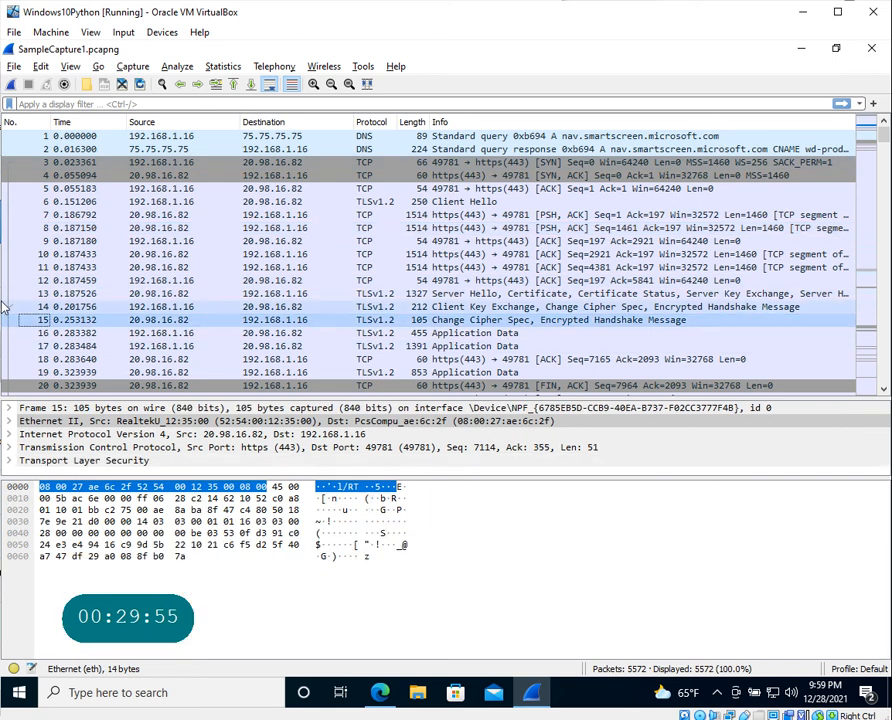
{"action": "left_click", "coordinate": [23, 360]}
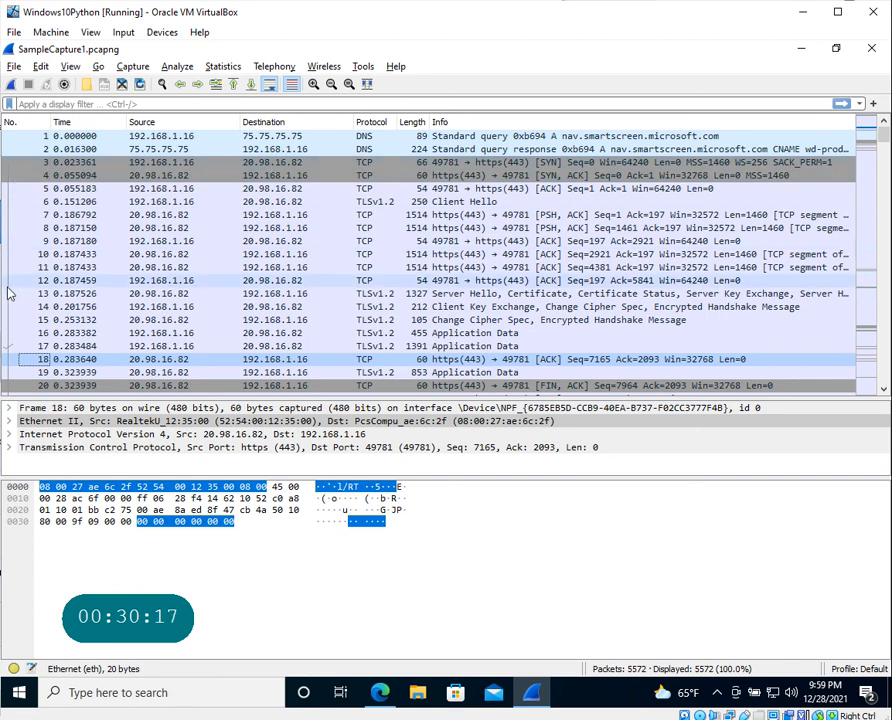
{"action": "scroll", "coordinate": [10, 312], "scroll_direction": "down", "scroll_amount": 3}
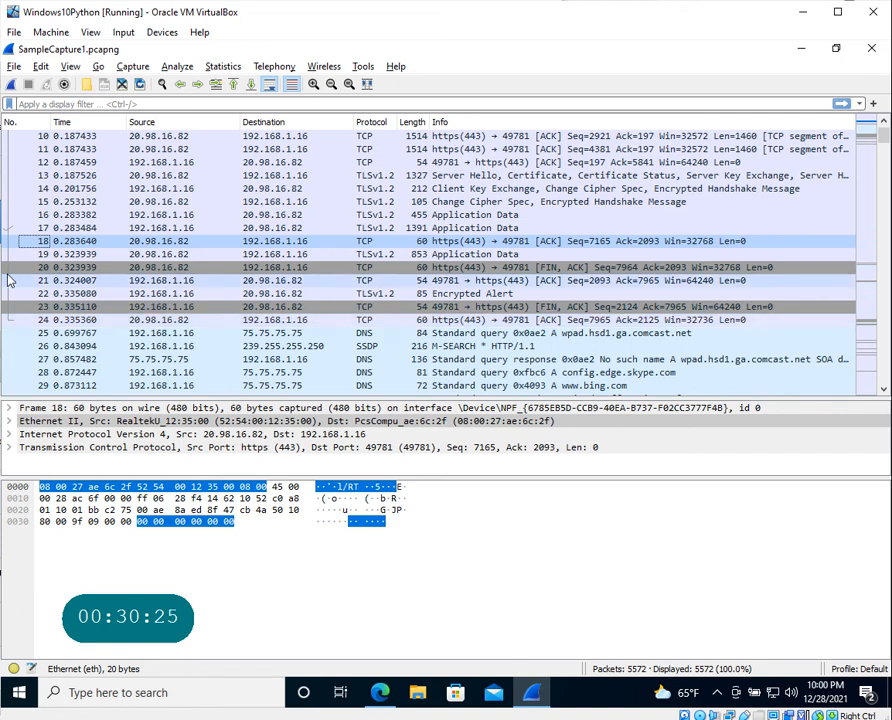
{"action": "scroll", "coordinate": [10, 210], "scroll_direction": "up", "scroll_amount": 3}
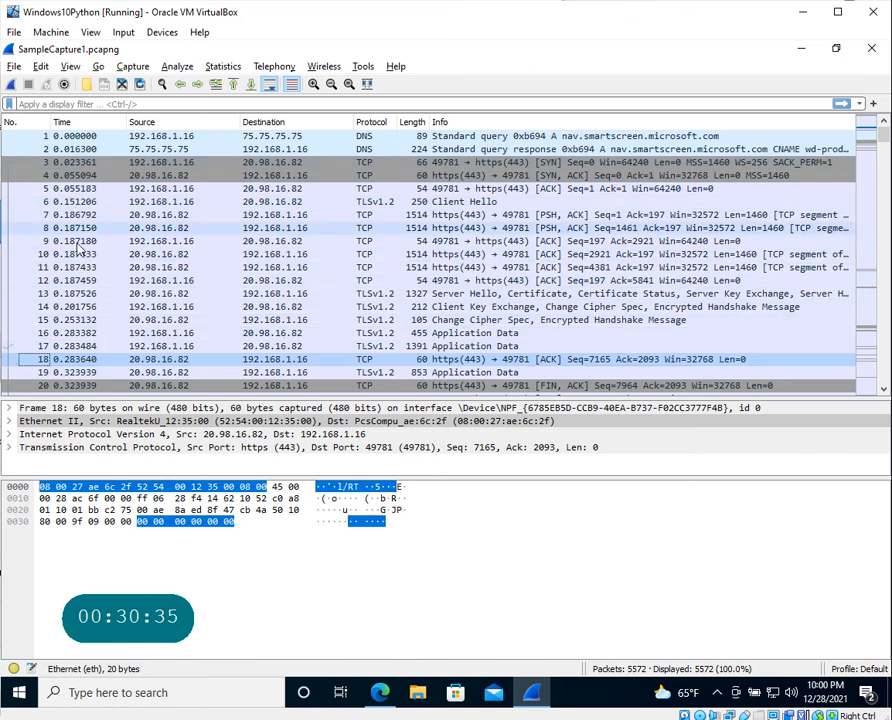
{"action": "scroll", "coordinate": [18, 256], "scroll_direction": "down", "scroll_amount": 7}
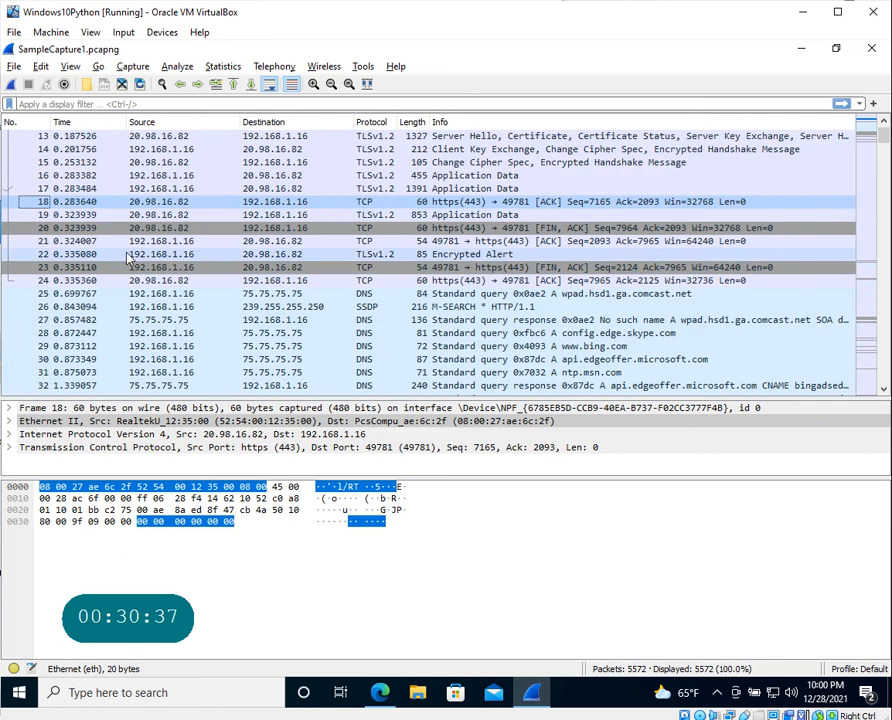
- Select DNS packet 34 and TCP packet 49 to compare how related packets are marked in the number column
{"action": "left_click", "coordinate": [12, 293]}
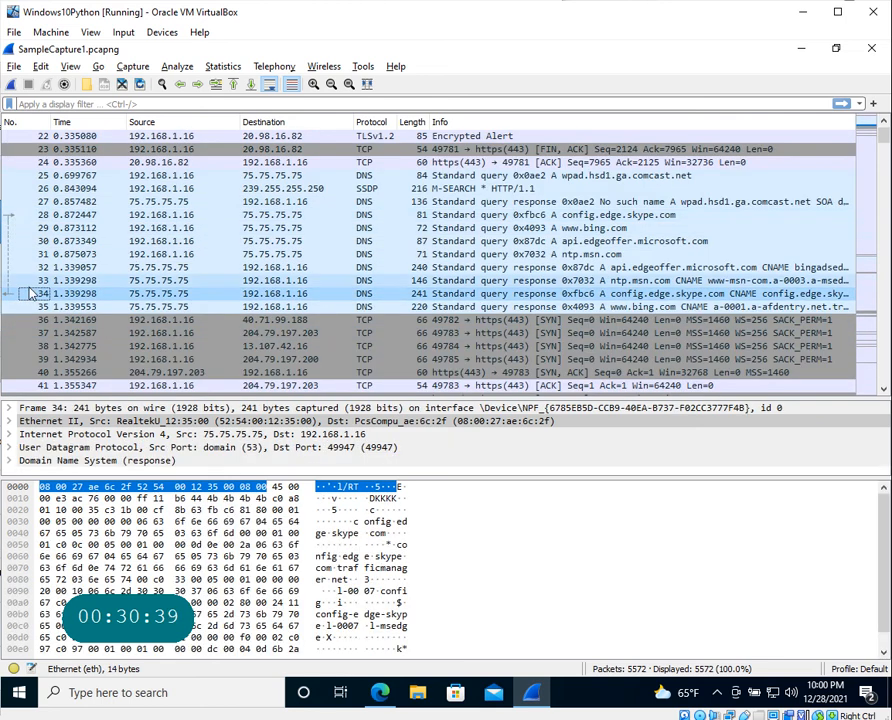
{"action": "scroll", "coordinate": [20, 320], "scroll_direction": "down", "scroll_amount": 4}
{"action": "left_click", "coordinate": [18, 333]}
{"action": "scroll", "coordinate": [16, 300], "scroll_direction": "down", "scroll_amount": 1}
{"action": "scroll", "coordinate": [20, 230], "scroll_direction": "up", "scroll_amount": 2}
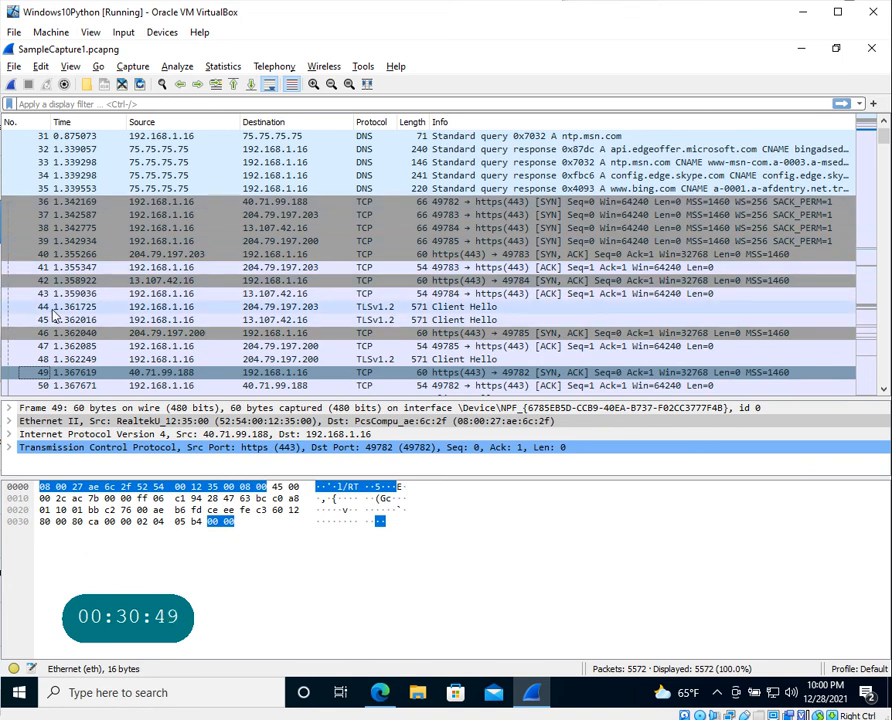
- Follow the TCP stream of packet 36, look over its contents, and minimize the stream window
{"action": "right_click", "coordinate": [88, 204]}
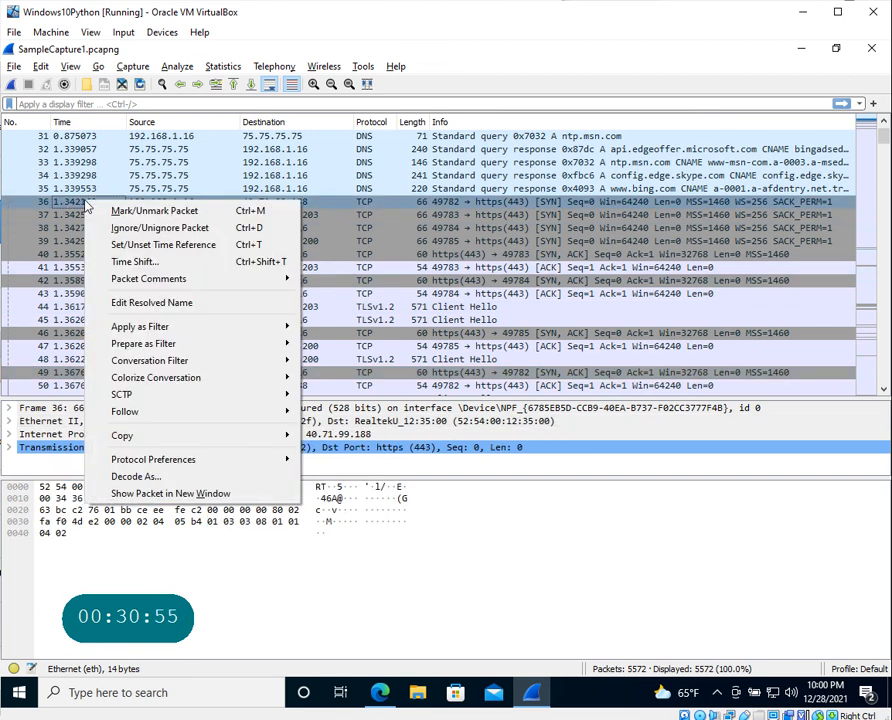
{"action": "mouse_move", "coordinate": [160, 411]}
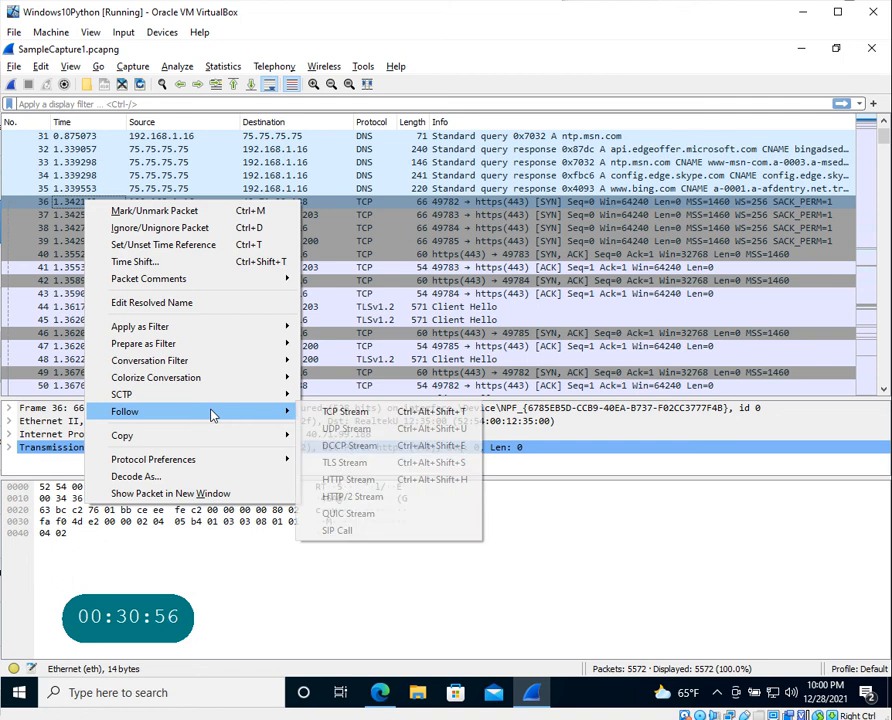
{"action": "left_click", "coordinate": [370, 415]}
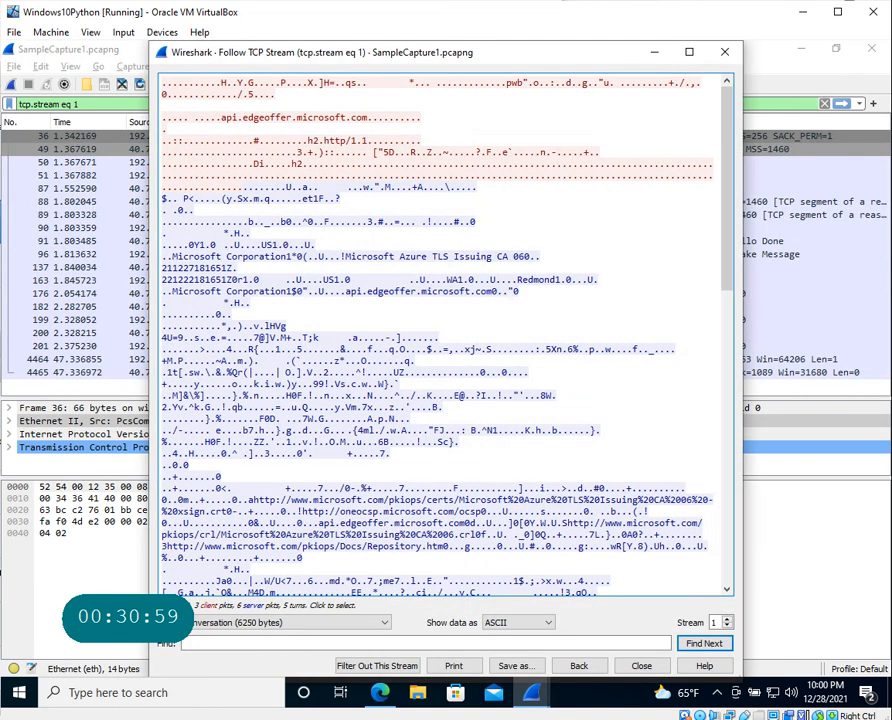
{"action": "left_click", "coordinate": [656, 52]}
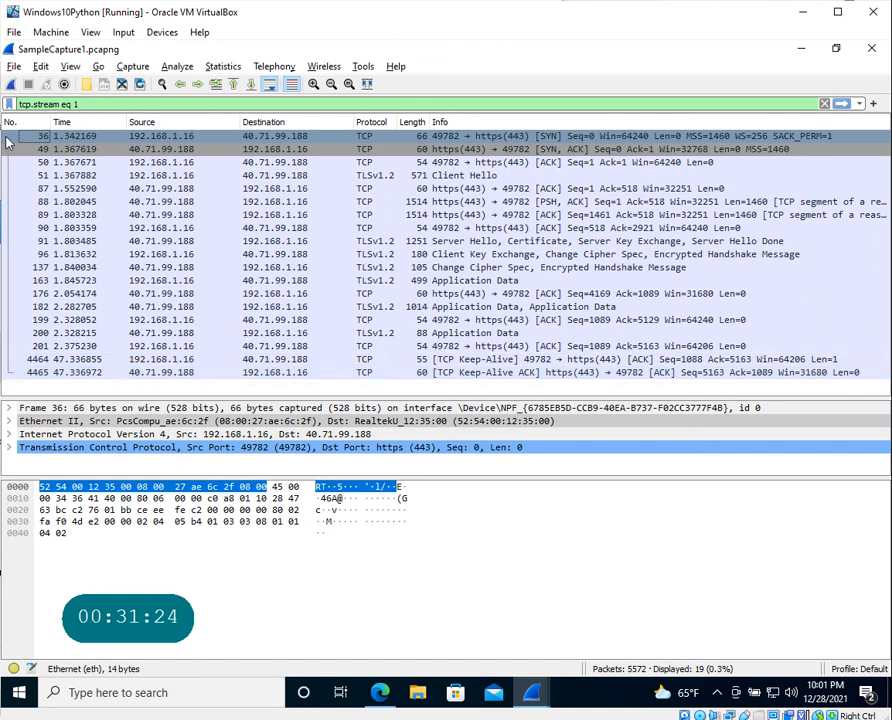
- Step through packets 89, 96, 176, 199, 200, 182 and 137 in the filtered stream to examine their conversation markers
{"action": "left_click", "coordinate": [22, 214]}
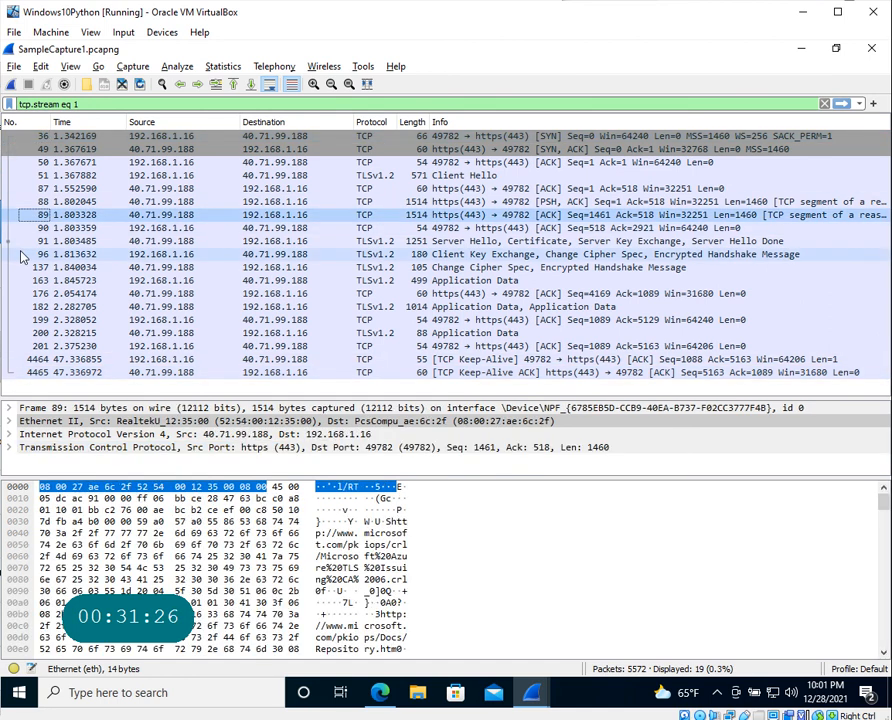
{"action": "left_click", "coordinate": [22, 254]}
{"action": "left_click", "coordinate": [22, 293]}
{"action": "left_click", "coordinate": [22, 319]}
{"action": "left_click", "coordinate": [22, 334]}
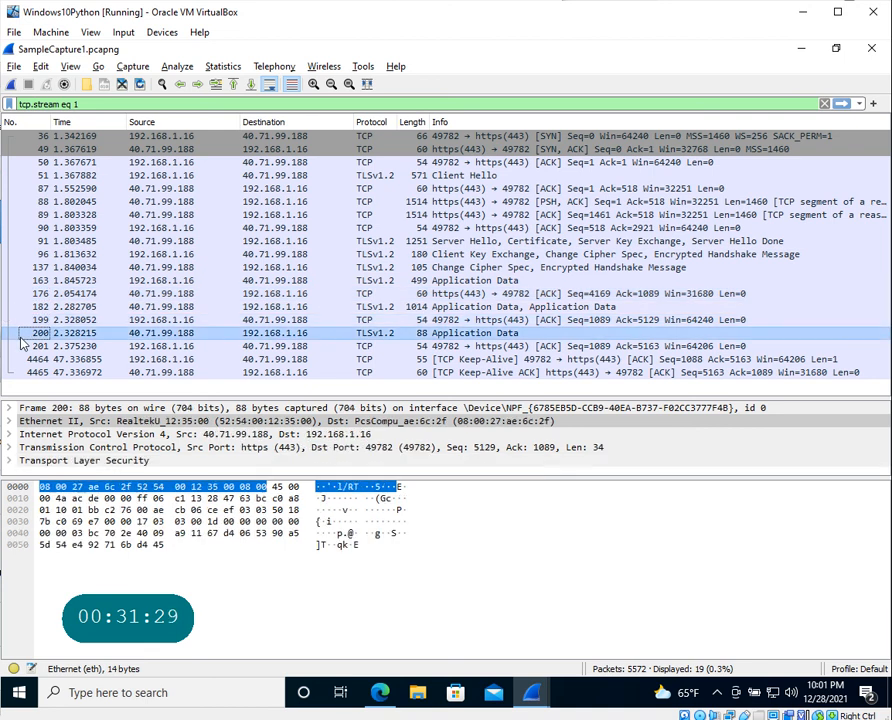
{"action": "left_click", "coordinate": [12, 306]}
{"action": "left_click", "coordinate": [6, 267]}
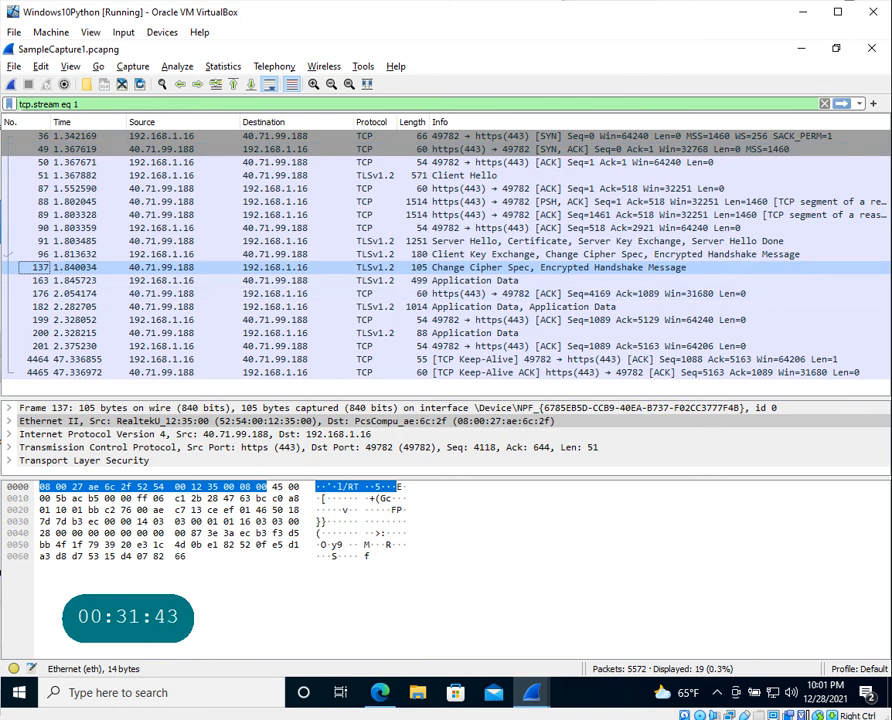
- Clear the tcp.stream eq 1 display filter and return to the first packets of the full capture
{"action": "left_click_drag", "start_coordinate": [18, 104], "coordinate": [63, 104]}
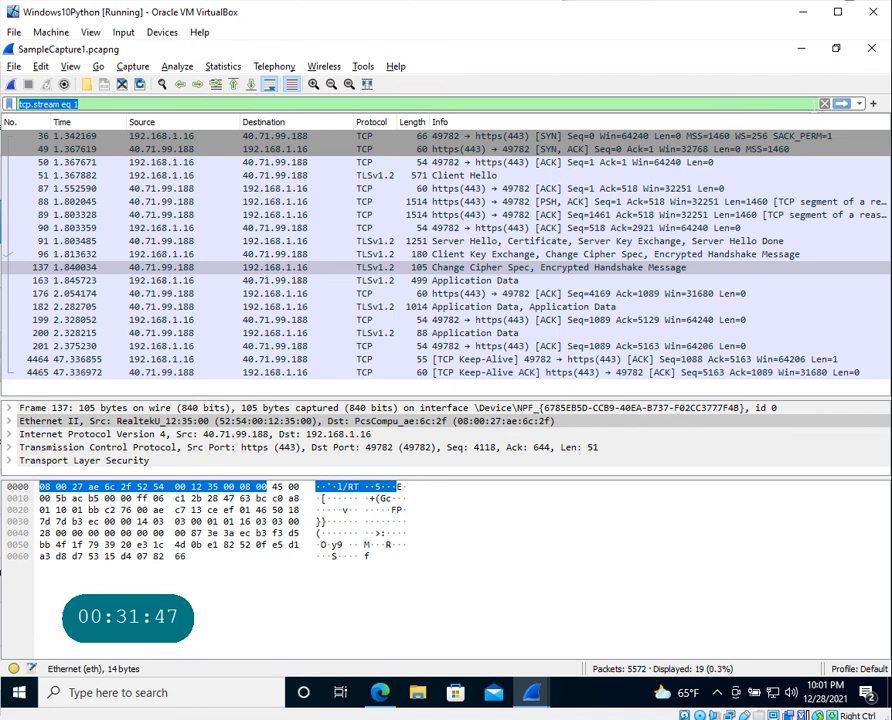
{"action": "key", "text": "BackSpace"}
{"action": "key", "text": "Return"}
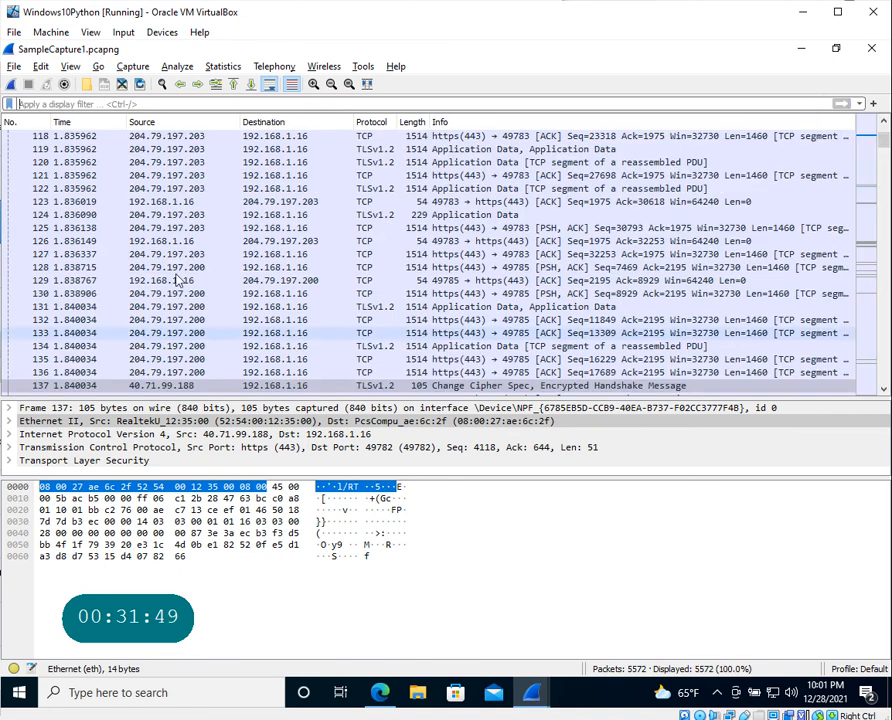
{"action": "scroll", "coordinate": [150, 310], "scroll_direction": "up", "scroll_amount": 20}
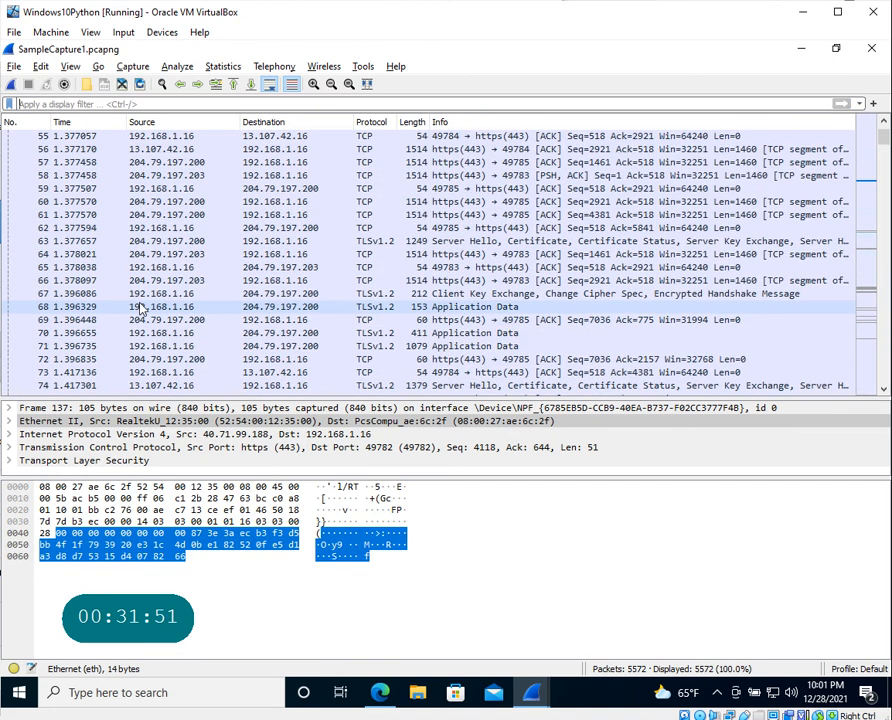
{"action": "scroll", "coordinate": [183, 288], "scroll_direction": "up", "scroll_amount": 18}
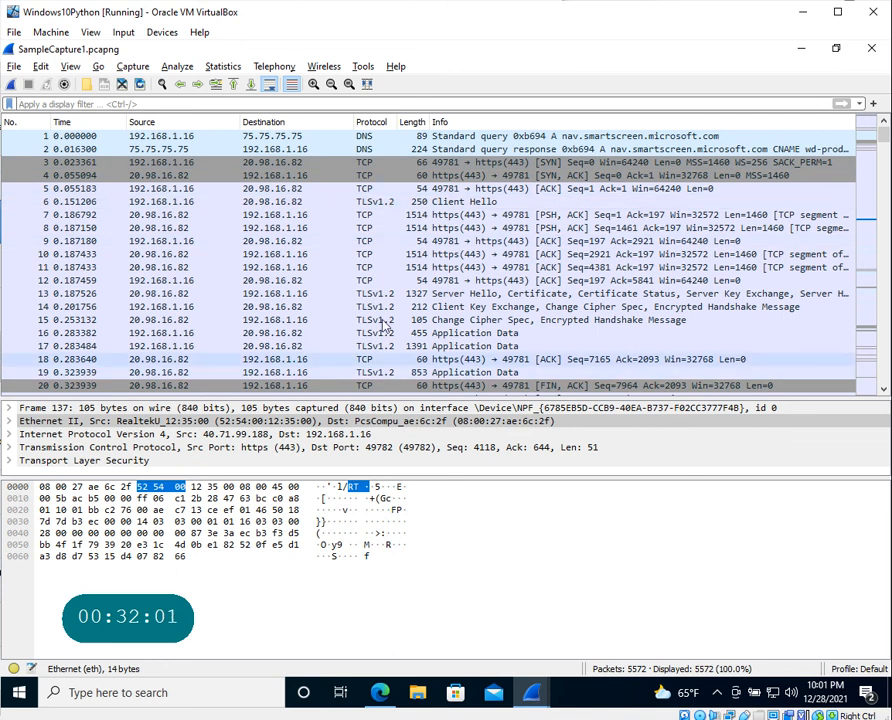
- Select packet 12, expand its Frame details, and enlarge the packet details pane
{"action": "left_click", "coordinate": [367, 282]}
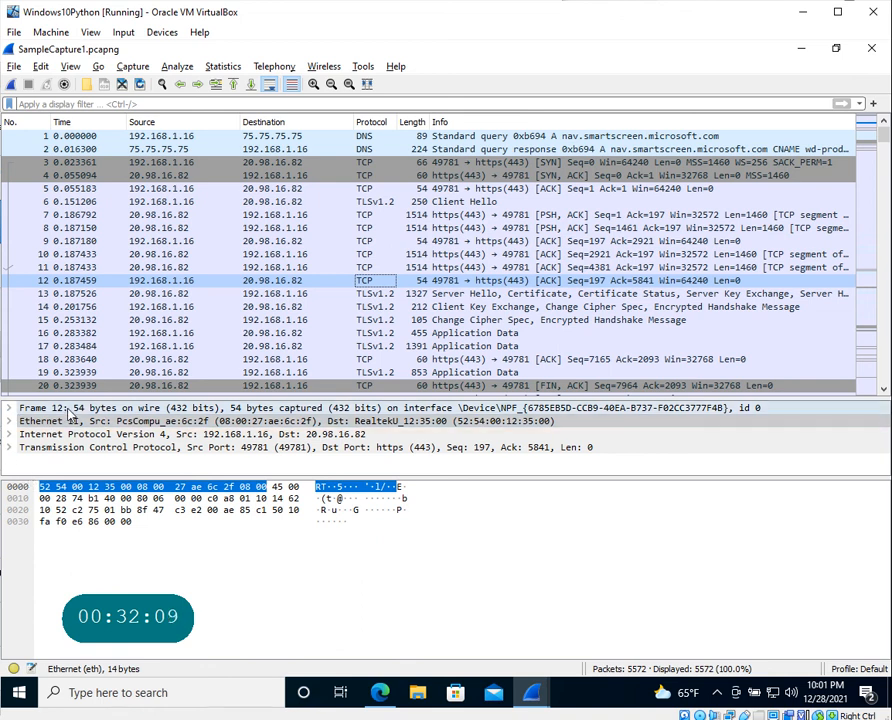
{"action": "left_click", "coordinate": [130, 410]}
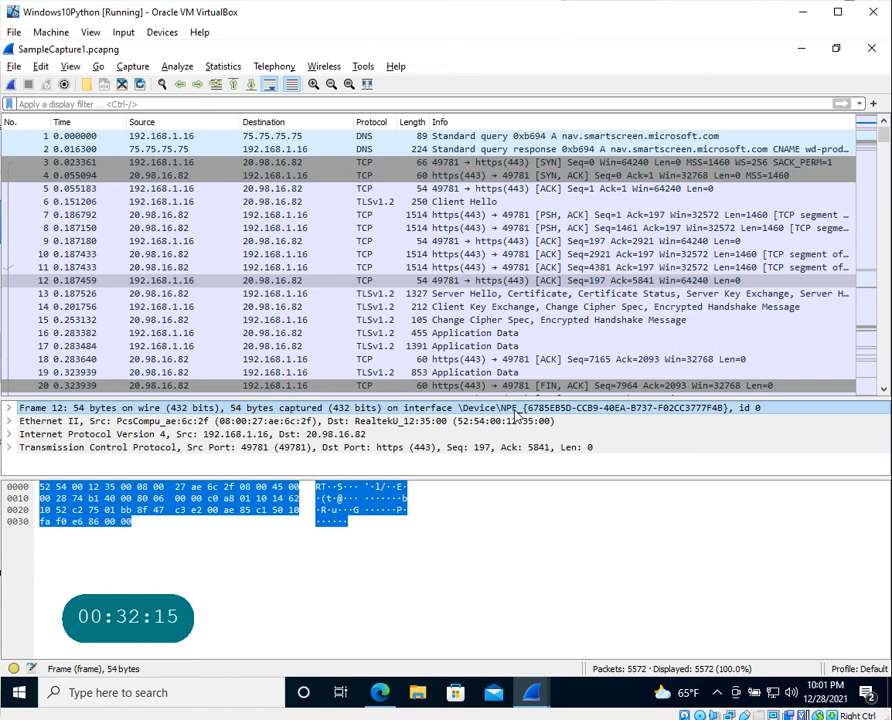
{"action": "left_click", "coordinate": [9, 409]}
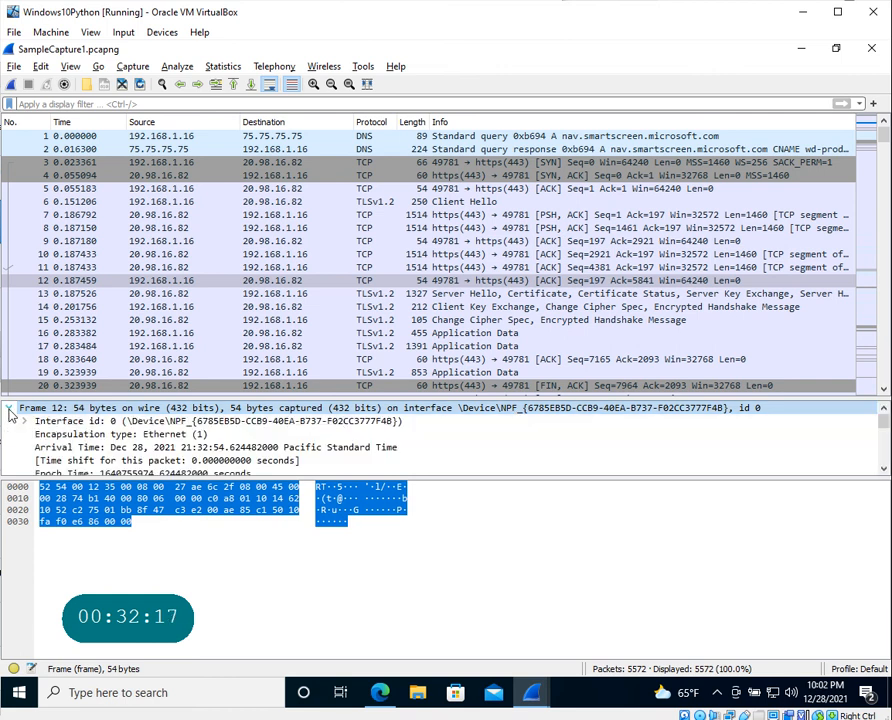
{"action": "left_click_drag", "start_coordinate": [142, 477], "coordinate": [142, 606]}
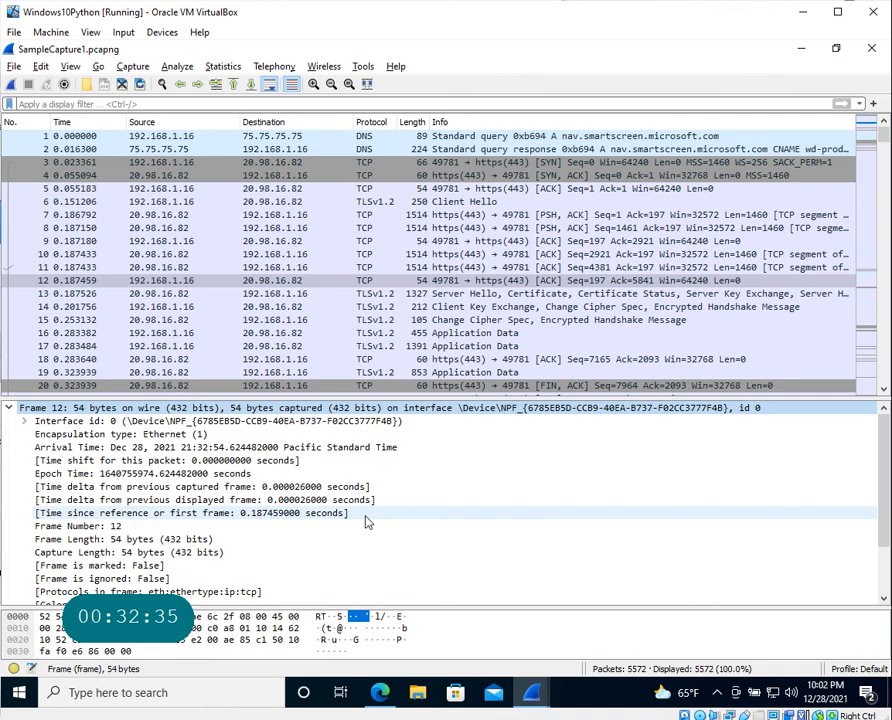
- Read packet 12's frame details, including its protocols and coloring rule name and string, then collapse the Frame section
{"action": "scroll", "coordinate": [366, 521], "scroll_direction": "down", "scroll_amount": 1}
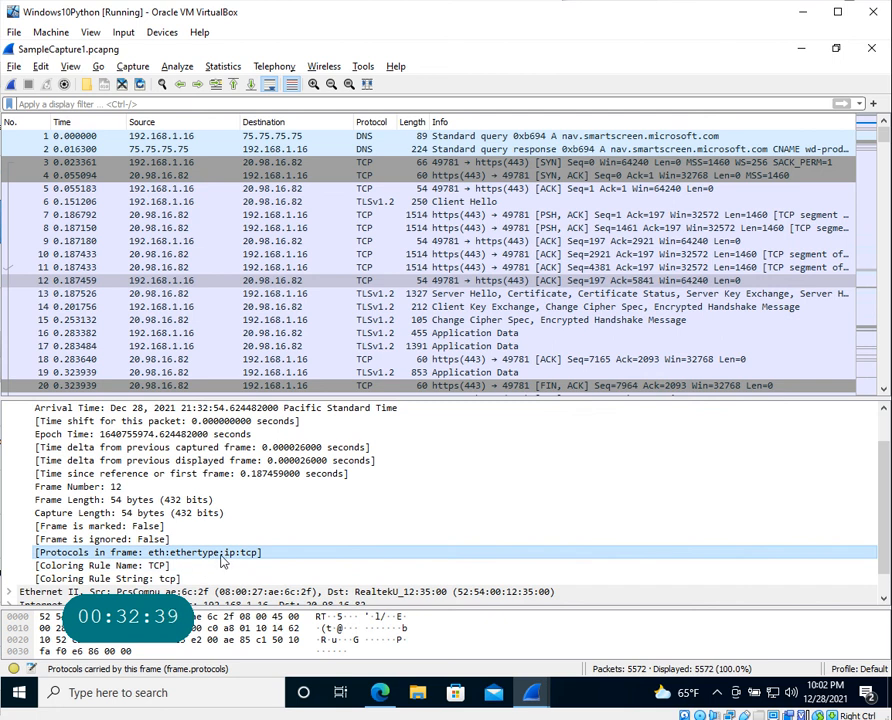
{"action": "scroll", "coordinate": [253, 562], "scroll_direction": "down", "scroll_amount": 1}
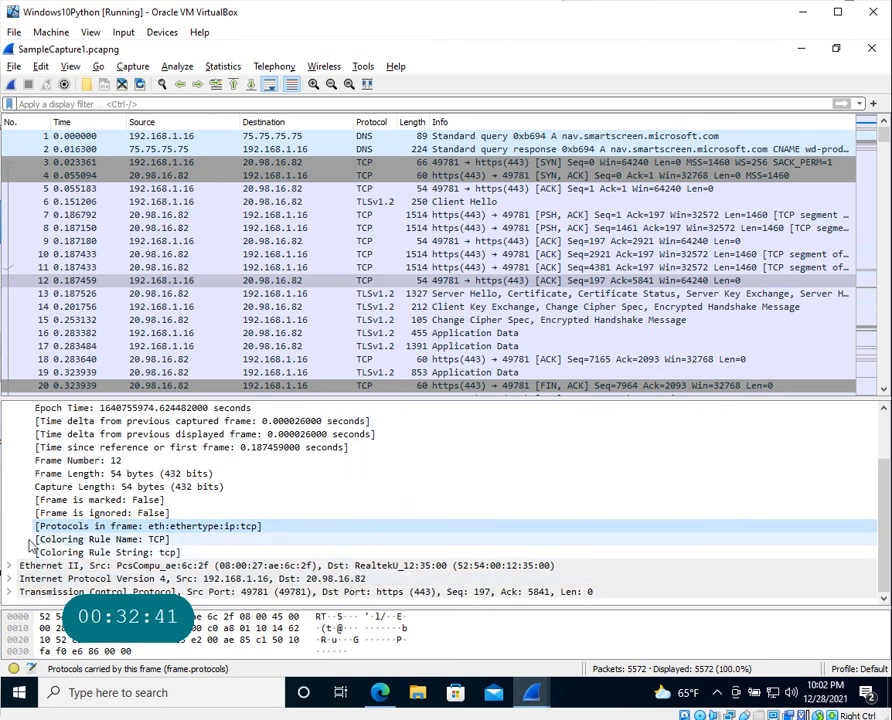
{"action": "left_click", "coordinate": [157, 541]}
{"action": "left_click", "coordinate": [145, 552]}
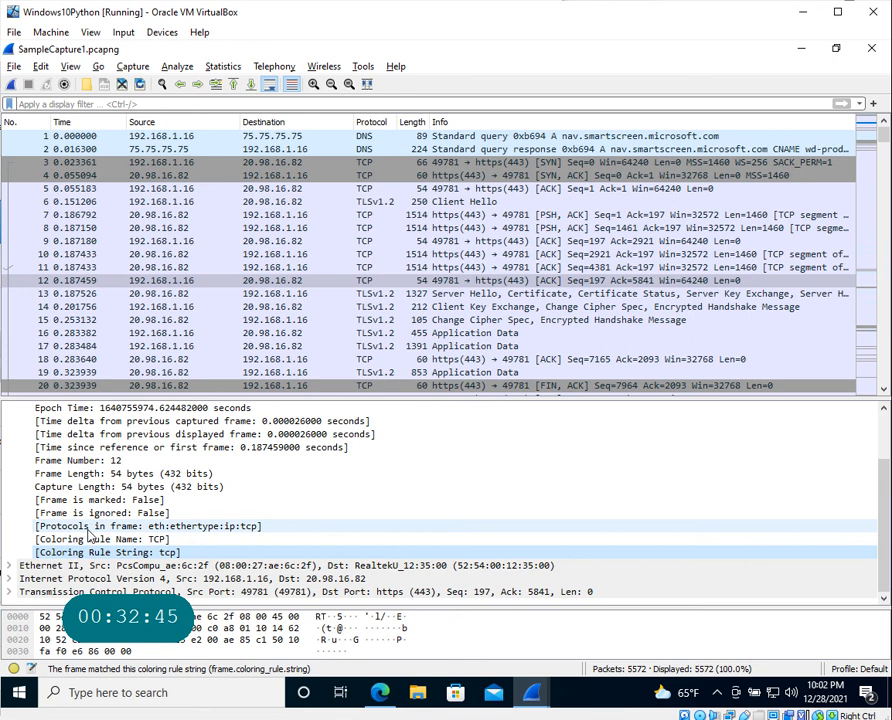
{"action": "scroll", "coordinate": [88, 500], "scroll_direction": "up", "scroll_amount": 3}
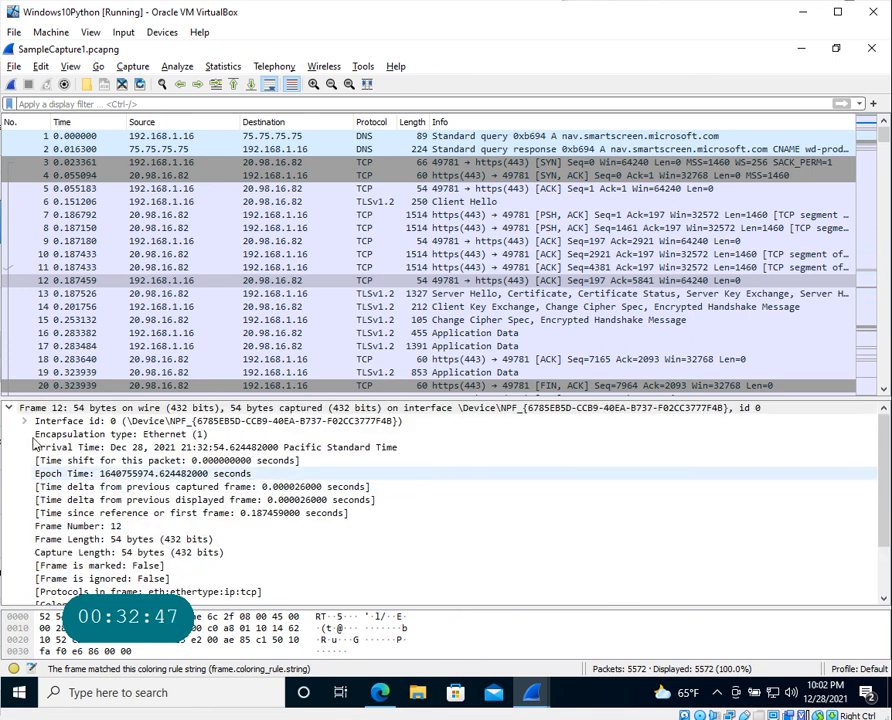
{"action": "left_click", "coordinate": [25, 422]}
{"action": "left_click", "coordinate": [12, 409]}
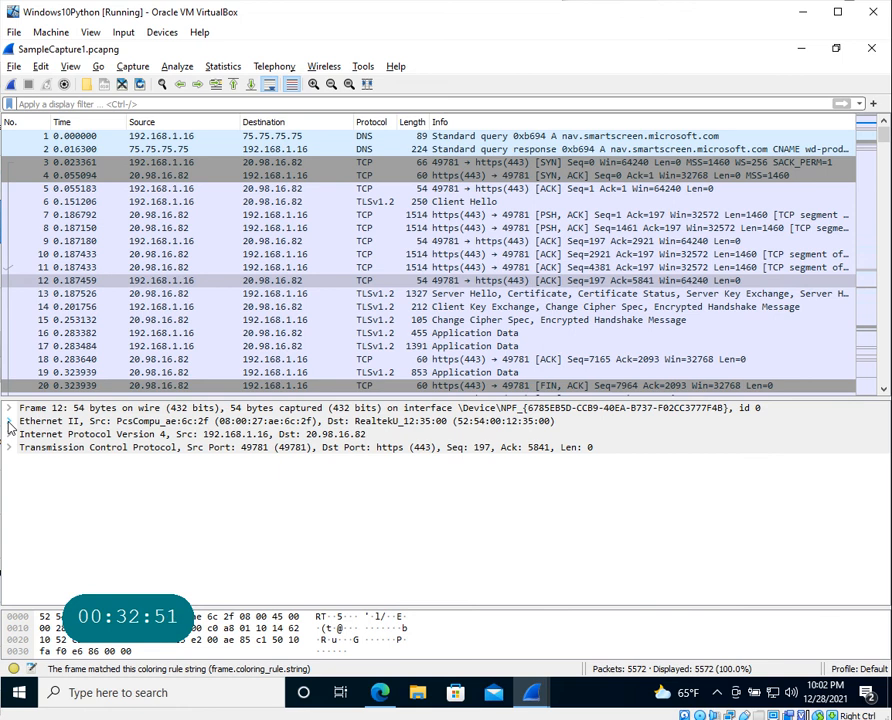
- Expand packet 12's Ethernet II section with its destination and source addresses, examine them, and collapse the section
{"action": "left_click", "coordinate": [10, 422]}
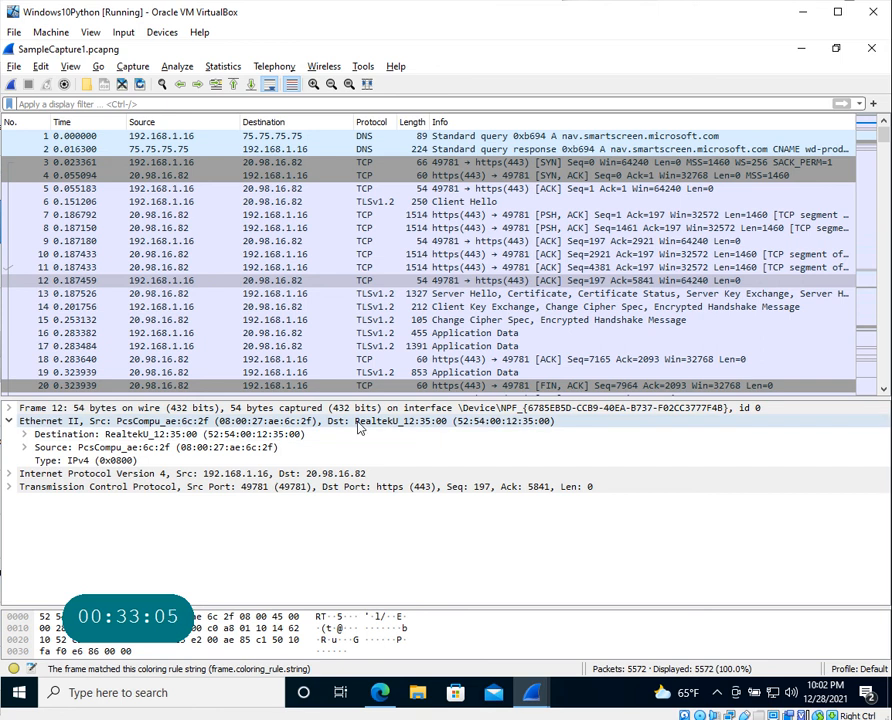
{"action": "left_click", "coordinate": [121, 423]}
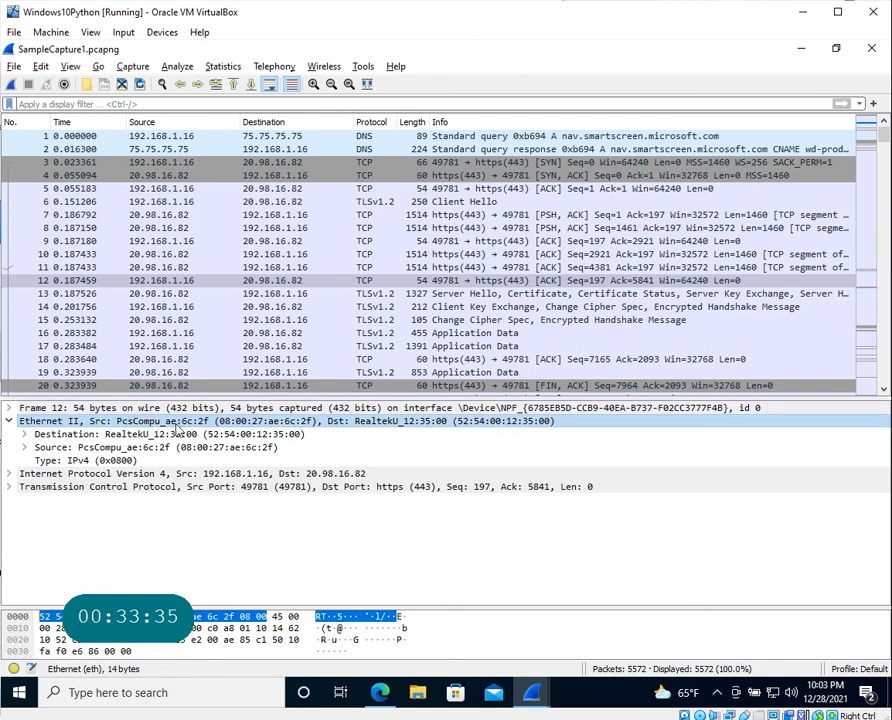
{"action": "left_click", "coordinate": [27, 436]}
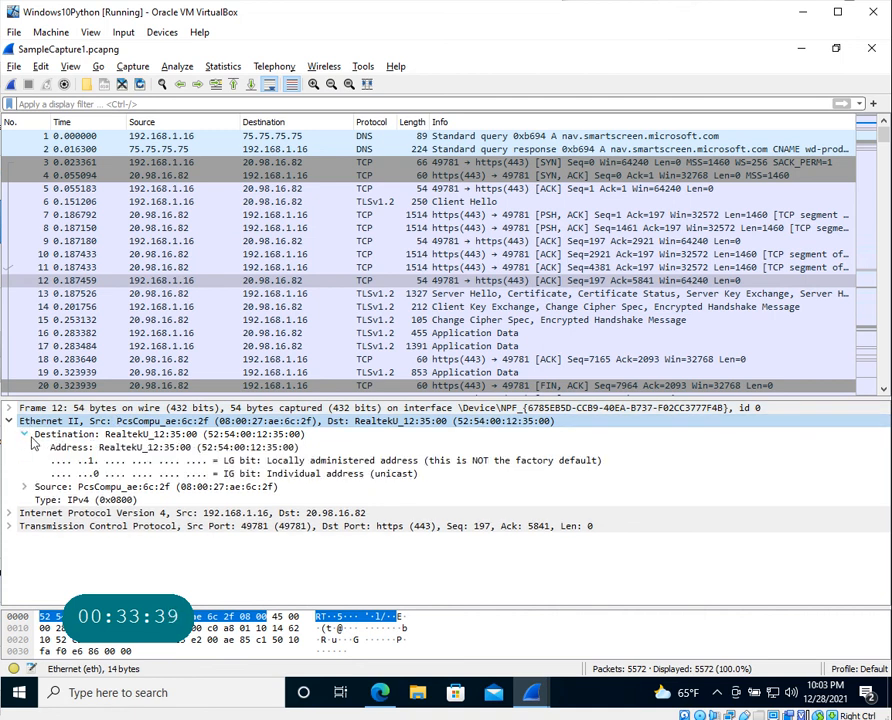
{"action": "left_click", "coordinate": [24, 486]}
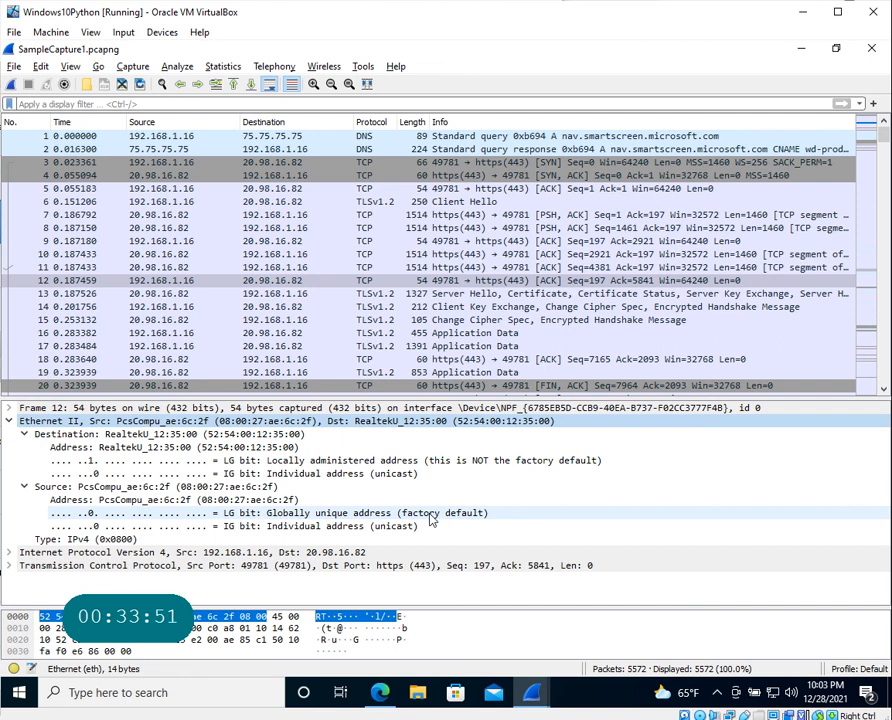
{"action": "left_click", "coordinate": [9, 421]}
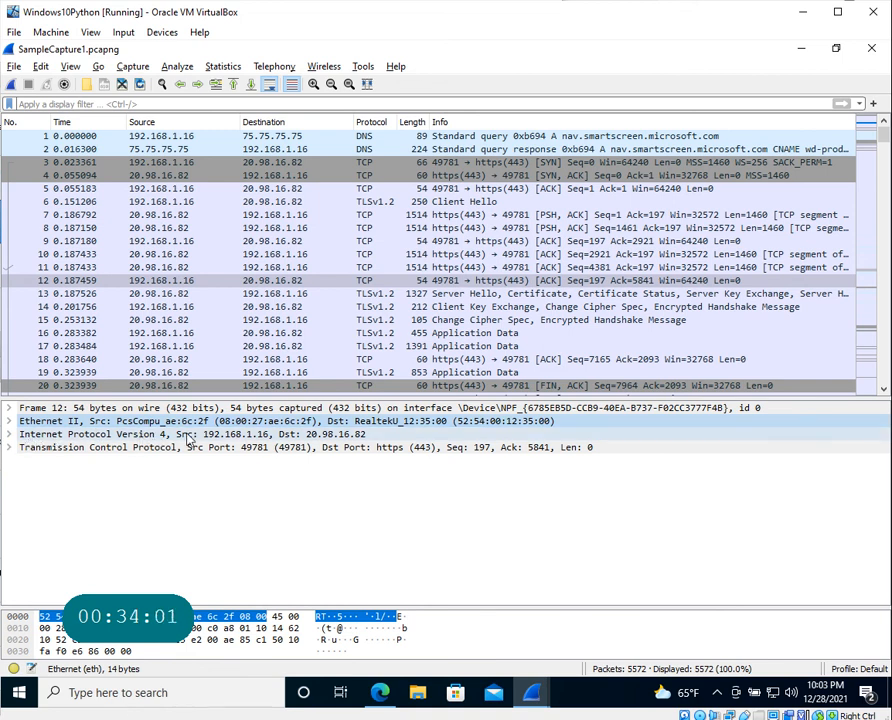
- Expand packet 12's Internet Protocol Version 4 section and look over its header fields
{"action": "left_click", "coordinate": [8, 434]}
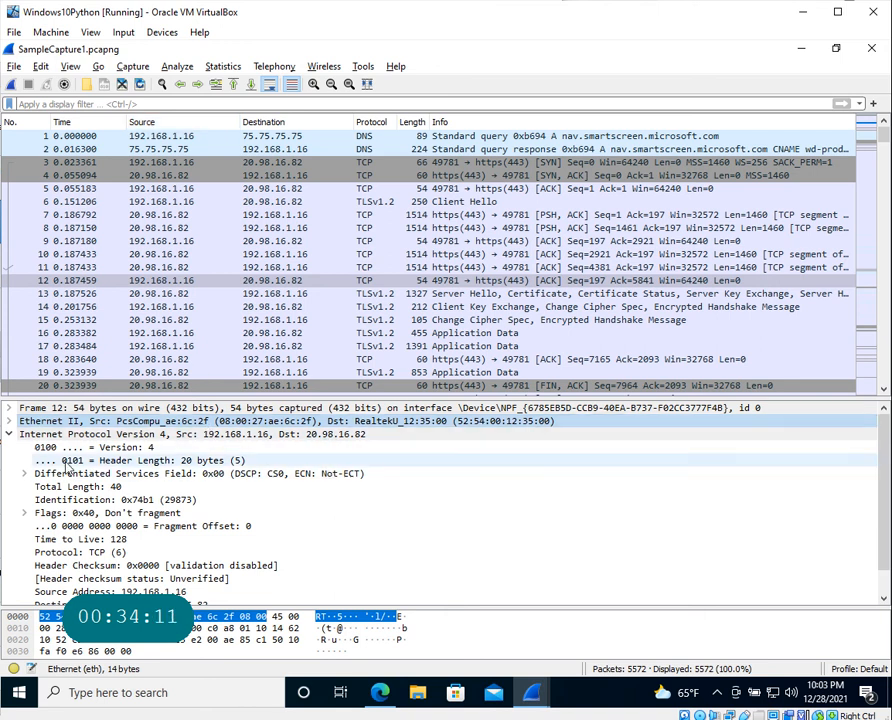
{"action": "left_click", "coordinate": [12, 435]}
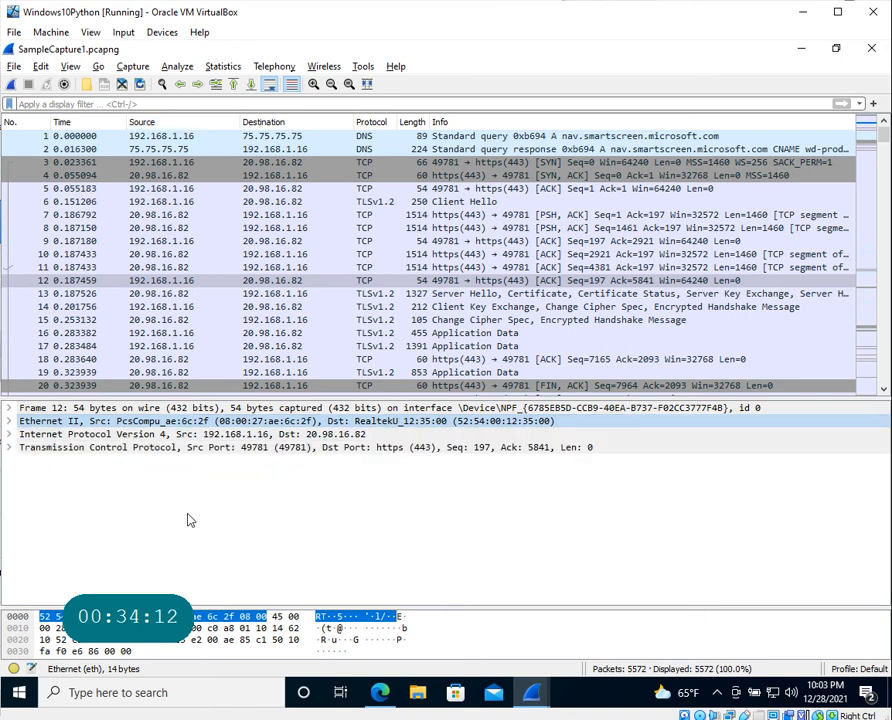
{"action": "left_click", "coordinate": [12, 434]}
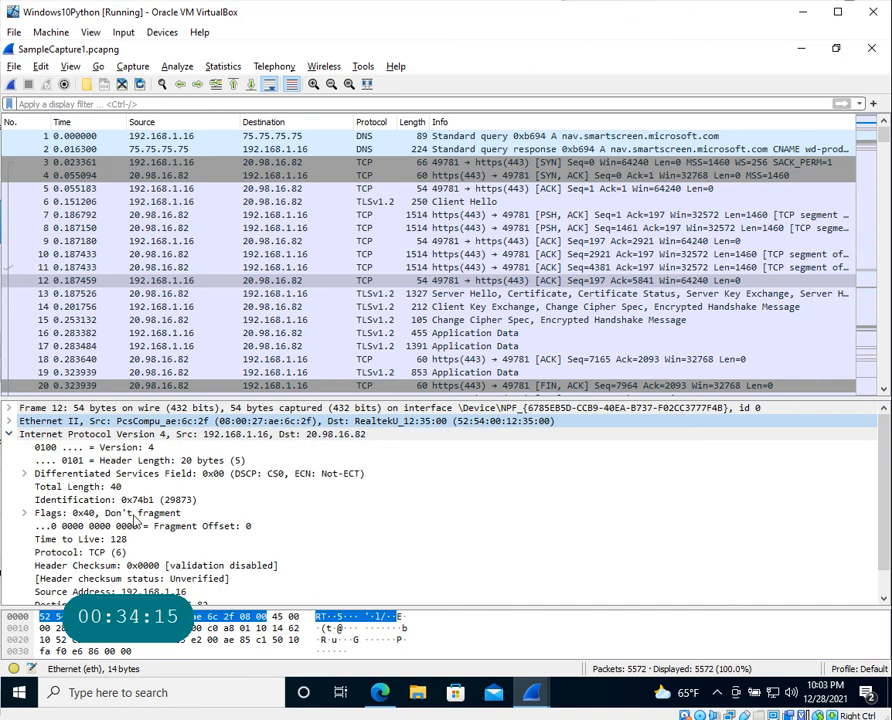
- Check packet 12's Time to Live, Protocol and address fields in the Internet Protocol Version 4 section, and collapse the section
{"action": "scroll", "coordinate": [124, 496], "scroll_direction": "down", "scroll_amount": 1}
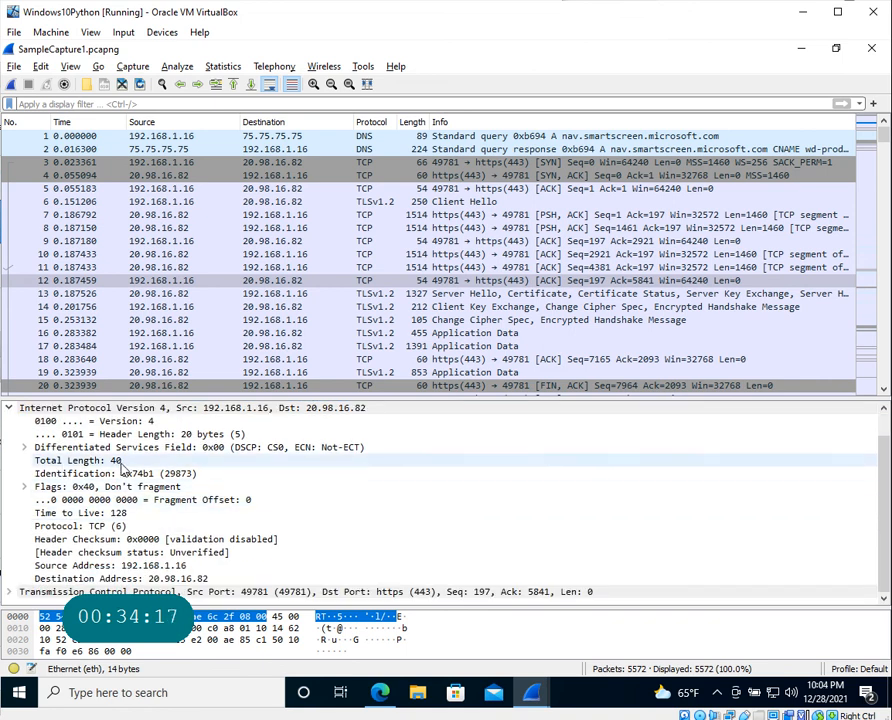
{"action": "left_click", "coordinate": [116, 512]}
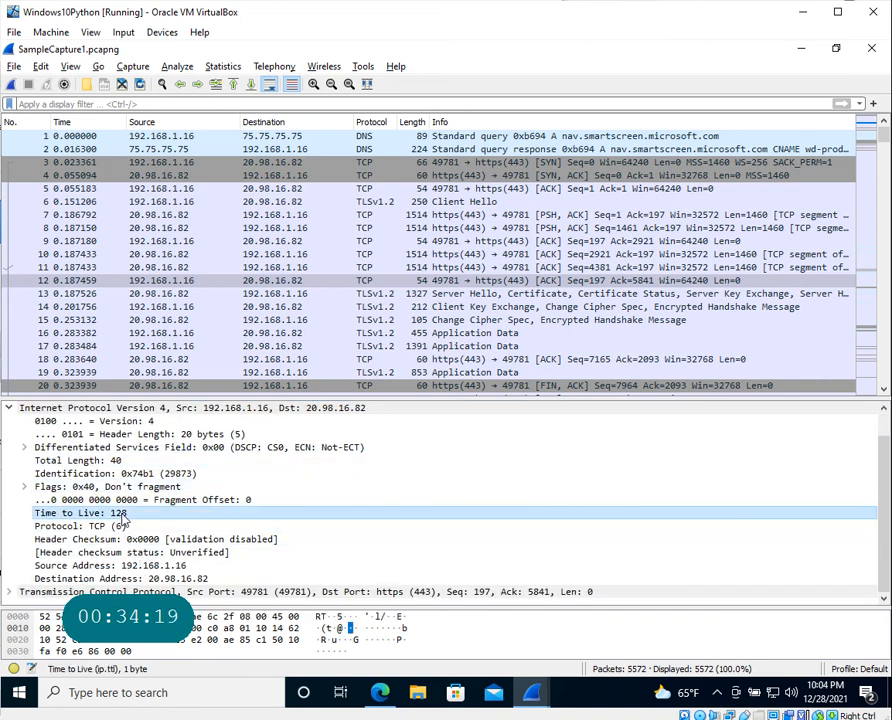
{"action": "left_click", "coordinate": [120, 525]}
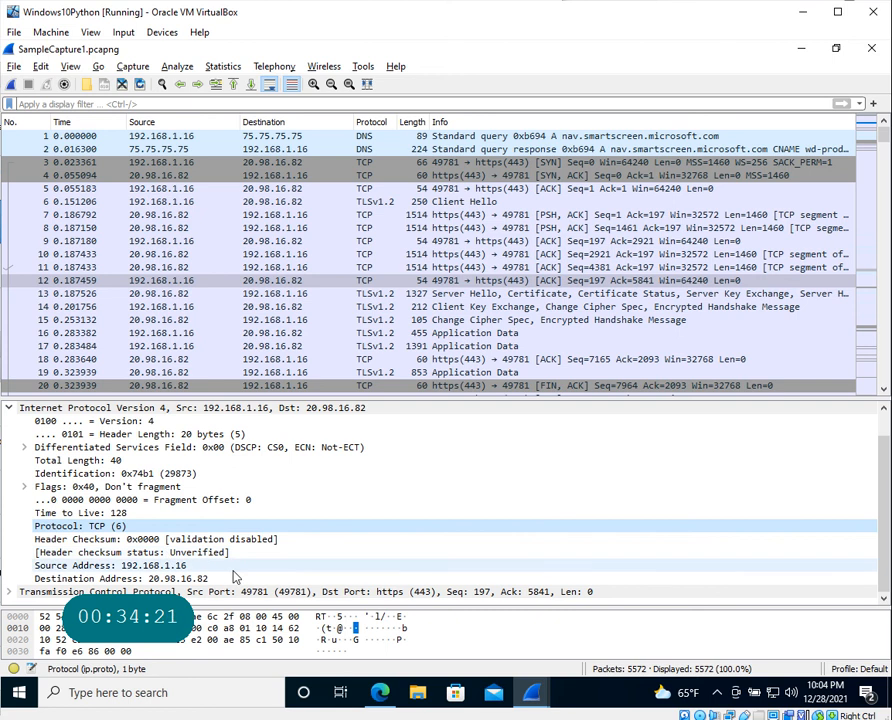
{"action": "scroll", "coordinate": [232, 593], "scroll_direction": "up", "scroll_amount": 1}
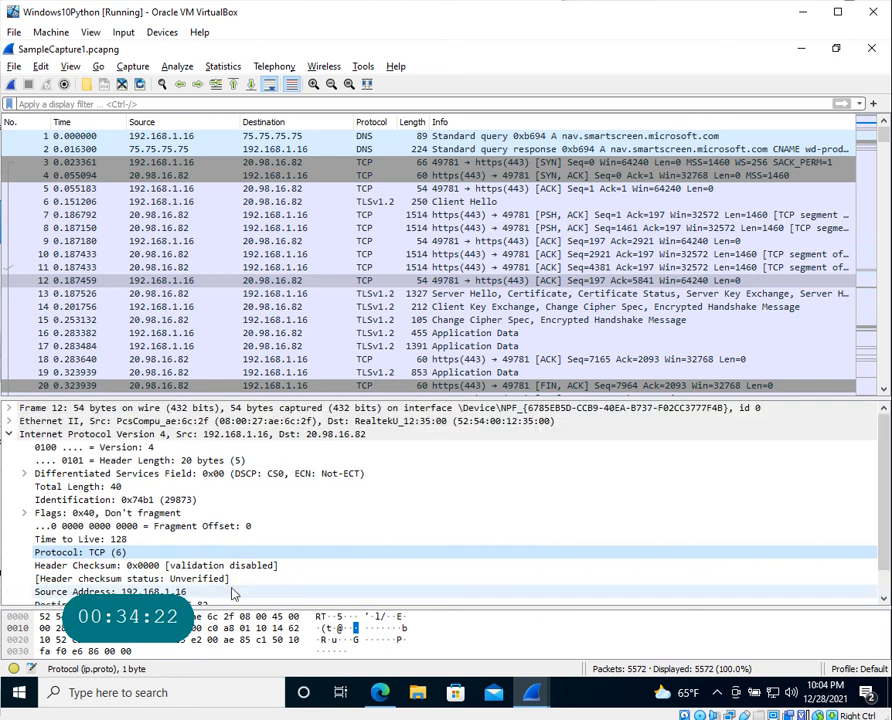
{"action": "left_click", "coordinate": [8, 434]}
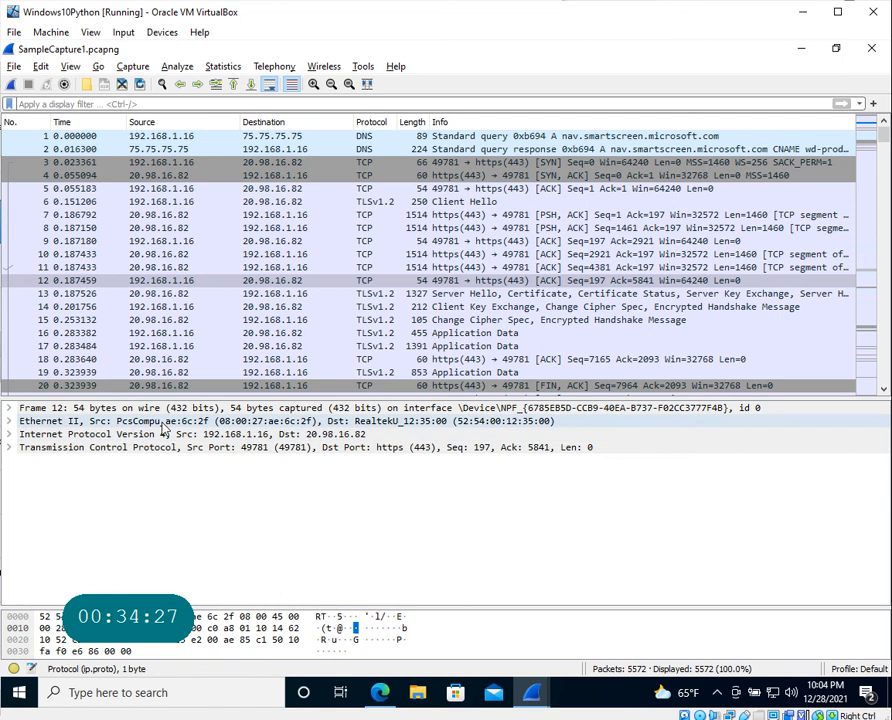
- Expand packet 12's Transmission Control Protocol section, examine its destination port and remaining fields, and collapse the section
{"action": "left_click", "coordinate": [9, 448]}
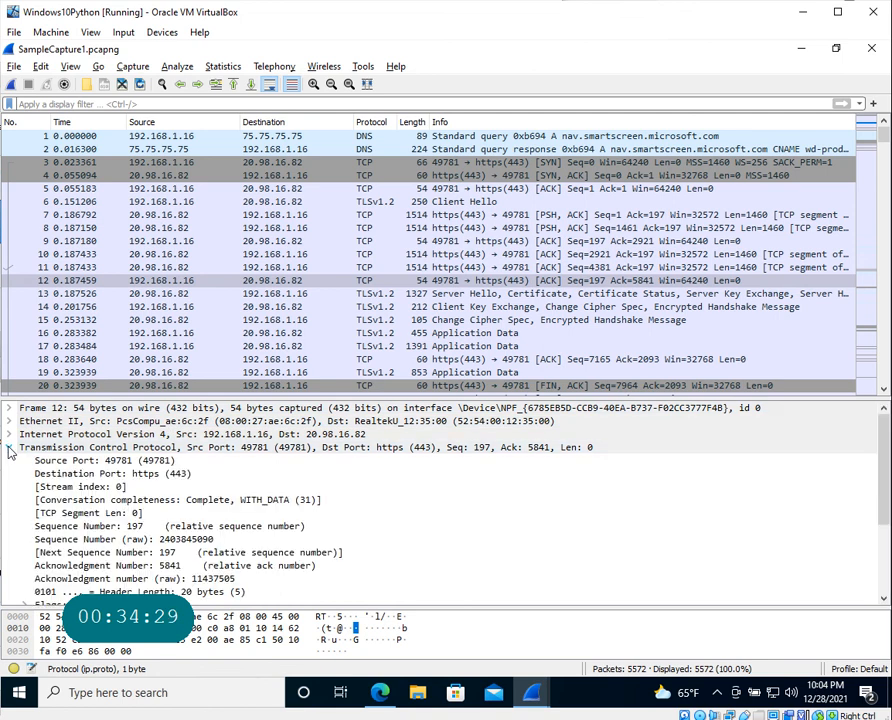
{"action": "left_click", "coordinate": [110, 474]}
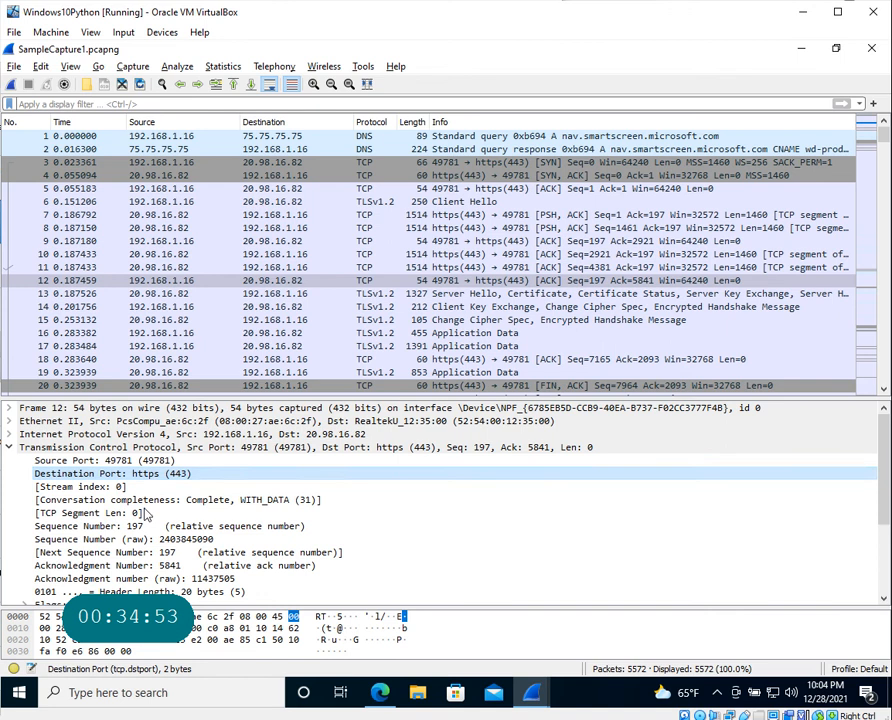
{"action": "scroll", "coordinate": [143, 515], "scroll_direction": "down", "scroll_amount": 2}
{"action": "scroll", "coordinate": [143, 522], "scroll_direction": "down", "scroll_amount": 1}
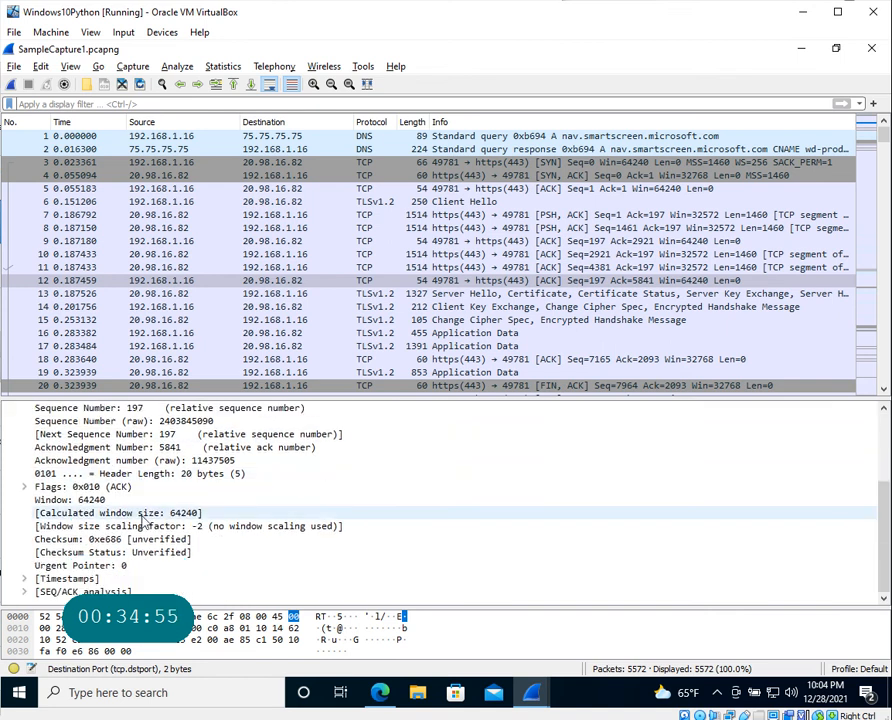
{"action": "scroll", "coordinate": [143, 520], "scroll_direction": "up", "scroll_amount": 3}
{"action": "left_click", "coordinate": [11, 447]}
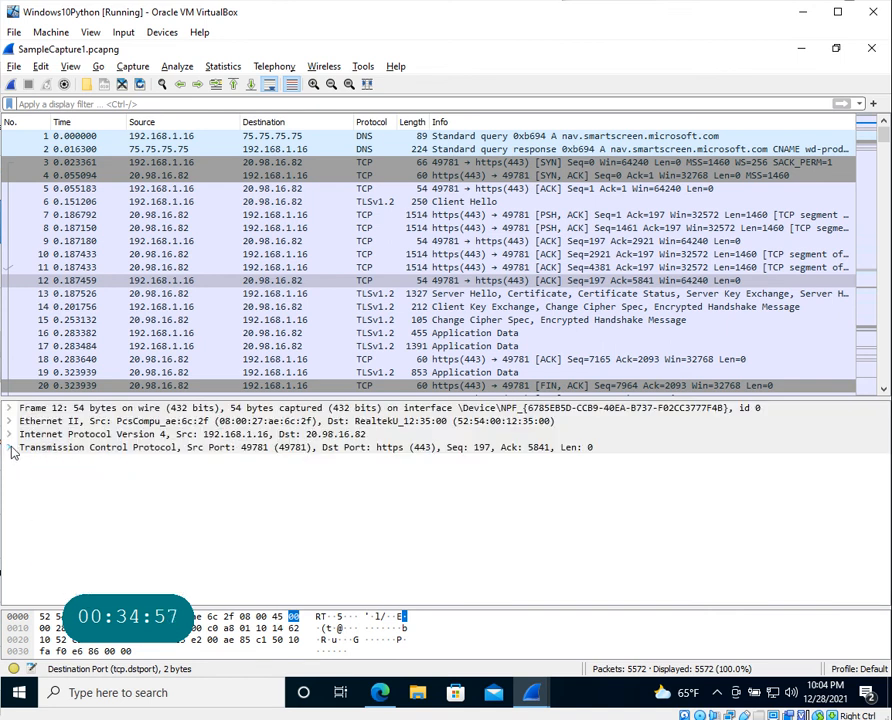
- Enlarge the packet bytes pane and select bytes 52 and c2 75 to see which packet detail fields they correspond to
{"action": "left_click_drag", "start_coordinate": [156, 605], "coordinate": [156, 512]}
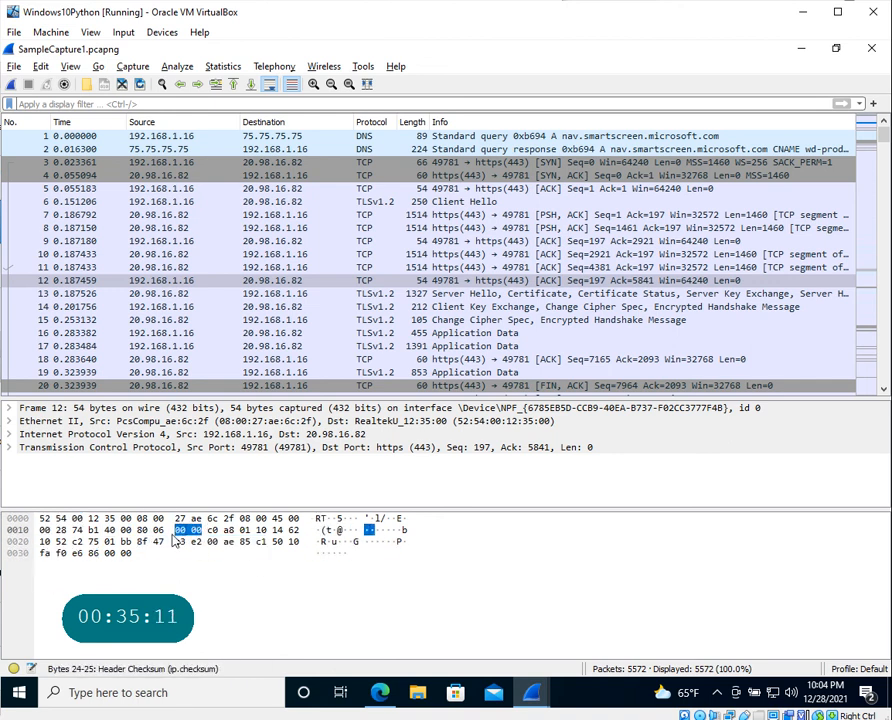
{"action": "left_click", "coordinate": [46, 518]}
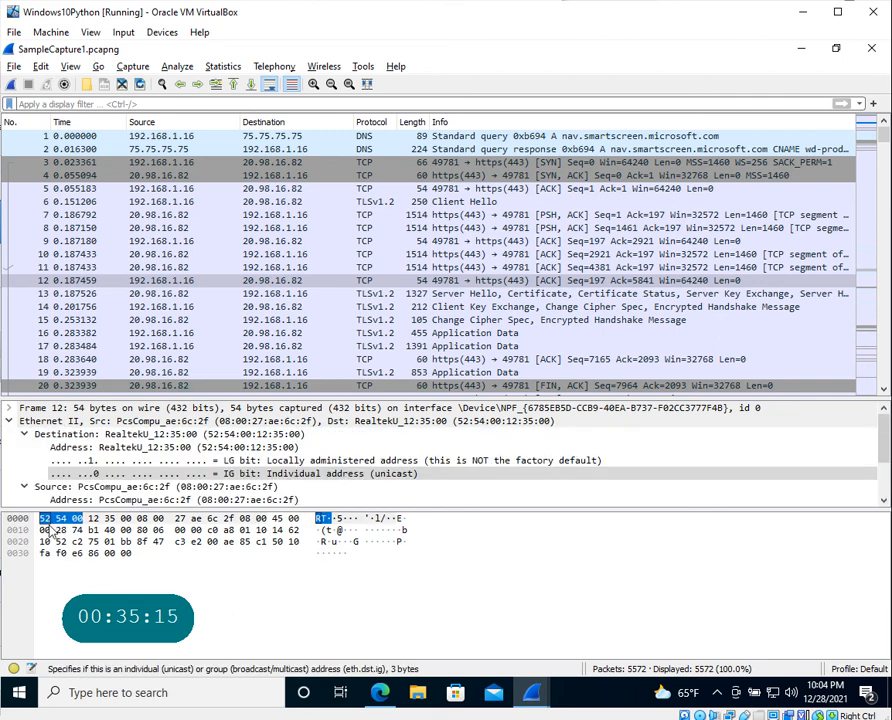
{"action": "left_click", "coordinate": [80, 541]}
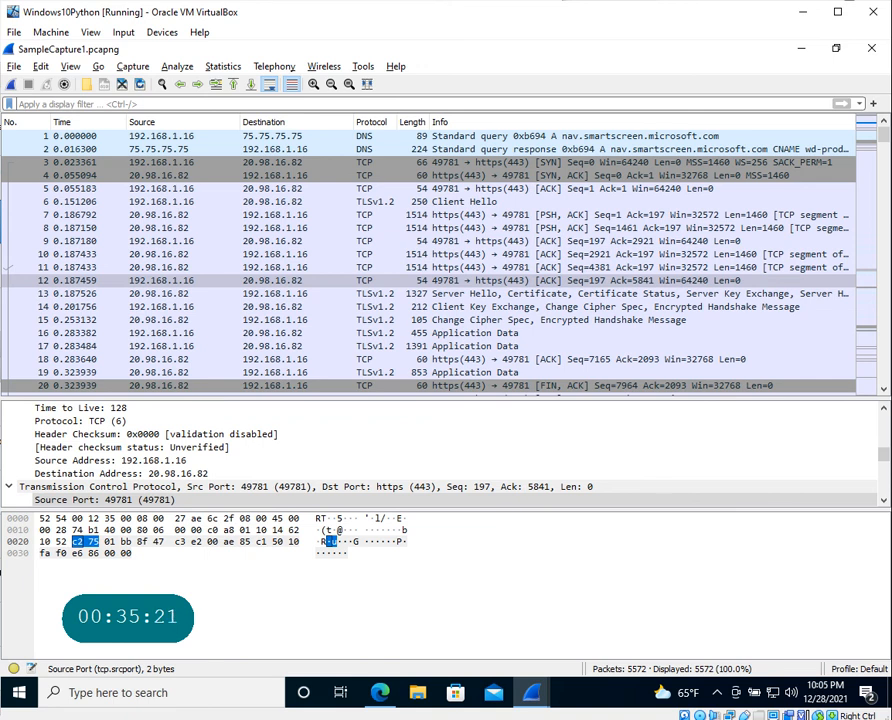
- Reselect packet 12 and skim the packets that follow it in the packet list
{"action": "left_click", "coordinate": [120, 280]}
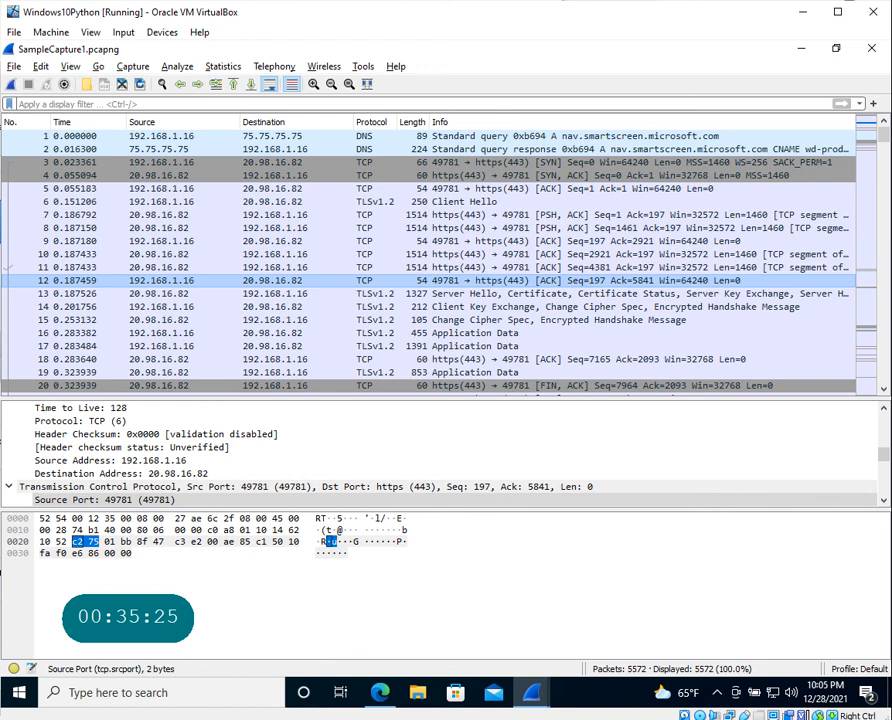
{"action": "scroll", "coordinate": [400, 296], "scroll_direction": "down", "scroll_amount": 8}
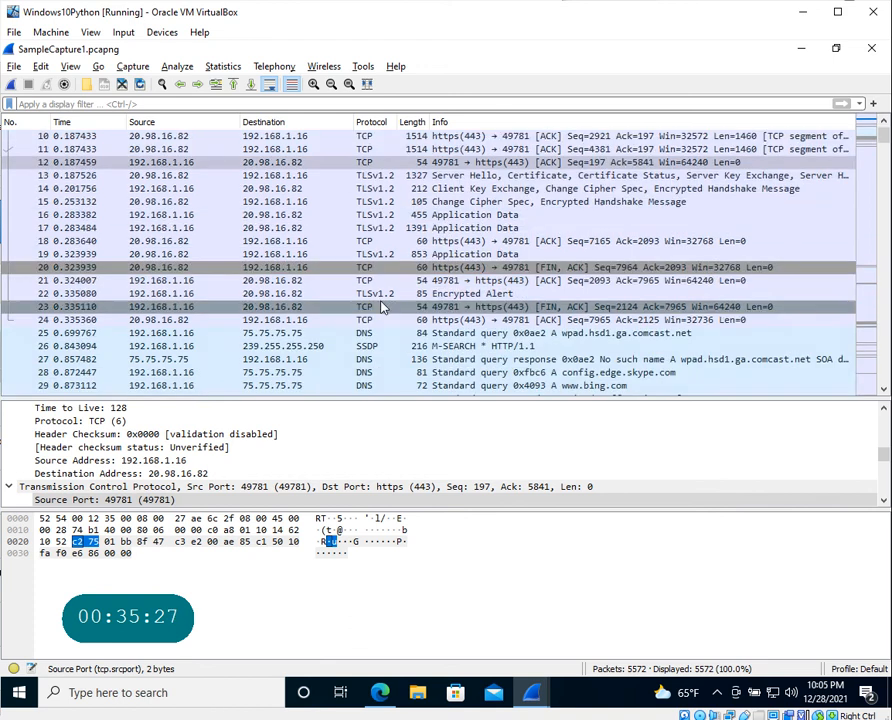
{"action": "scroll", "coordinate": [398, 296], "scroll_direction": "down", "scroll_amount": 11}
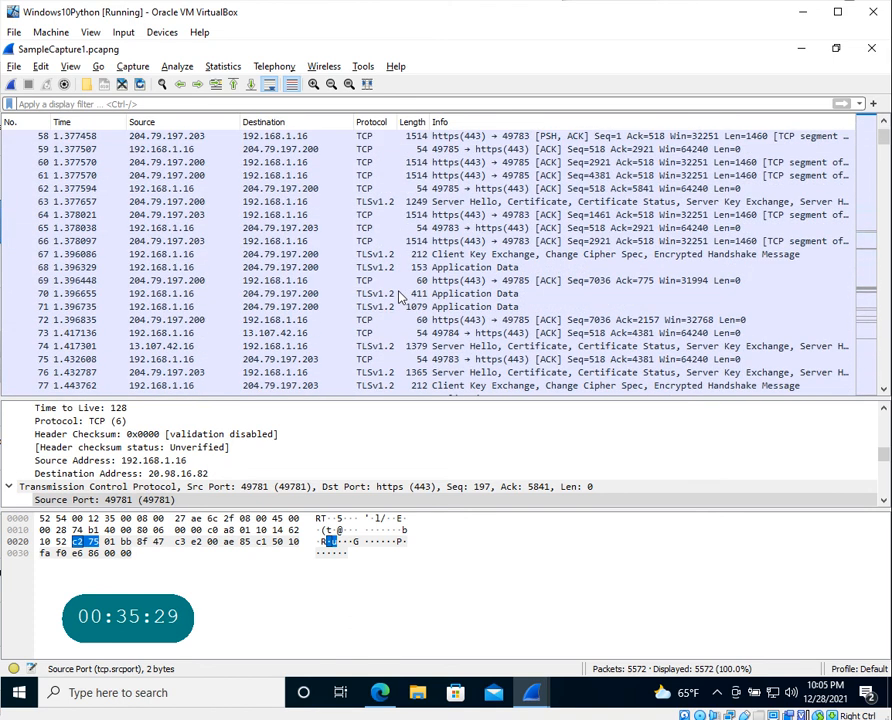
{"action": "scroll", "coordinate": [400, 296], "scroll_direction": "up", "scroll_amount": 19}
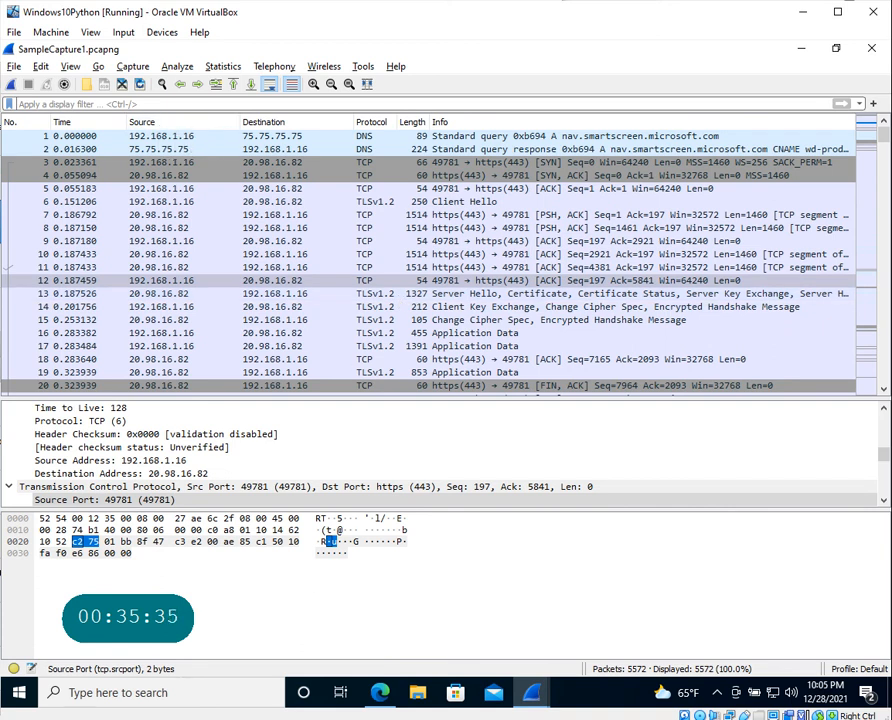
- Open Notepad and write two numbered notes: "1. Installed wireshrark" and "2. Capture filters"
{"action": "key", "text": "super+s"}
{"action": "type", "text": "note"}
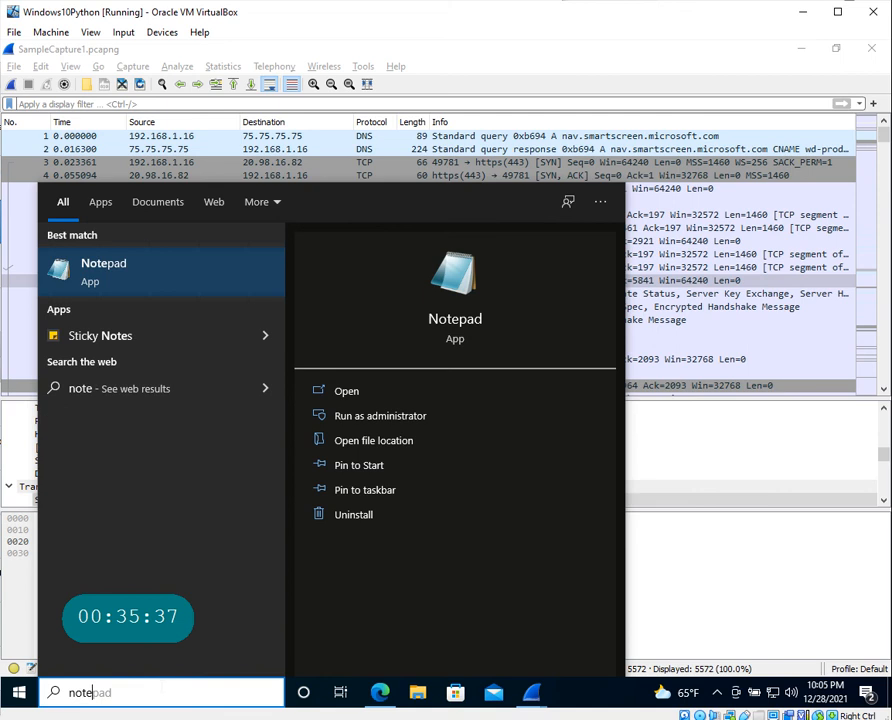
{"action": "key", "text": "Return"}
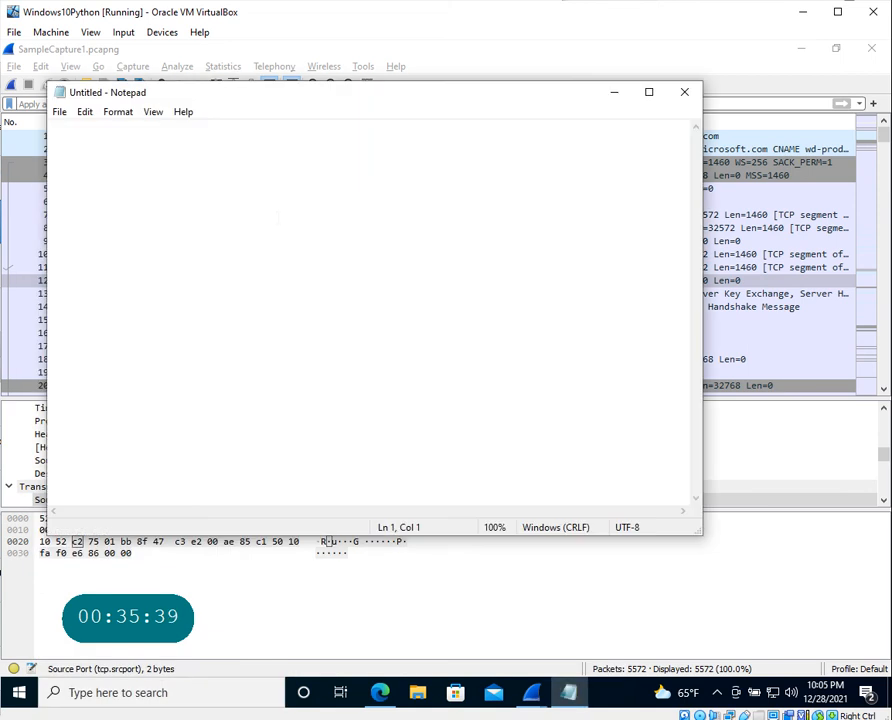
{"action": "type", "text": "1. Instal"}
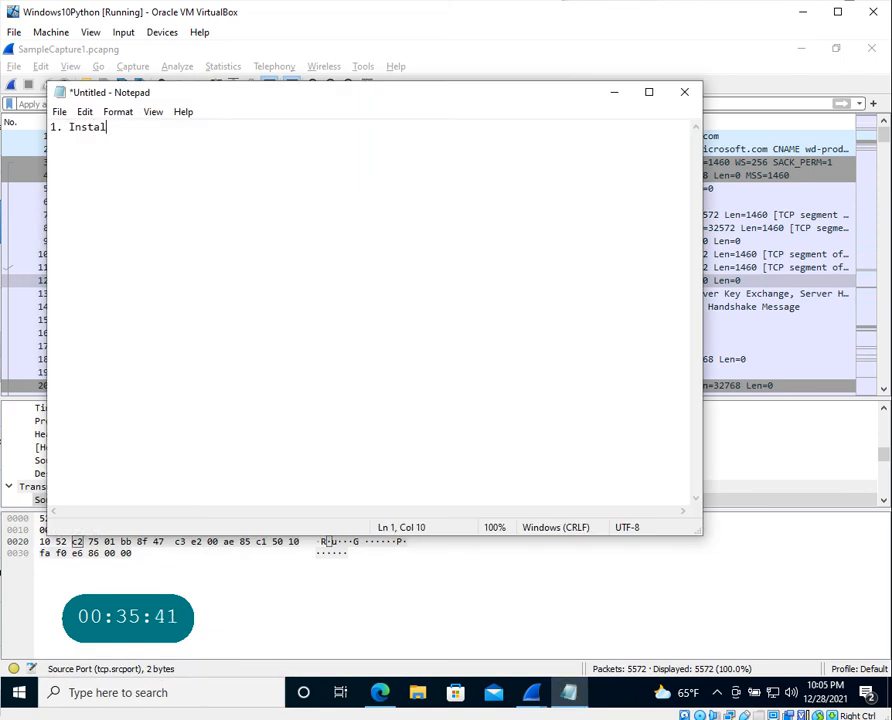
{"action": "type", "text": "led wireshr"}
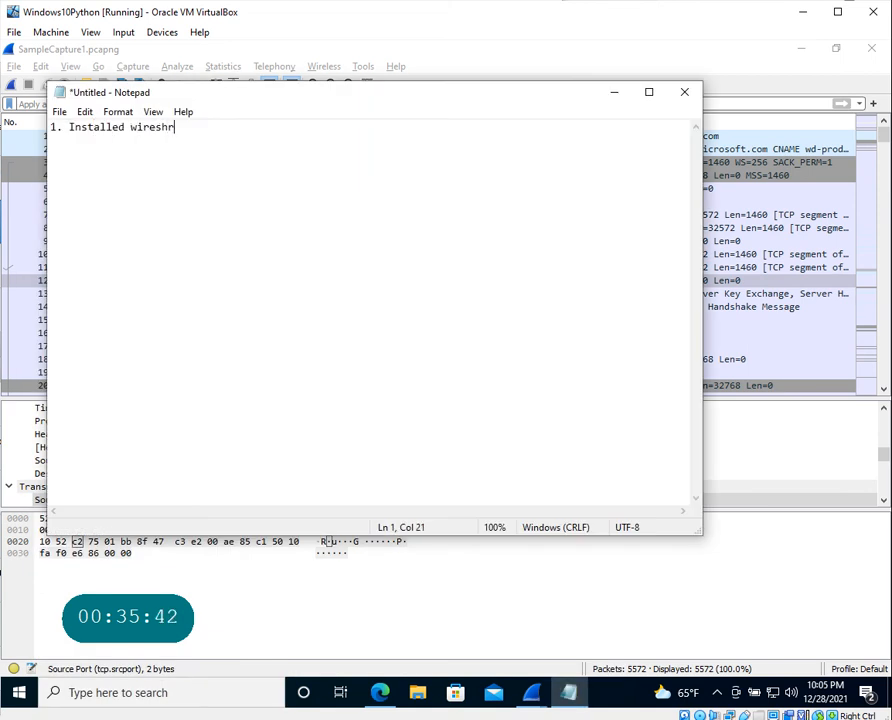
{"action": "type", "text": "ark"}
{"action": "key", "text": "Return"}
{"action": "type", "text": "2. Capture filters"}
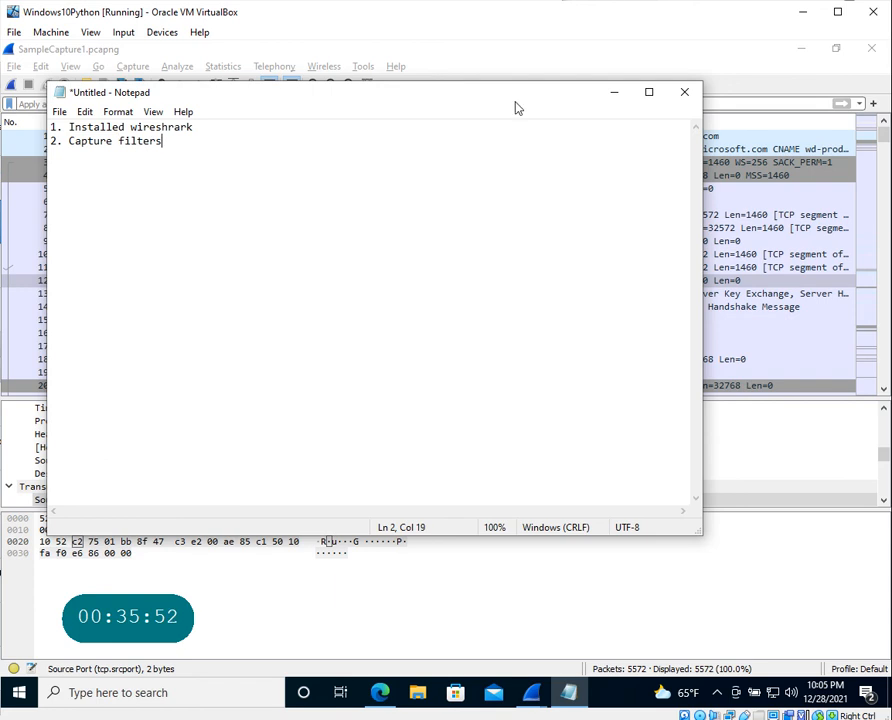
- Close the sample capture and relaunch Wireshark to look at the capture filter and display filter fields on its welcome screen
{"action": "key", "text": "alt+Tab"}
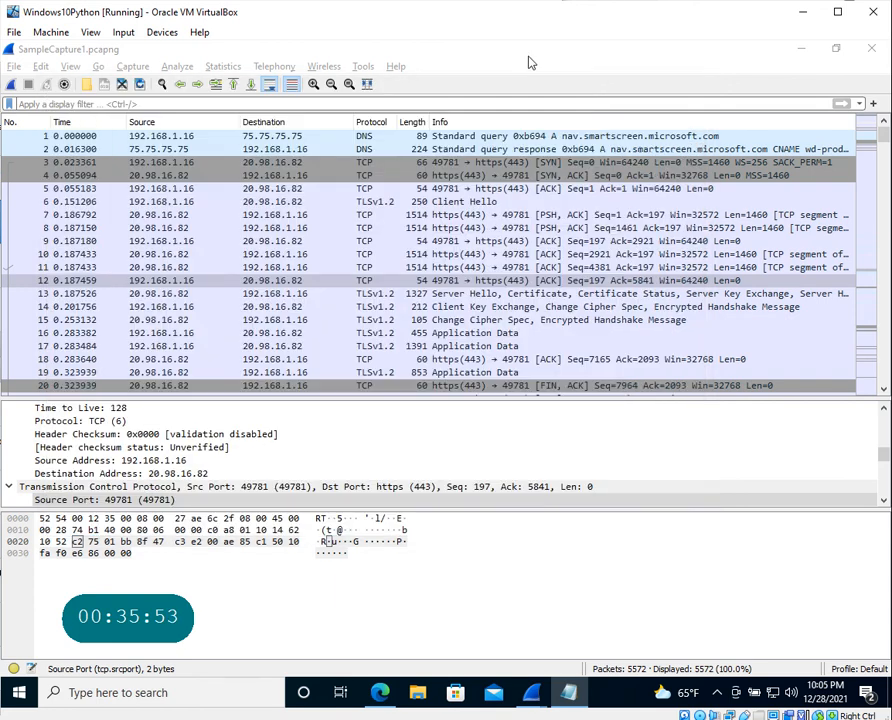
{"action": "key", "text": "alt+Tab"}
{"action": "key", "text": "super"}
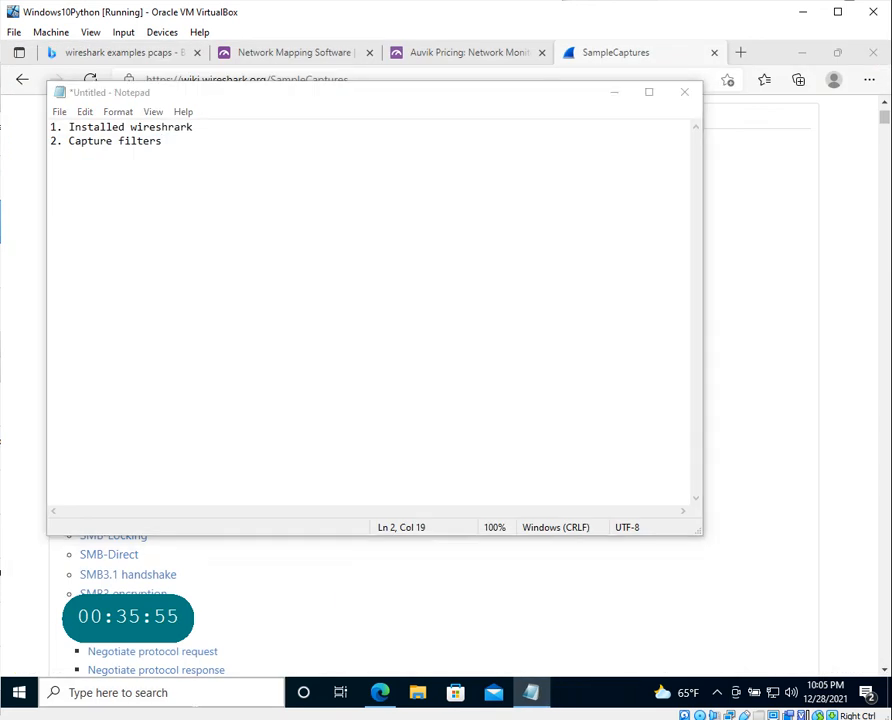
{"action": "type", "text": "wire"}
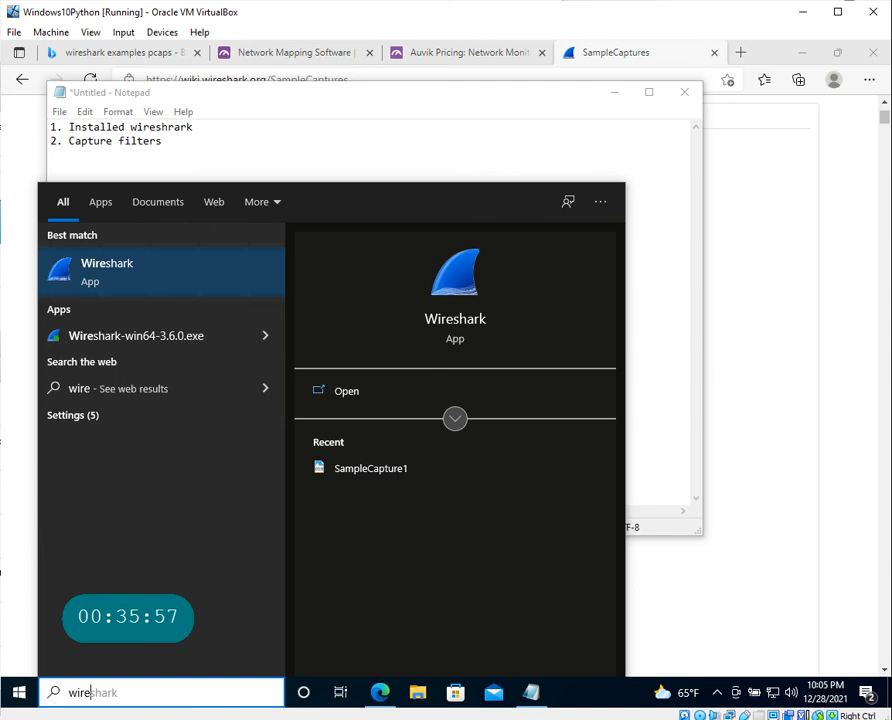
{"action": "left_click", "coordinate": [166, 284]}
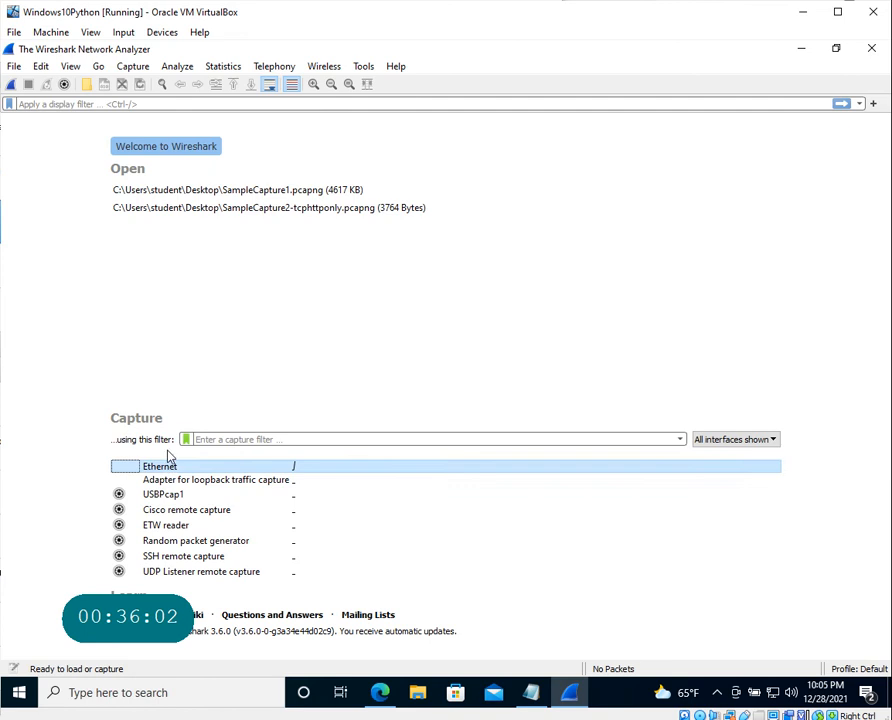
{"action": "left_click", "coordinate": [195, 439]}
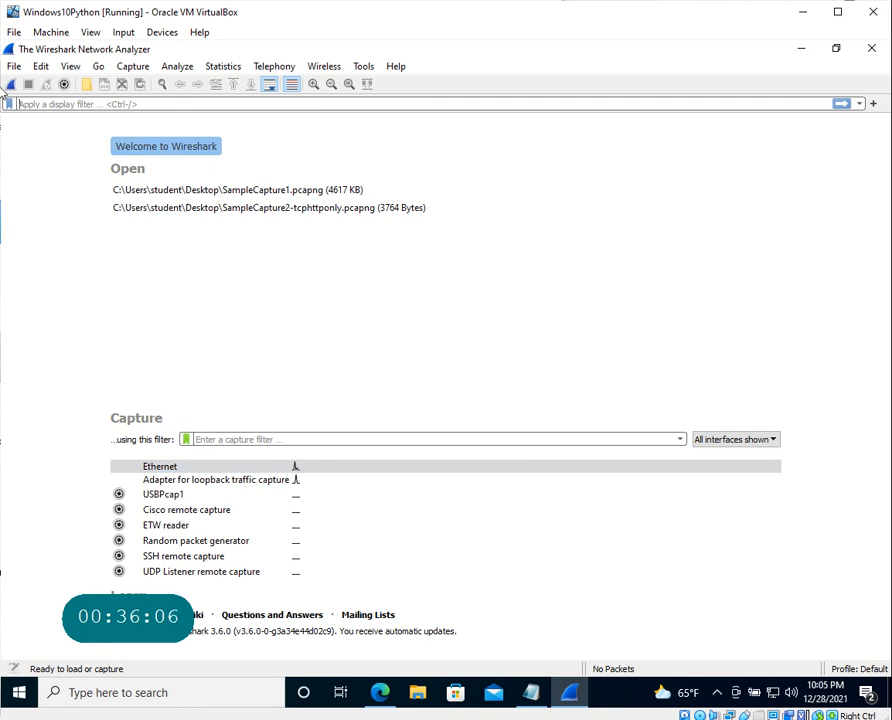
- In the Notepad notes, add "/ Apply filter" to the second item and start a third item reading "3. Interface -"
{"action": "key", "text": "alt+Tab"}
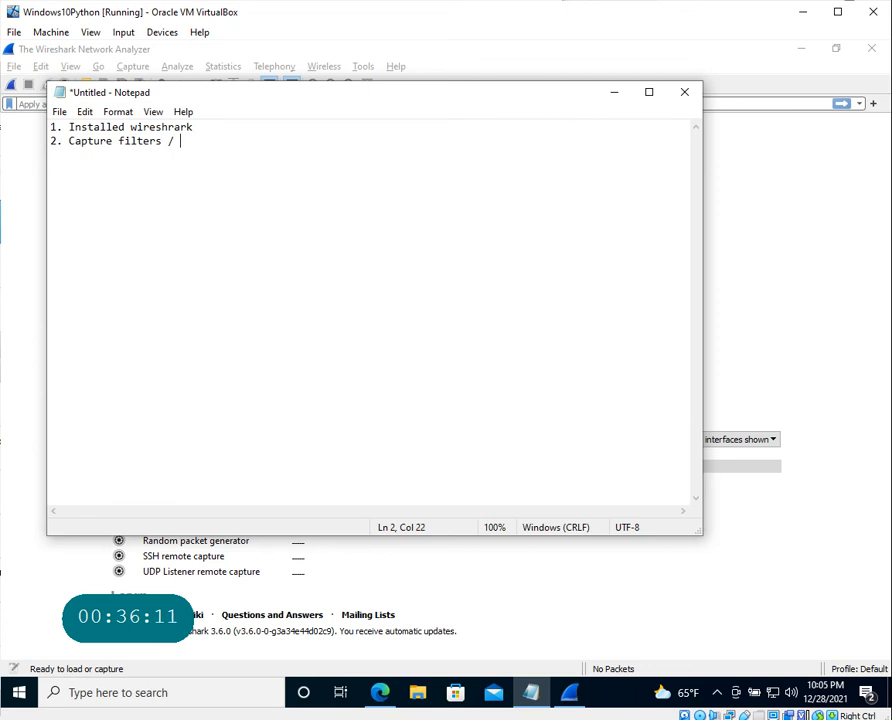
{"action": "type", "text": "/ Apply filter"}
{"action": "key", "text": "Return"}
{"action": "type", "text": "3. "}
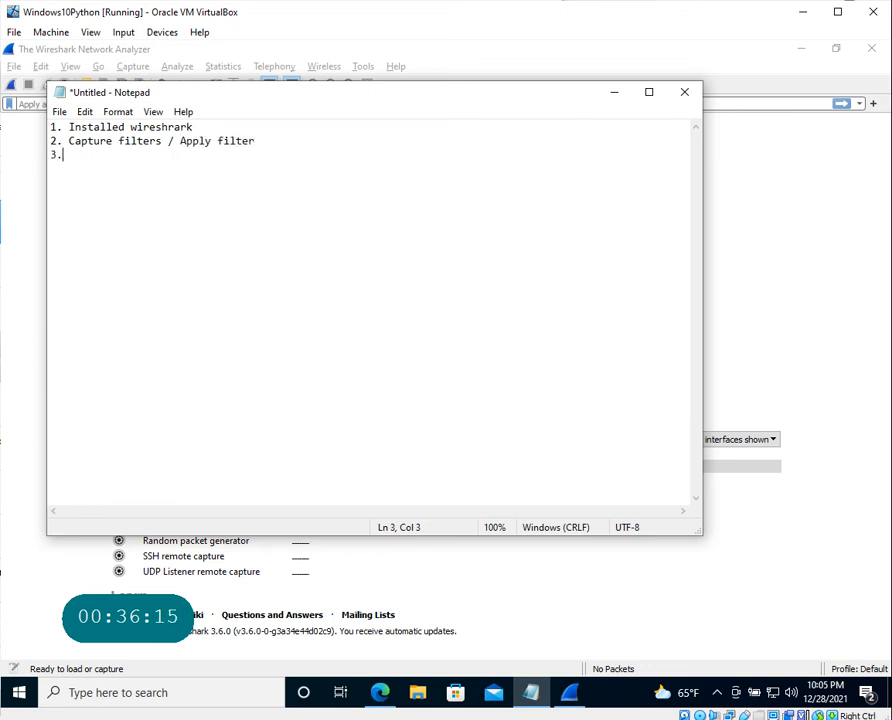
{"action": "type", "text": "Interface -"}
- Switch to Wireshark and check the names of the packet panes among its view options
{"action": "left_click", "coordinate": [569, 692]}
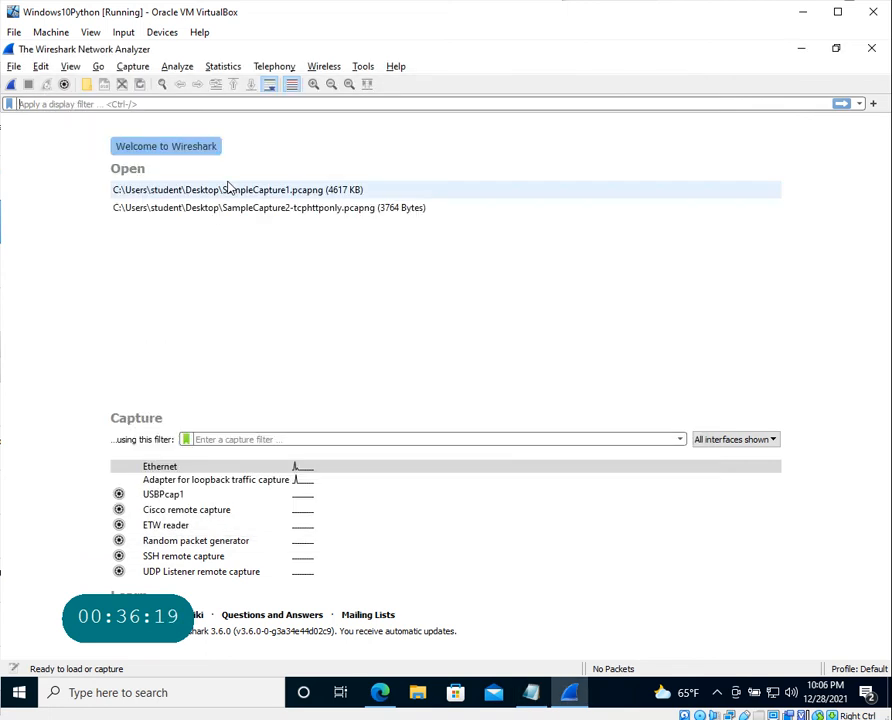
{"action": "left_click", "coordinate": [70, 66]}
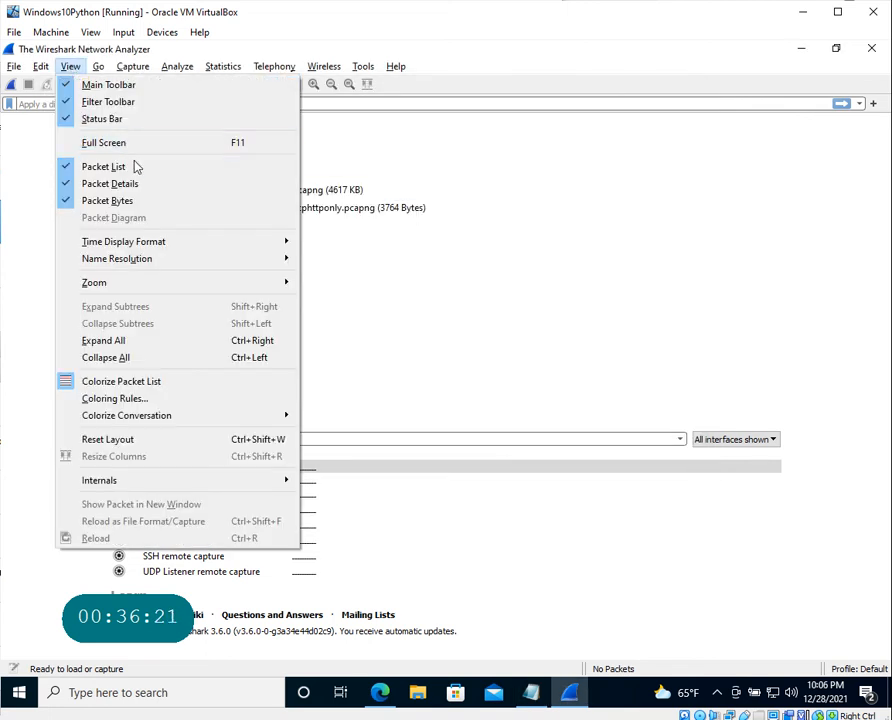
{"action": "key", "text": "Escape"}
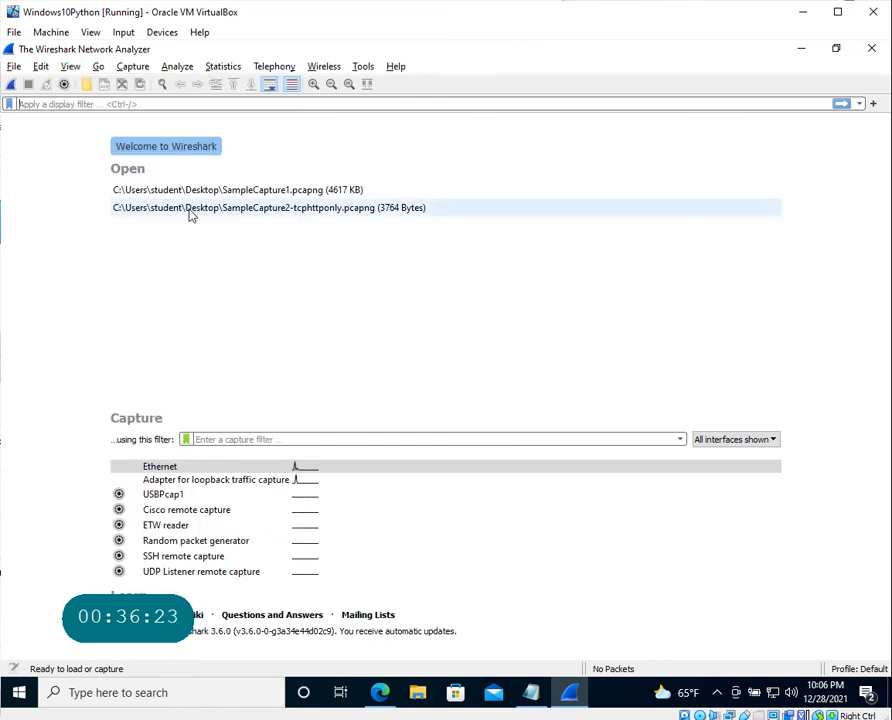
- Switch to Notepad, complete the third item with "Packet list, packet details and packet bytes", and start another numbered line
{"action": "key", "text": "alt+Tab"}
{"action": "type", "text": "Packet "}
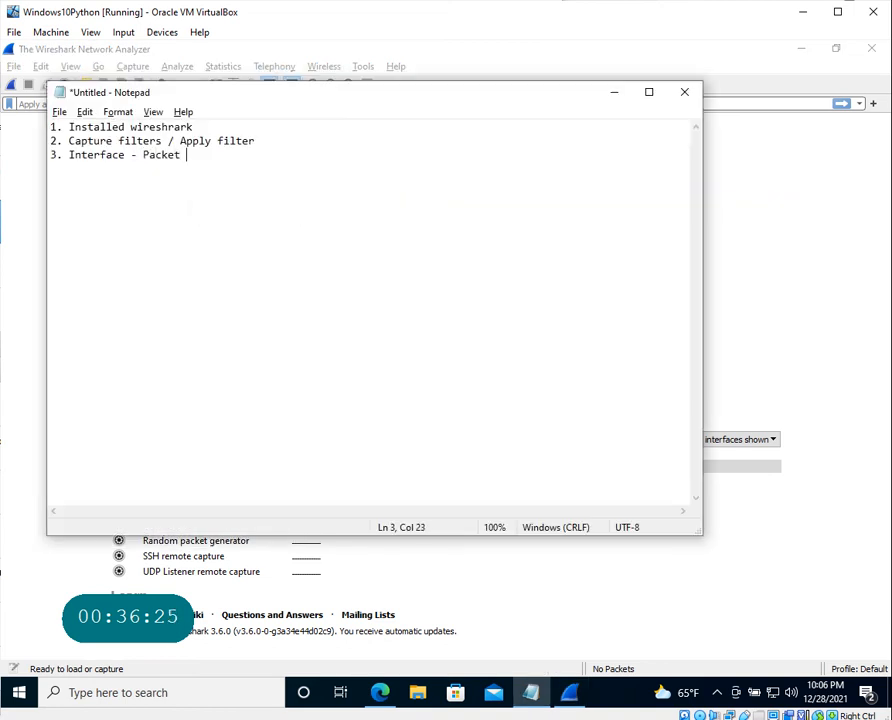
{"action": "type", "text": "list, packe"}
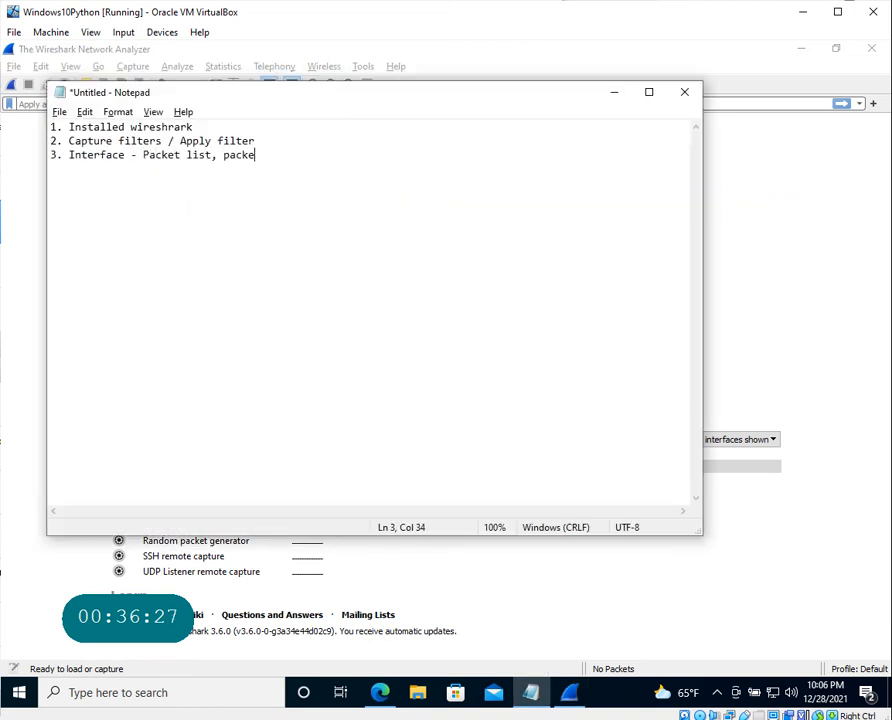
{"action": "key", "text": "BackSpace"}
{"action": "key", "text": "BackSpace"}
{"action": "type", "text": "t details and "}
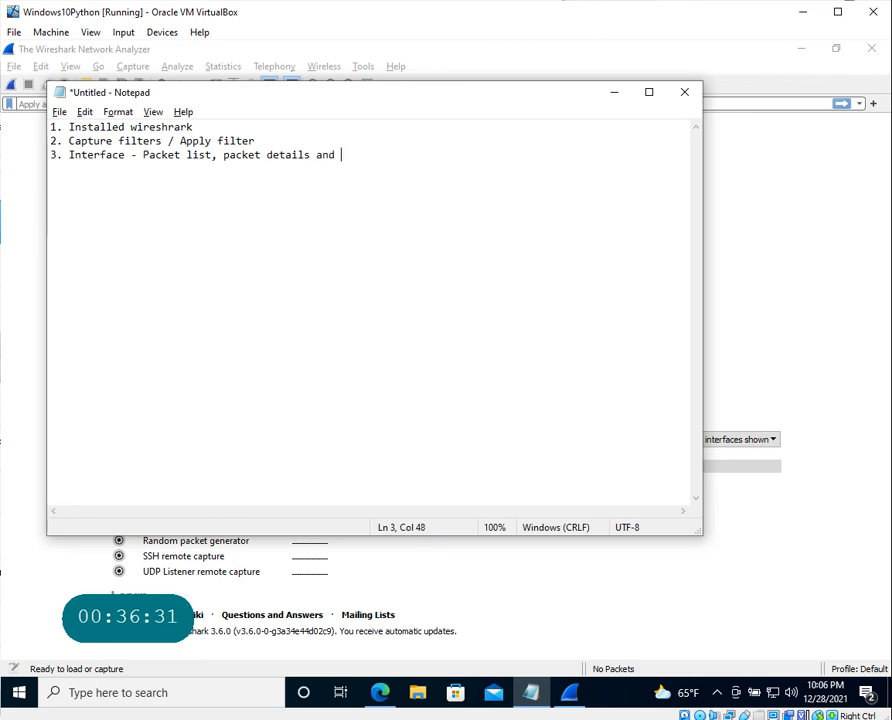
{"action": "type", "text": "packet b"}
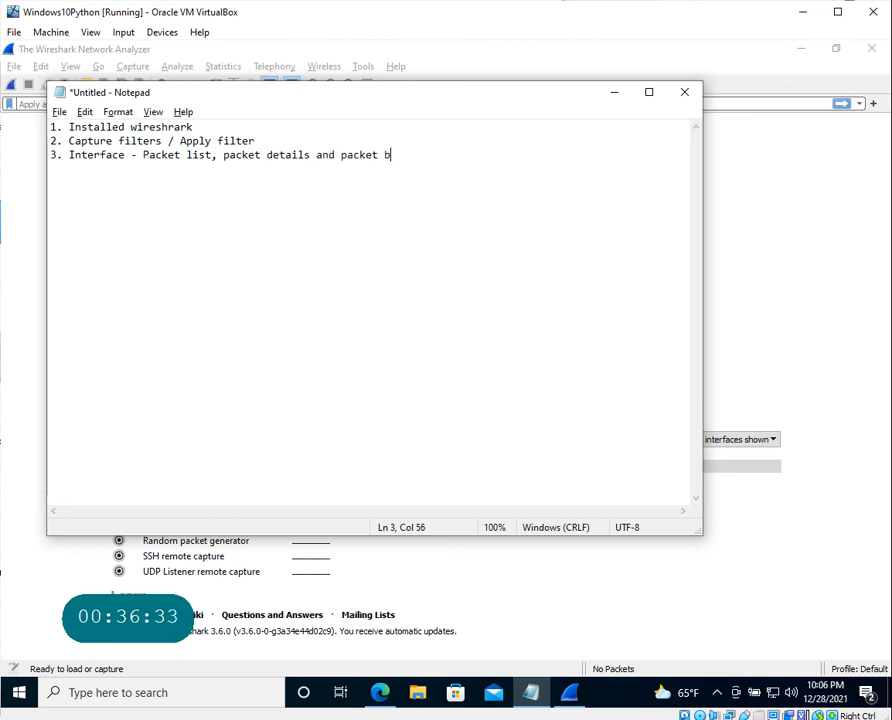
{"action": "type", "text": "ytes"}
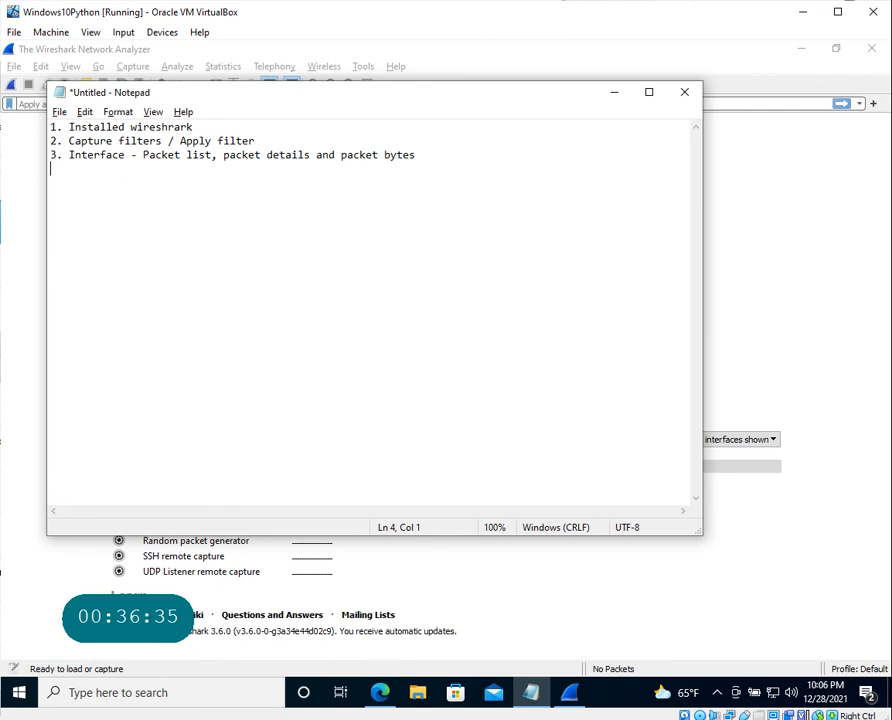
{"action": "type", "text": "."}
- Switch to Wireshark and open the recent capture file SampleCapture1.pcapng
{"action": "key", "text": "alt+Tab"}
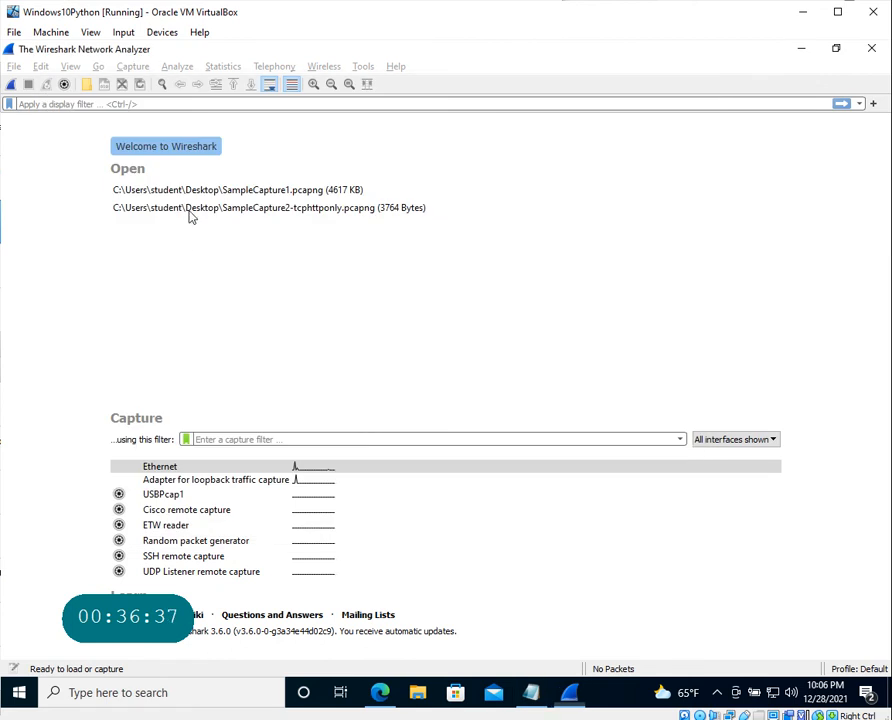
{"action": "key", "text": "alt+Tab"}
{"action": "key", "text": "alt+Tab"}
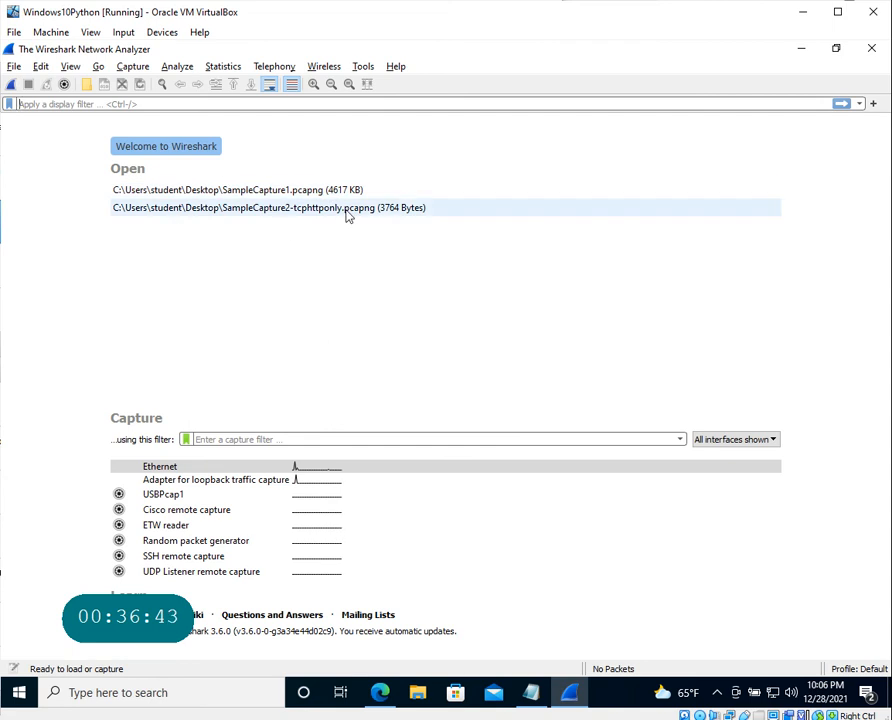
{"action": "double_click", "coordinate": [301, 193]}
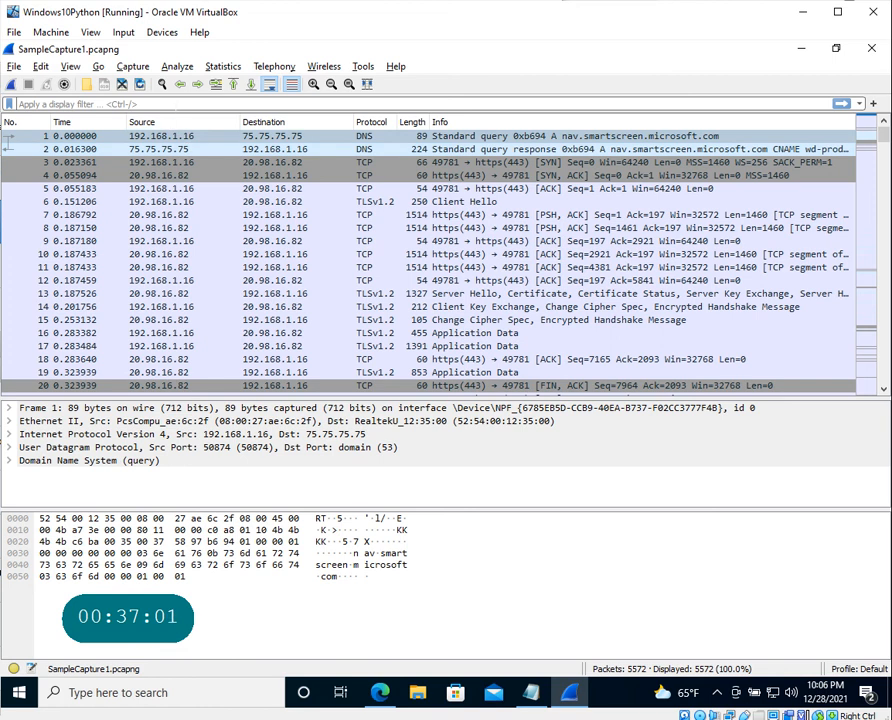
- Apply the display filter icmp to the capture, then clear it and select packet 10
{"action": "type", "text": "icmp"}
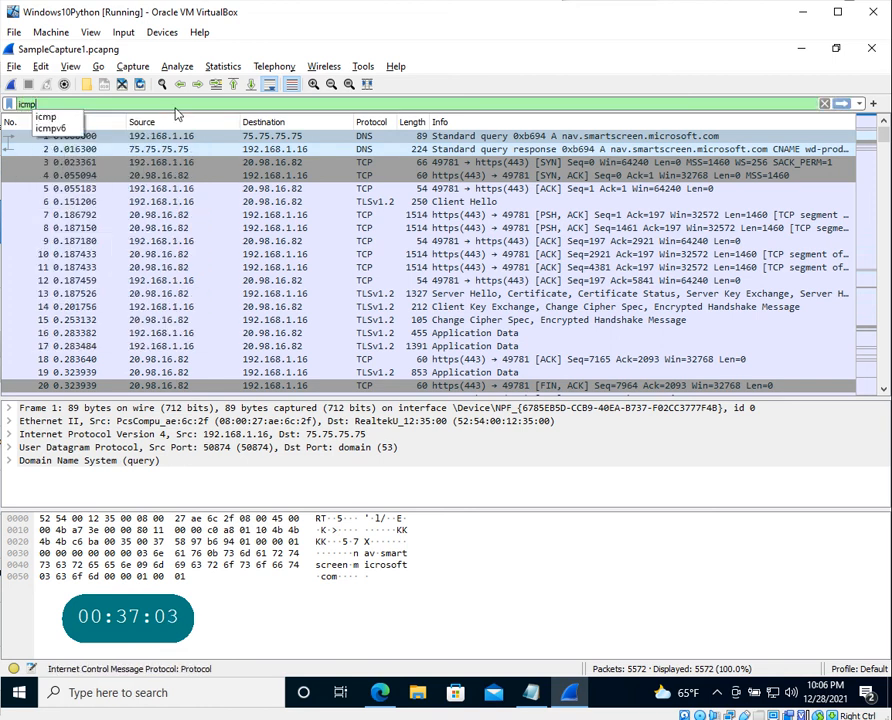
{"action": "key", "text": "Return"}
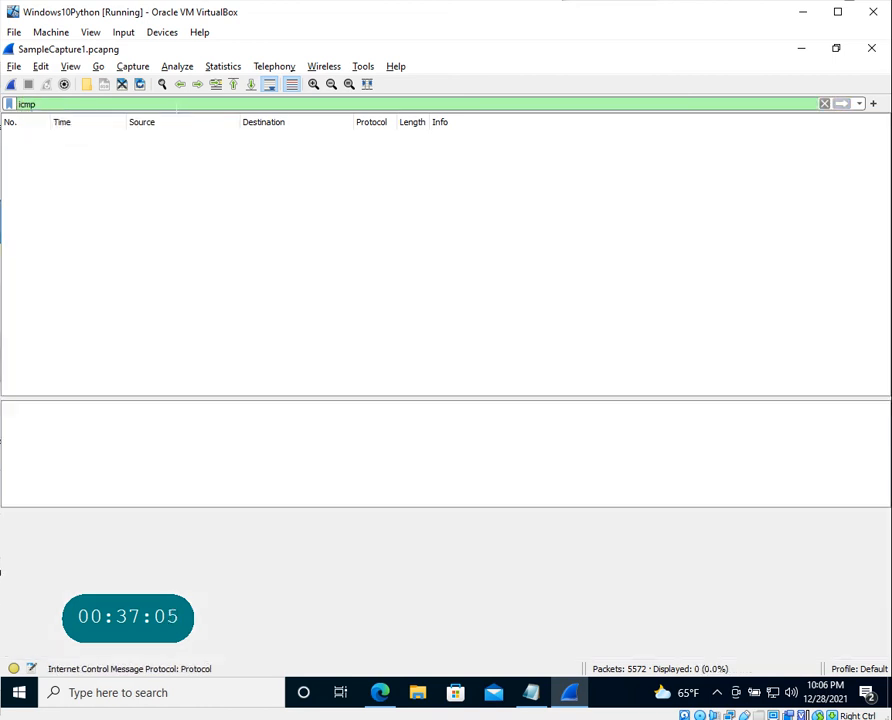
{"action": "left_click", "coordinate": [824, 103]}
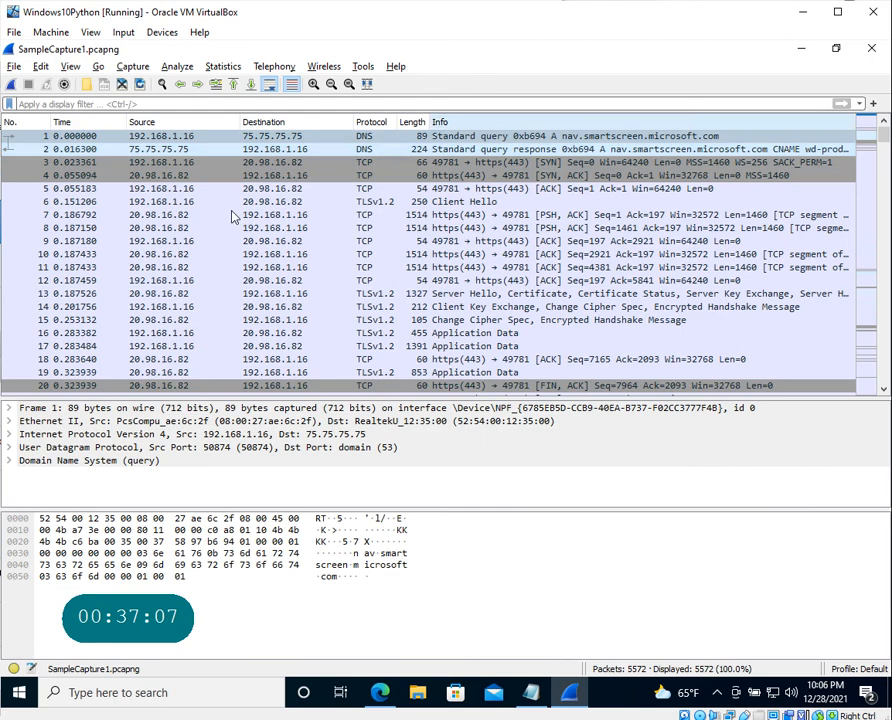
{"action": "left_click", "coordinate": [27, 255]}
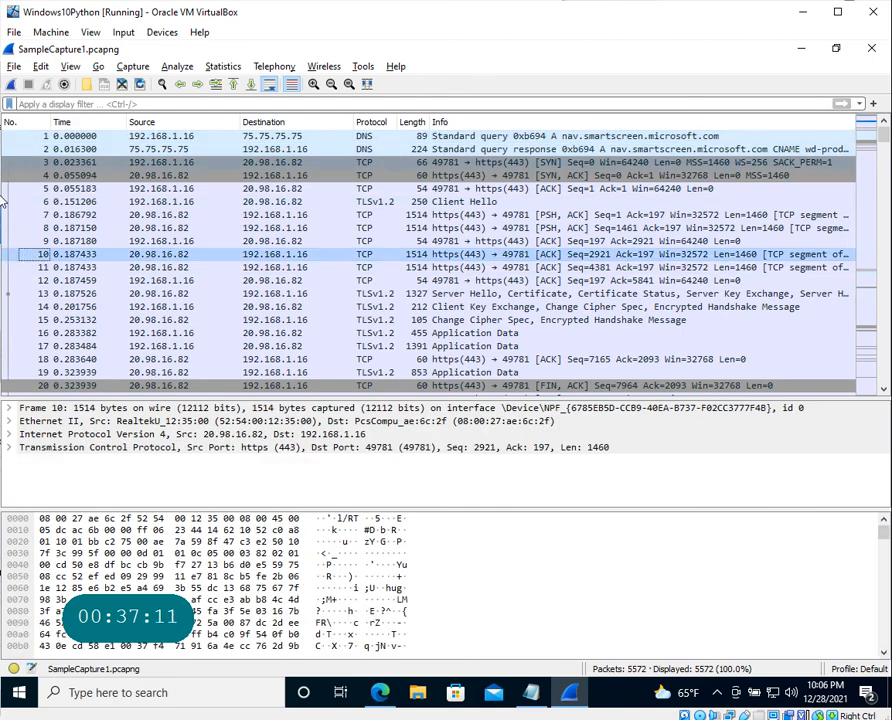
- In the Notepad notes, write "Following TCP traffic" as the item on the fourth line
{"action": "key", "text": "alt+Tab"}
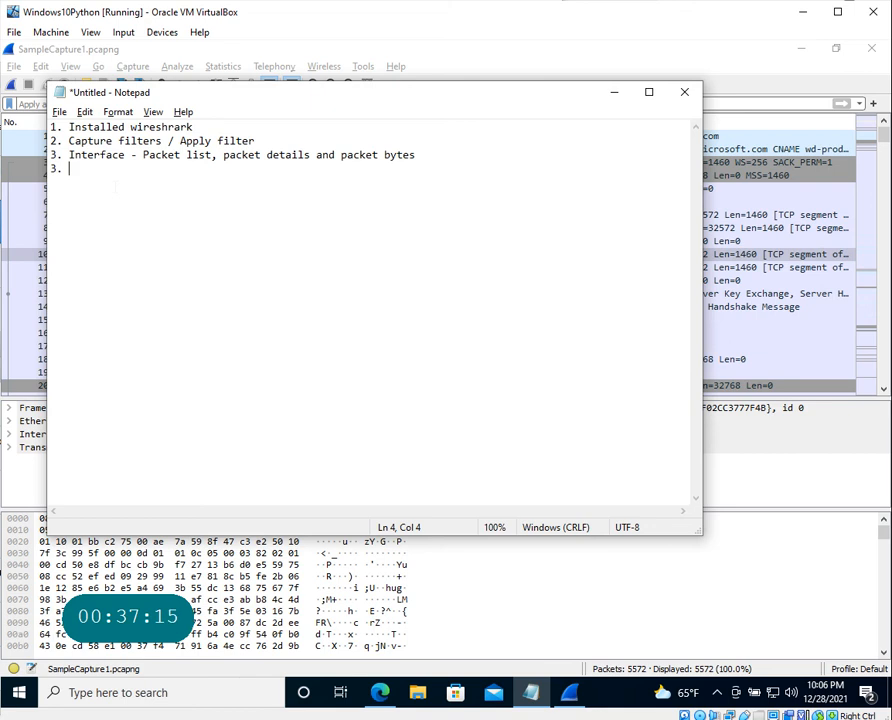
{"action": "type", "text": "Floo"}
{"action": "key", "text": "BackSpace"}
{"action": "key", "text": "BackSpace"}
{"action": "type", "text": "ollowing "}
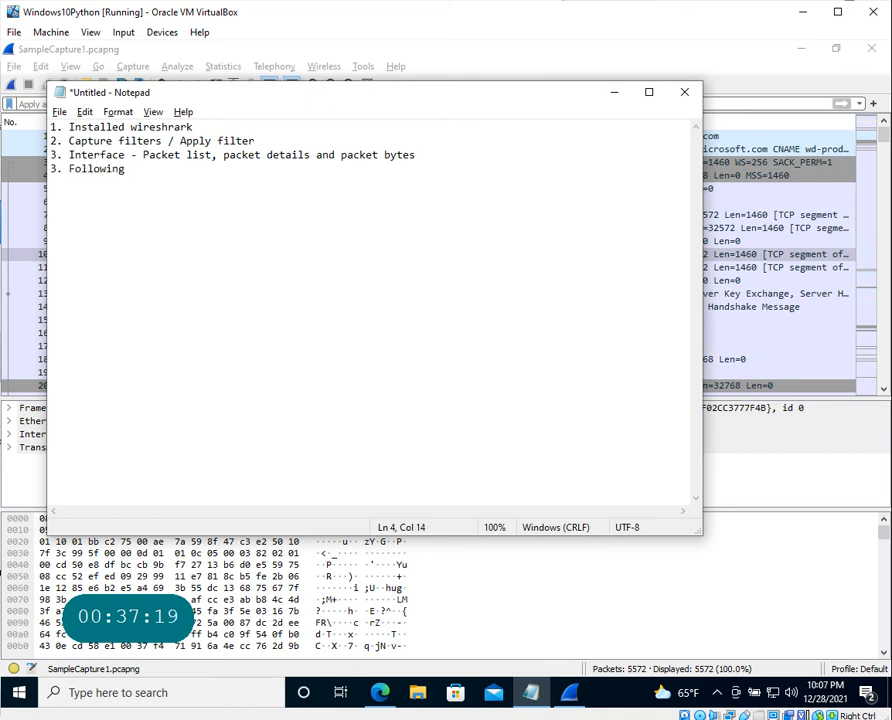
{"action": "type", "text": "TCP traffic"}
- Switch to Wireshark, follow the UDP stream of DNS packet 33, select the stream text, and minimize the stream window
{"action": "left_click", "coordinate": [150, 256]}
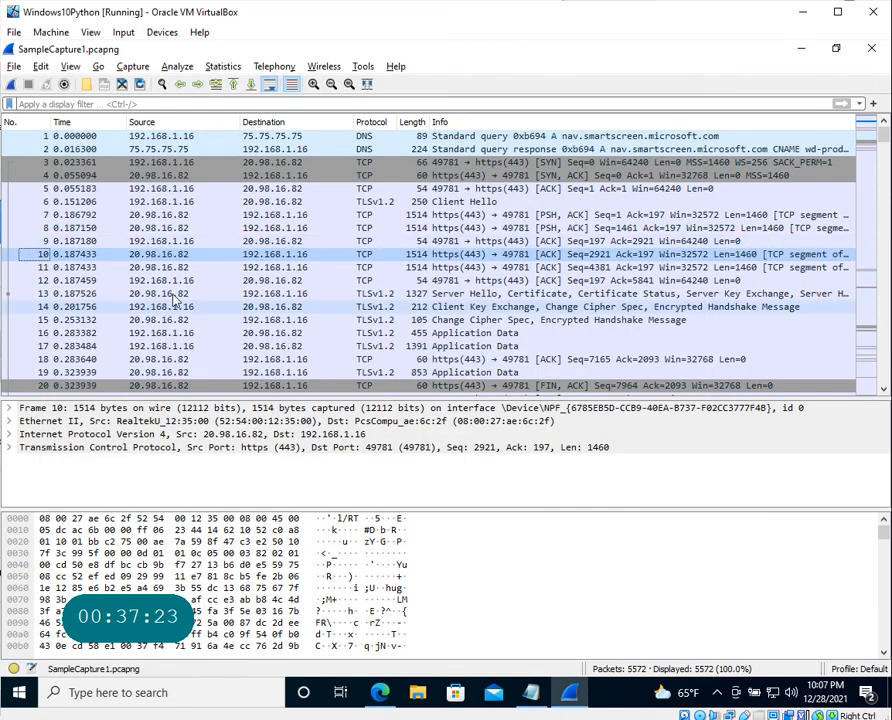
{"action": "scroll", "coordinate": [145, 265], "scroll_direction": "down", "scroll_amount": 8}
{"action": "right_click", "coordinate": [171, 244]}
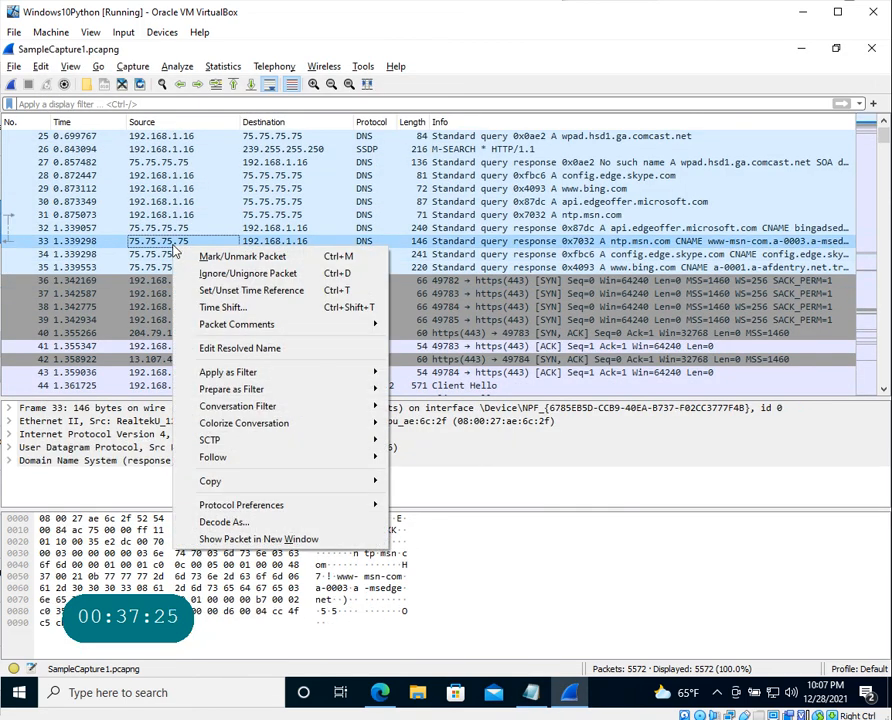
{"action": "mouse_move", "coordinate": [250, 376]}
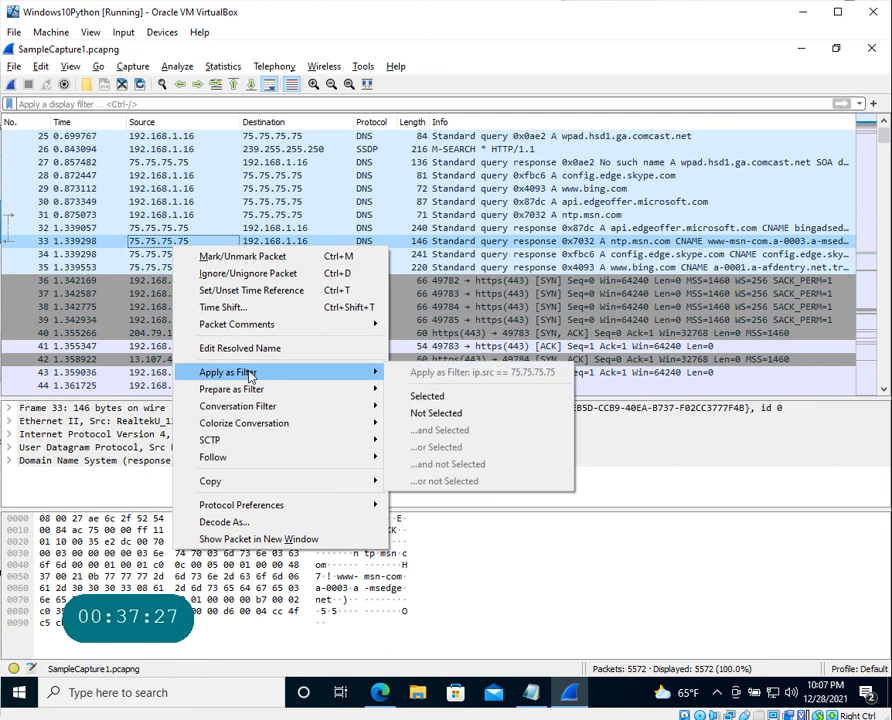
{"action": "mouse_move", "coordinate": [256, 458]}
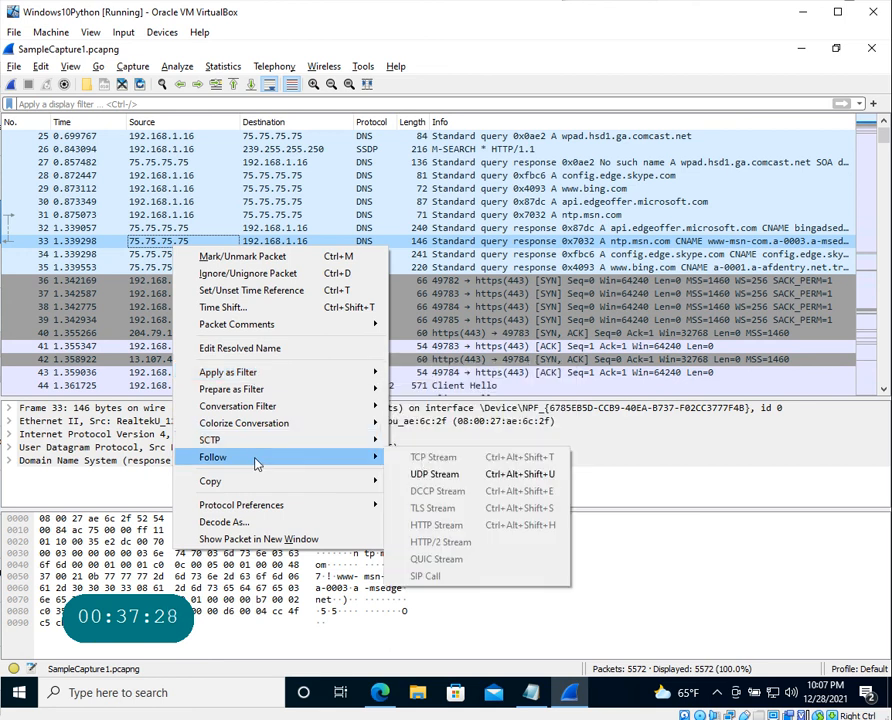
{"action": "left_click", "coordinate": [466, 475]}
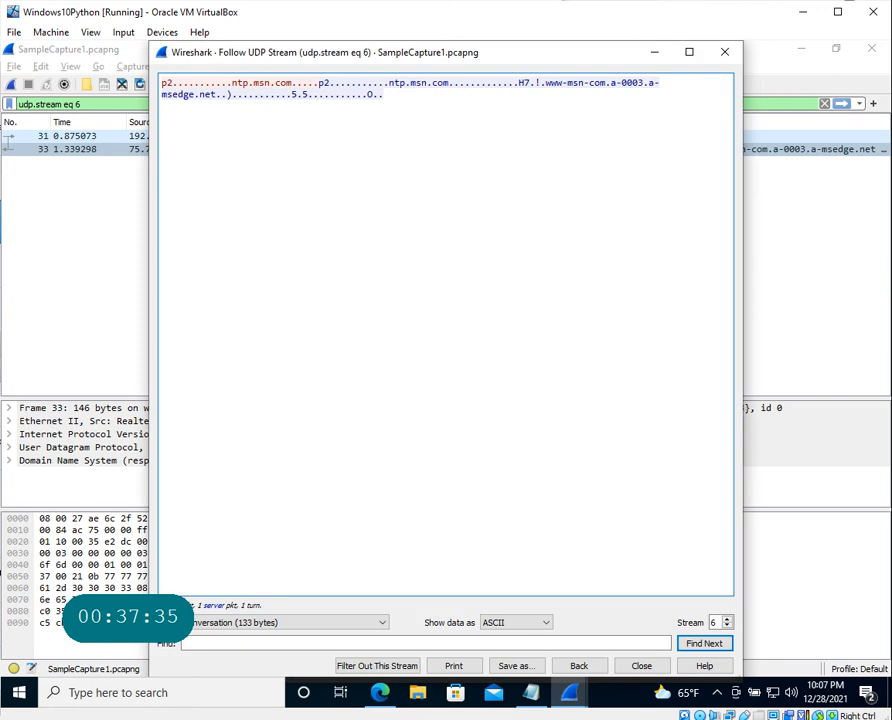
{"action": "key", "text": "ctrl+a"}
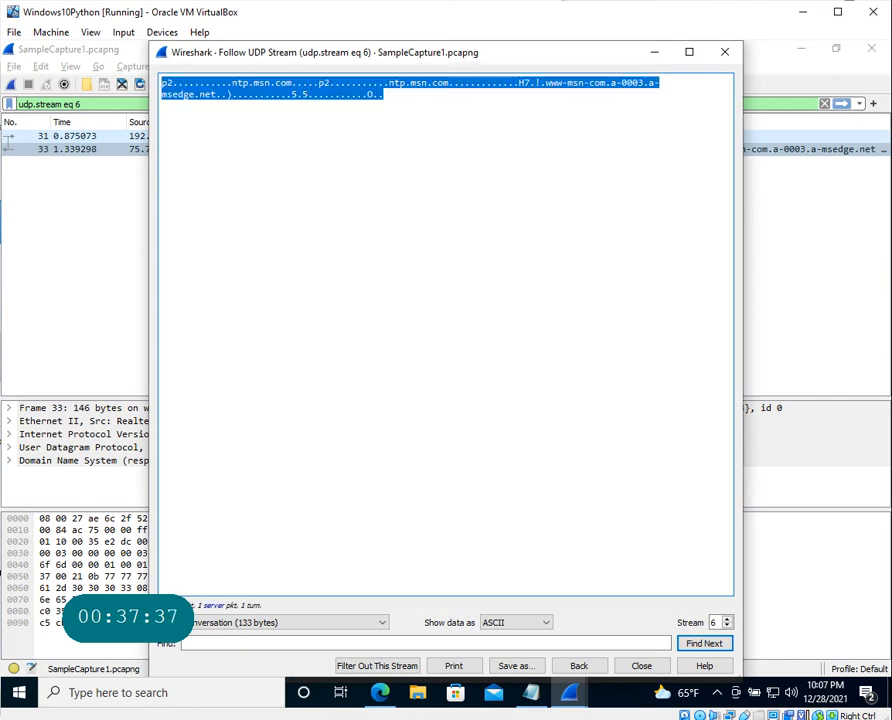
{"action": "left_click", "coordinate": [655, 52]}
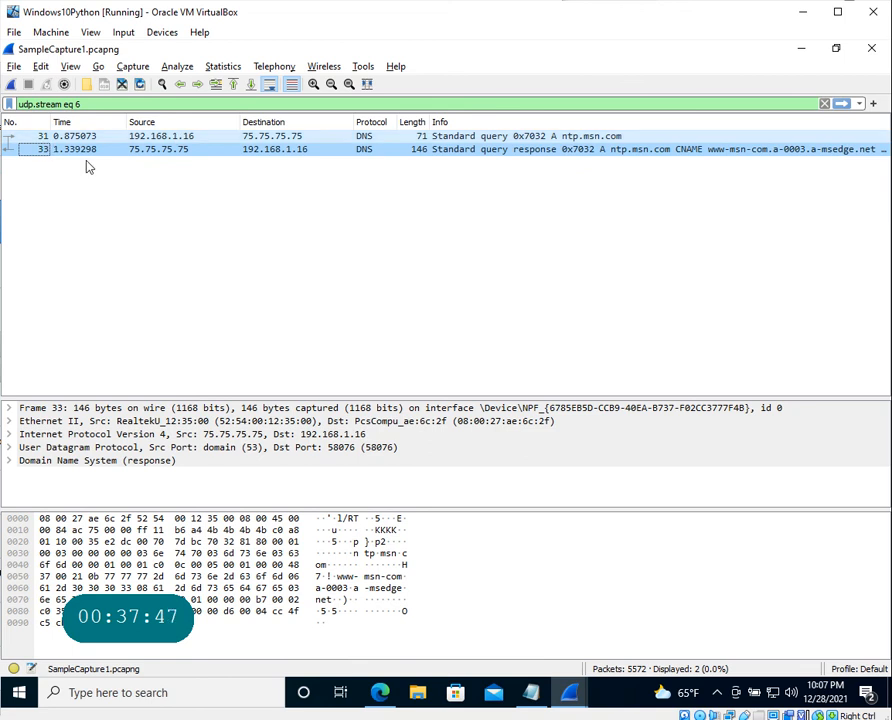
- Examine the source and destination of the two packets in the UDP stream, then clear the display filter and dismiss the stream window
{"action": "left_click", "coordinate": [181, 140]}
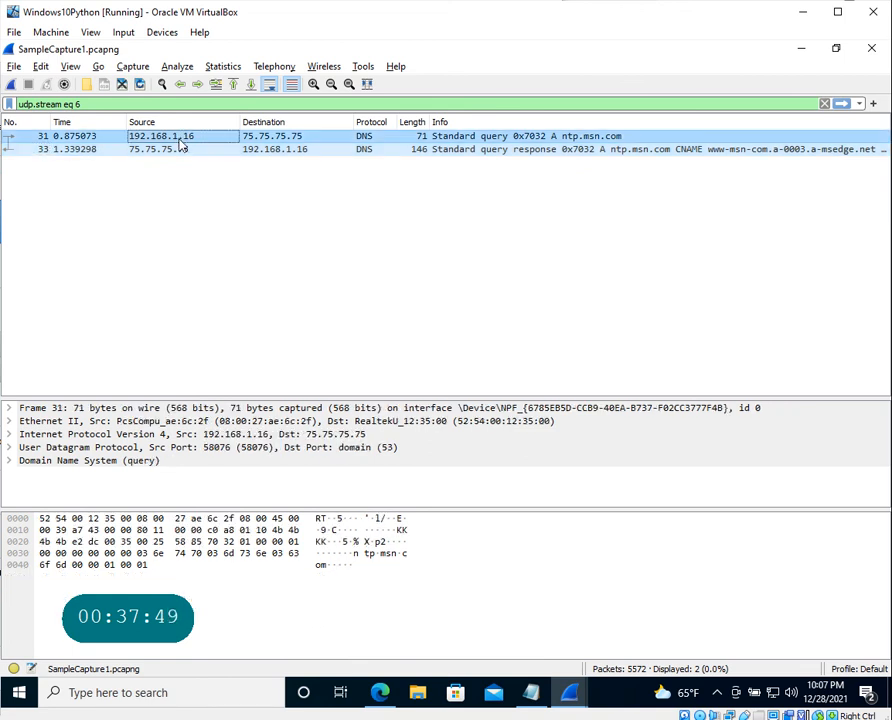
{"action": "left_click", "coordinate": [300, 140]}
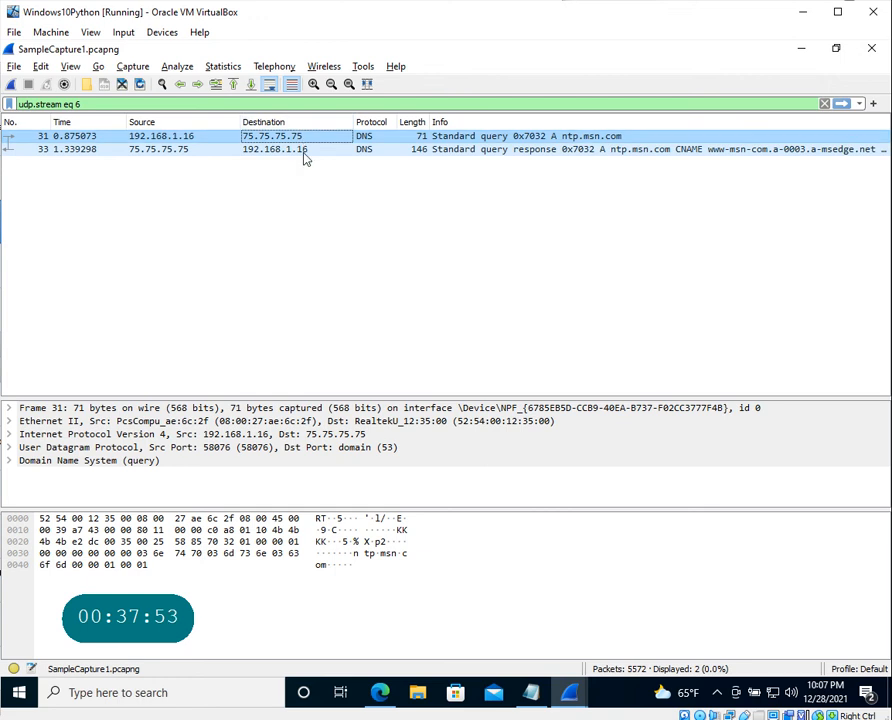
{"action": "left_click", "coordinate": [282, 152]}
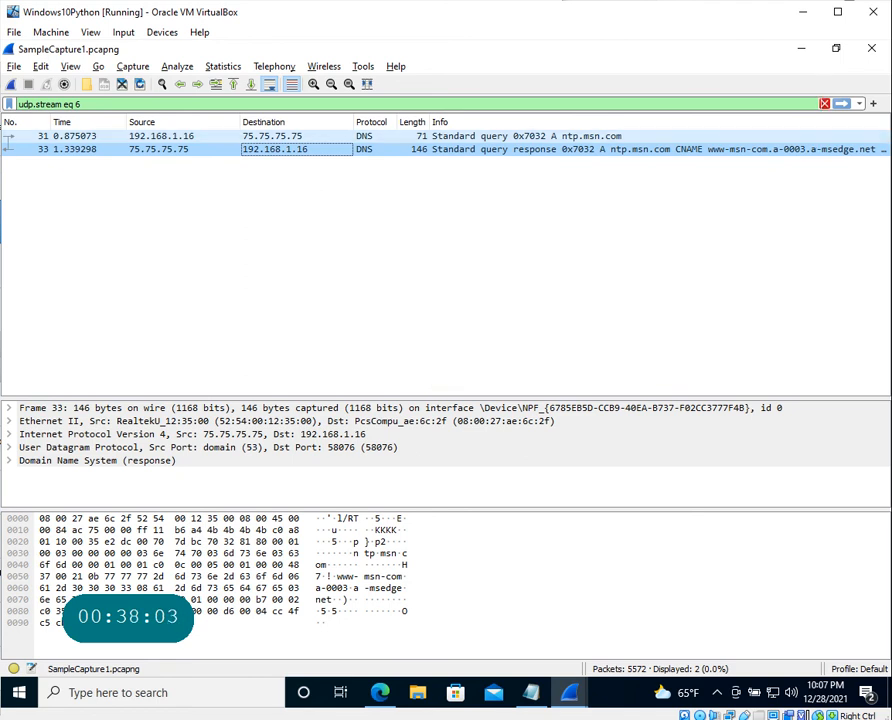
{"action": "left_click", "coordinate": [824, 103]}
{"action": "key", "text": "ctrl+alt+shift+u"}
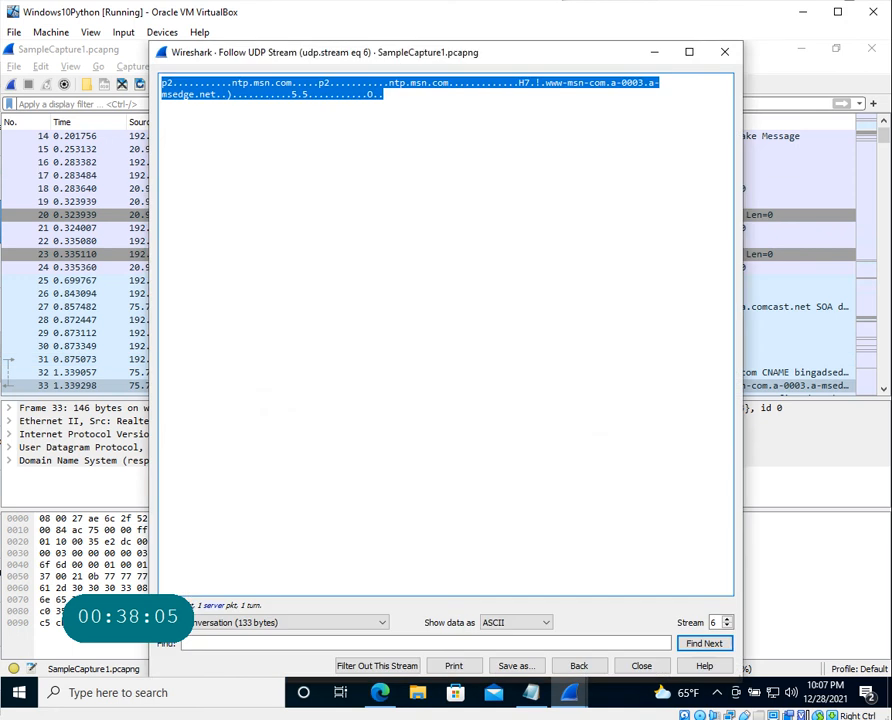
{"action": "key", "text": "Escape"}
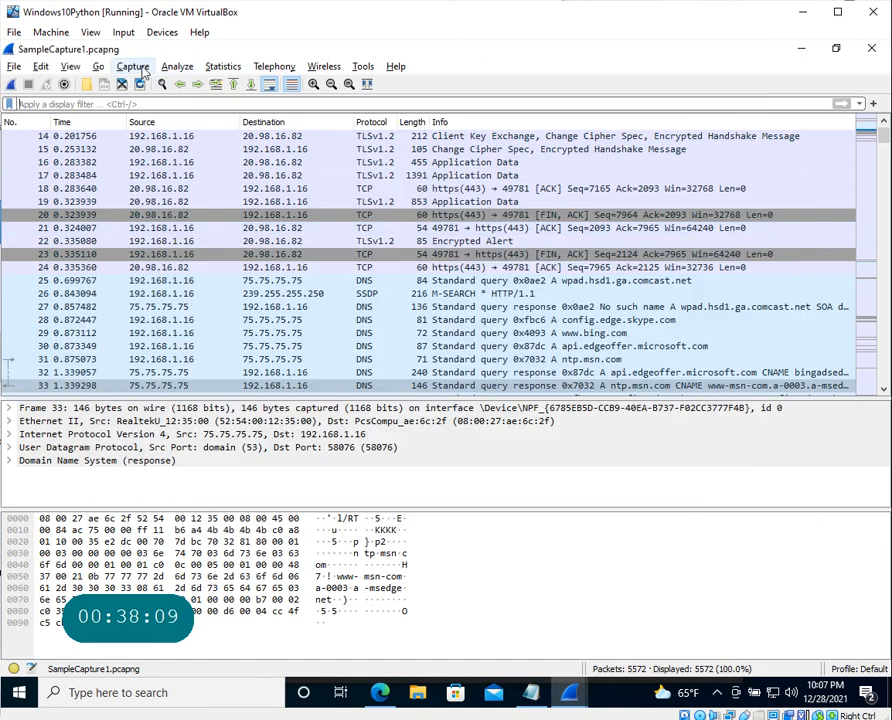
- Open the capture options, look through the input, output and general option settings, and leave them without starting a capture
{"action": "left_click", "coordinate": [141, 70]}
{"action": "left_click", "coordinate": [148, 85]}
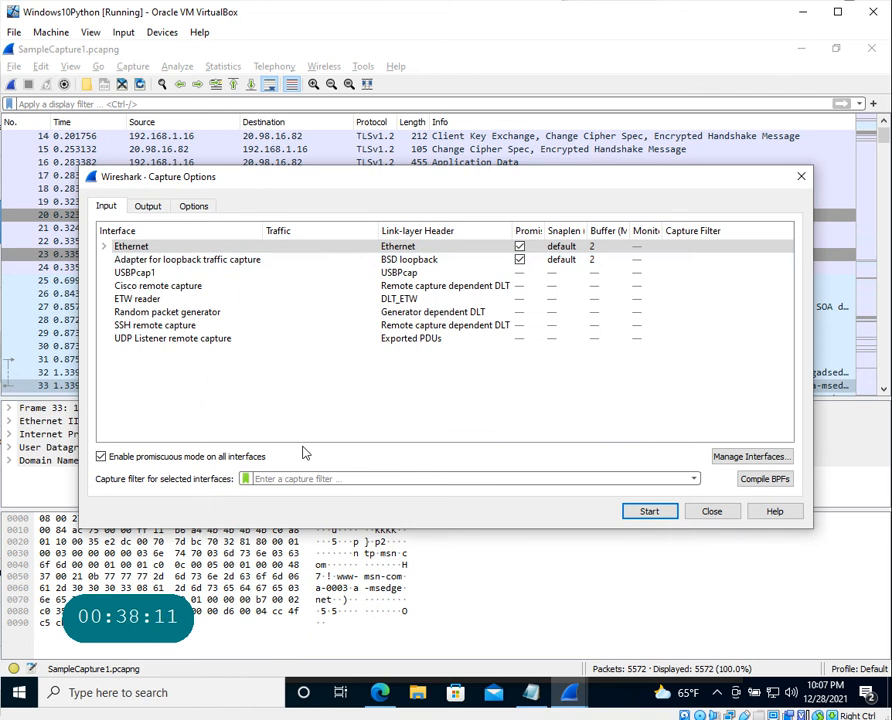
{"action": "left_click", "coordinate": [148, 206]}
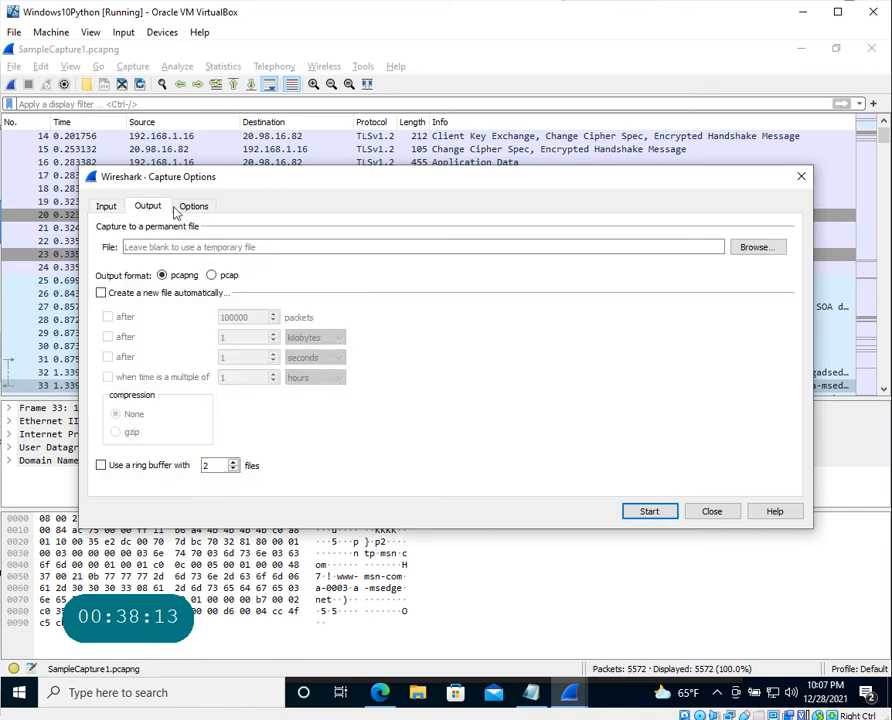
{"action": "left_click", "coordinate": [195, 207]}
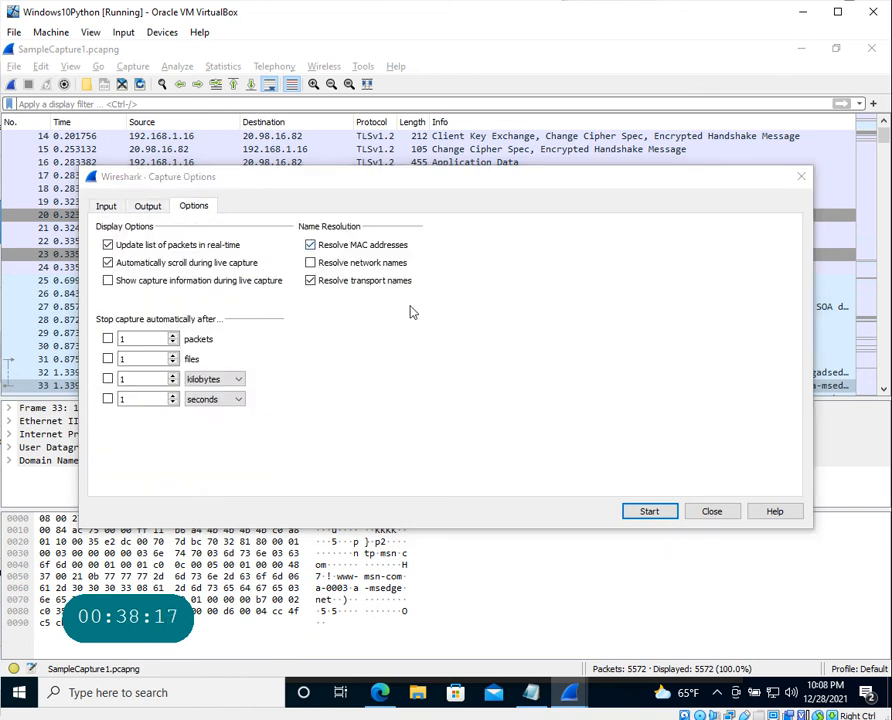
{"action": "key", "text": "Escape"}
- In the Notepad notes, renumber the "Following TCP traffic" item to 4 and add "5. Capture options" below it
{"action": "key", "text": "alt+Tab"}
{"action": "key", "text": "alt+Tab"}
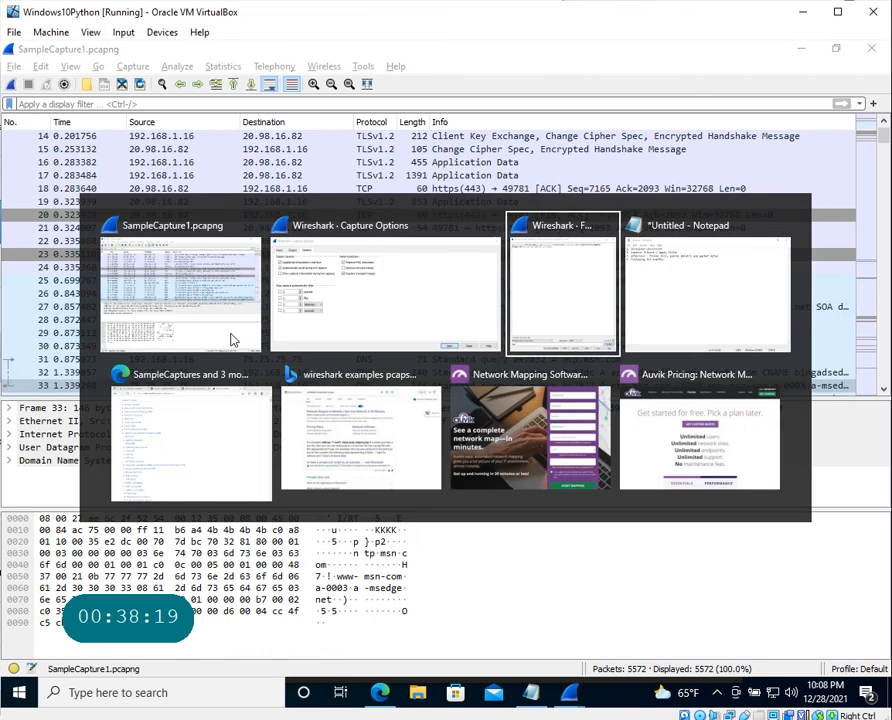
{"action": "key", "text": "alt+Tab"}
{"action": "key", "text": "Return"}
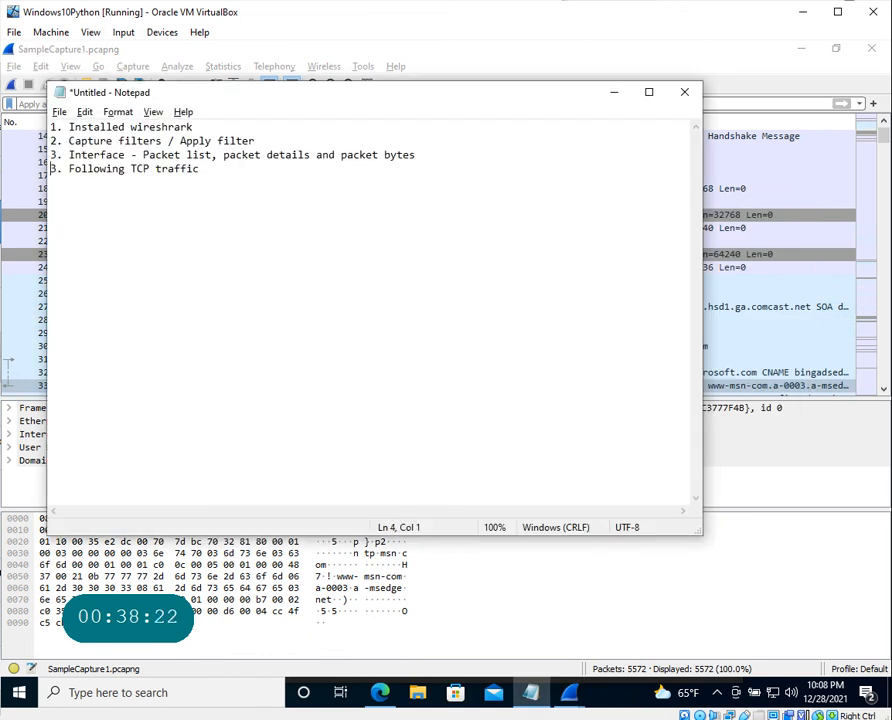
{"action": "key", "text": "Delete"}
{"action": "type", "text": "4"}
{"action": "key", "text": "Down"}
{"action": "type", "text": "5. Capture "}
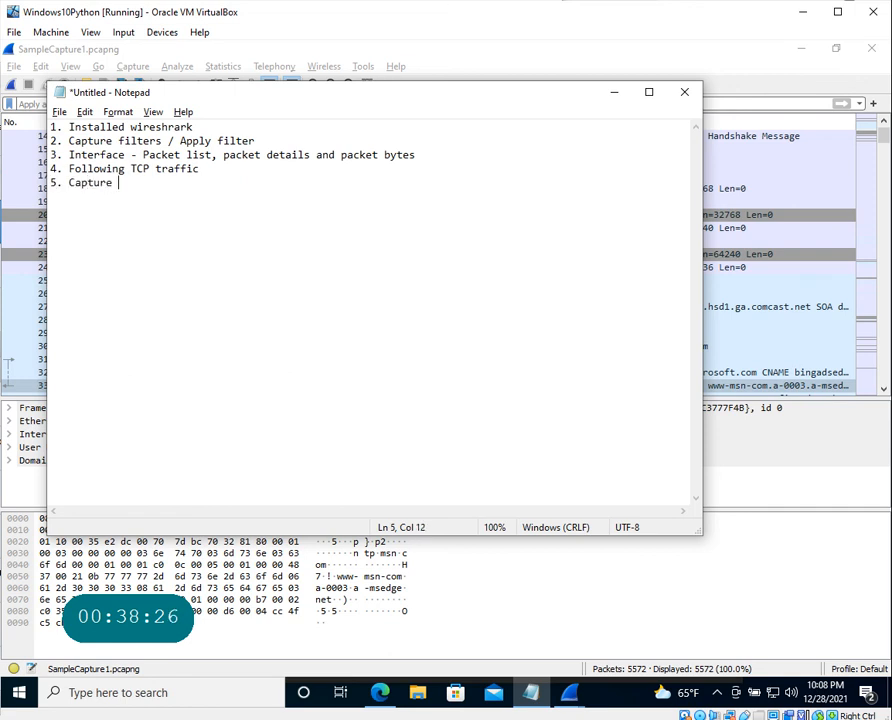
{"action": "type", "text": "options"}
{"action": "key", "text": "Return"}
- Check Wireshark's menus for the next topic, then add "6. Capturing network flow." to the Notepad notes
{"action": "key", "text": "alt+Tab"}
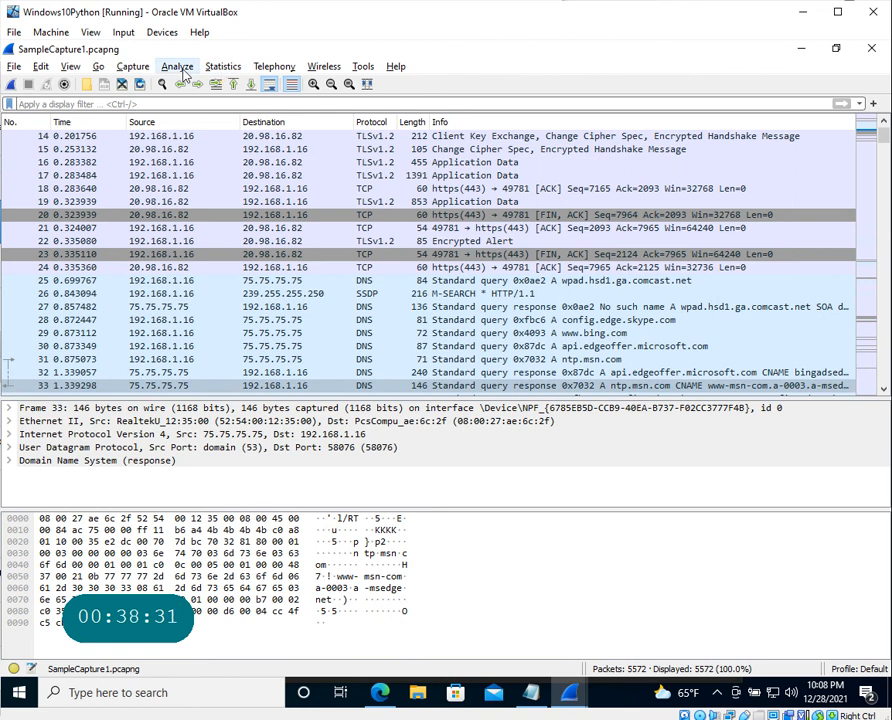
{"action": "left_click", "coordinate": [98, 66]}
{"action": "mouse_move", "coordinate": [155, 72]}
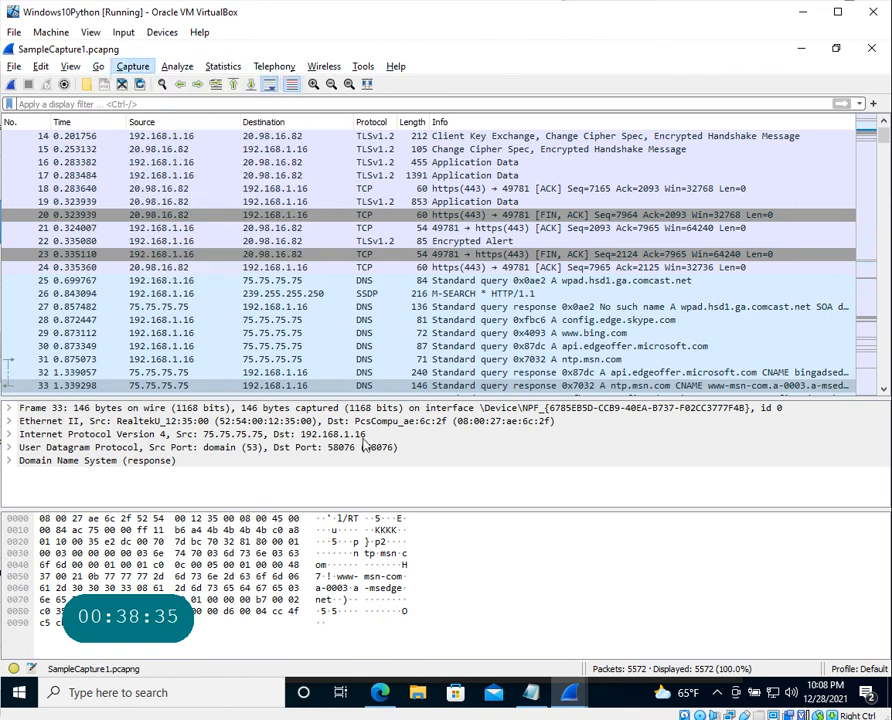
{"action": "key", "text": "alt+Tab"}
{"action": "type", "text": "6"}
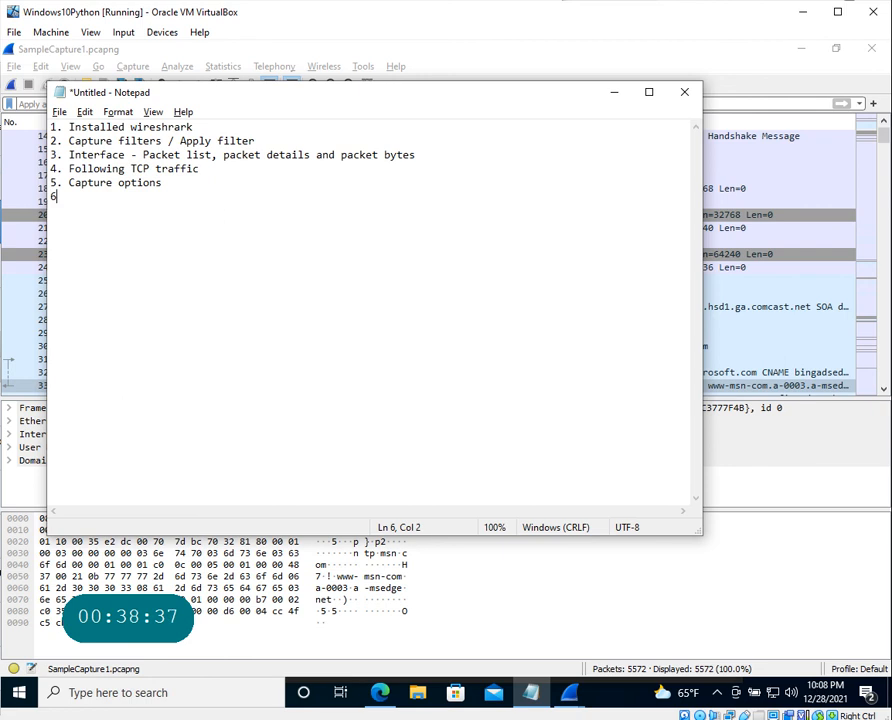
{"action": "type", "text": ". Capturing "}
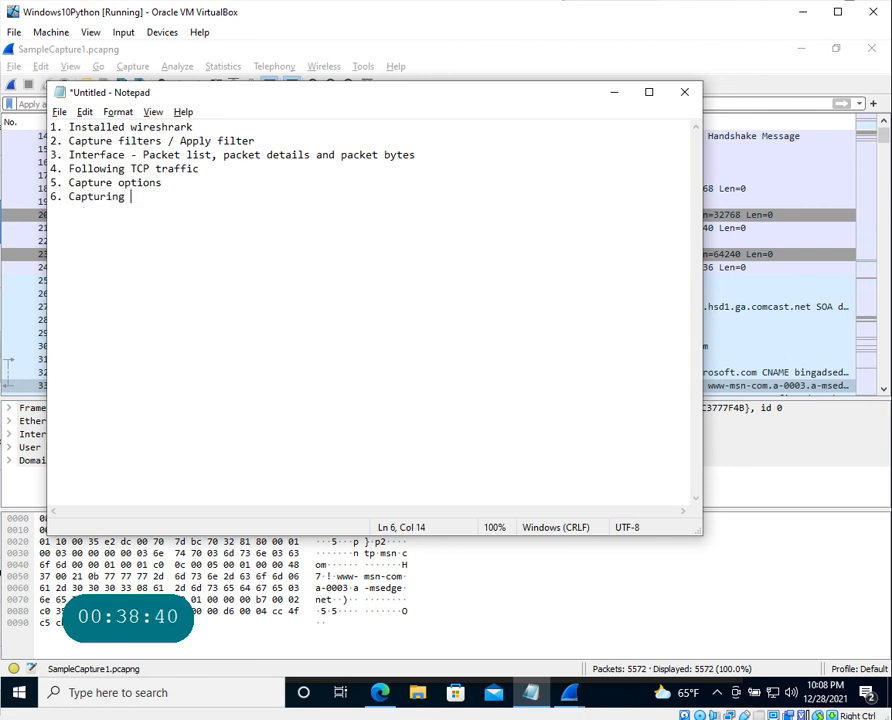
{"action": "type", "text": "network flow."}
{"action": "key", "text": "Return"}
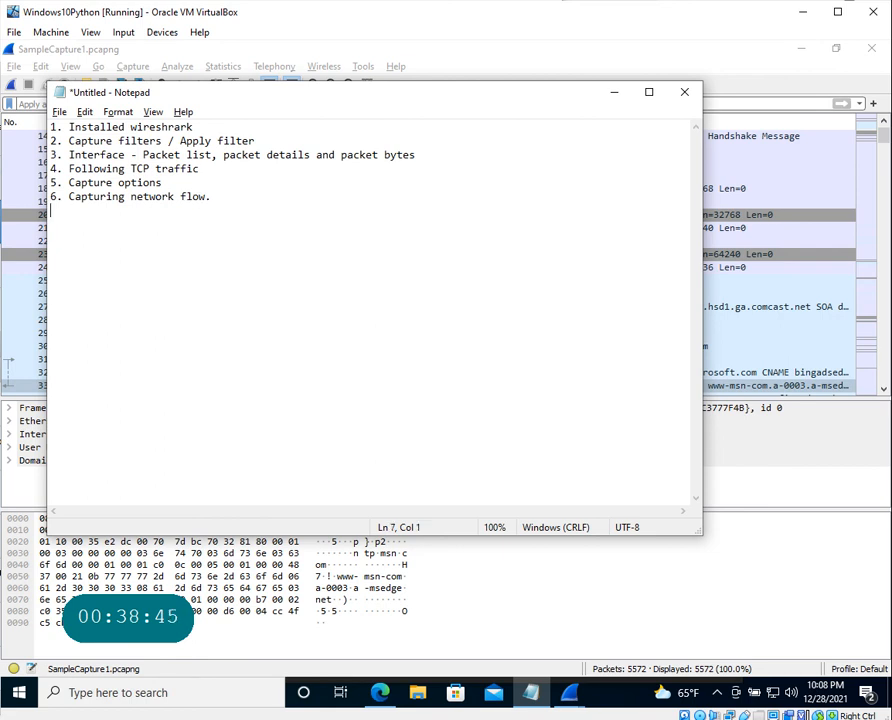
- Switch to Wireshark and view the available configuration profiles, keeping the Default profile
{"action": "key", "text": "alt+Tab"}
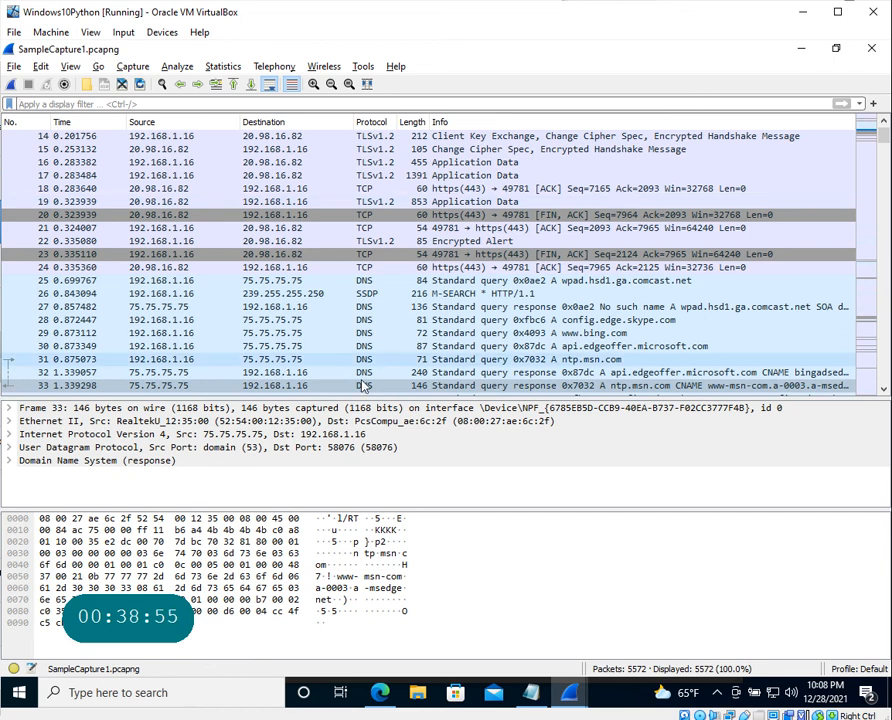
{"action": "left_click", "coordinate": [862, 675]}
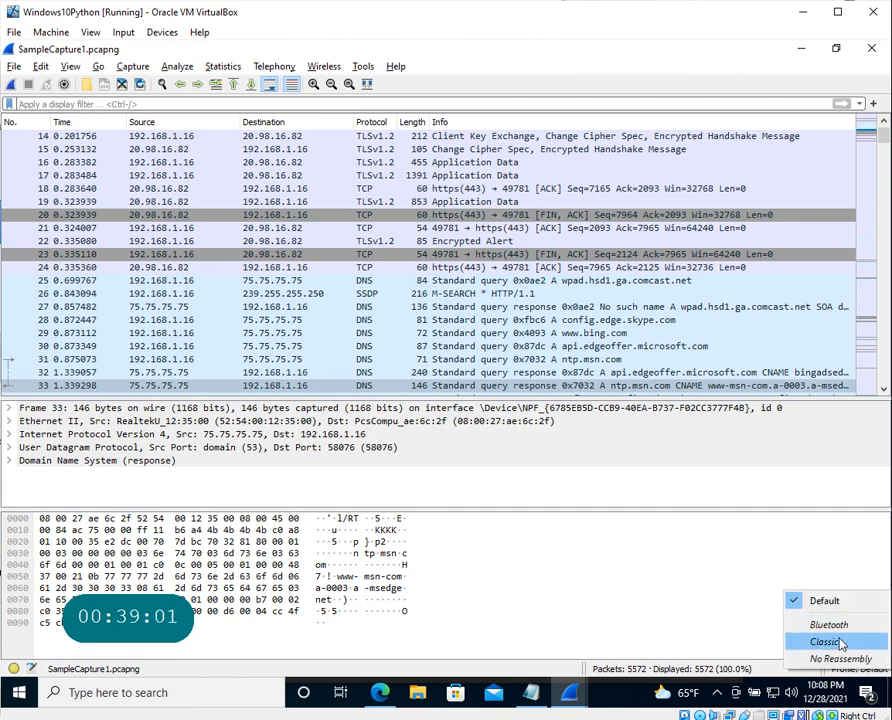
{"action": "left_click", "coordinate": [680, 578]}
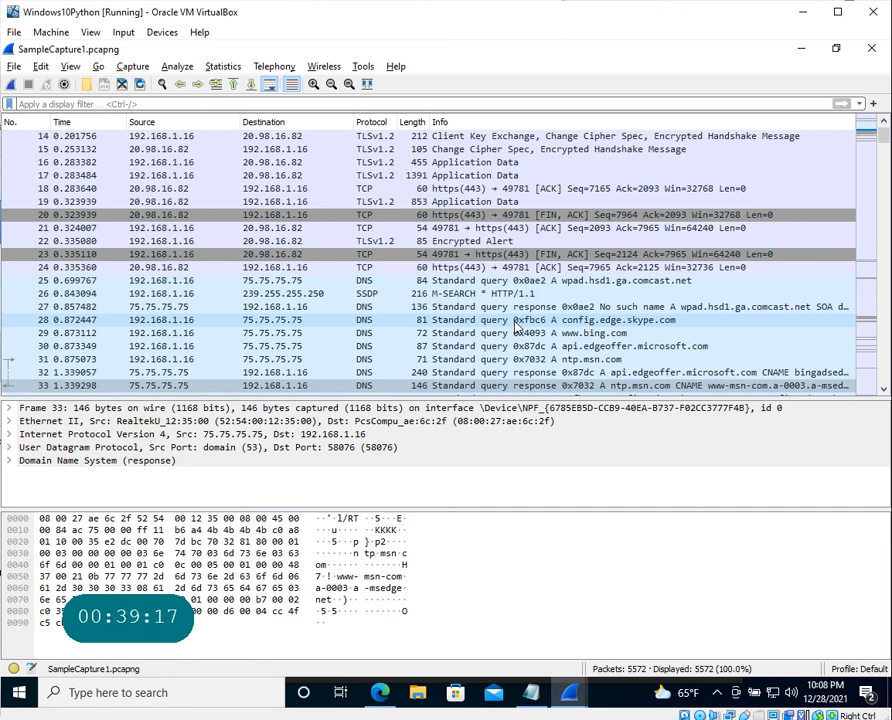
- Open Wireshark's online Sample Captures wiki page and look through its list of protocols and protocol families
{"action": "left_click", "coordinate": [396, 66]}
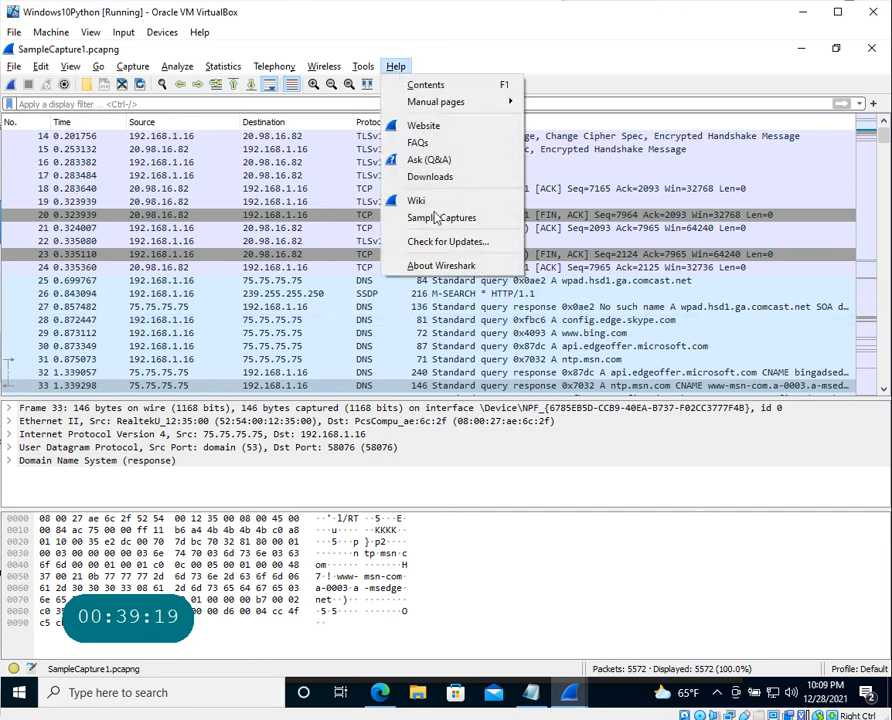
{"action": "left_click", "coordinate": [452, 218]}
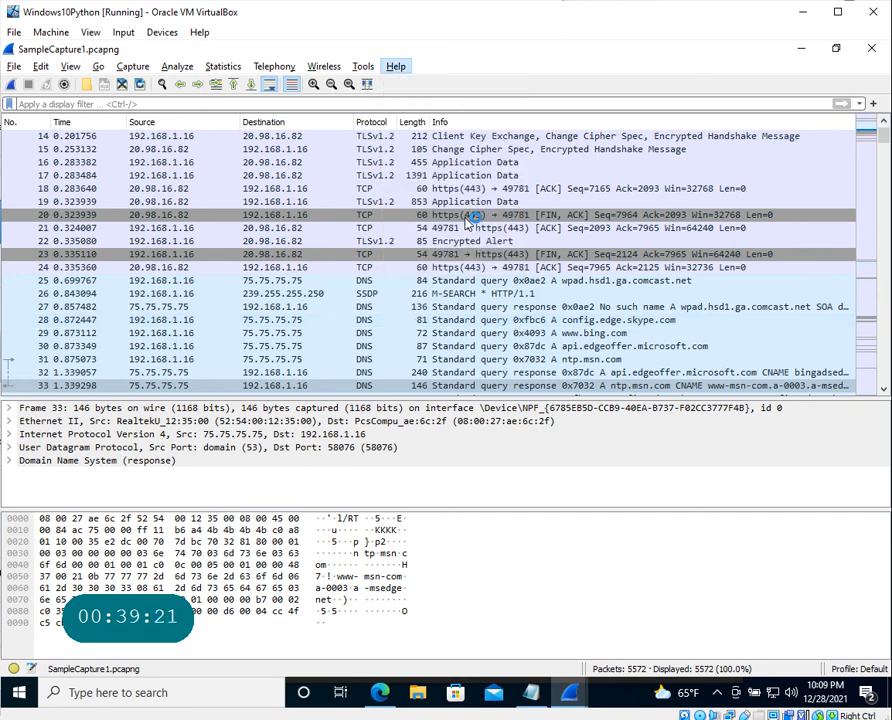
{"action": "left_click", "coordinate": [314, 79]}
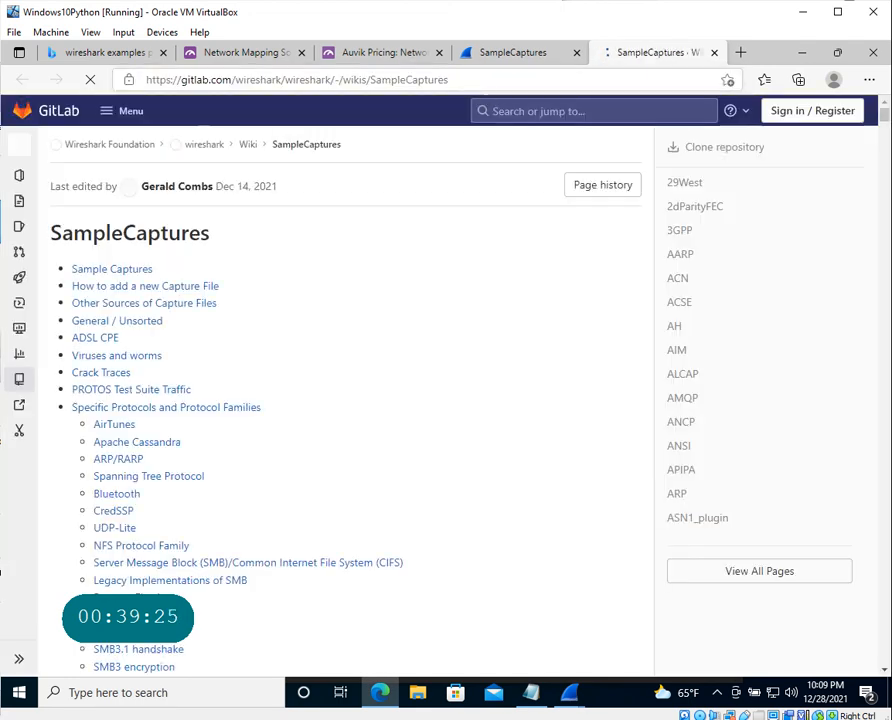
{"action": "scroll", "coordinate": [193, 467], "scroll_direction": "down", "scroll_amount": 3}
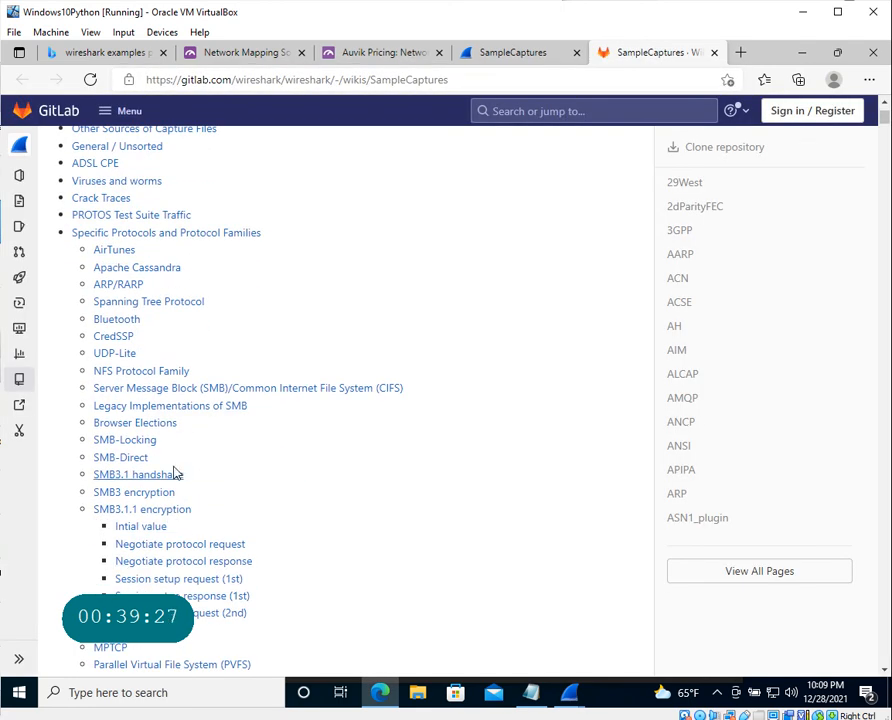
{"action": "scroll", "coordinate": [172, 543], "scroll_direction": "down", "scroll_amount": 6}
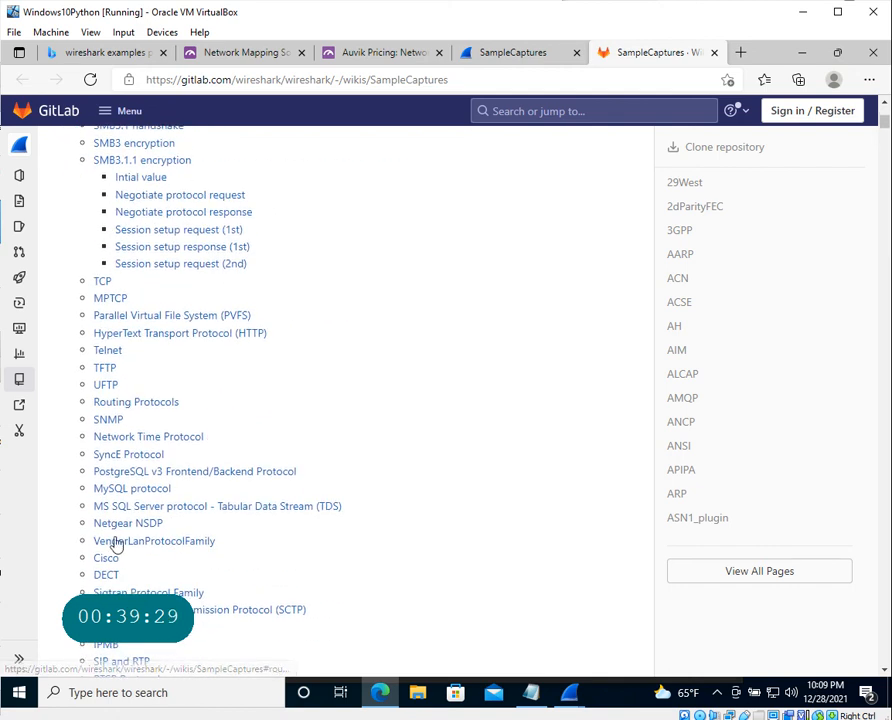